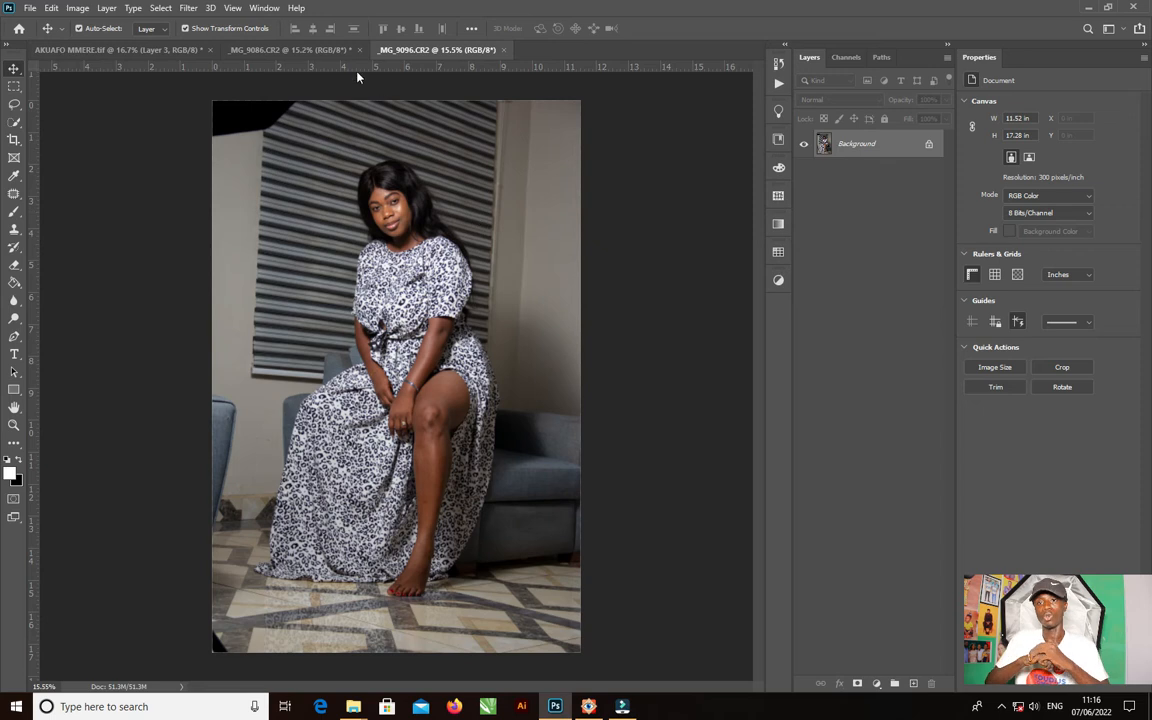
Step: Convert the locked Background into an editable layer named Layer 0 and duplicate it
{"action": "double_click", "coordinate": [862, 143]}
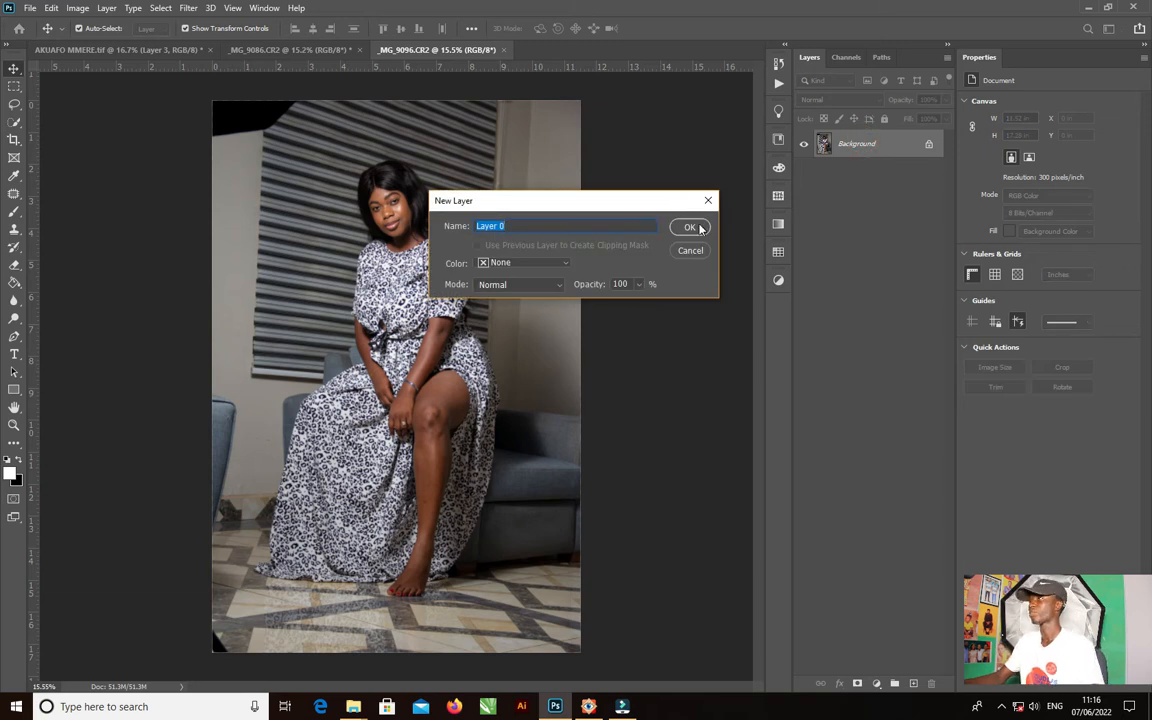
{"action": "left_click", "coordinate": [690, 228]}
{"action": "left_click", "coordinate": [882, 226]}
{"action": "left_click", "coordinate": [857, 143]}
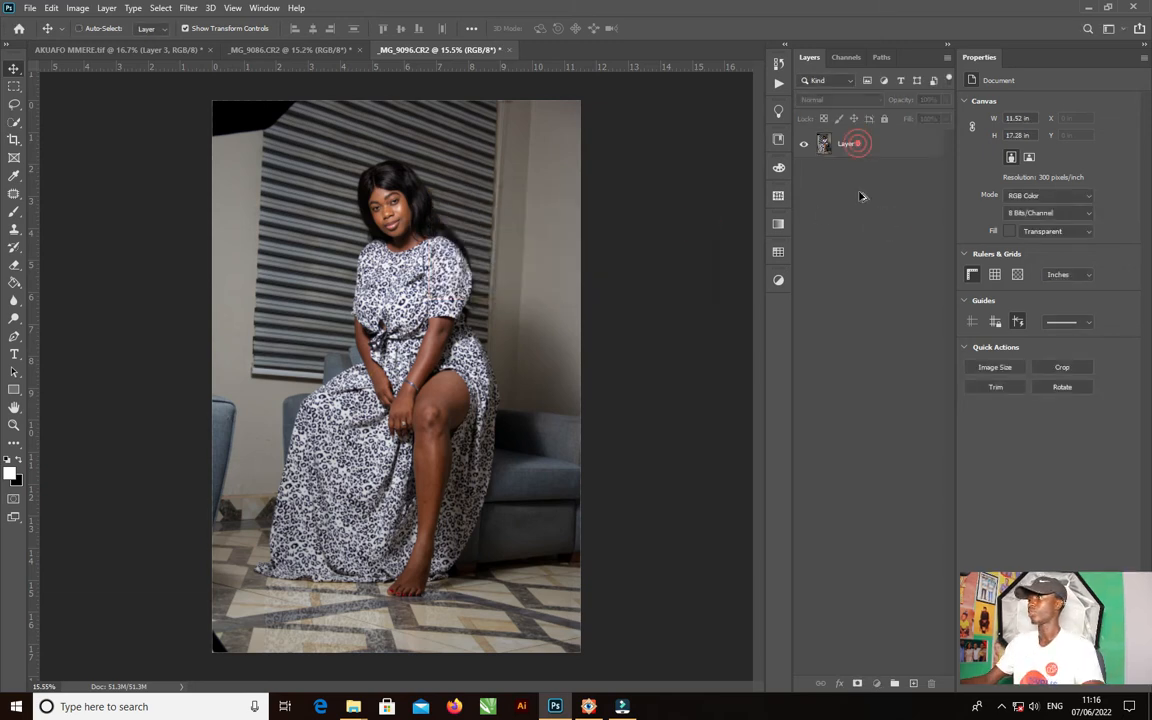
{"action": "key", "text": "ctrl+j"}
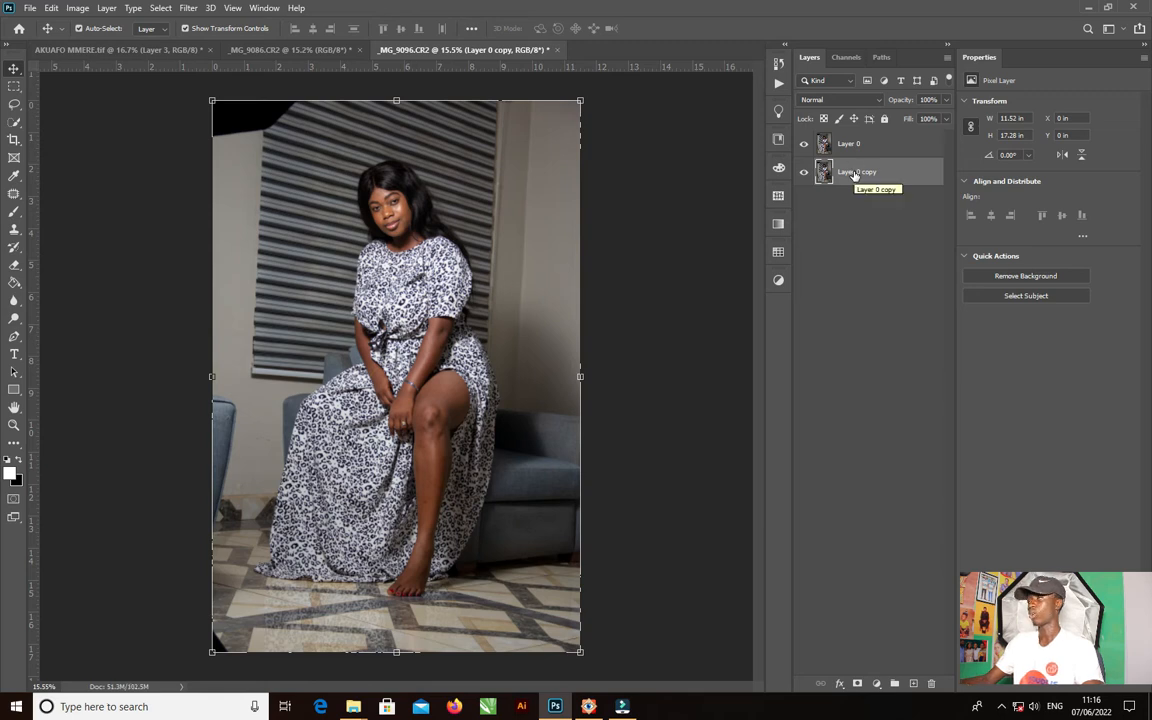
{"action": "left_click", "coordinate": [849, 142]}
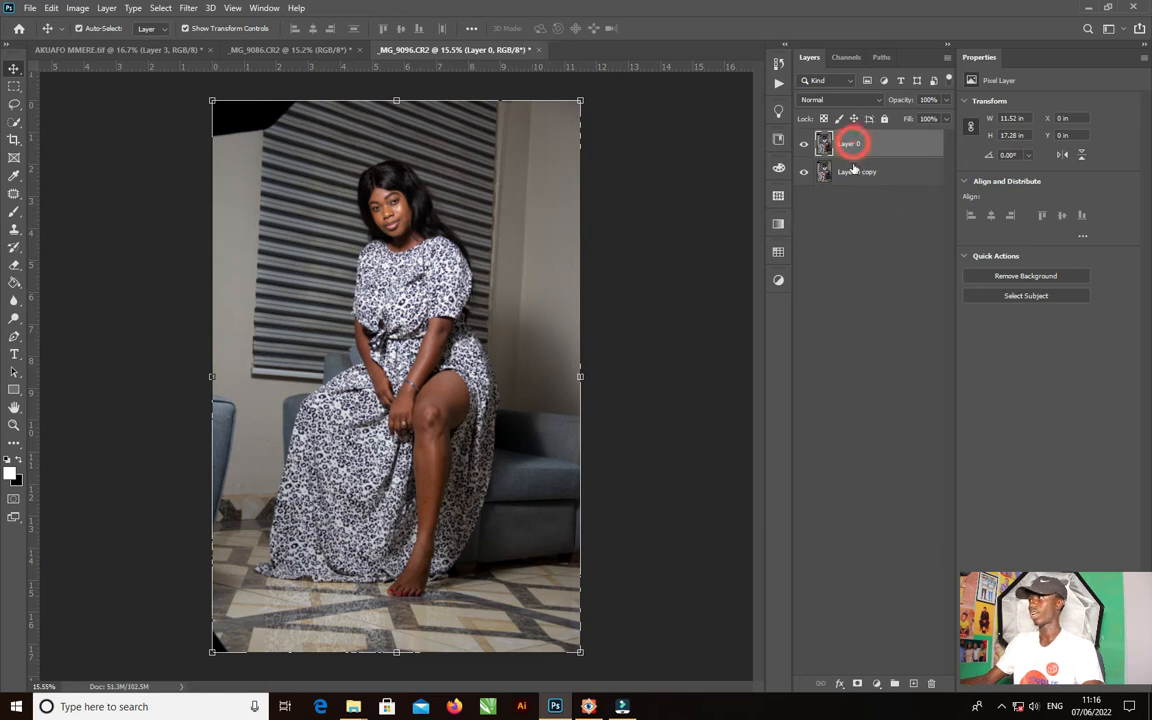
{"action": "left_click", "coordinate": [857, 172]}
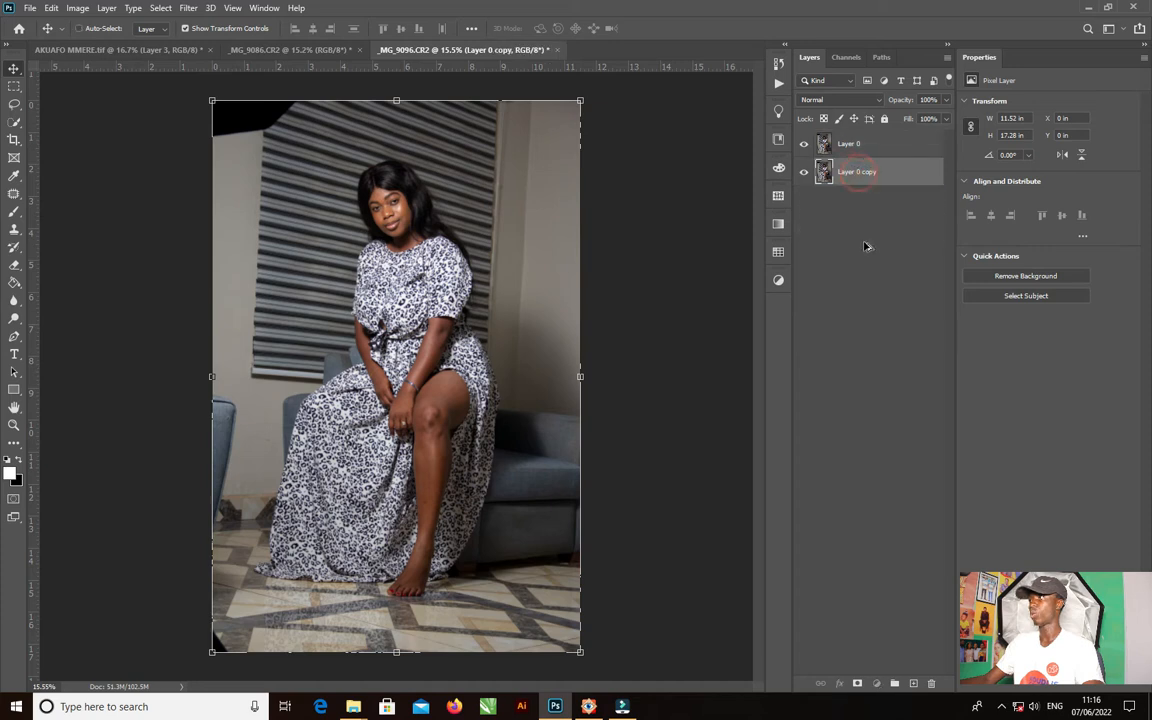
{"action": "key", "text": "ctrl+j"}
{"action": "left_click", "coordinate": [858, 199]}
{"action": "key", "text": "ctrl+j"}
{"action": "left_click", "coordinate": [858, 238]}
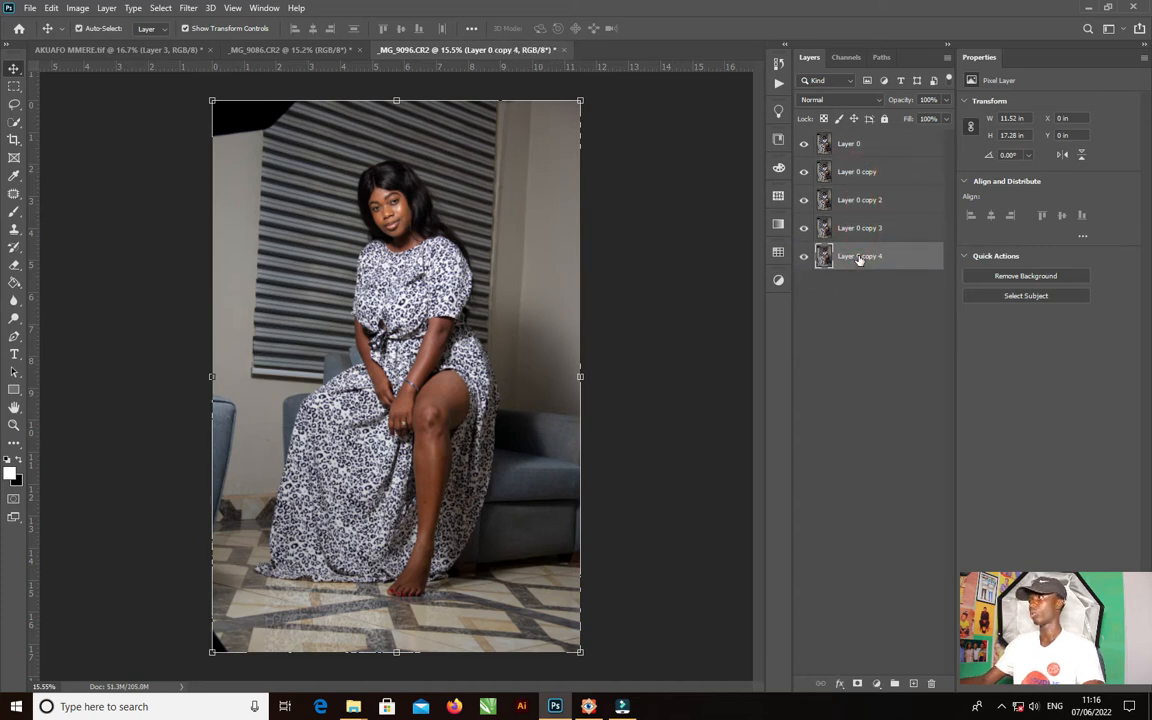
{"action": "key", "text": "Delete"}
{"action": "key", "text": "Delete"}
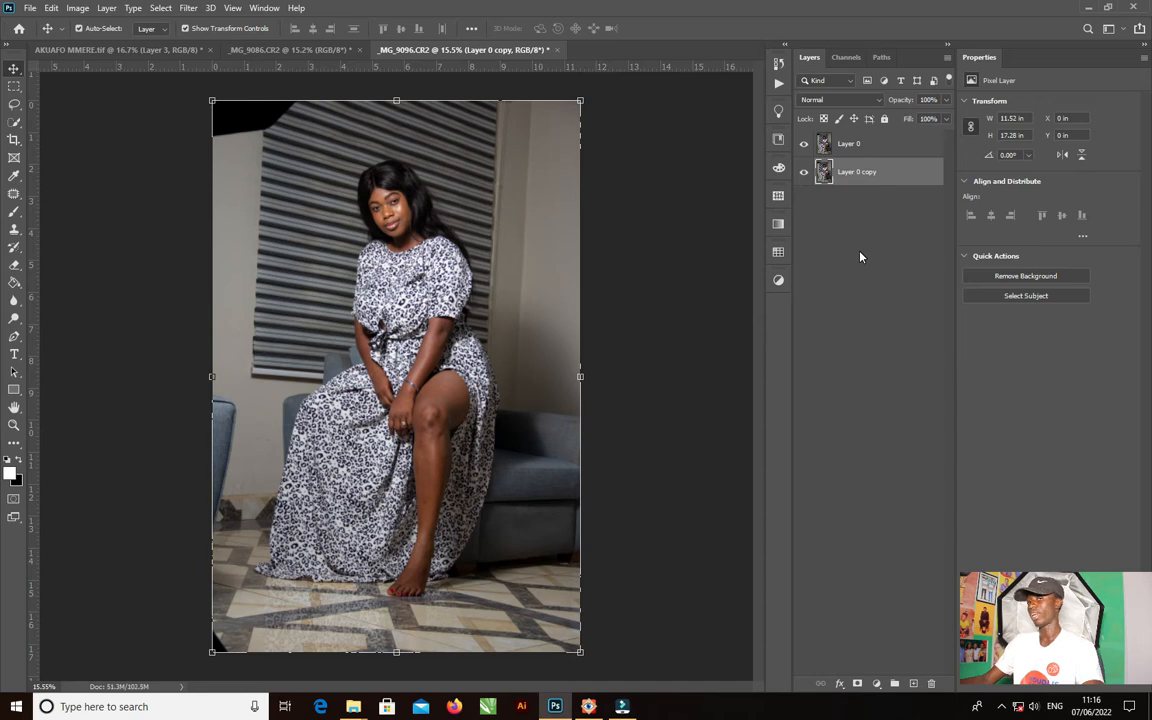
{"action": "right_click", "coordinate": [877, 172]}
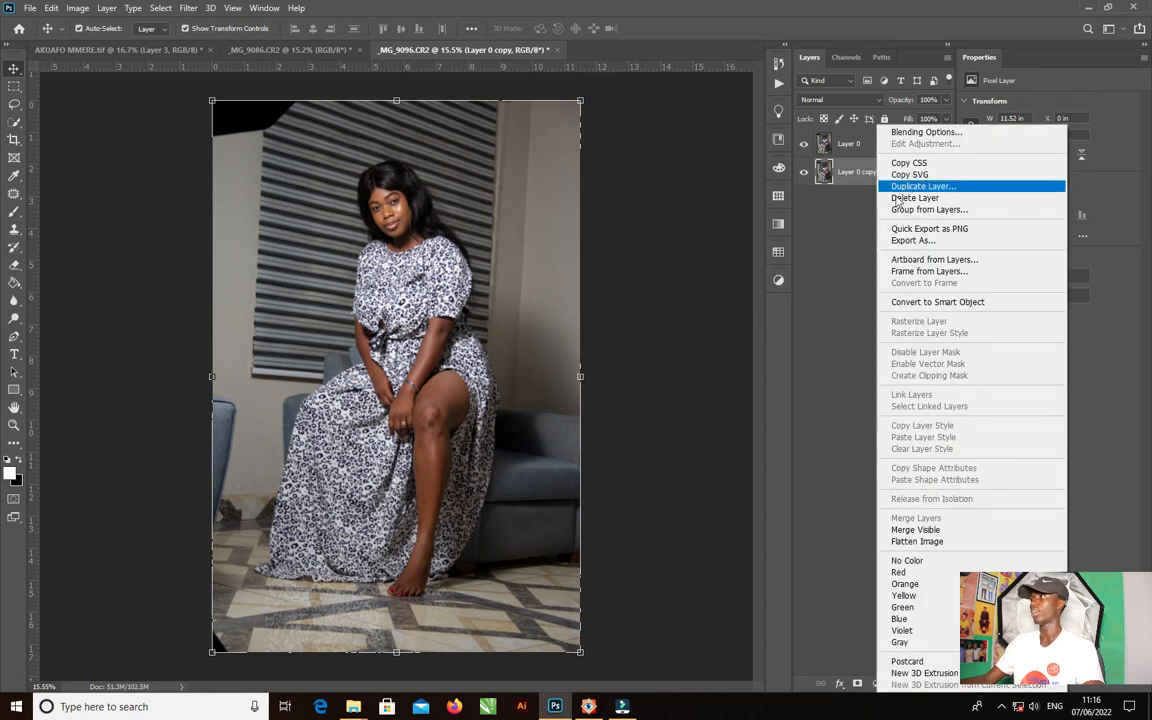
{"action": "left_click", "coordinate": [840, 211]}
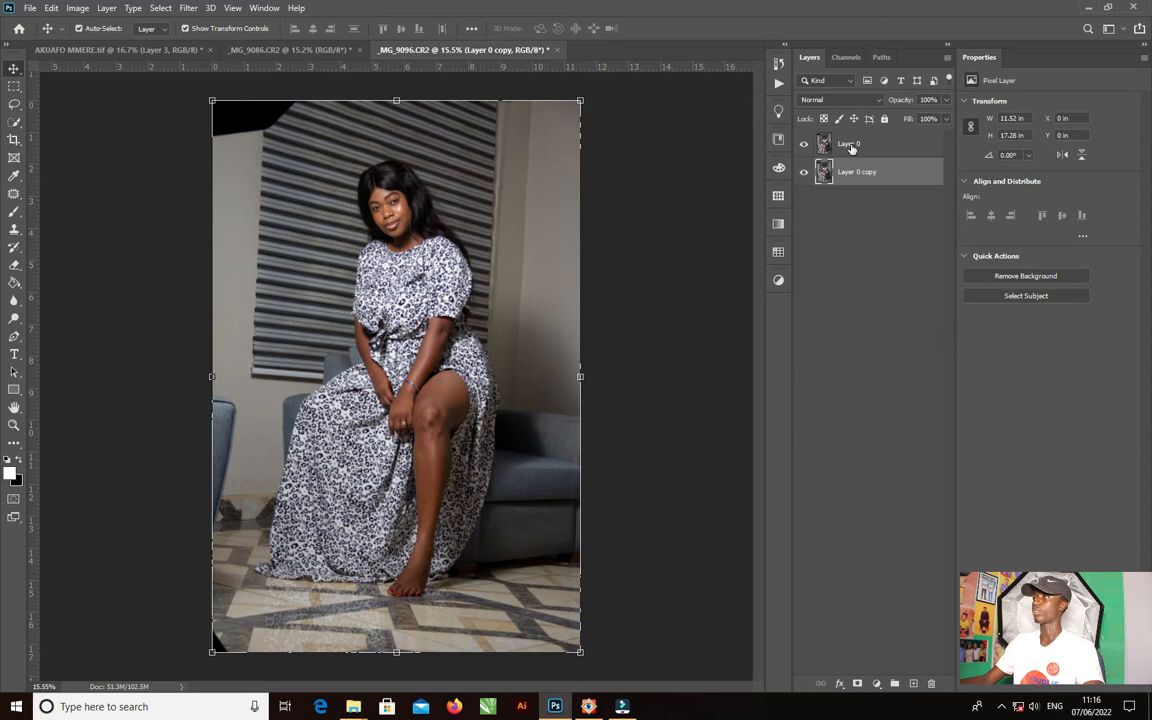
Step: On Layer 0, lasso the partial chair at the photo's left edge, remove it with a Content-Aware fill, and deselect
{"action": "left_click", "coordinate": [849, 147]}
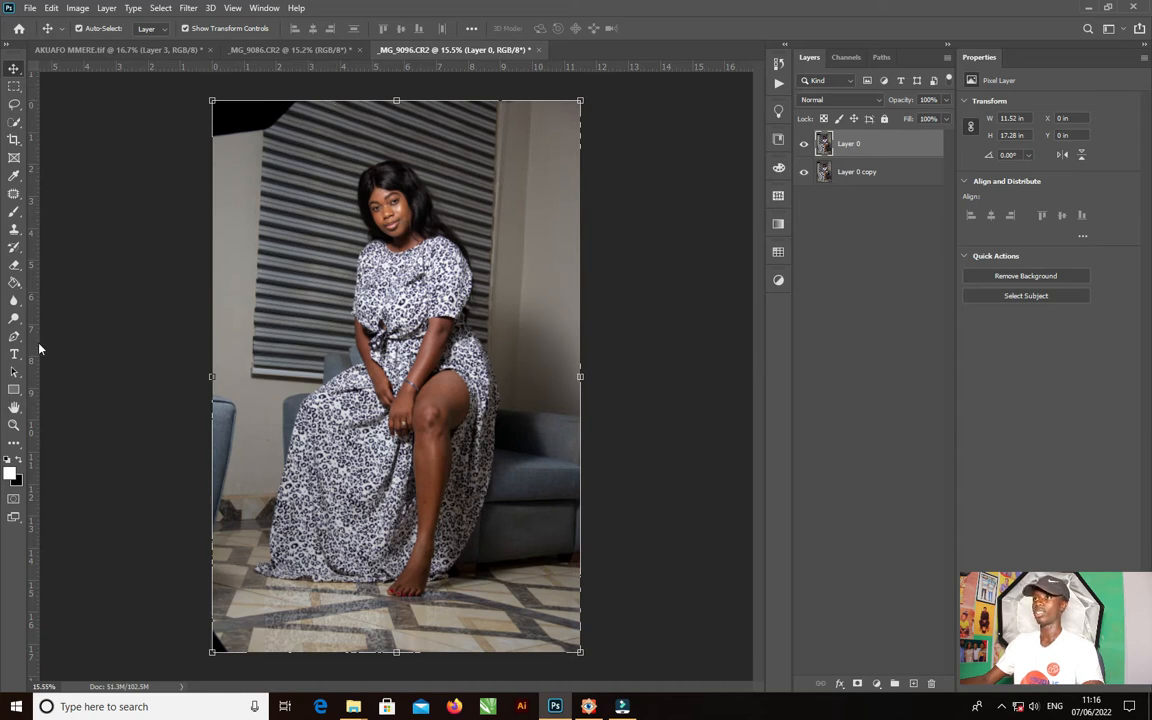
{"action": "left_click", "coordinate": [15, 104]}
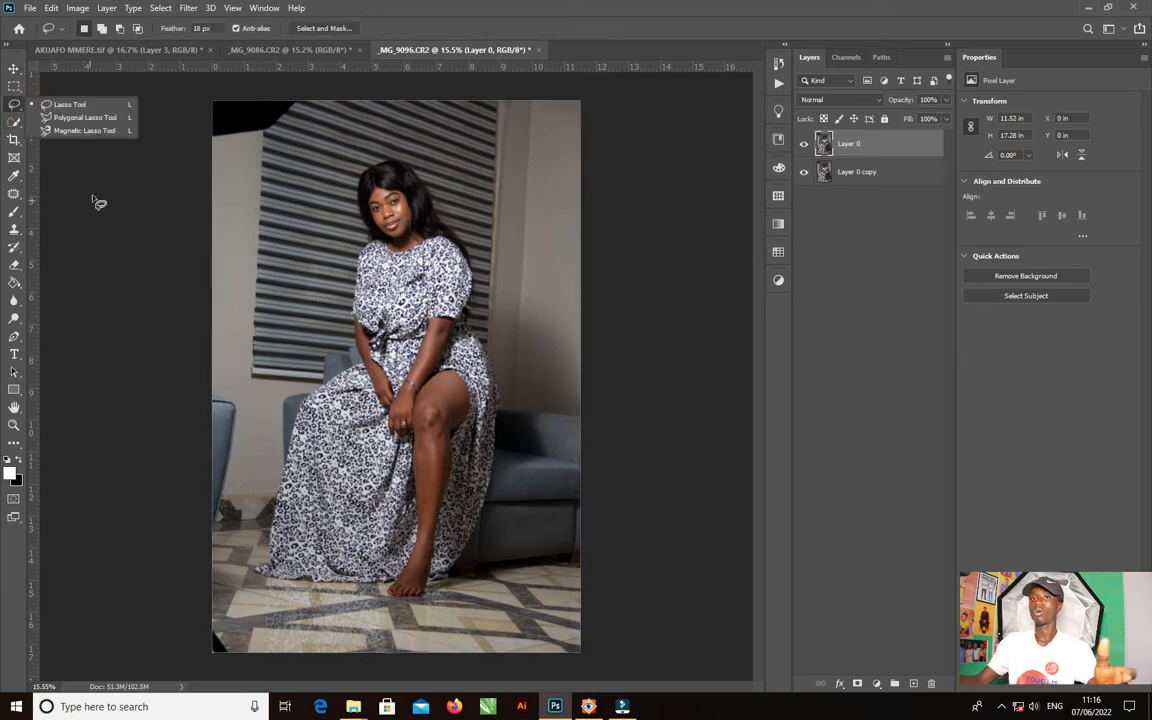
{"action": "left_click", "coordinate": [67, 108]}
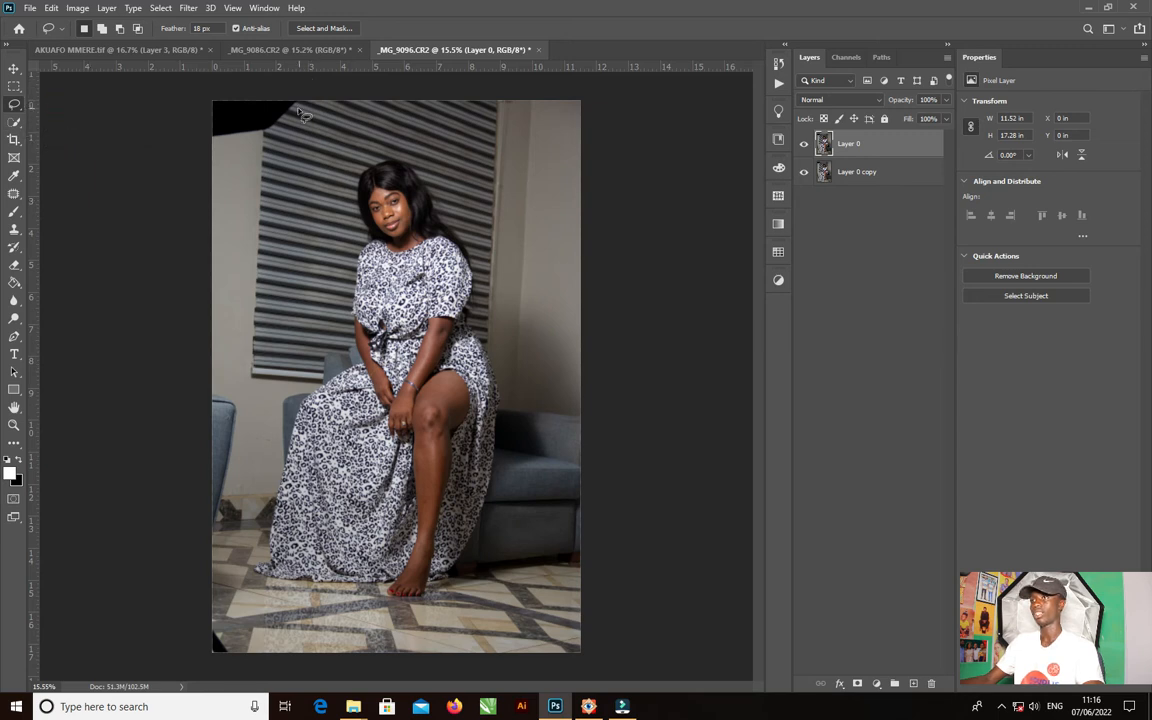
{"action": "mouse_move", "coordinate": [203, 393]}
{"action": "left_mouse_down"}
{"action": "mouse_move", "coordinate": [226, 378]}
{"action": "mouse_move", "coordinate": [236, 485]}
{"action": "mouse_move", "coordinate": [204, 545]}
{"action": "mouse_move", "coordinate": [199, 394]}
{"action": "mouse_move", "coordinate": [237, 398]}
{"action": "mouse_move", "coordinate": [238, 458]}
{"action": "mouse_move", "coordinate": [224, 516]}
{"action": "mouse_move", "coordinate": [205, 527]}
{"action": "left_mouse_up"}
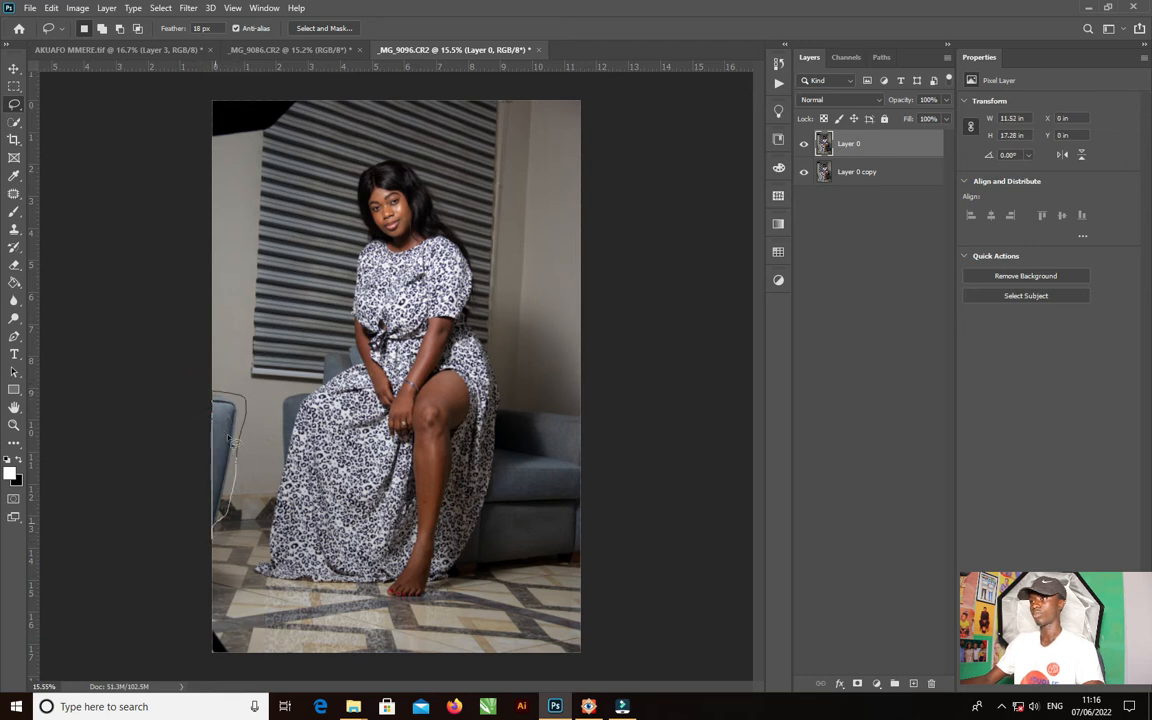
{"action": "right_click", "coordinate": [250, 407]}
{"action": "left_click", "coordinate": [272, 572]}
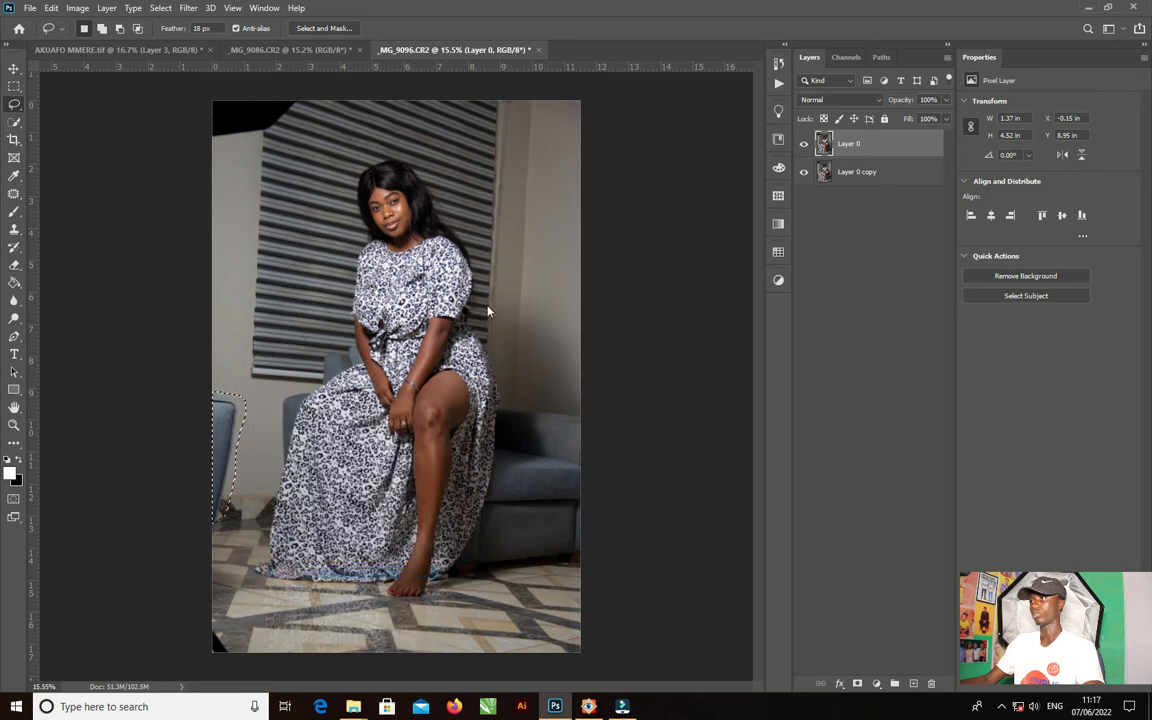
{"action": "left_click", "coordinate": [658, 185]}
{"action": "key", "text": "ctrl+d"}
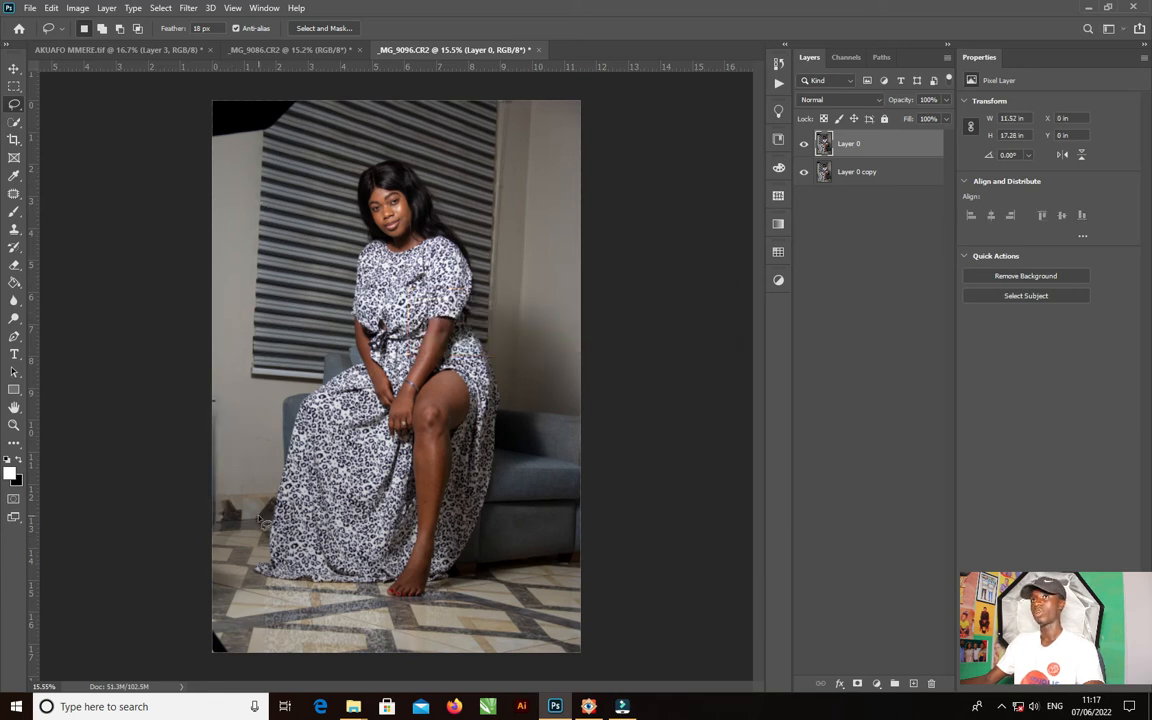
Step: Lasso the black area in the photo's upper-left corner, about 3.1 by 2 in, and fill it with Content-Aware at 100% opacity
{"action": "mouse_move", "coordinate": [304, 94]}
{"action": "left_mouse_down"}
{"action": "mouse_move", "coordinate": [281, 136]}
{"action": "mouse_move", "coordinate": [216, 155]}
{"action": "mouse_move", "coordinate": [166, 100]}
{"action": "left_mouse_up"}
{"action": "mouse_move", "coordinate": [308, 97]}
{"action": "left_mouse_down"}
{"action": "mouse_move", "coordinate": [243, 165]}
{"action": "mouse_move", "coordinate": [262, 77]}
{"action": "mouse_move", "coordinate": [304, 92]}
{"action": "mouse_move", "coordinate": [299, 108]}
{"action": "mouse_move", "coordinate": [200, 135]}
{"action": "mouse_move", "coordinate": [237, 72]}
{"action": "mouse_move", "coordinate": [295, 68]}
{"action": "mouse_move", "coordinate": [302, 96]}
{"action": "left_mouse_up"}
{"action": "left_click", "coordinate": [299, 85]}
{"action": "right_click", "coordinate": [344, 103]}
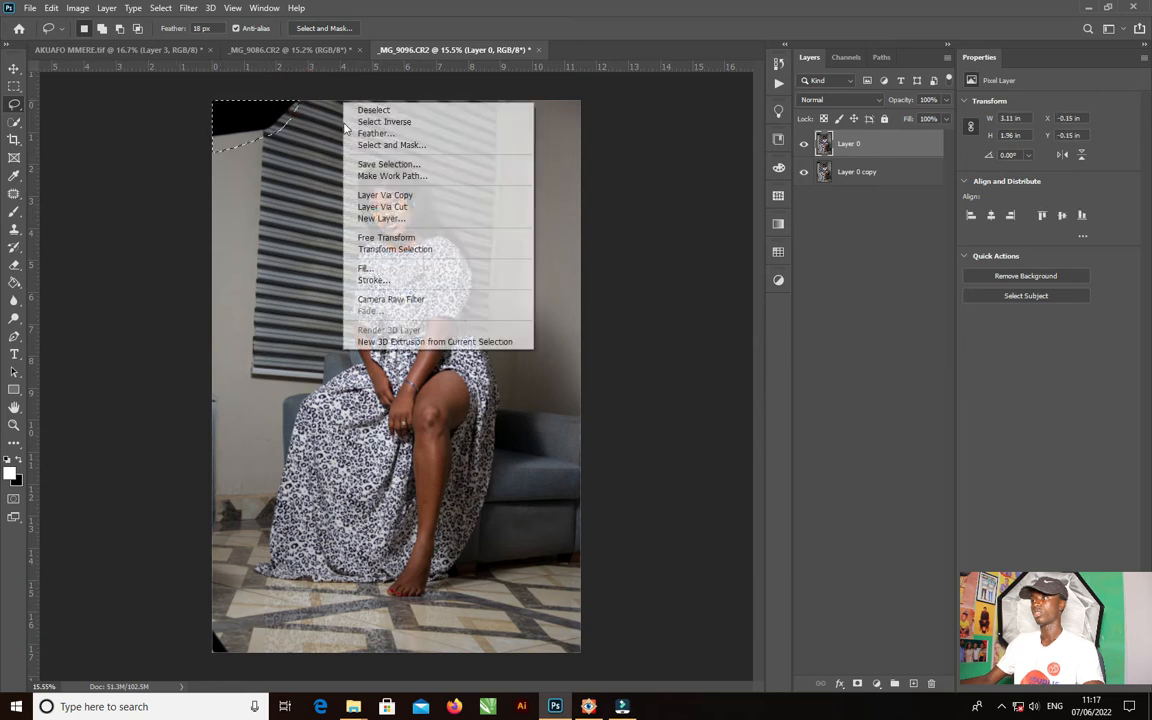
{"action": "left_click", "coordinate": [367, 268]}
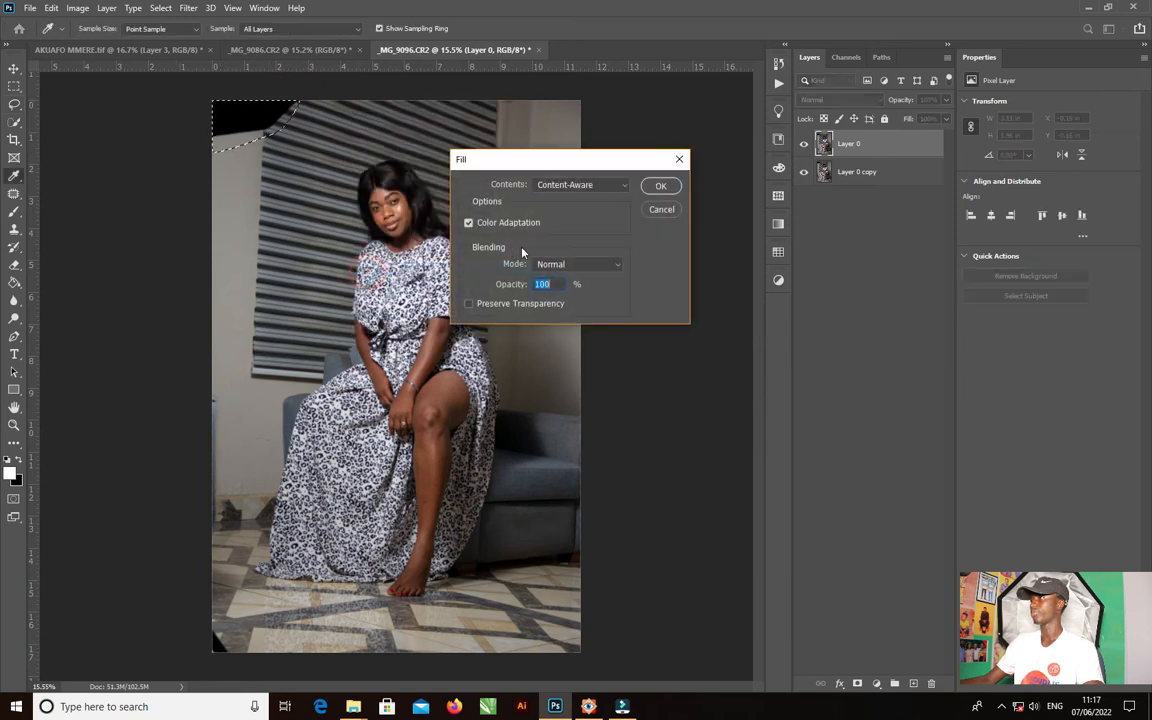
{"action": "left_click", "coordinate": [650, 187]}
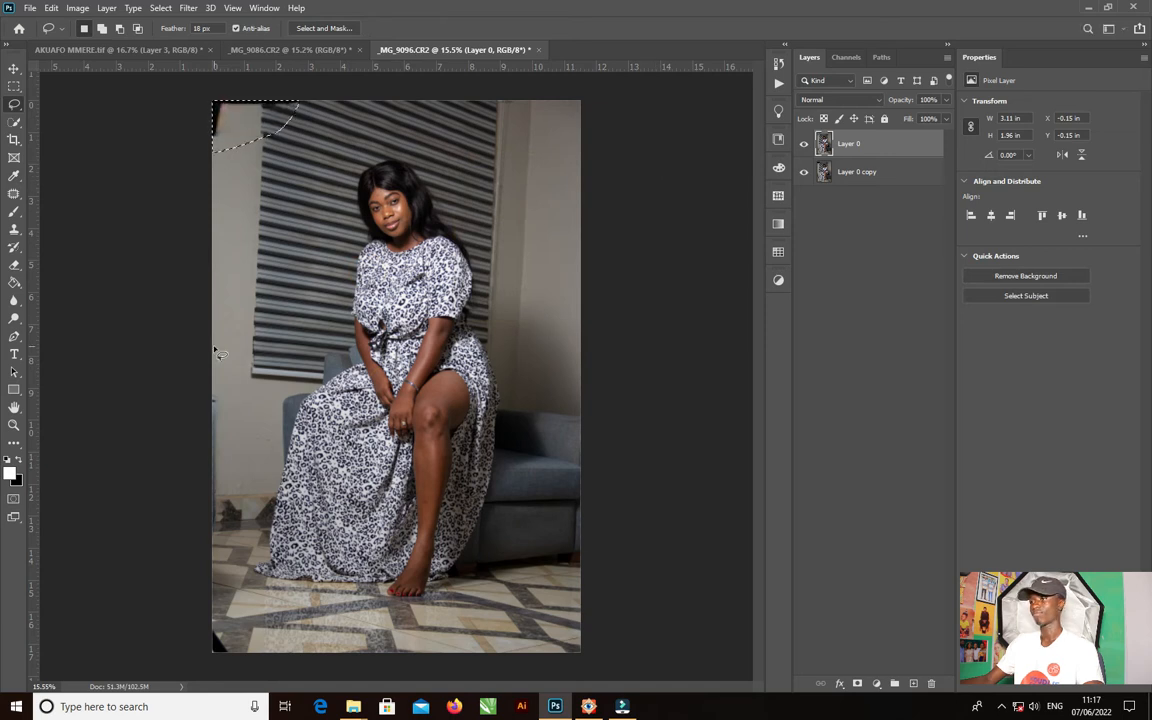
Step: Lasso the black patch in the photo's lower-left corner, about 1.1 by 1.2 in, and apply a Content-Aware fill
{"action": "mouse_move", "coordinate": [192, 619]}
{"action": "left_mouse_down"}
{"action": "mouse_move", "coordinate": [235, 637]}
{"action": "mouse_move", "coordinate": [208, 668]}
{"action": "left_mouse_up"}
{"action": "right_click", "coordinate": [256, 512]}
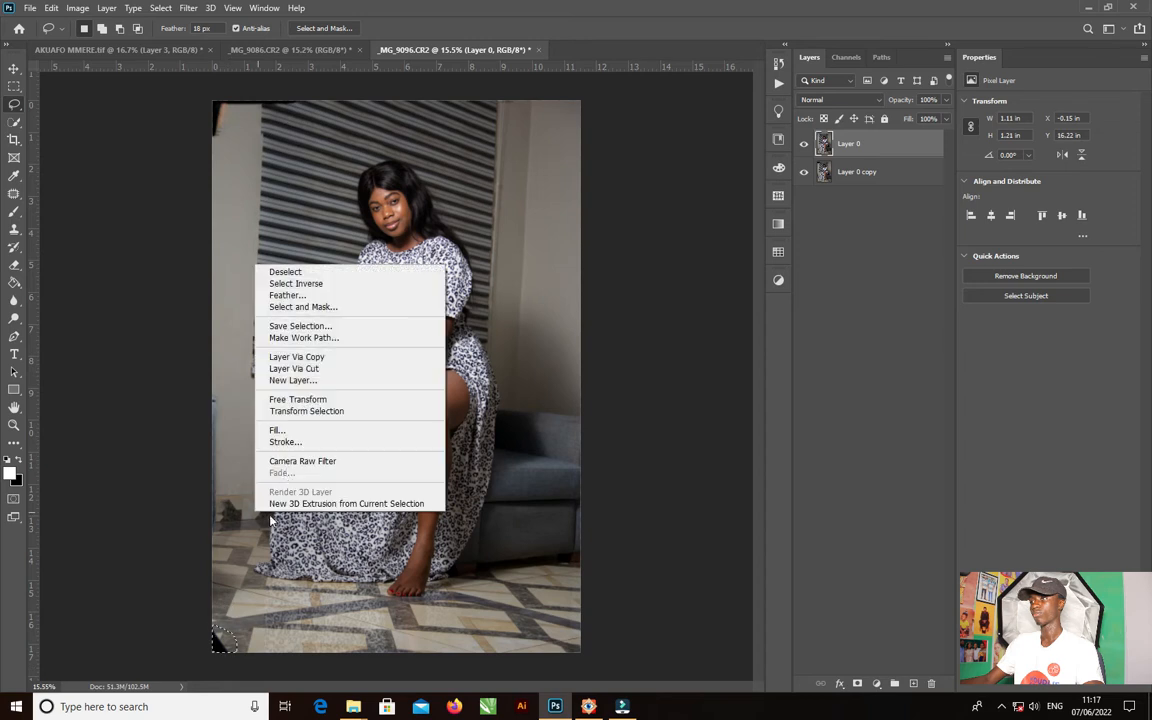
{"action": "left_click", "coordinate": [278, 430]}
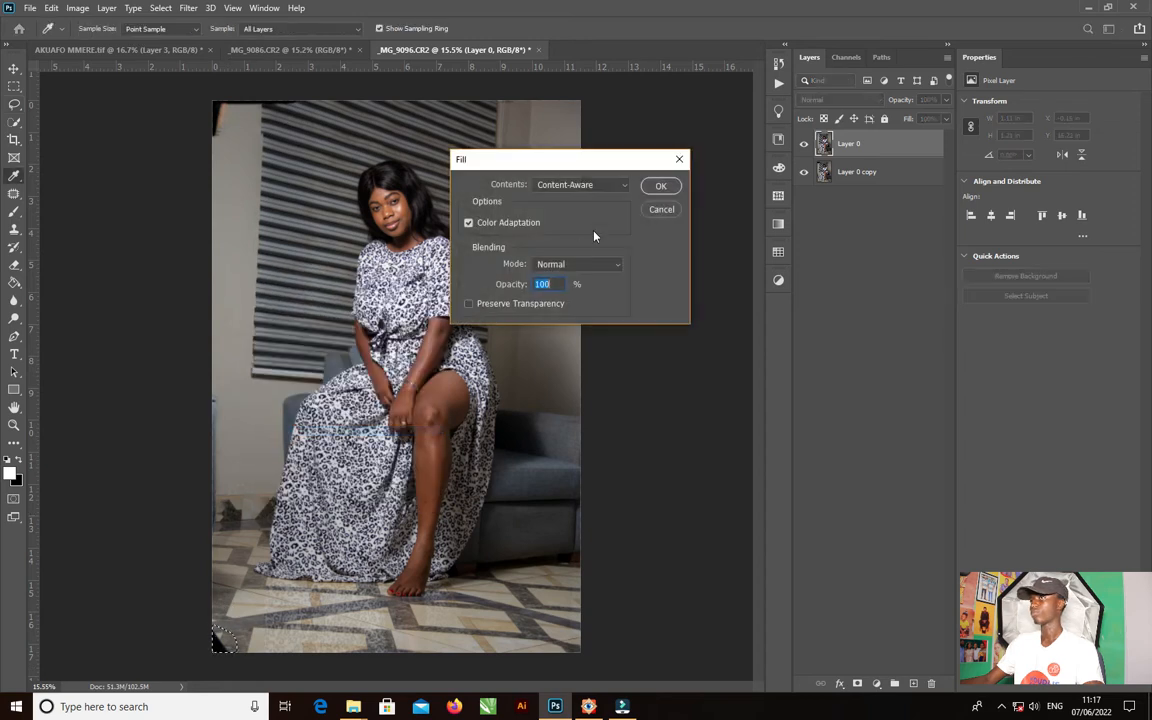
{"action": "left_click", "coordinate": [660, 187]}
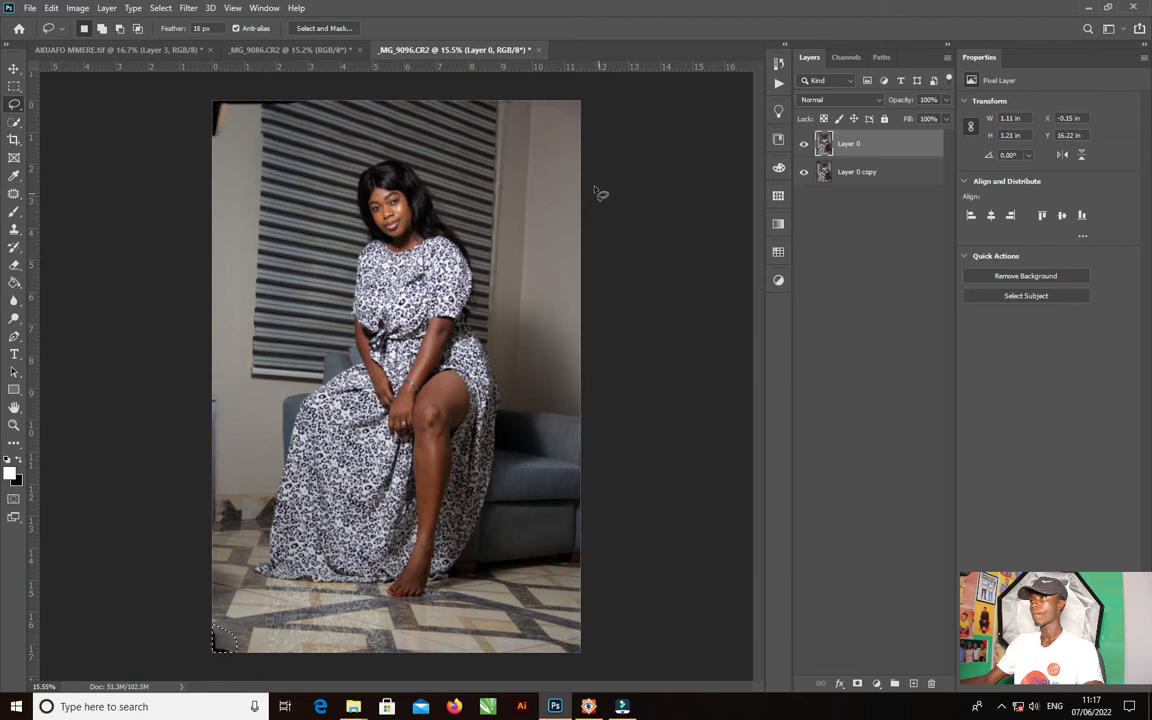
Step: Marquee the dark strip along the photo's top-left edge, about 2.8 by 0.3 in, and fill it with Content-Aware
{"action": "left_click", "coordinate": [14, 86]}
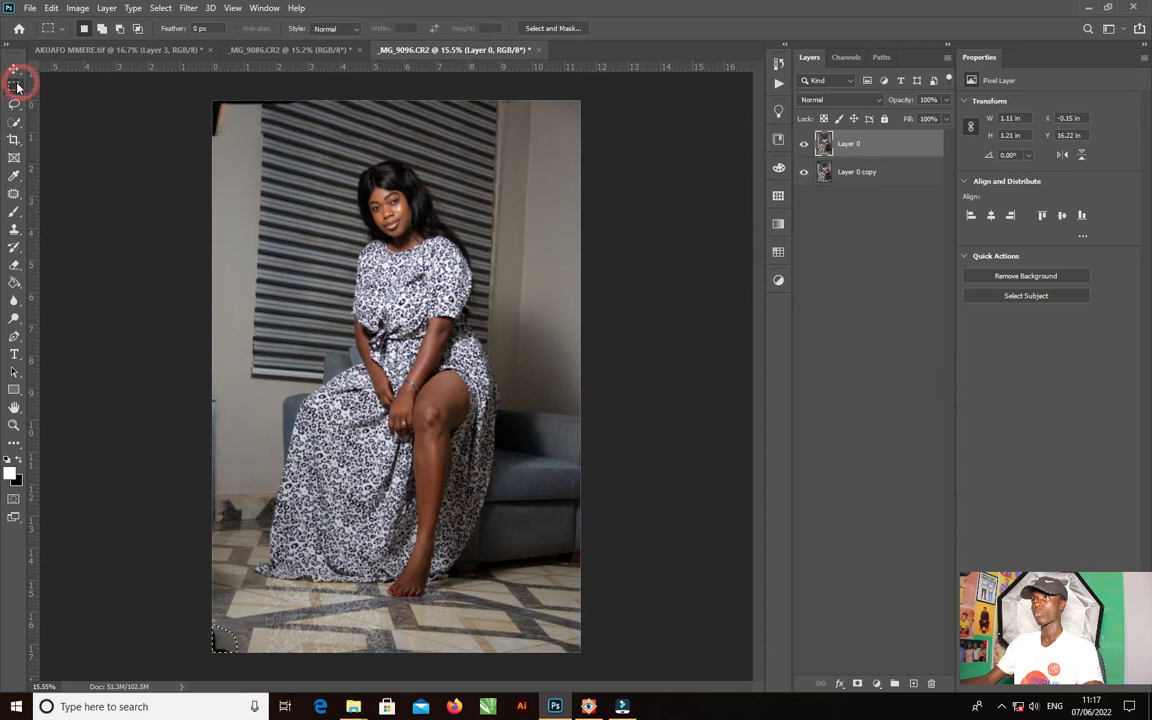
{"action": "right_click", "coordinate": [16, 86]}
{"action": "left_click", "coordinate": [44, 86]}
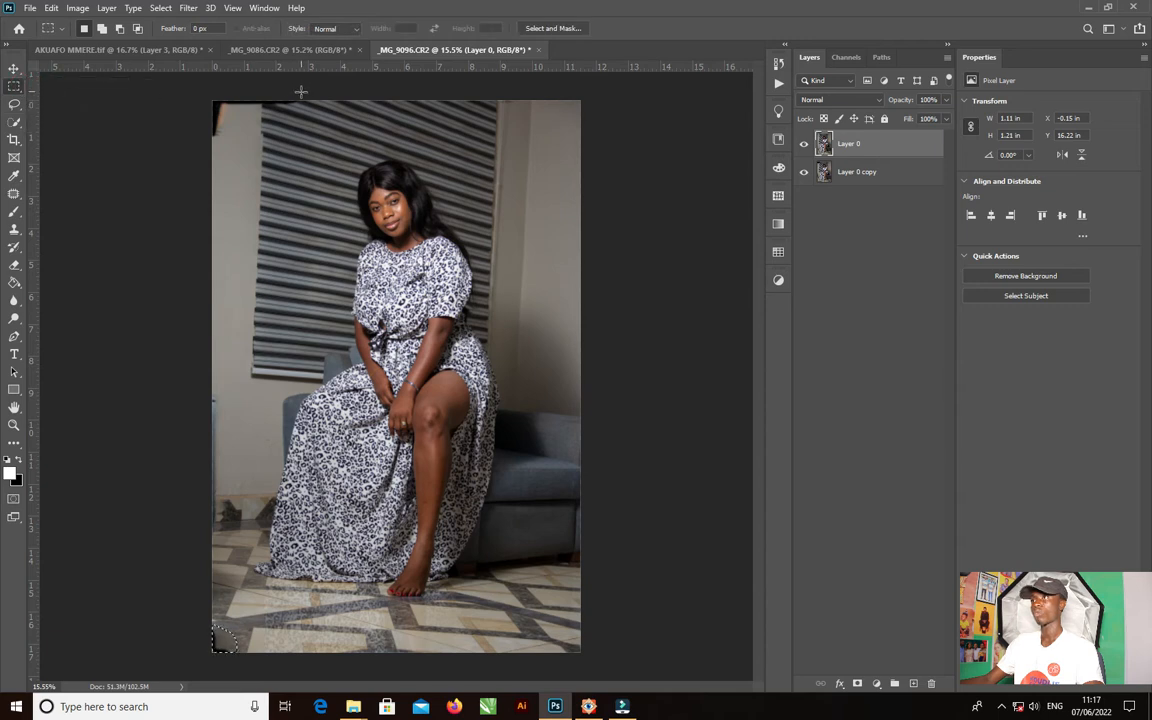
{"action": "left_click_drag", "start_coordinate": [301, 93], "coordinate": [155, 113]}
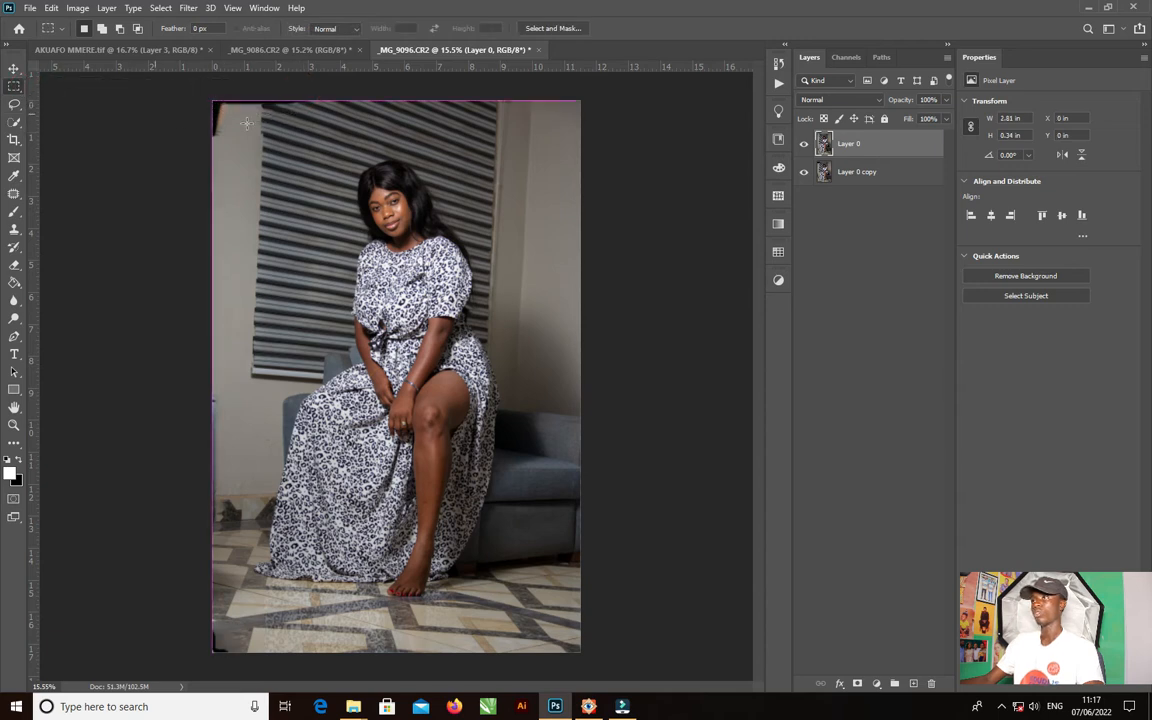
{"action": "right_click", "coordinate": [216, 106]}
{"action": "left_click", "coordinate": [279, 289]}
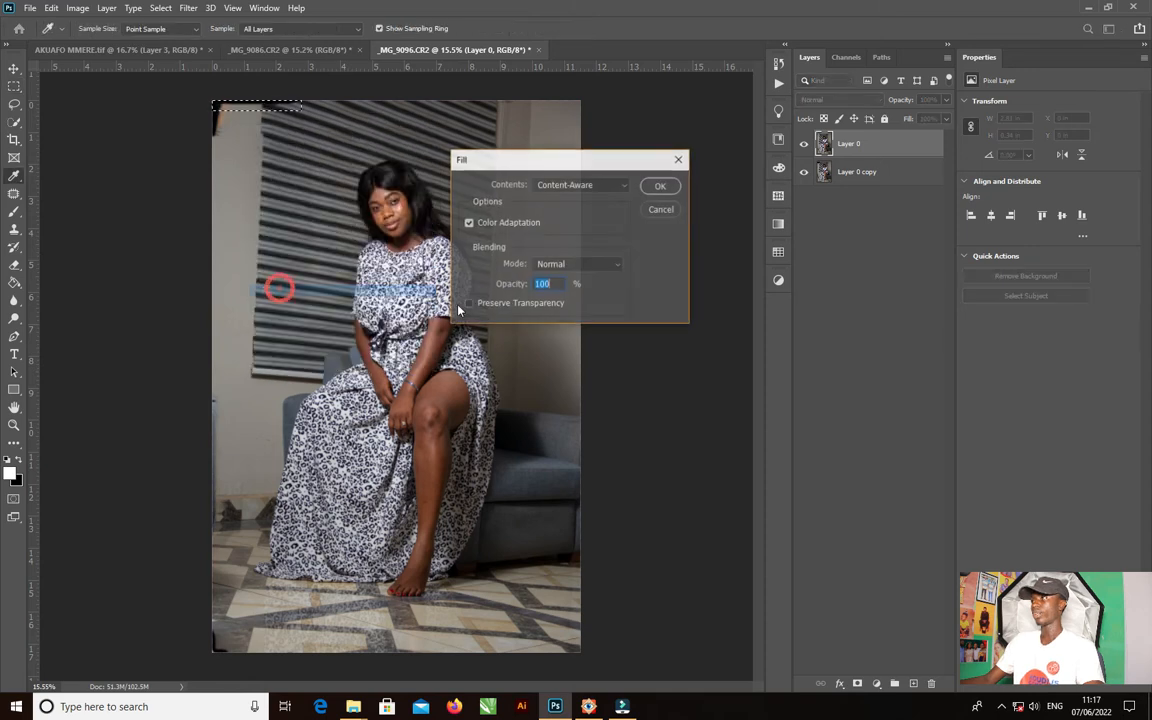
{"action": "left_click", "coordinate": [659, 186]}
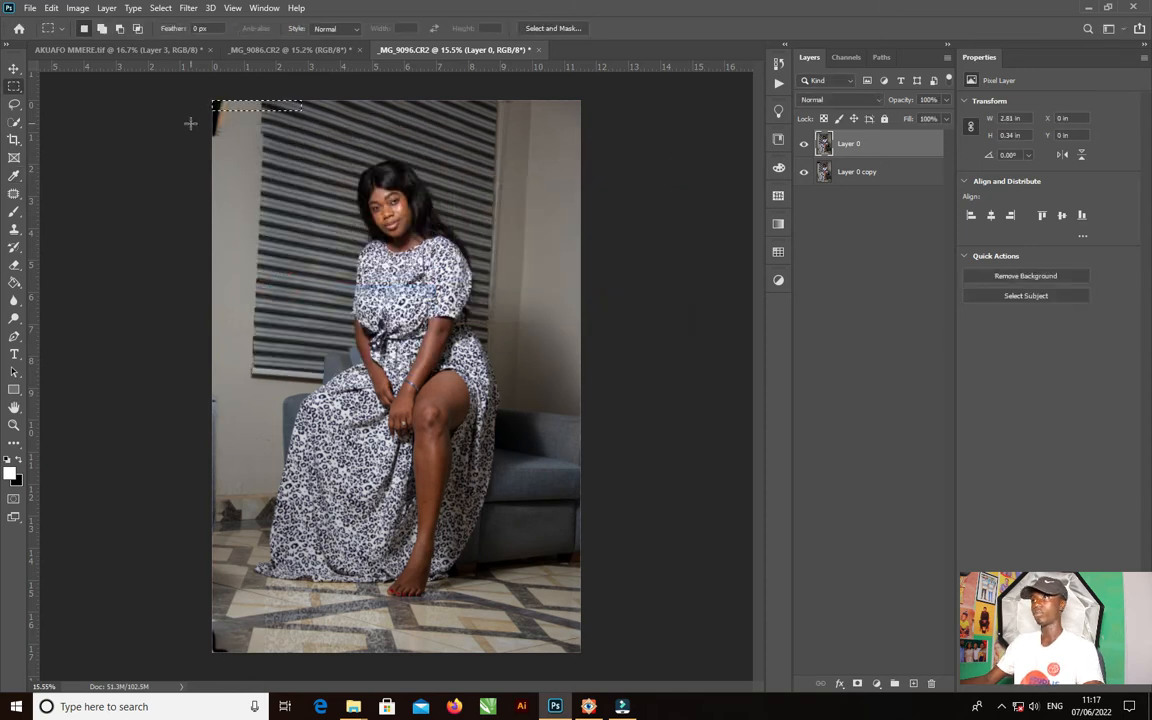
Step: Marquee the dark remnant in the photo's upper-left corner, about 0.7 by 1.9 in, and fill it with Content-Aware
{"action": "left_click_drag", "start_coordinate": [206, 92], "coordinate": [235, 160]}
{"action": "right_click", "coordinate": [269, 137]}
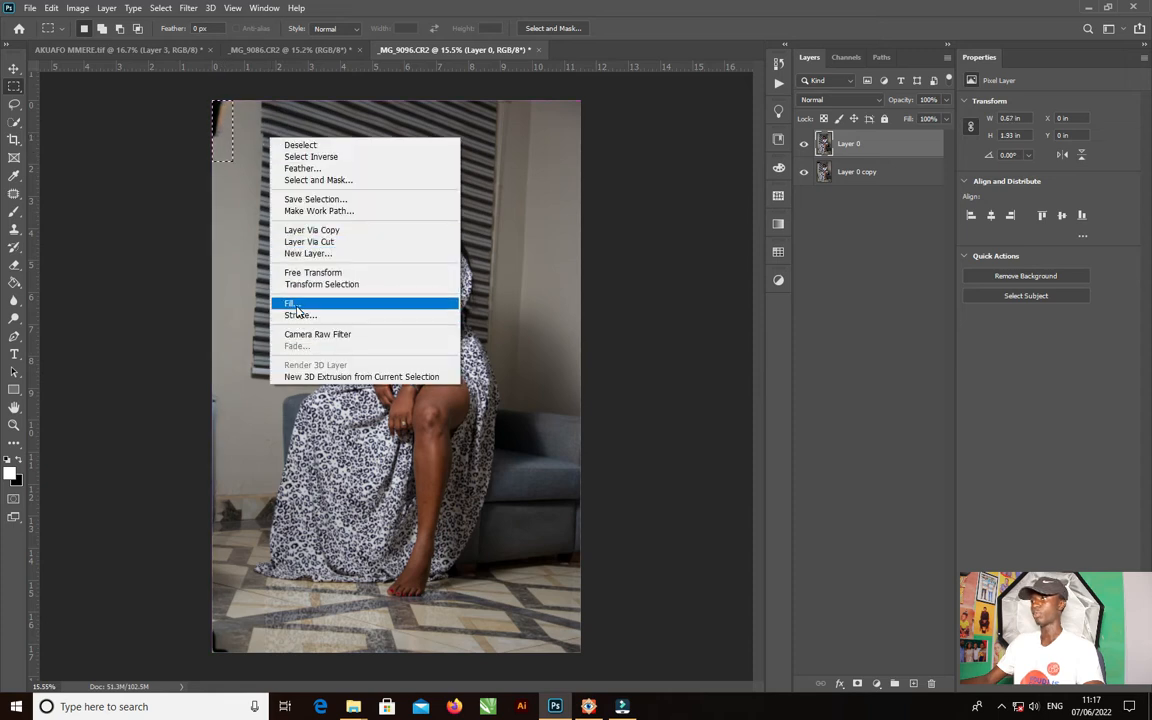
{"action": "left_click", "coordinate": [292, 304]}
{"action": "left_click", "coordinate": [653, 187]}
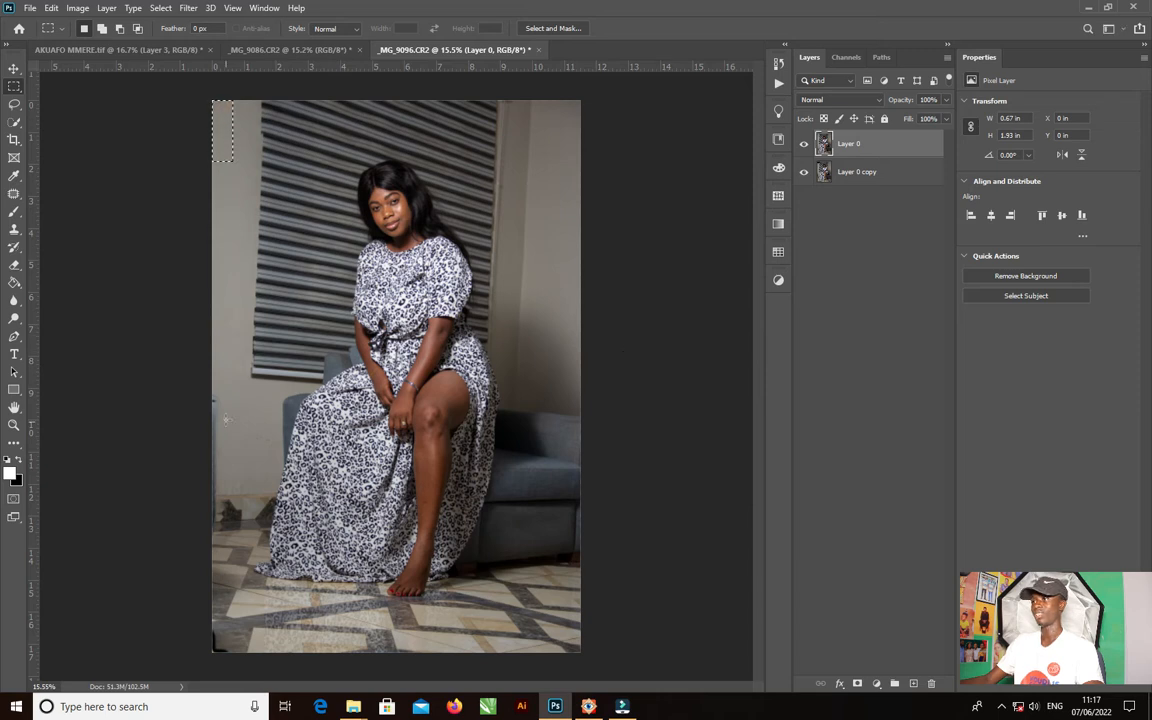
Step: Marquee the chair remnant along the photo's left edge, about 0.4 by 4.9 in, and fill it with Content-Aware
{"action": "left_click_drag", "start_coordinate": [204, 382], "coordinate": [222, 538]}
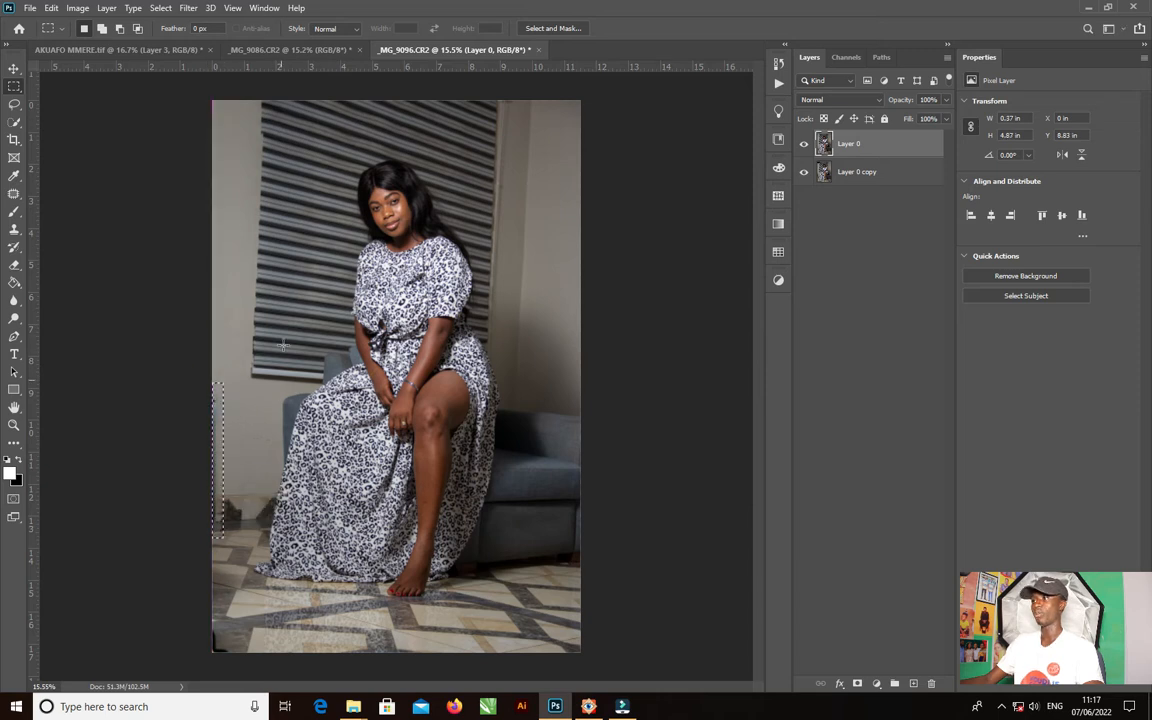
{"action": "right_click", "coordinate": [285, 590]}
{"action": "left_click", "coordinate": [306, 509]}
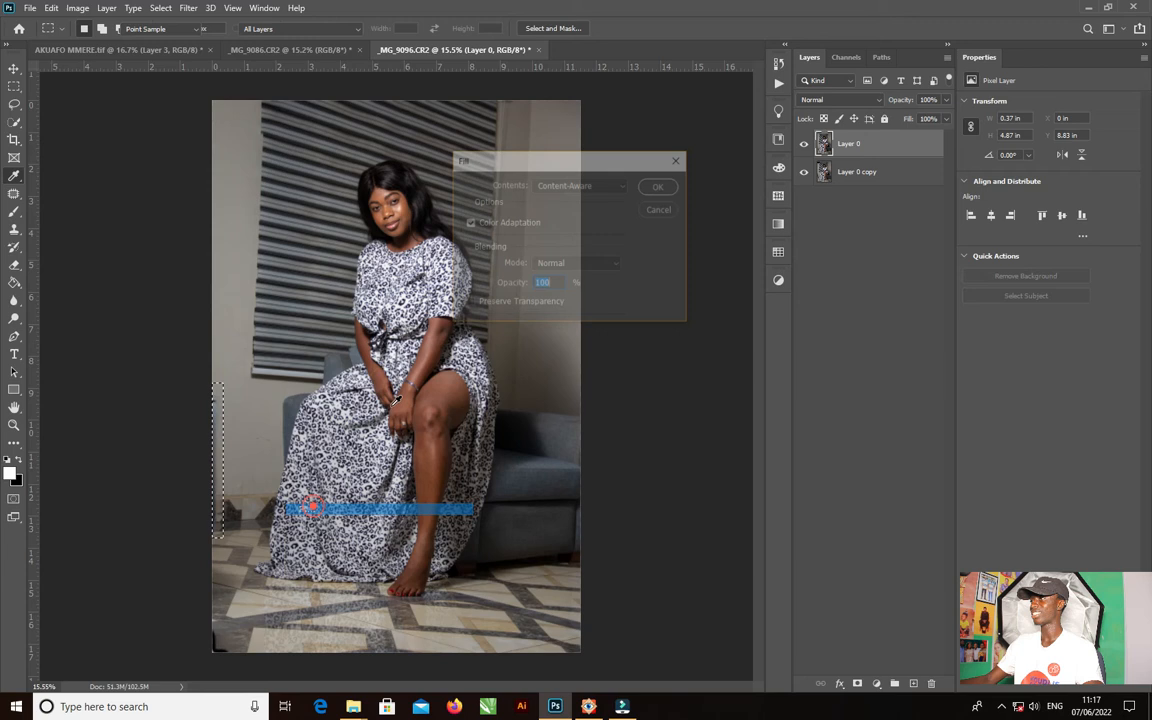
{"action": "left_click", "coordinate": [647, 190]}
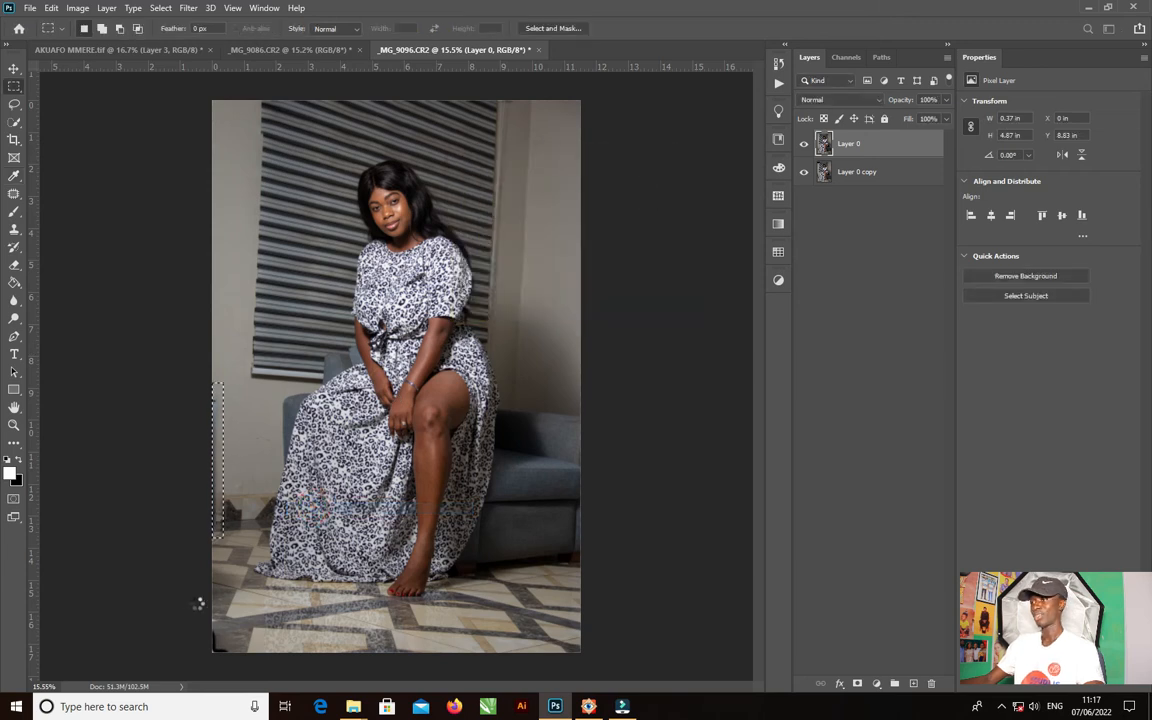
Step: Marquee the black remnant in the photo's lower-left corner, about 1.3 by 1.1 in, and fill it with Content-Aware
{"action": "left_click_drag", "start_coordinate": [209, 618], "coordinate": [254, 668]}
{"action": "right_click", "coordinate": [258, 603]}
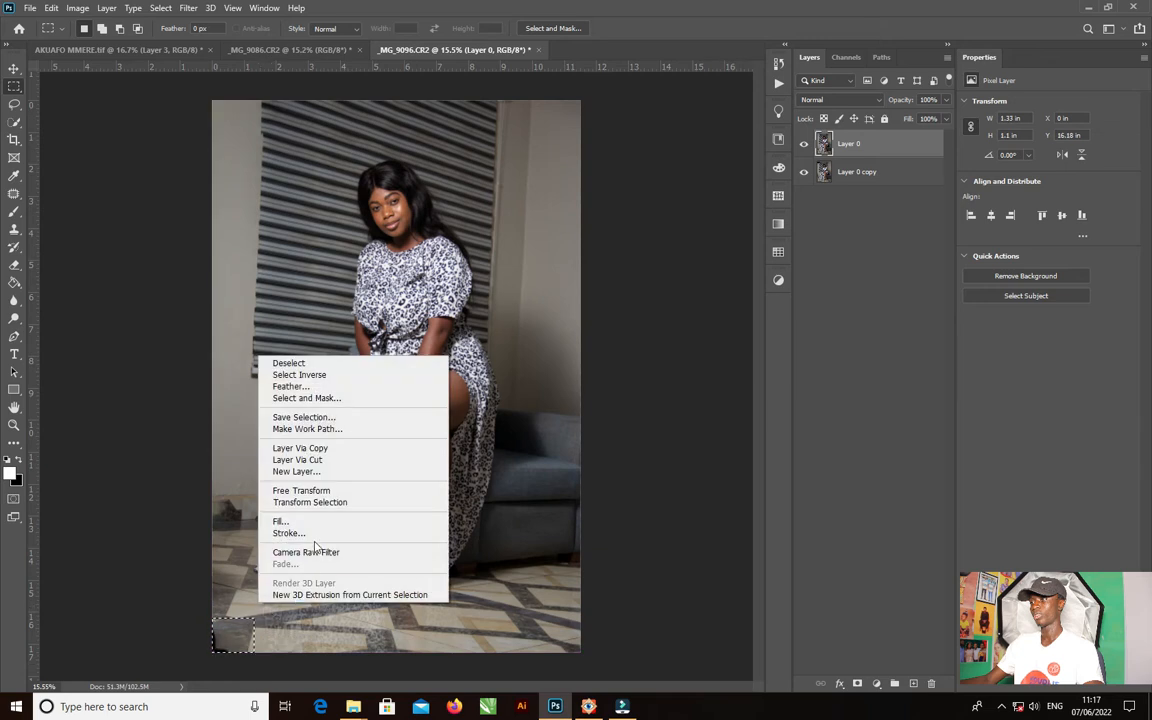
{"action": "left_click", "coordinate": [285, 521]}
{"action": "left_click", "coordinate": [660, 187]}
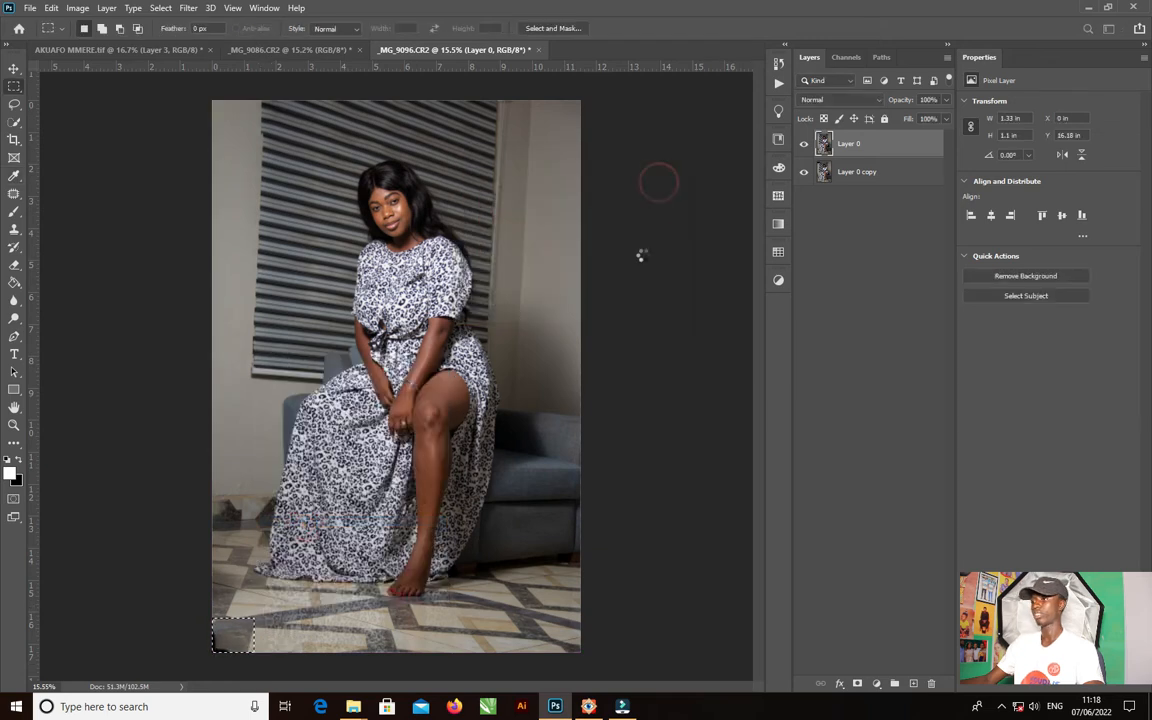
Step: Compare the photo before and after the clean-up by toggling the visibility of Layer 0
{"action": "left_click", "coordinate": [886, 318]}
{"action": "left_click", "coordinate": [805, 145]}
{"action": "left_click", "coordinate": [805, 145]}
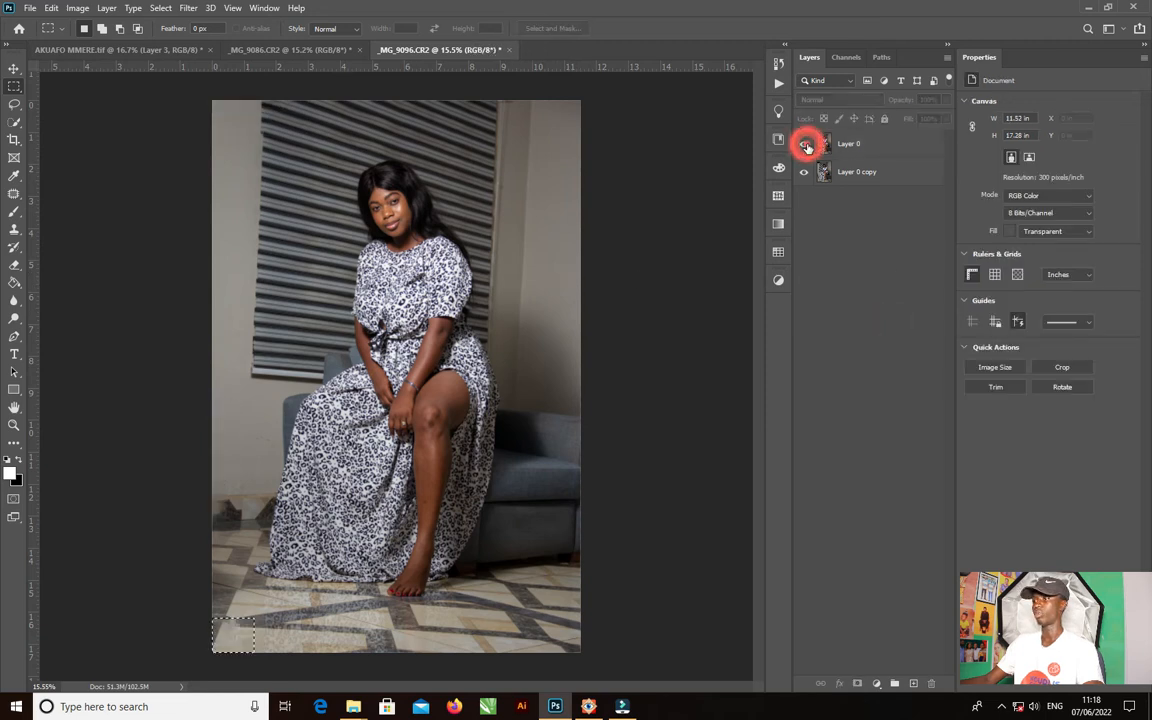
{"action": "left_click", "coordinate": [805, 145]}
{"action": "left_click", "coordinate": [805, 145]}
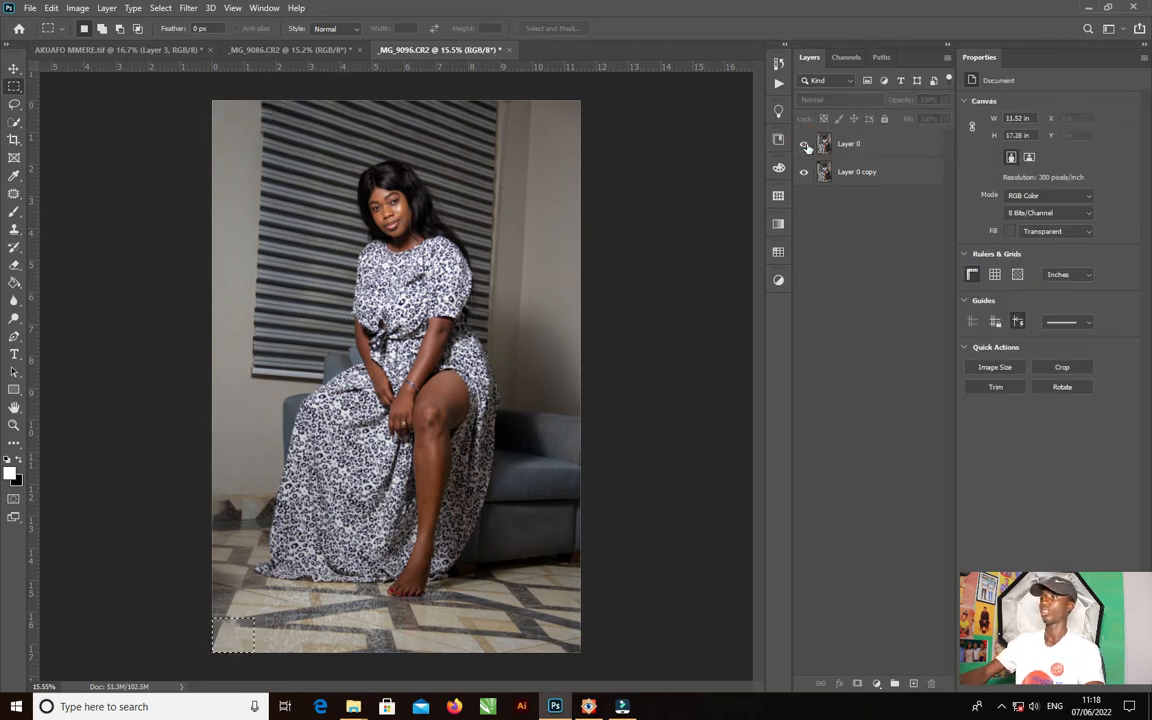
Step: Clear the corner selection and lock the Layer 0 copy layer
{"action": "key", "text": "ctrl+d"}
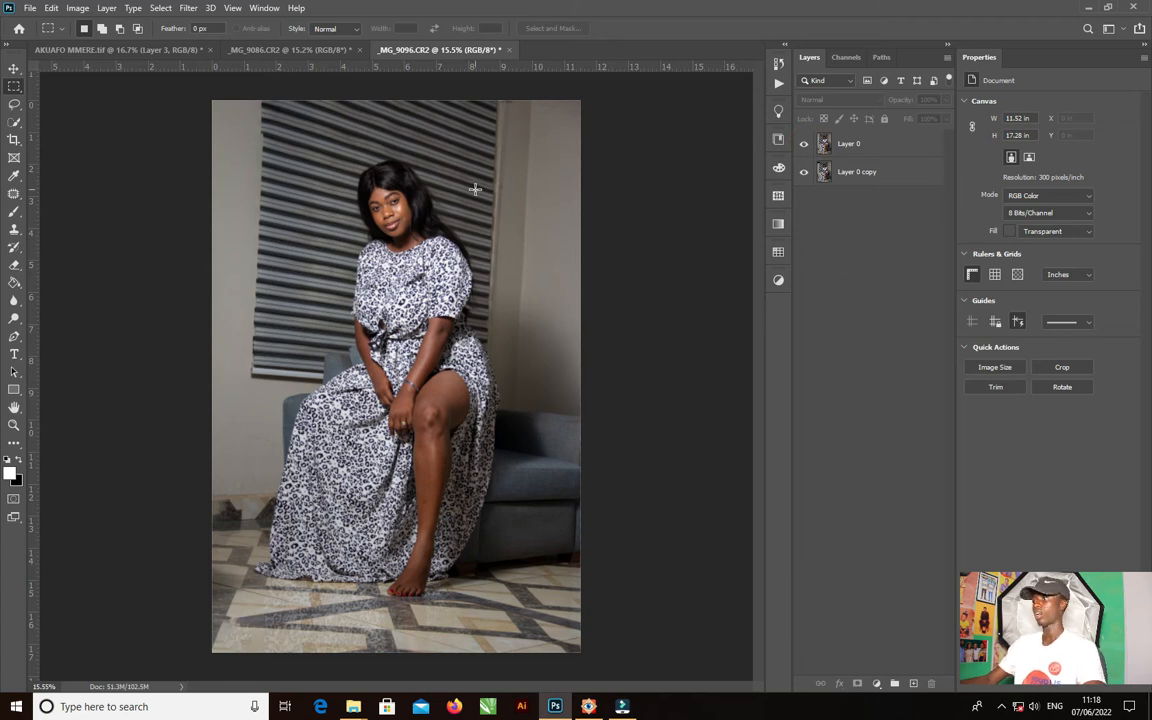
{"action": "left_click", "coordinate": [856, 256]}
{"action": "left_click", "coordinate": [852, 176]}
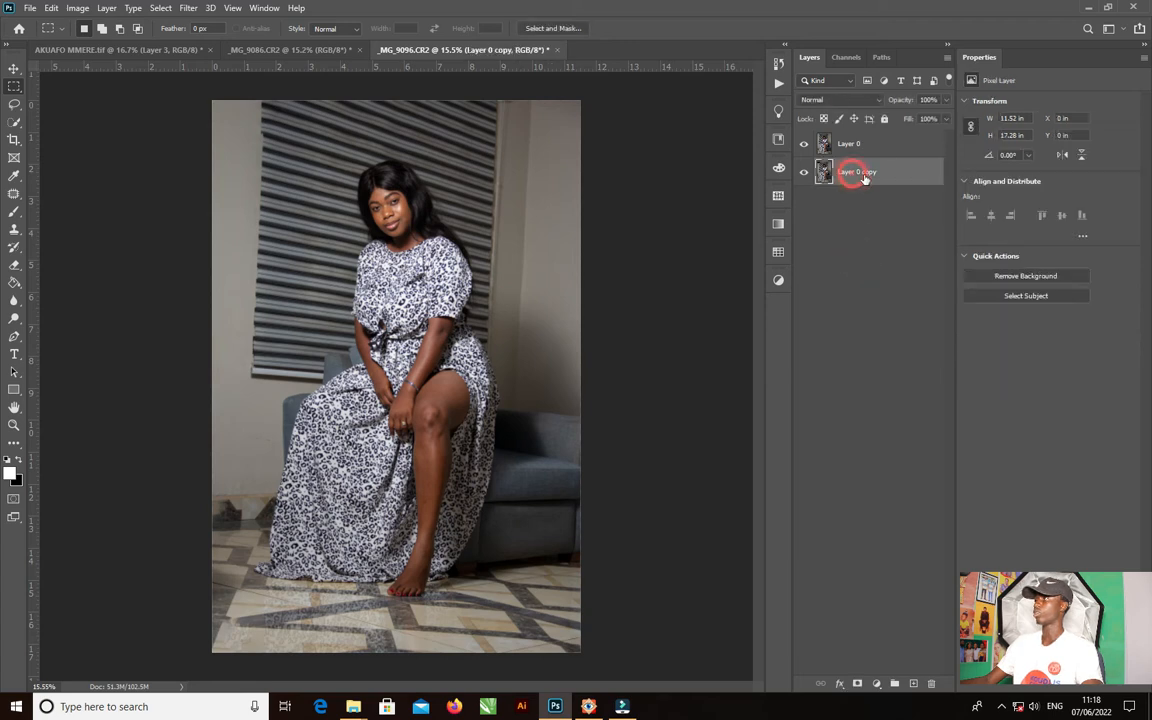
{"action": "left_click", "coordinate": [884, 119]}
{"action": "left_click", "coordinate": [849, 331]}
Step: Duplicate Layer 0 twice, stacking both copies above it
{"action": "left_click", "coordinate": [870, 147]}
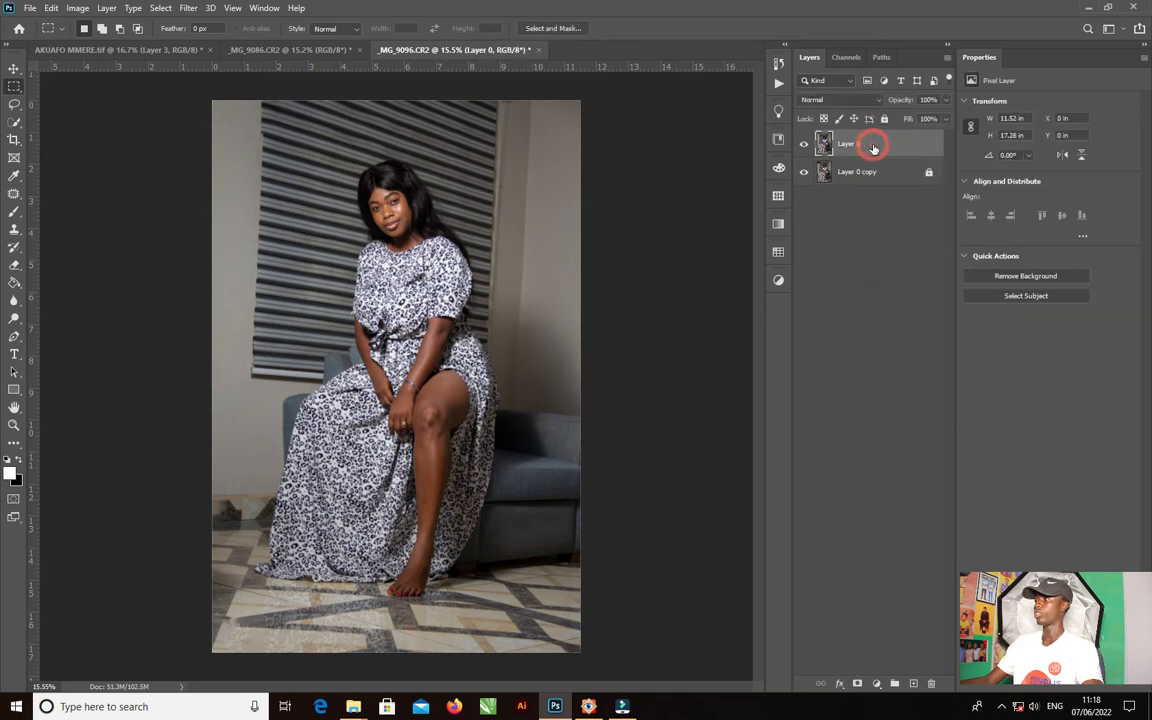
{"action": "key", "text": "ctrl+j"}
{"action": "left_click", "coordinate": [869, 145]}
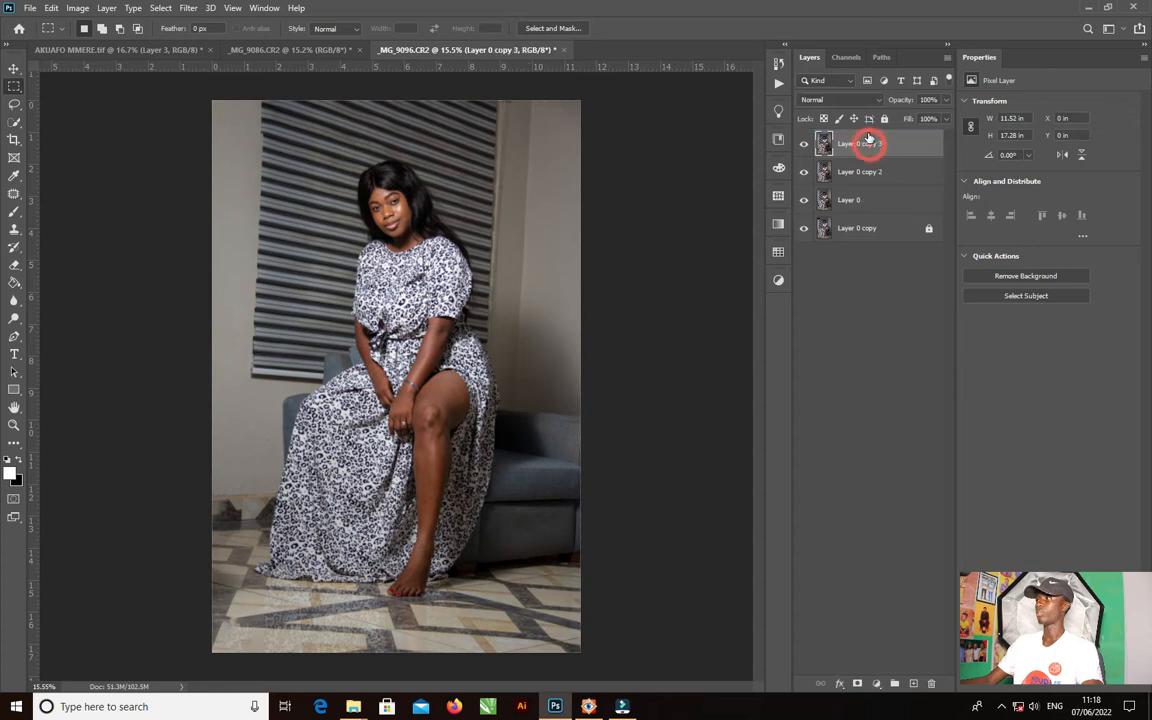
{"action": "key", "text": "ctrl+j"}
Step: Hide the topmost duplicate, Layer 0 copy 3, keeping the other duplicate shown
{"action": "left_click", "coordinate": [804, 147]}
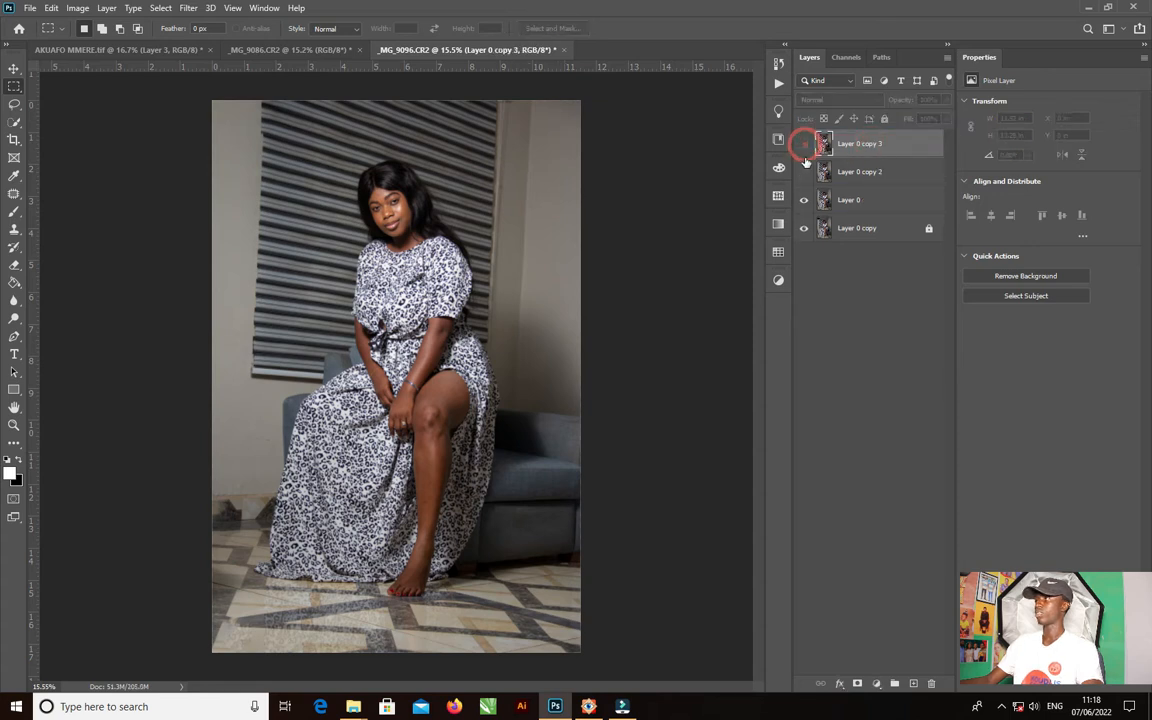
{"action": "left_click", "coordinate": [804, 172]}
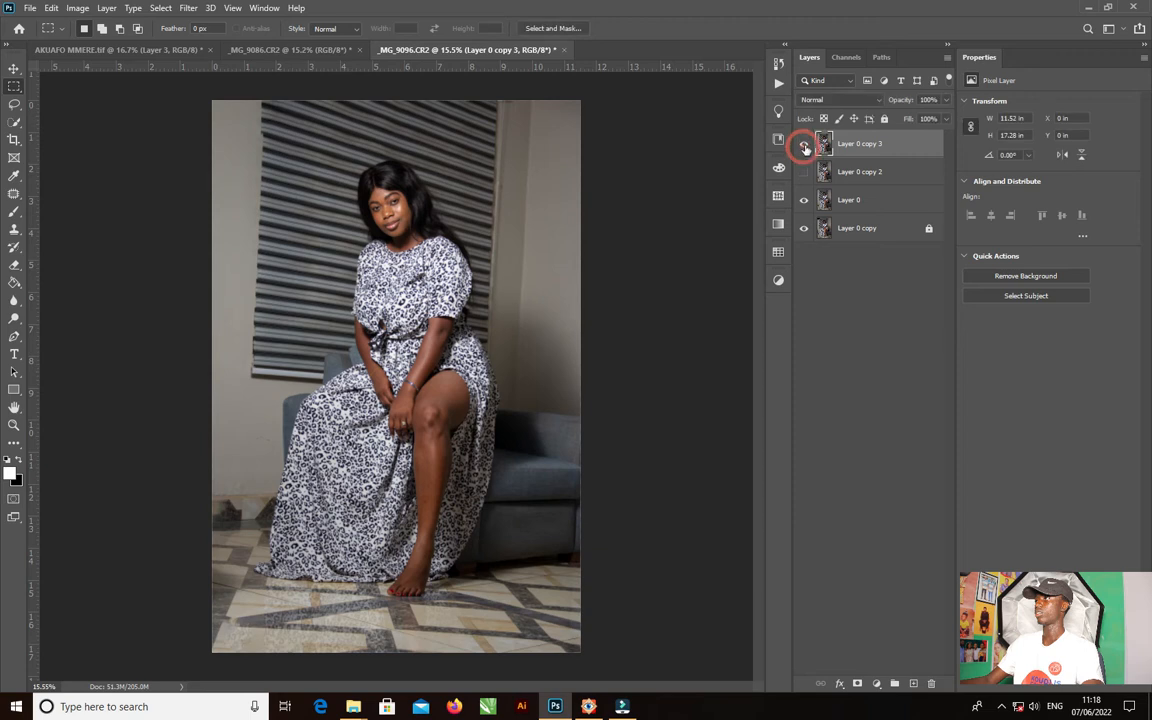
{"action": "left_click", "coordinate": [803, 172]}
Step: Rename the Layer 0 copy 2 layer as "blur/sof"
{"action": "left_click", "coordinate": [866, 174]}
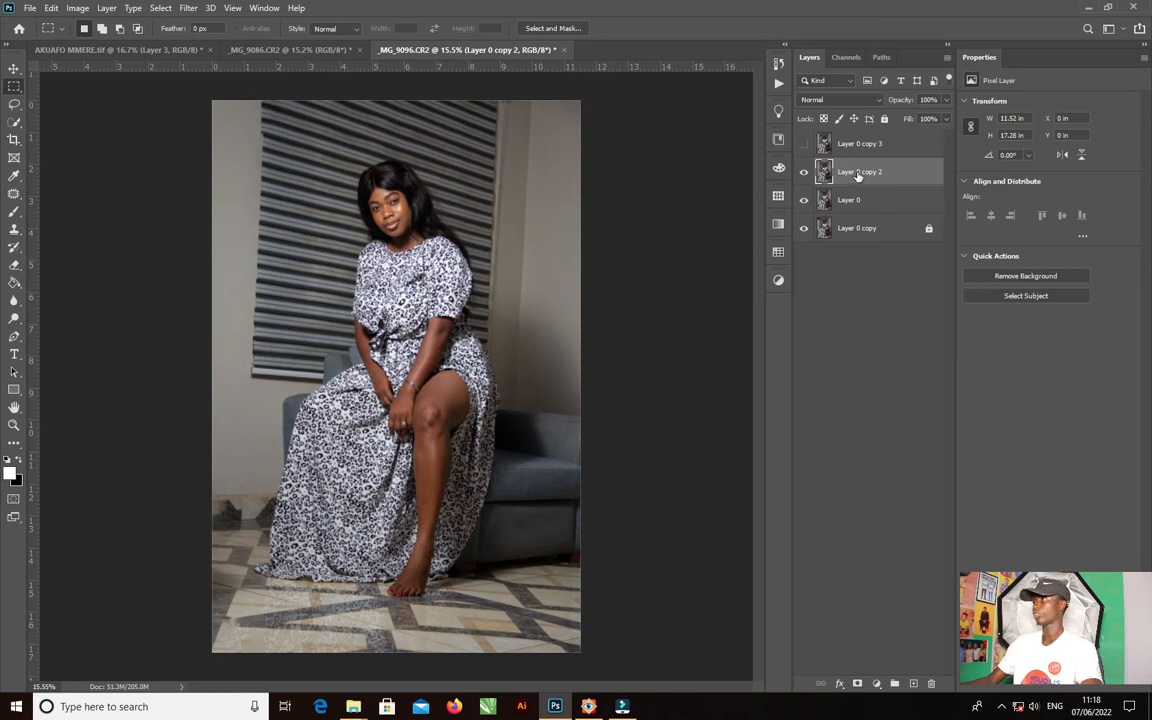
{"action": "double_click", "coordinate": [857, 173]}
{"action": "type", "text": "blur"}
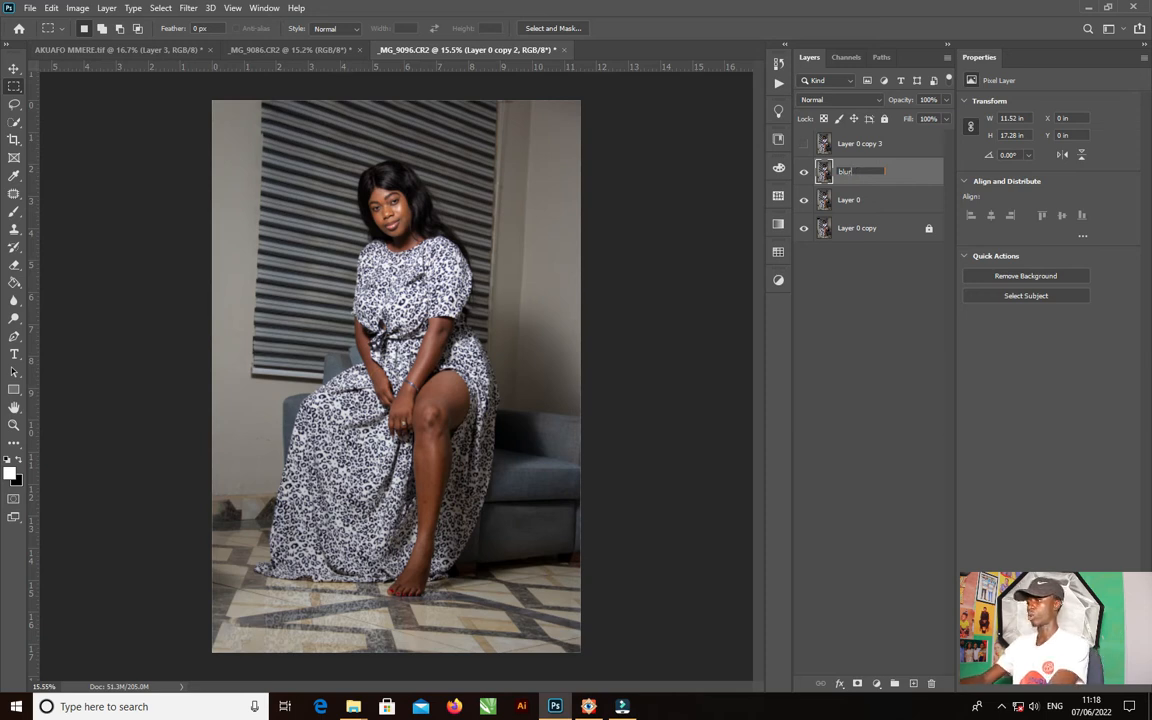
{"action": "type", "text": "of"}
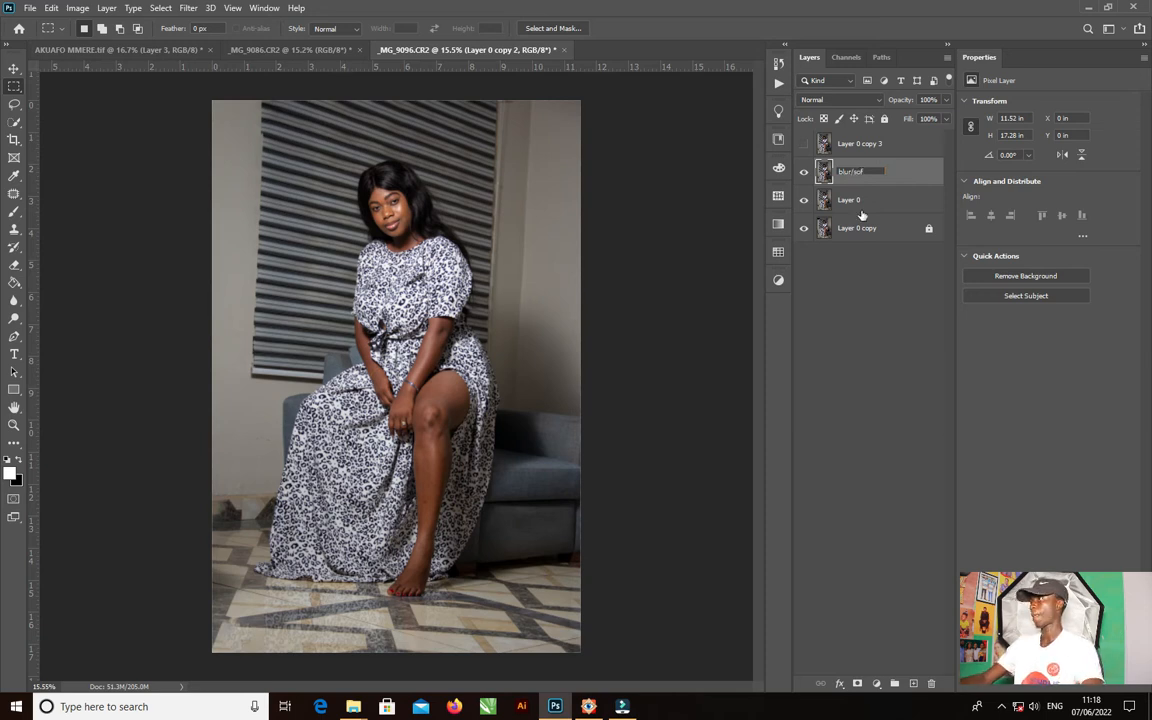
{"action": "left_click", "coordinate": [864, 280]}
Step: Rename the topmost duplicate layer as "texture x high"
{"action": "double_click", "coordinate": [866, 144]}
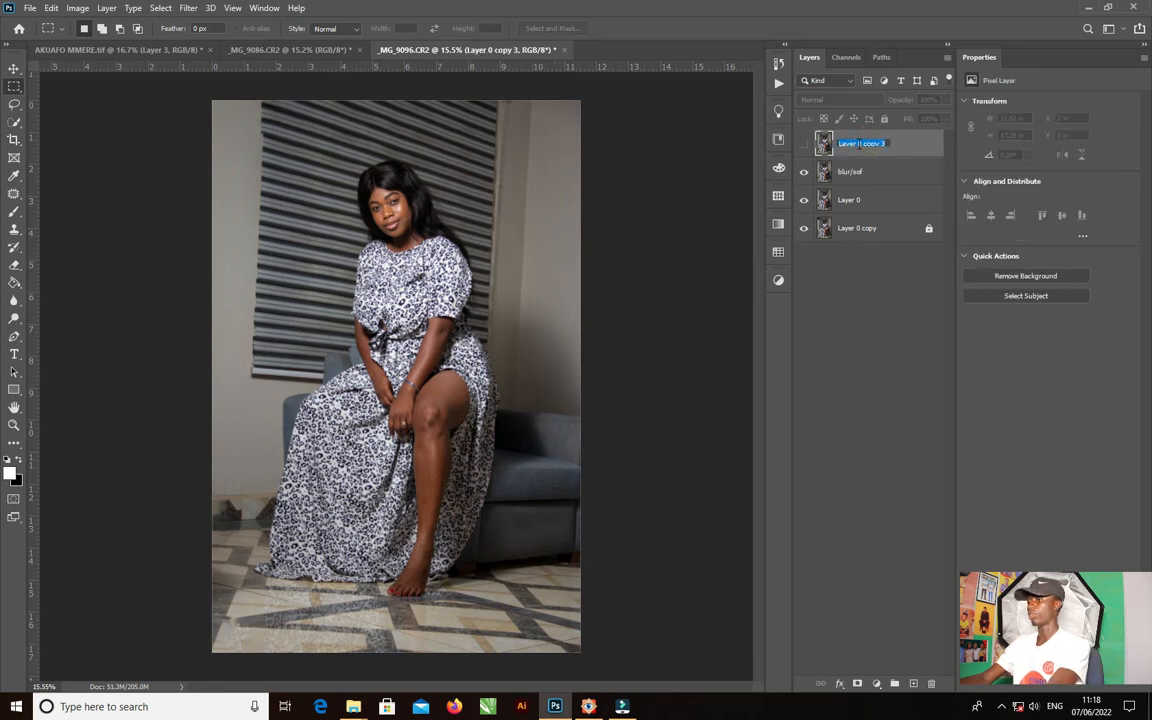
{"action": "type", "text": "textu"}
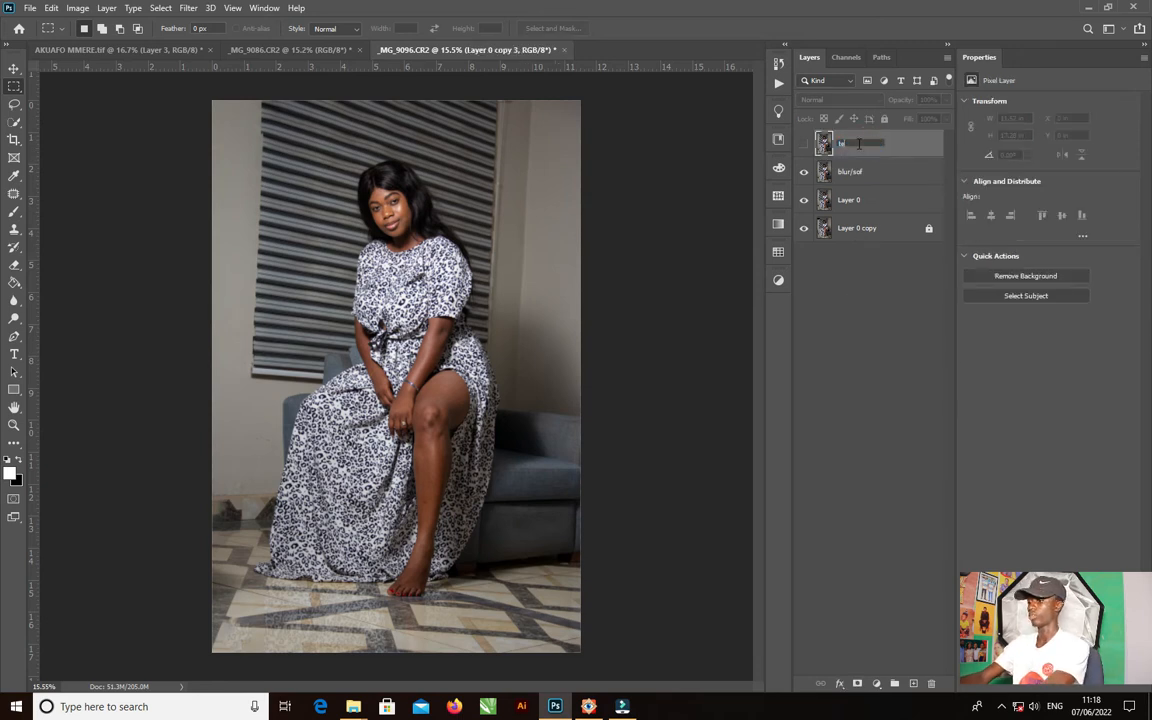
{"action": "type", "text": "re x"}
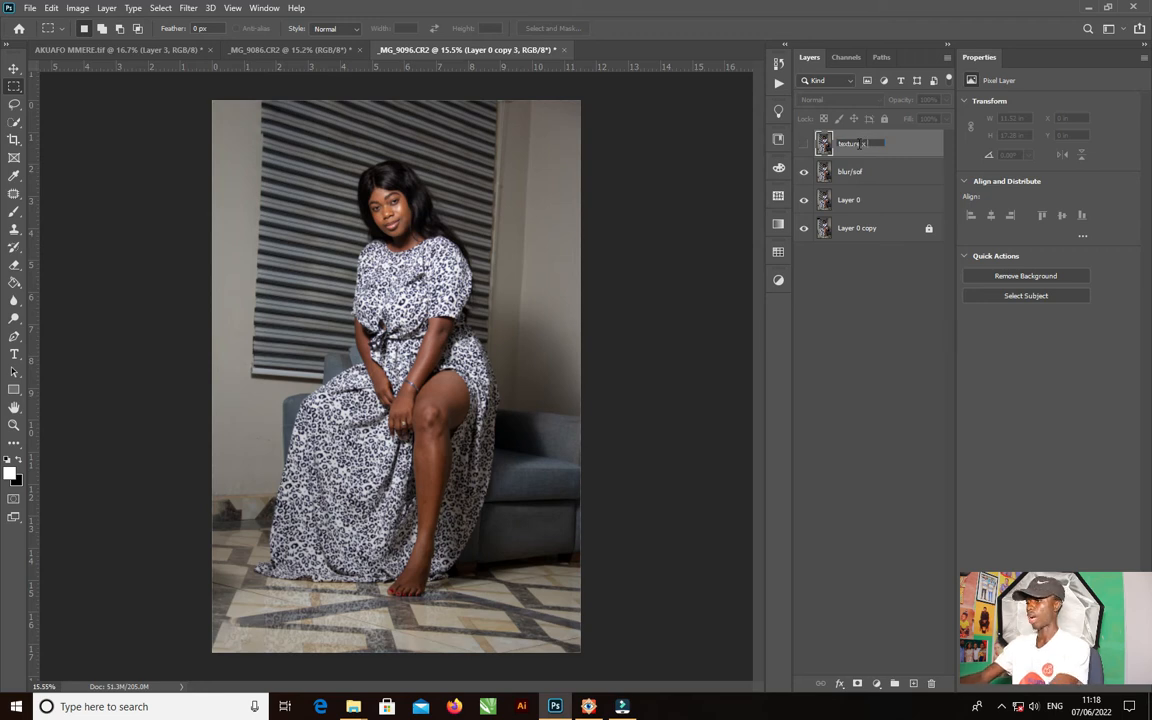
{"action": "type", "text": " high"}
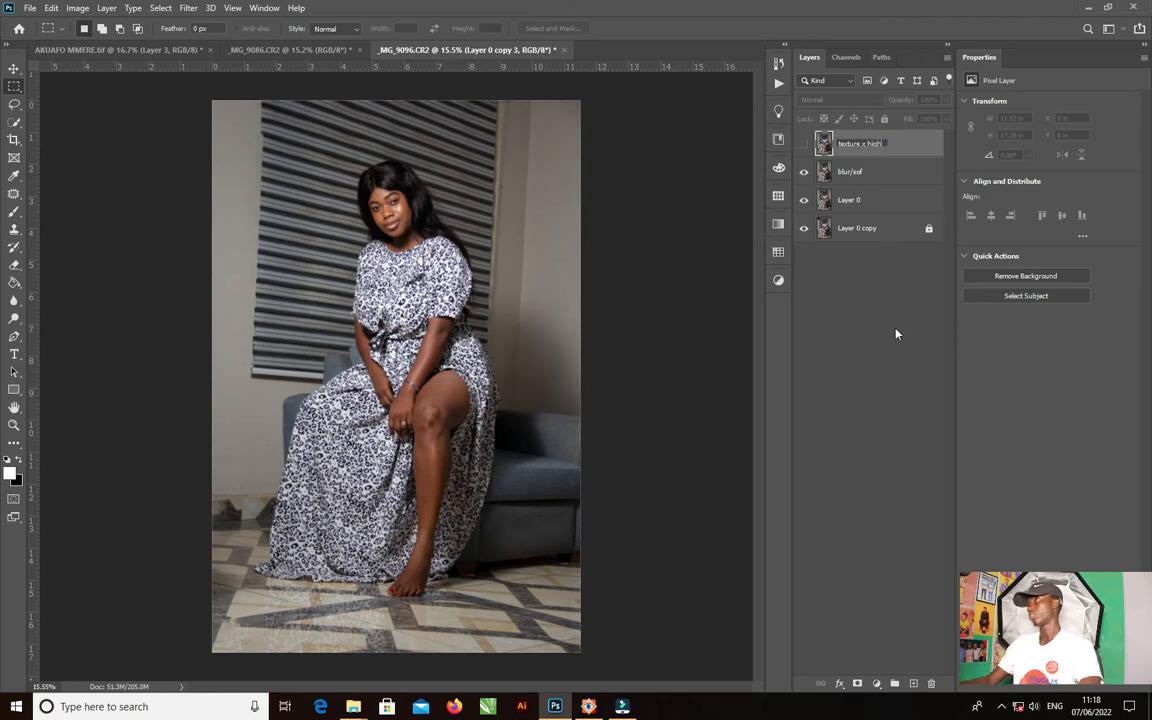
{"action": "left_click", "coordinate": [896, 334]}
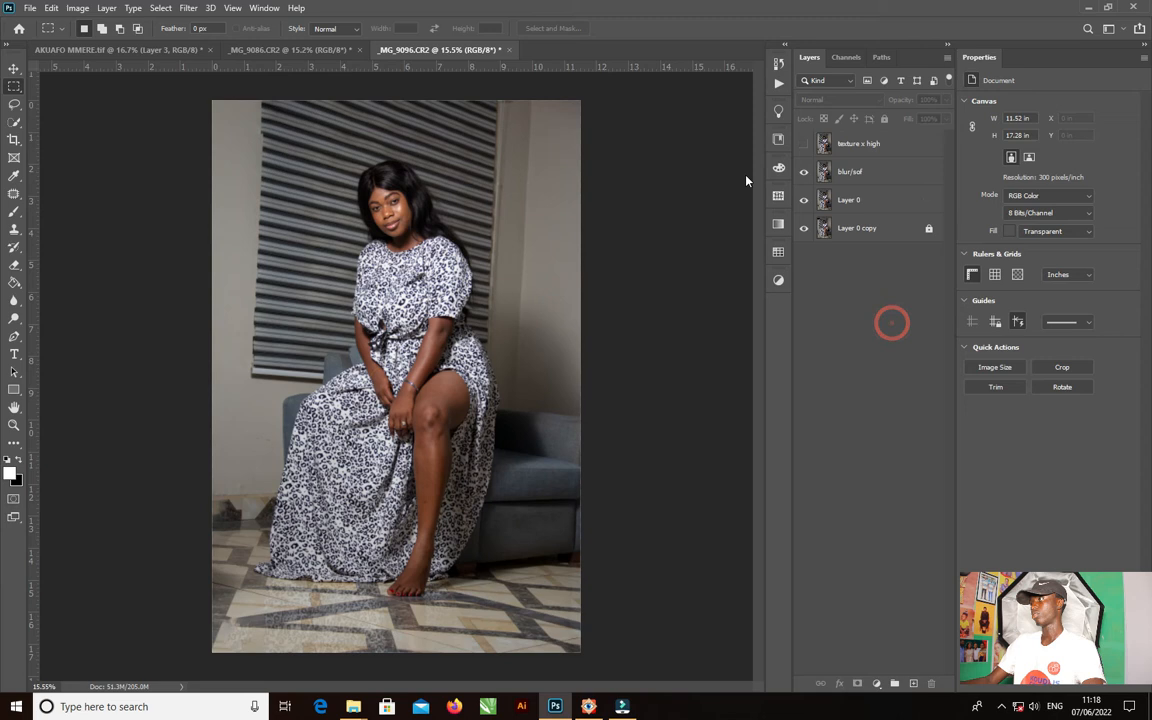
Step: Start a Gaussian Blur on the blur/sof layer with a 1.9-pixel radius and show the woman's face in the filter preview
{"action": "left_click", "coordinate": [851, 172]}
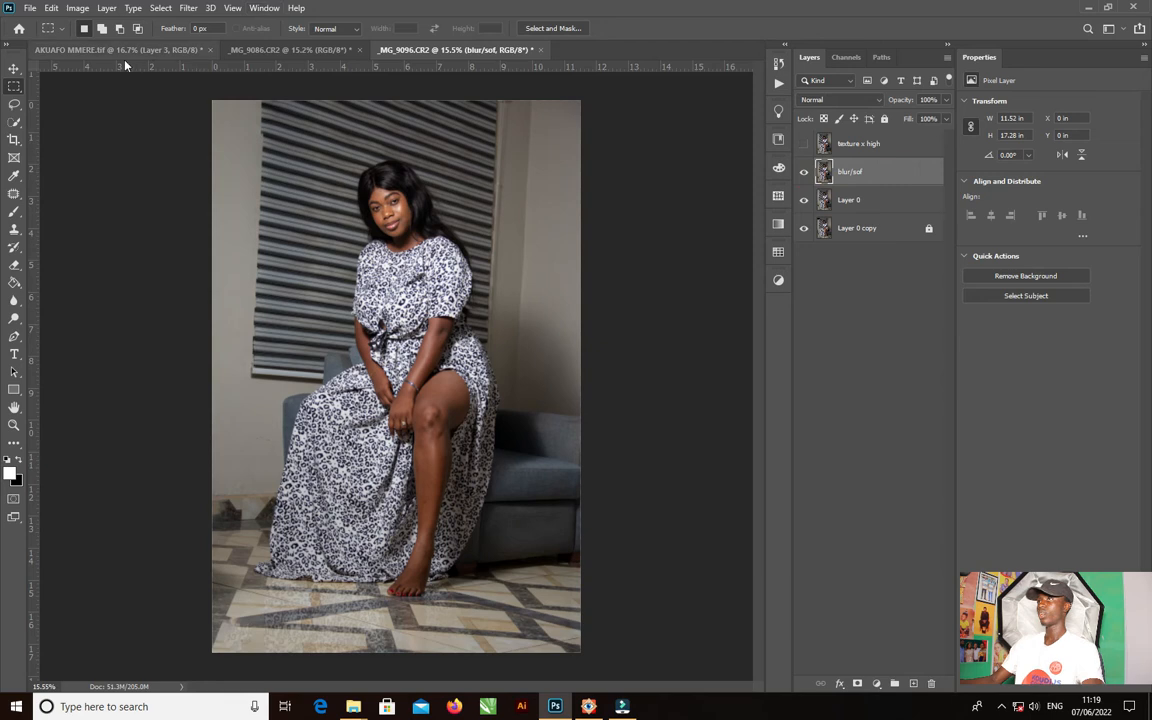
{"action": "left_click", "coordinate": [188, 8]}
{"action": "mouse_move", "coordinate": [200, 163]}
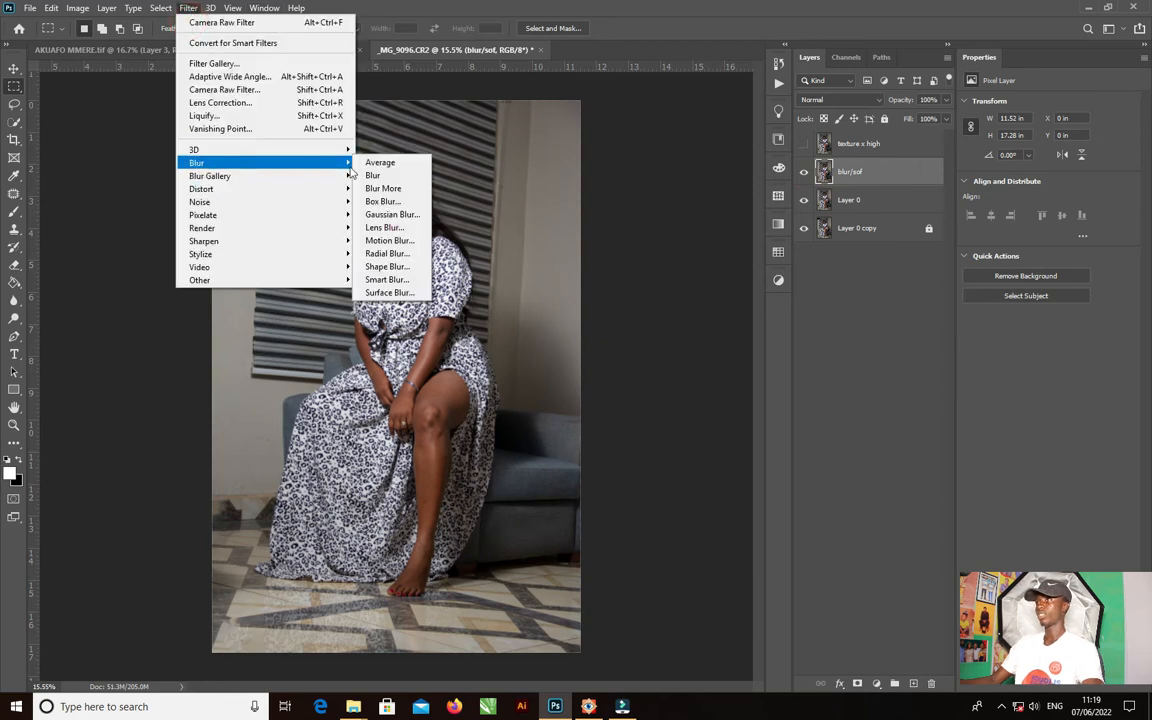
{"action": "left_click", "coordinate": [380, 216]}
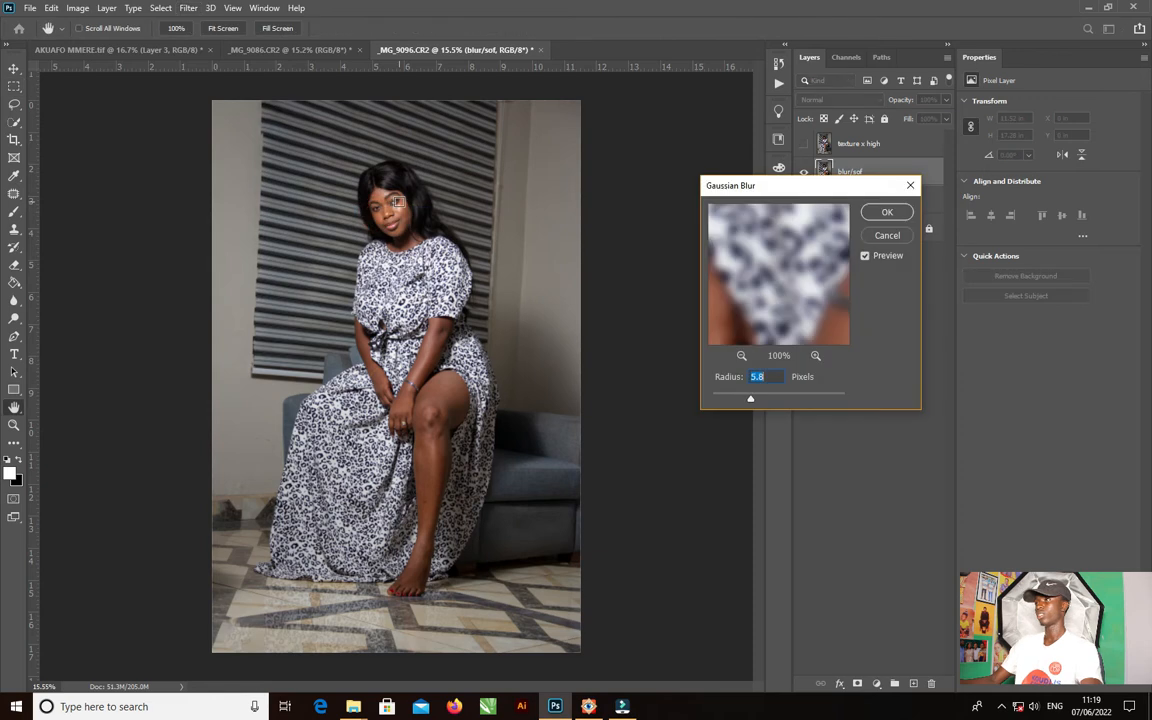
{"action": "left_click_drag", "start_coordinate": [750, 398], "coordinate": [725, 398]}
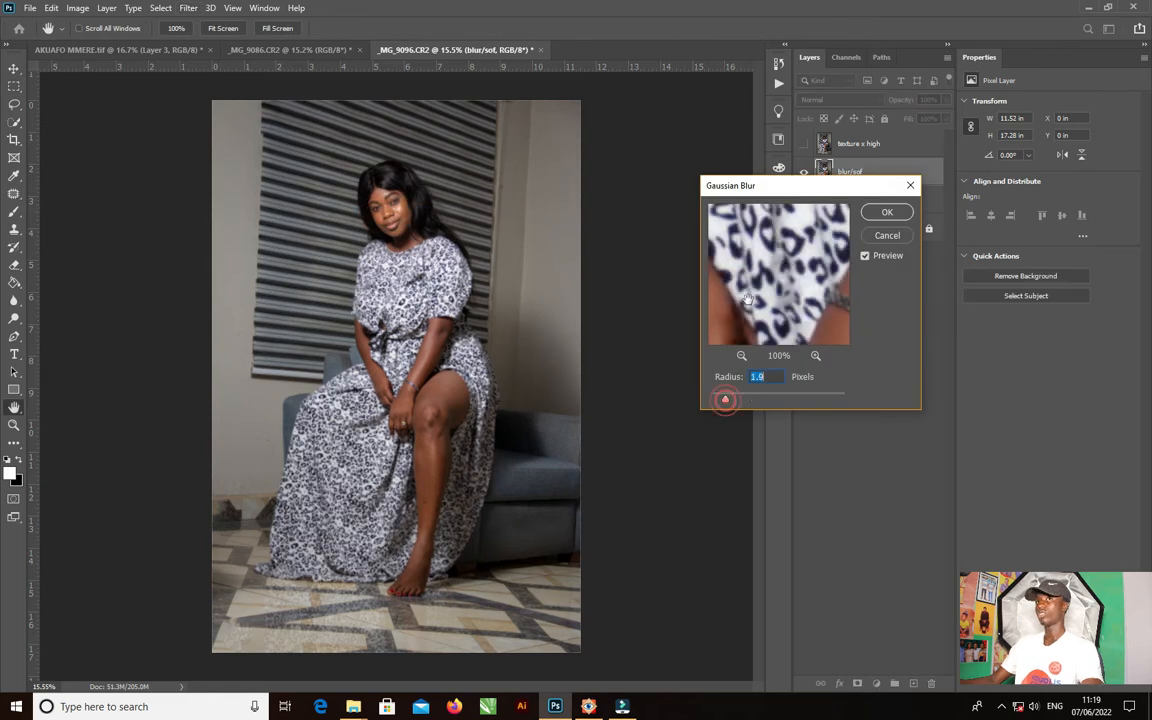
{"action": "left_click_drag", "start_coordinate": [782, 250], "coordinate": [775, 372]}
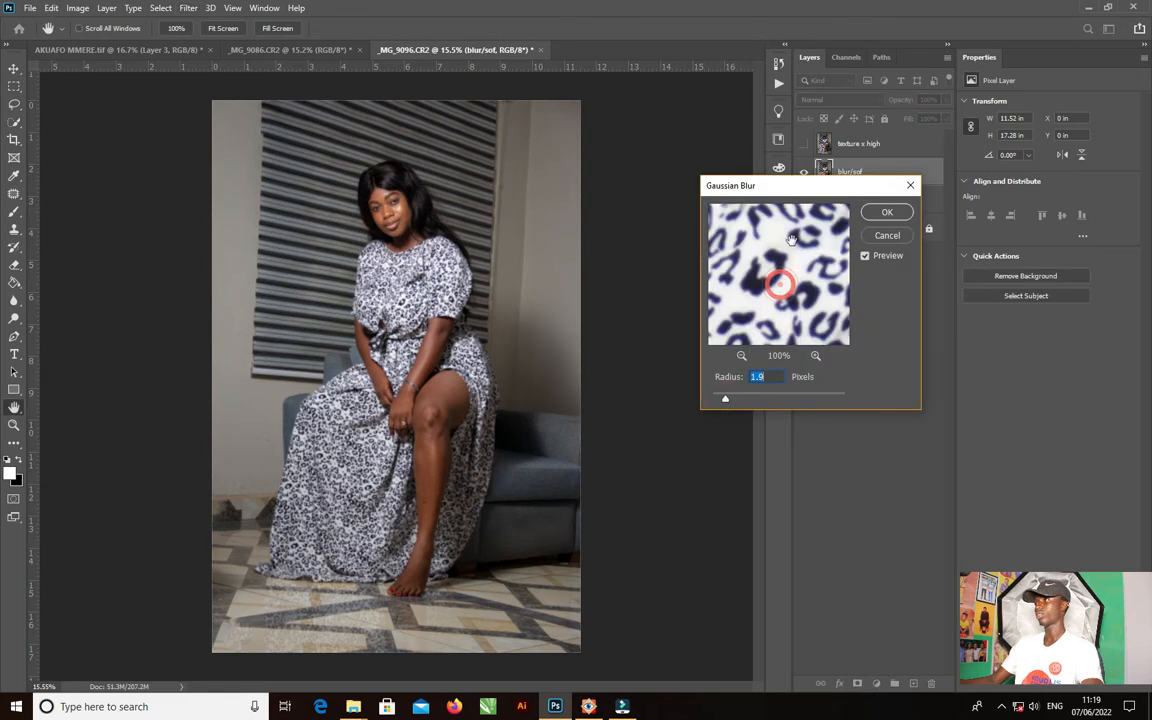
{"action": "left_click_drag", "start_coordinate": [779, 283], "coordinate": [785, 330]}
{"action": "left_click_drag", "start_coordinate": [780, 250], "coordinate": [818, 301]}
{"action": "mouse_move", "coordinate": [800, 230]}
{"action": "left_mouse_down"}
{"action": "mouse_move", "coordinate": [780, 297]}
{"action": "mouse_move", "coordinate": [797, 239]}
{"action": "left_mouse_up"}
{"action": "left_click_drag", "start_coordinate": [774, 300], "coordinate": [782, 267]}
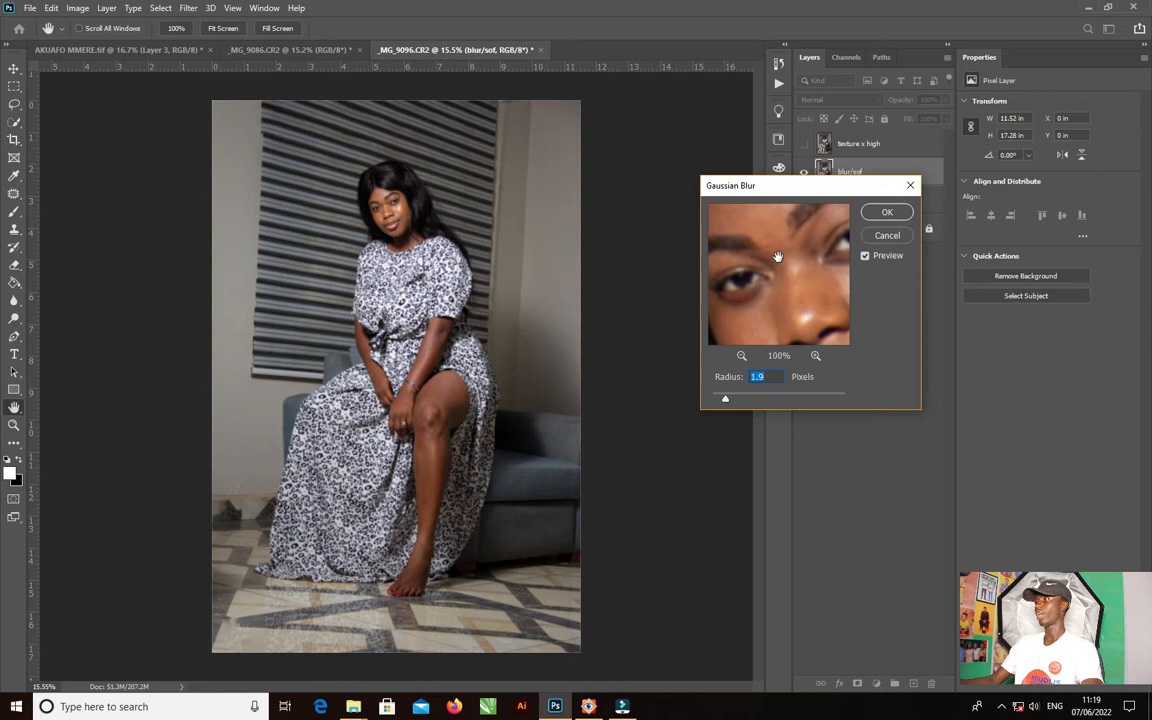
Step: Lower the Gaussian Blur radius to 1.1 pixels while checking the forehead in the preview
{"action": "left_click_drag", "start_coordinate": [727, 401], "coordinate": [723, 404]}
{"action": "left_click_drag", "start_coordinate": [765, 250], "coordinate": [767, 312]}
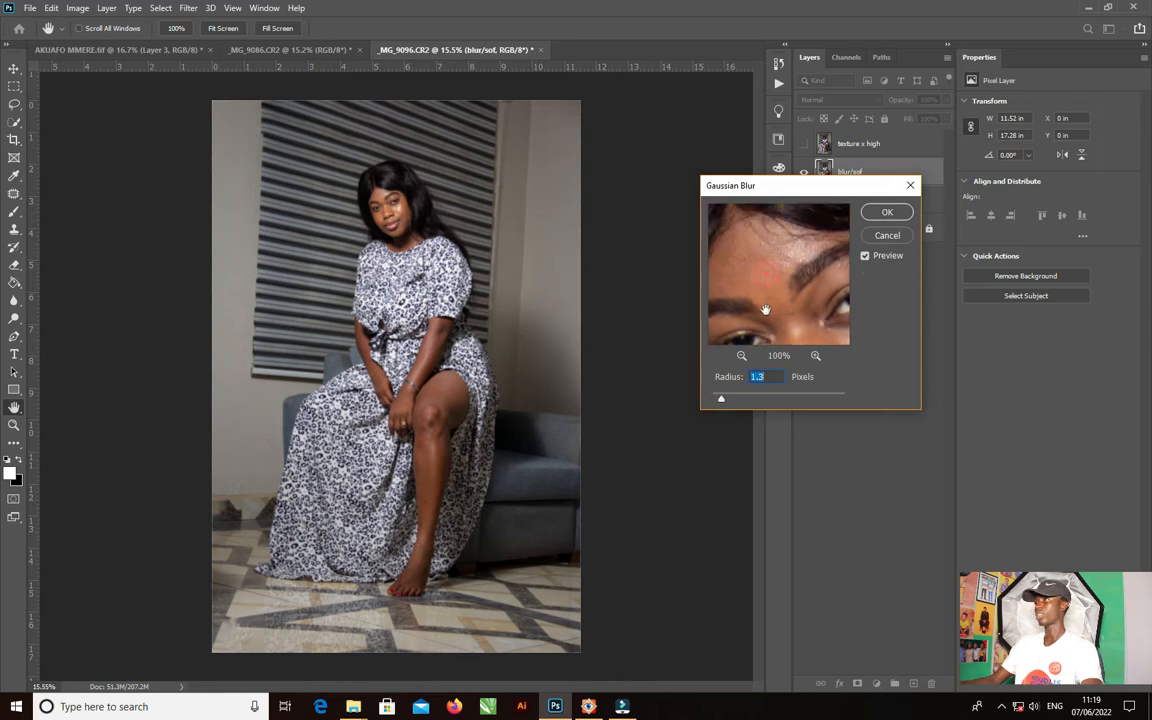
{"action": "left_click_drag", "start_coordinate": [720, 400], "coordinate": [721, 401]}
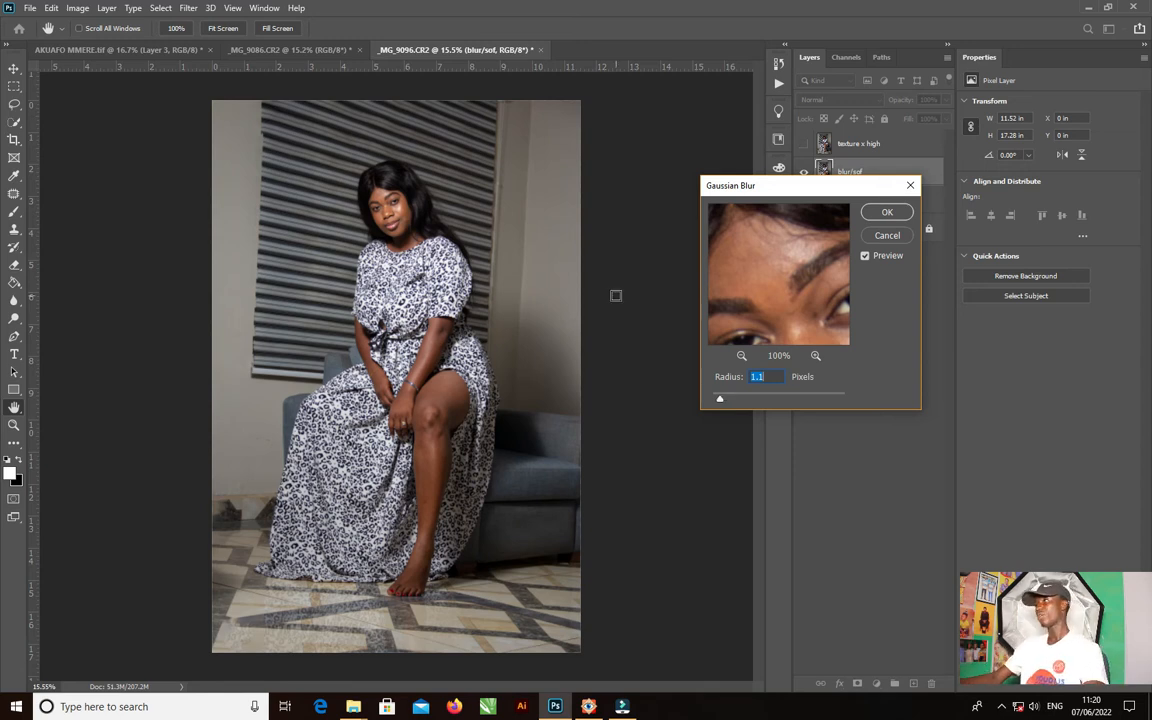
Step: Examine how the blur affects the skin of the face and forehead, enlarging the filter preview to 200%
{"action": "left_click", "coordinate": [766, 267]}
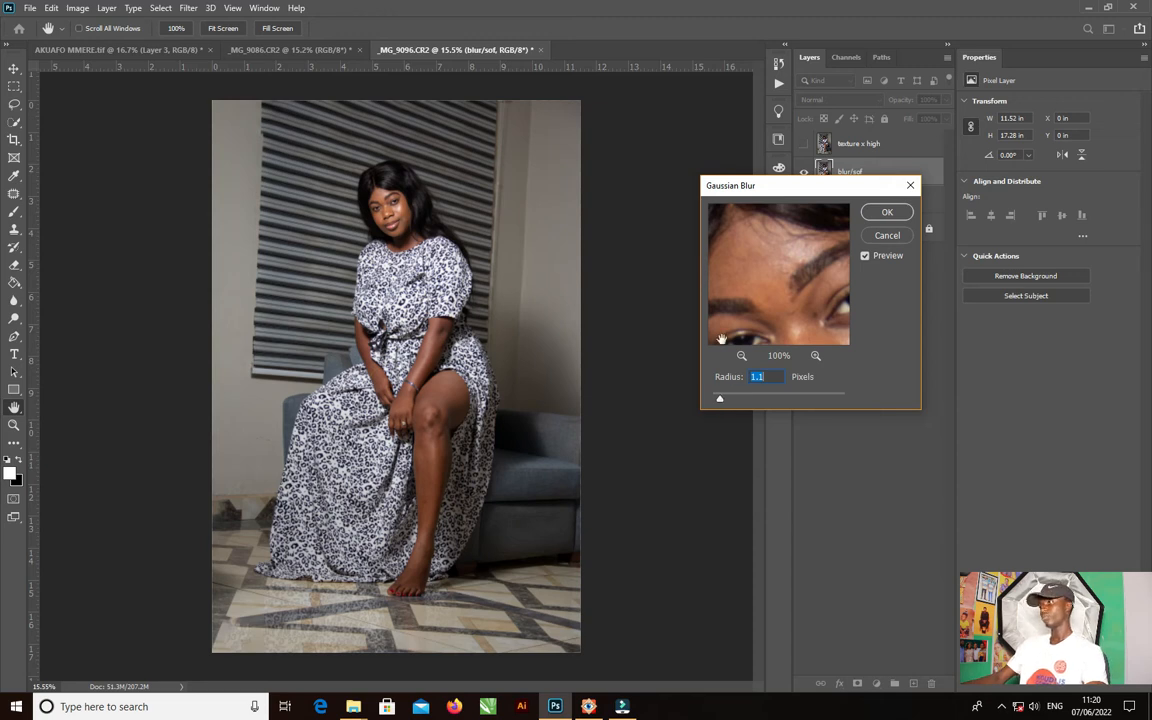
{"action": "left_click", "coordinate": [806, 288]}
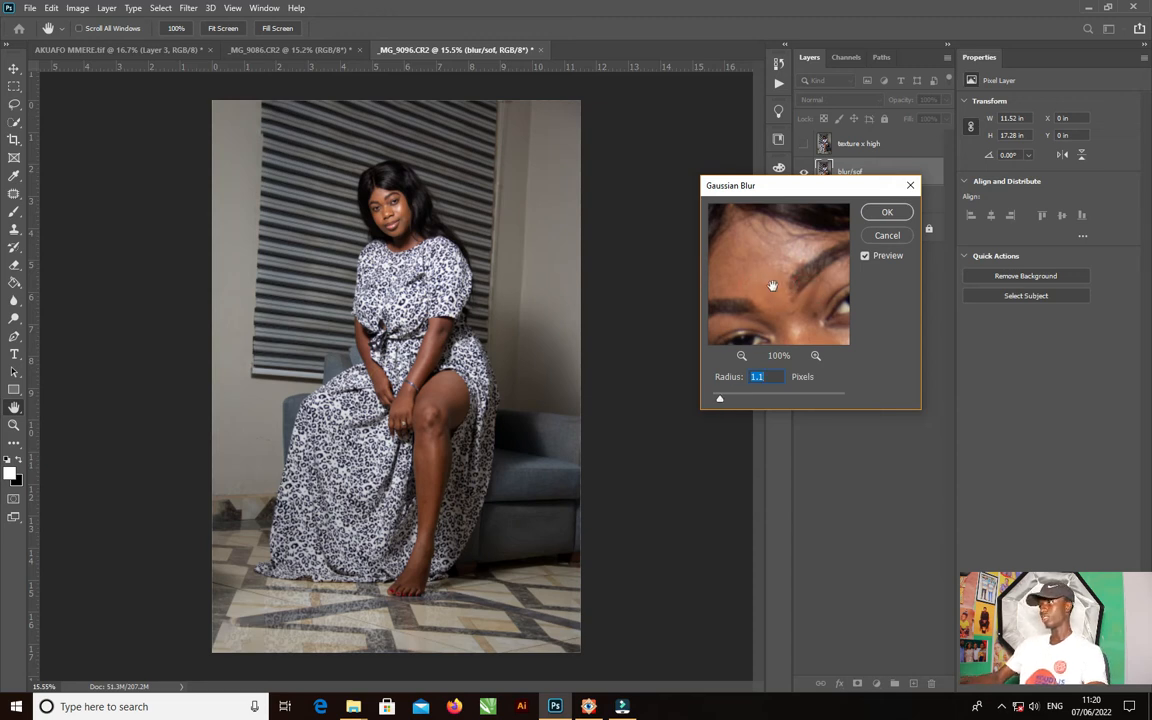
{"action": "left_click_drag", "start_coordinate": [771, 287], "coordinate": [767, 267]}
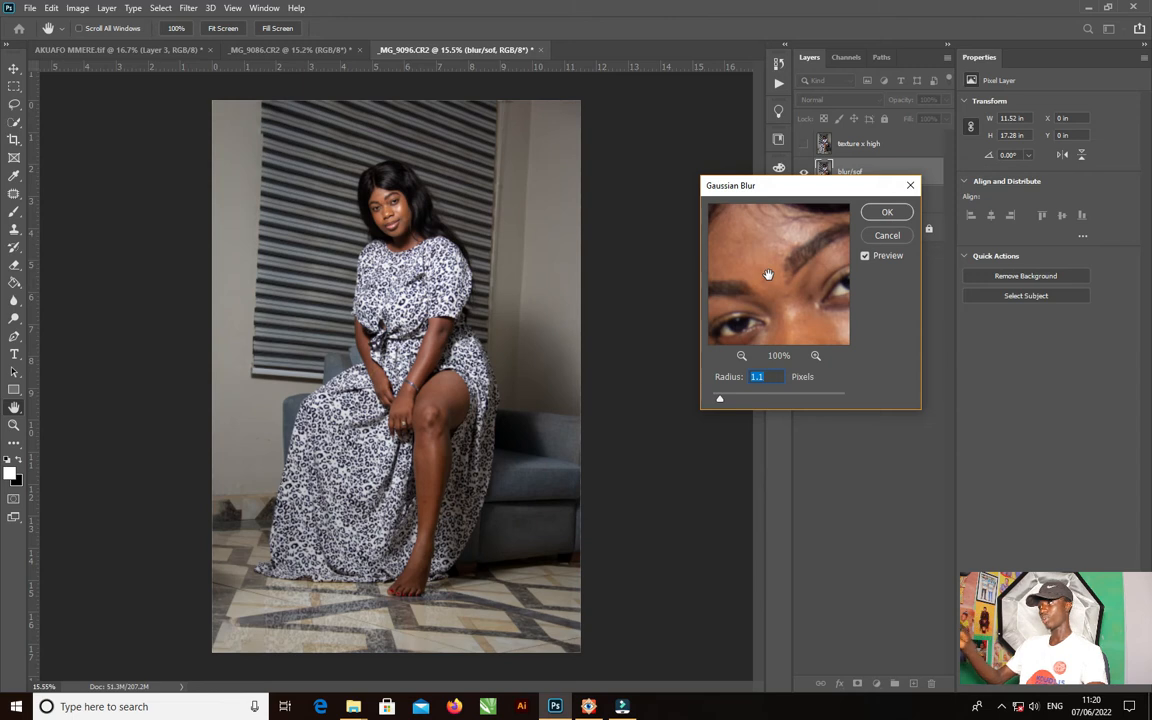
{"action": "left_click_drag", "start_coordinate": [766, 270], "coordinate": [754, 199]}
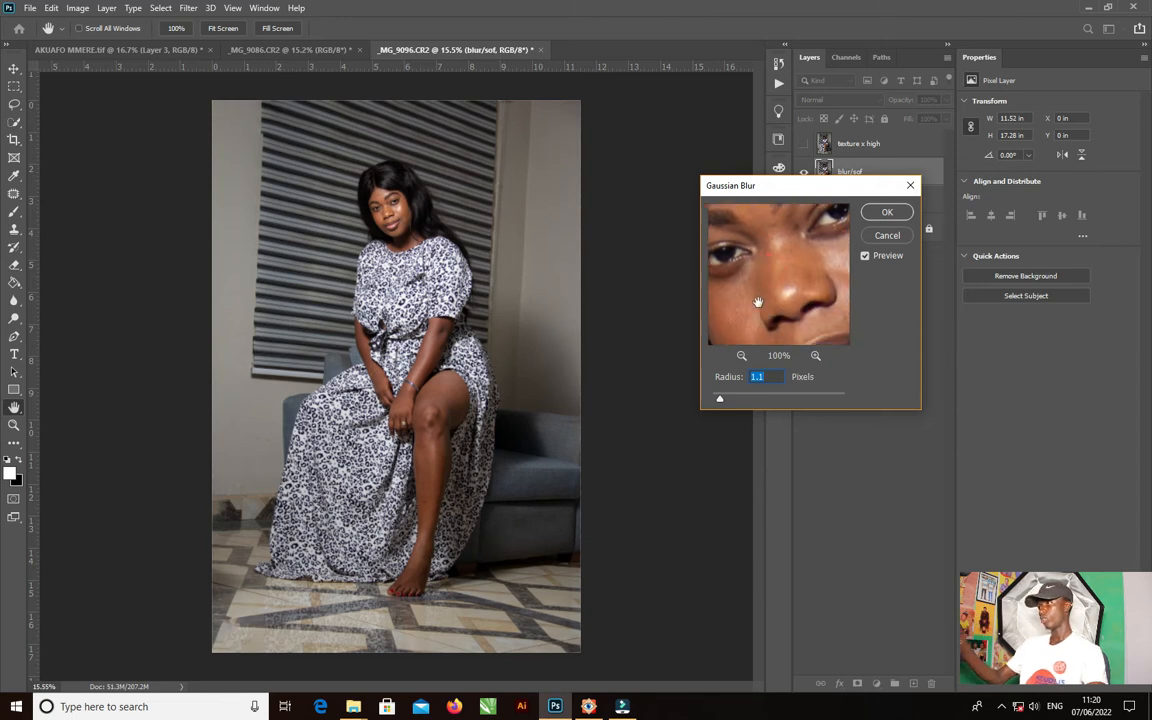
{"action": "left_click_drag", "start_coordinate": [758, 312], "coordinate": [759, 357]}
{"action": "left_click_drag", "start_coordinate": [771, 278], "coordinate": [797, 379]}
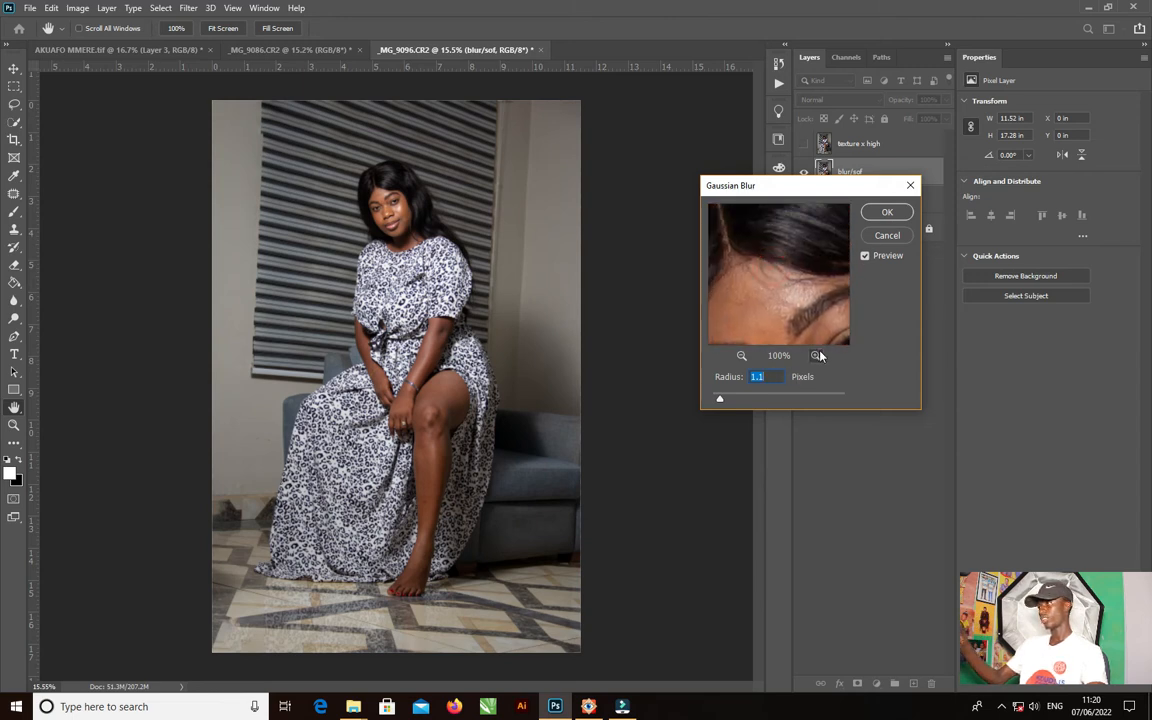
{"action": "left_click", "coordinate": [817, 356]}
{"action": "left_click", "coordinate": [817, 356]}
{"action": "left_click_drag", "start_coordinate": [788, 311], "coordinate": [752, 298]}
{"action": "left_click", "coordinate": [741, 356]}
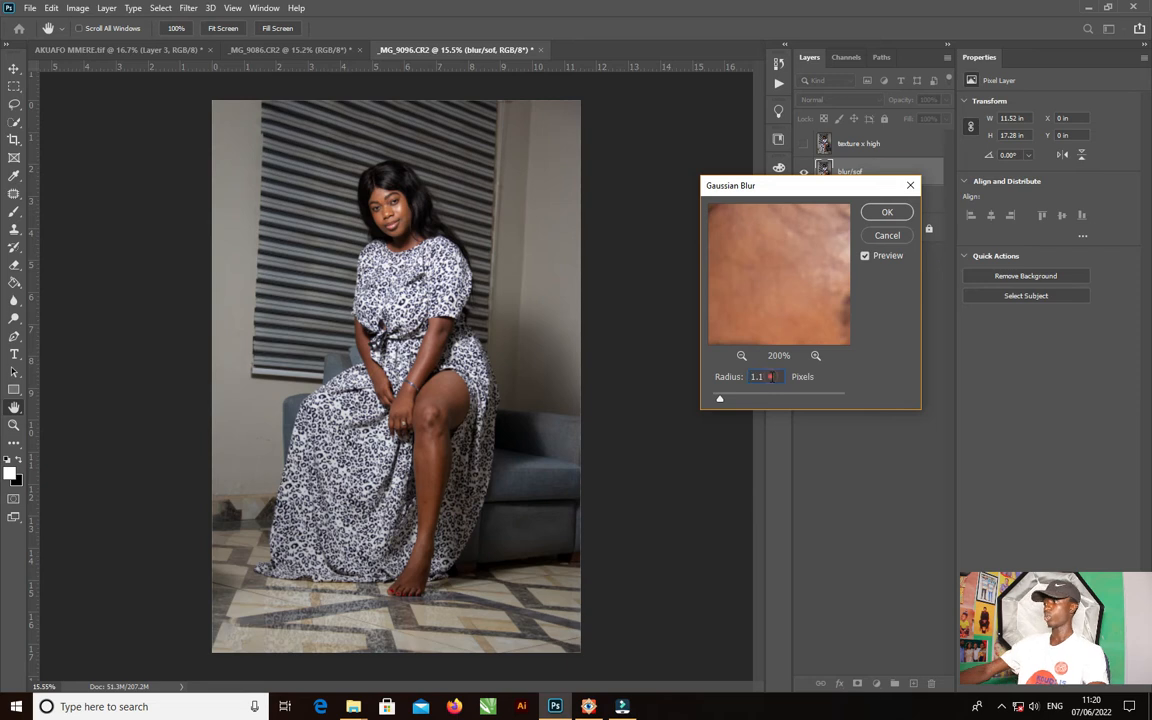
Step: Set the Gaussian Blur radius to 1.0 pixel and compare the forehead skin with and without the blur
{"action": "type", "text": "1"}
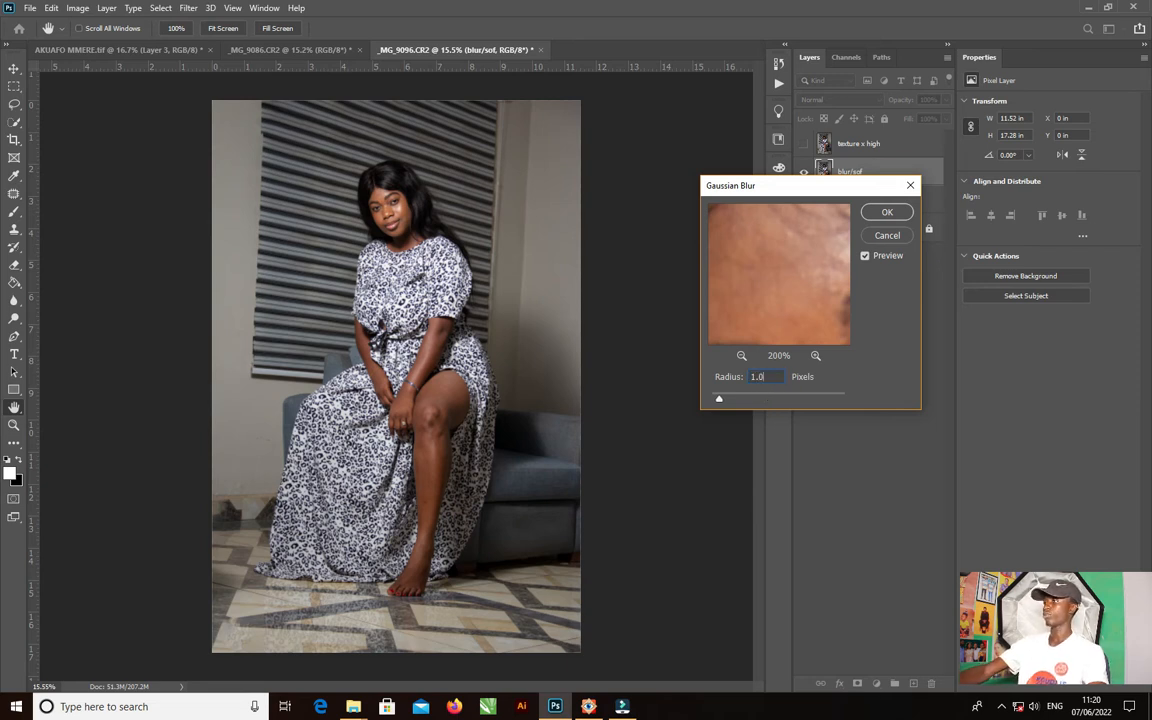
{"action": "left_click", "coordinate": [877, 375]}
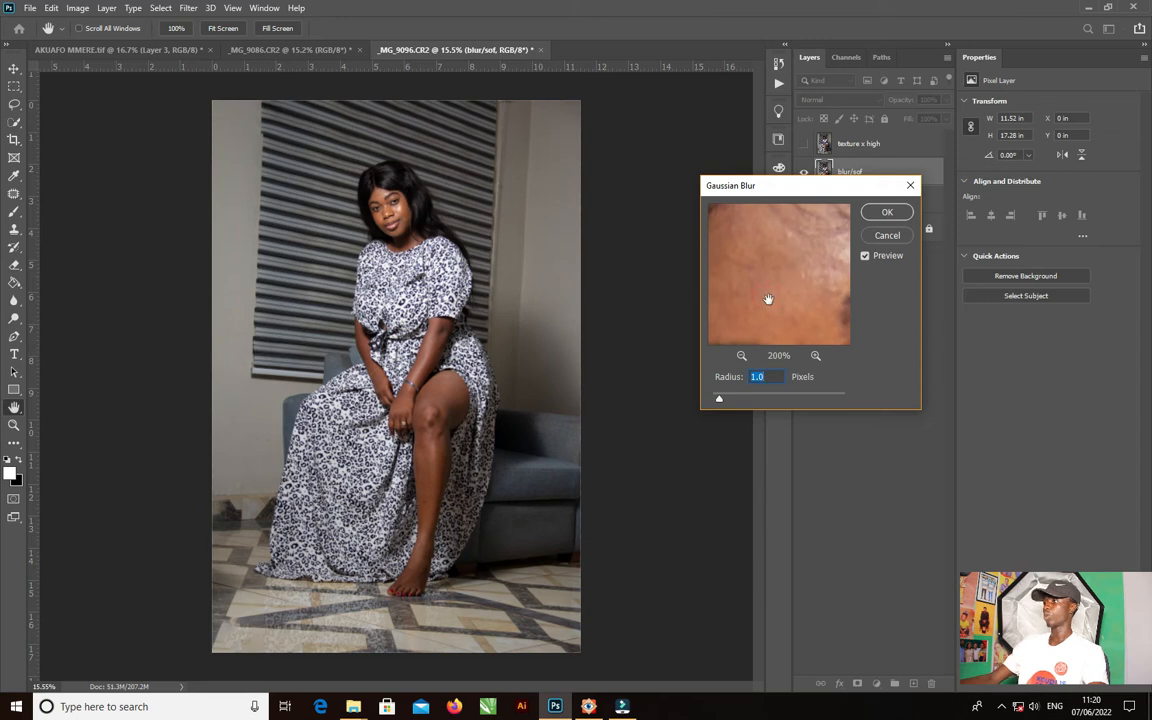
{"action": "left_click", "coordinate": [768, 299]}
Step: Set the Gaussian Blur radius to 0.8 pixels and apply the filter to the blur/sof layer
{"action": "double_click", "coordinate": [757, 376]}
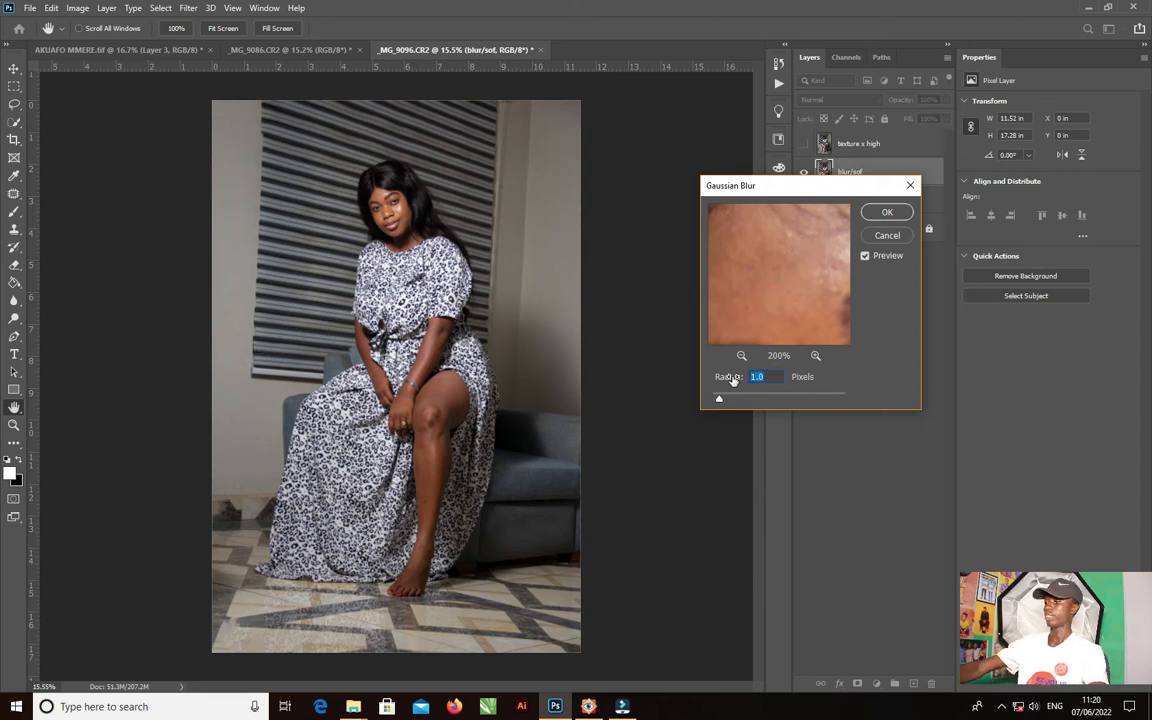
{"action": "type", "text": "0.8"}
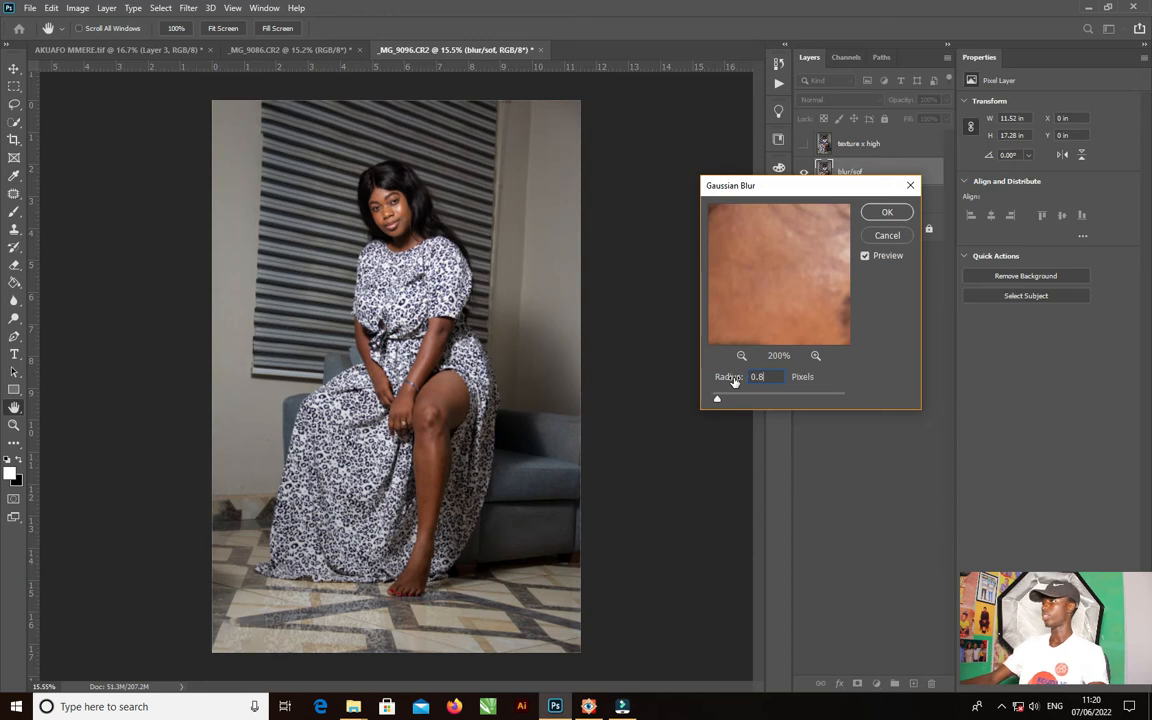
{"action": "left_click", "coordinate": [781, 306]}
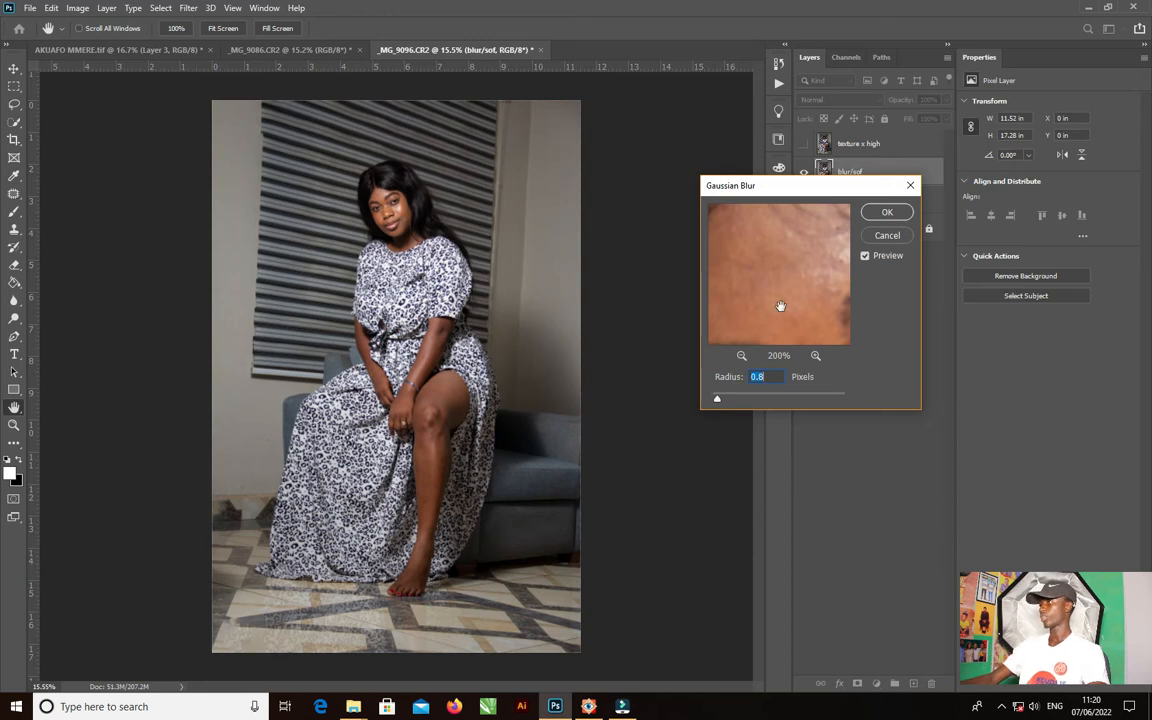
{"action": "left_click", "coordinate": [887, 212]}
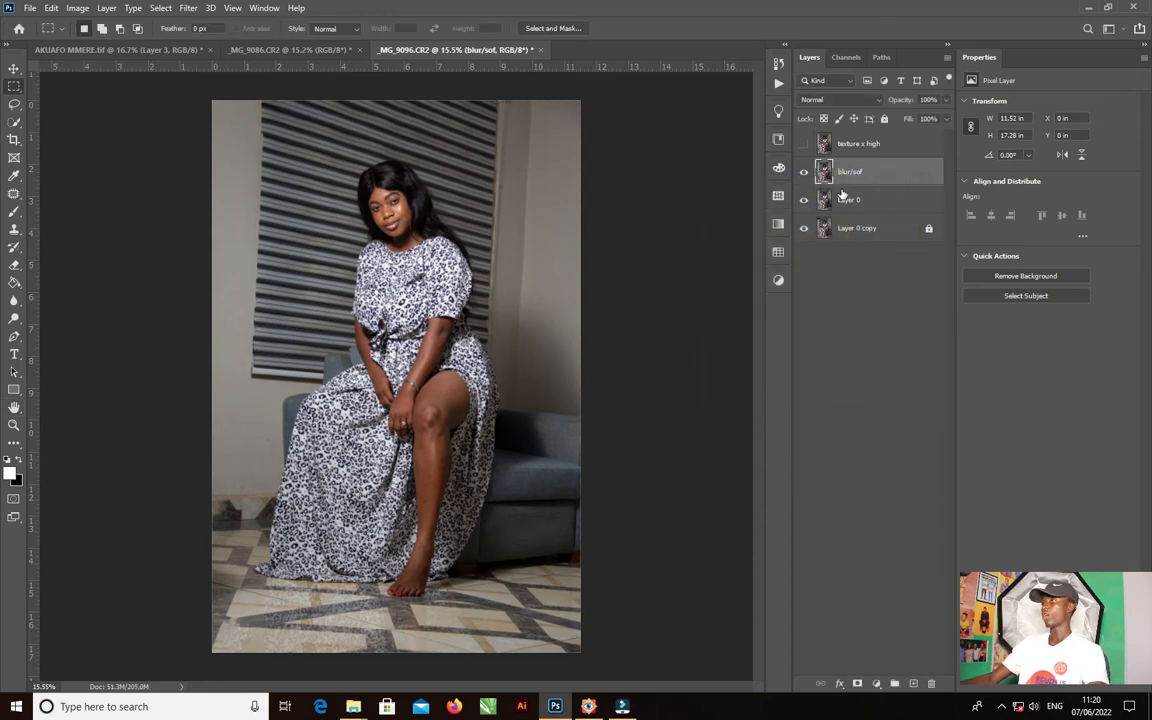
Step: Select the texture x high layer and make it visible
{"action": "left_click", "coordinate": [822, 144]}
{"action": "left_click", "coordinate": [804, 145]}
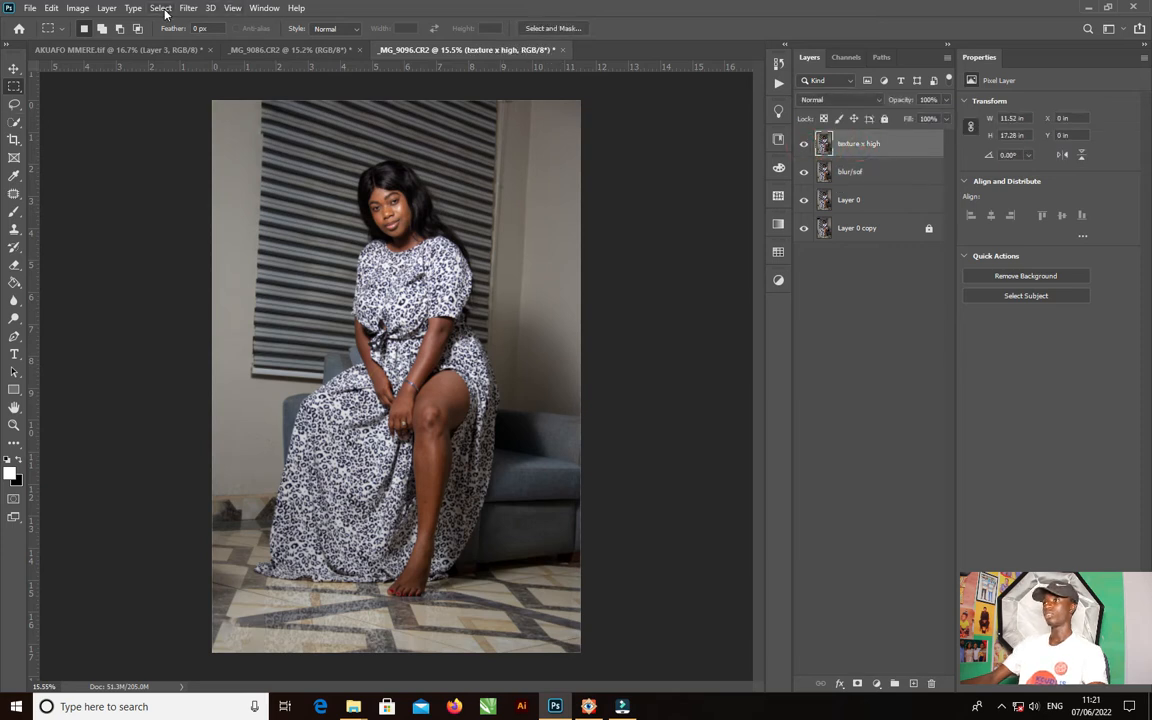
Step: Start Apply Image on the texture x high layer with source _MG_9096.CR2, layer blur/sof and Subtract blending
{"action": "left_click", "coordinate": [69, 11]}
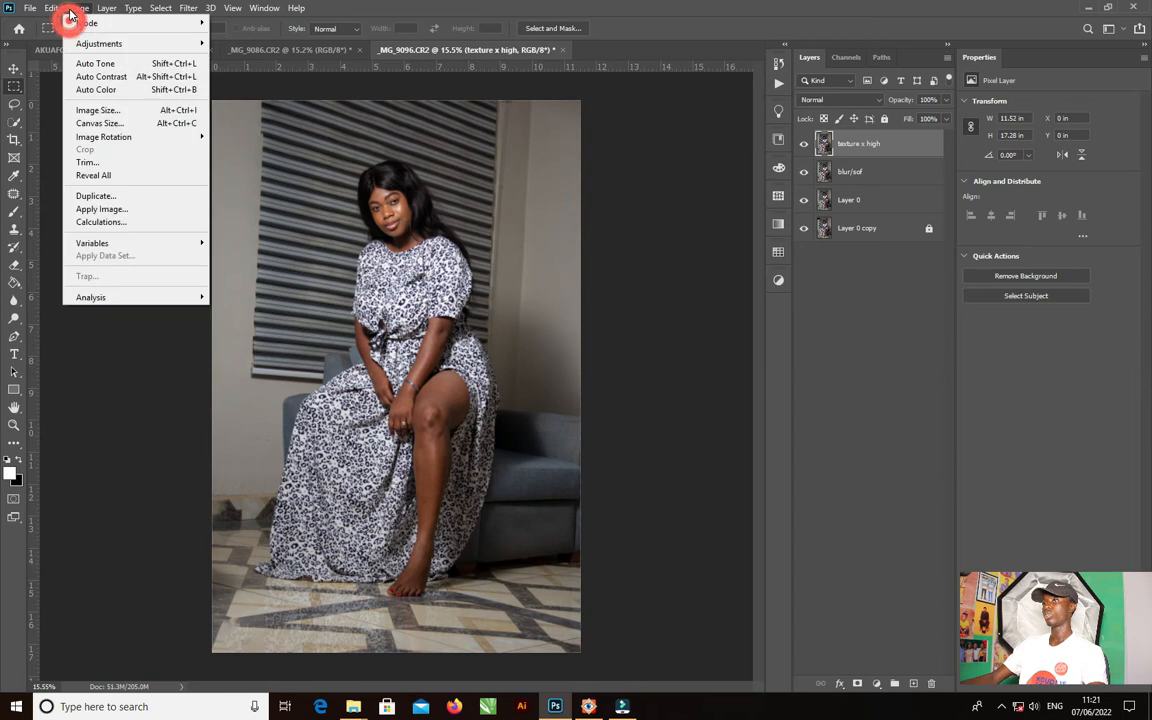
{"action": "left_click", "coordinate": [93, 210]}
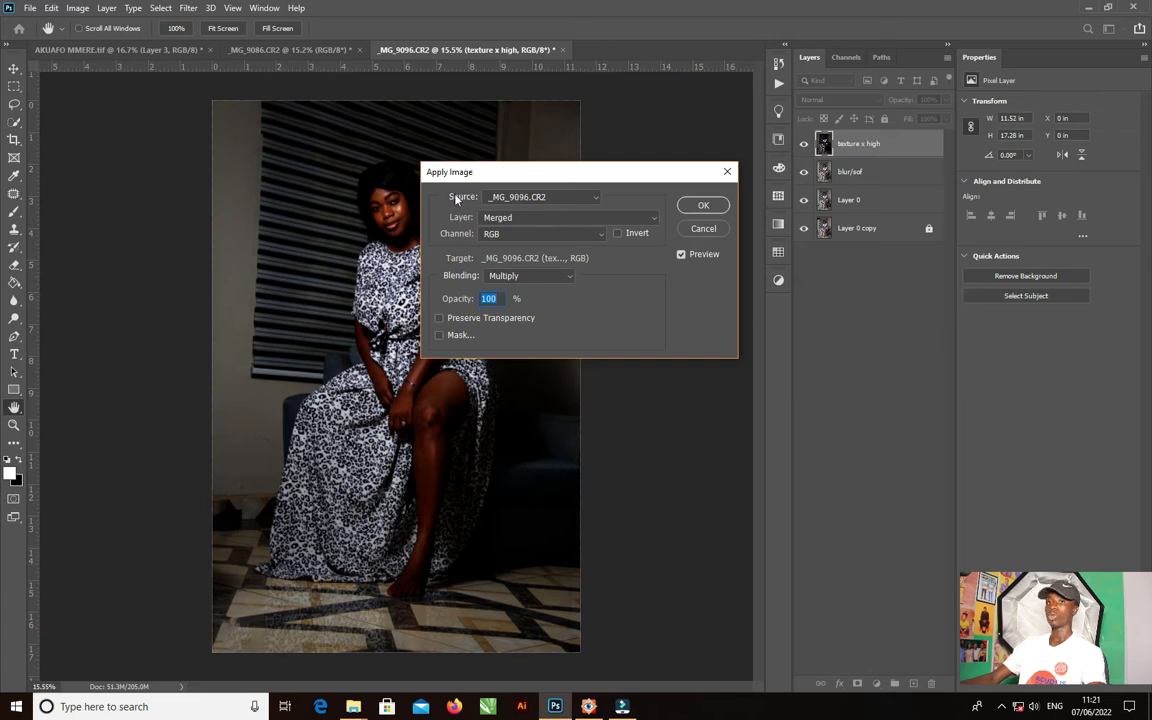
{"action": "left_click", "coordinate": [527, 197]}
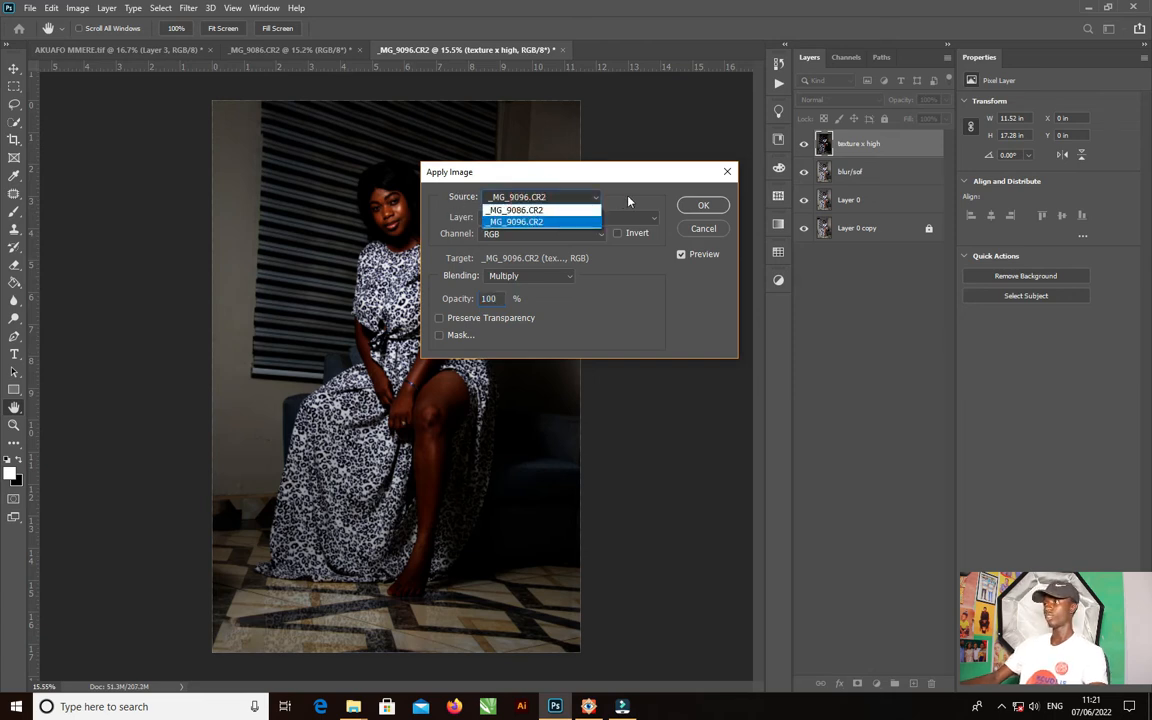
{"action": "left_click", "coordinate": [530, 221]}
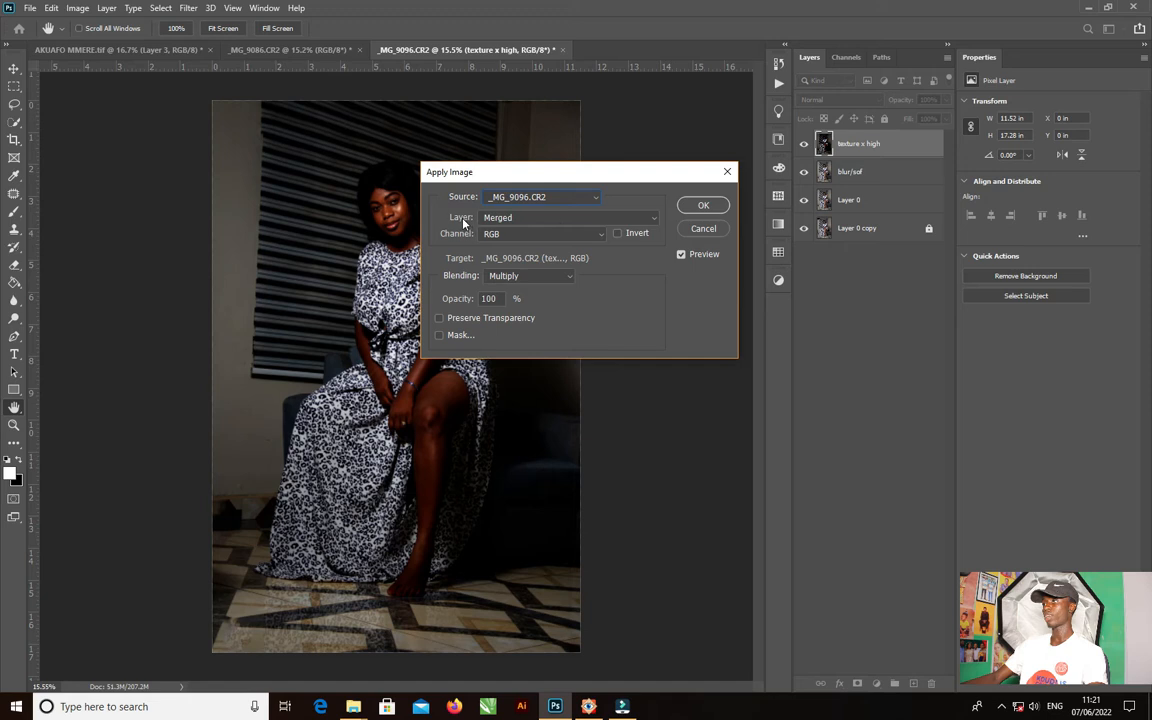
{"action": "left_click", "coordinate": [557, 219]}
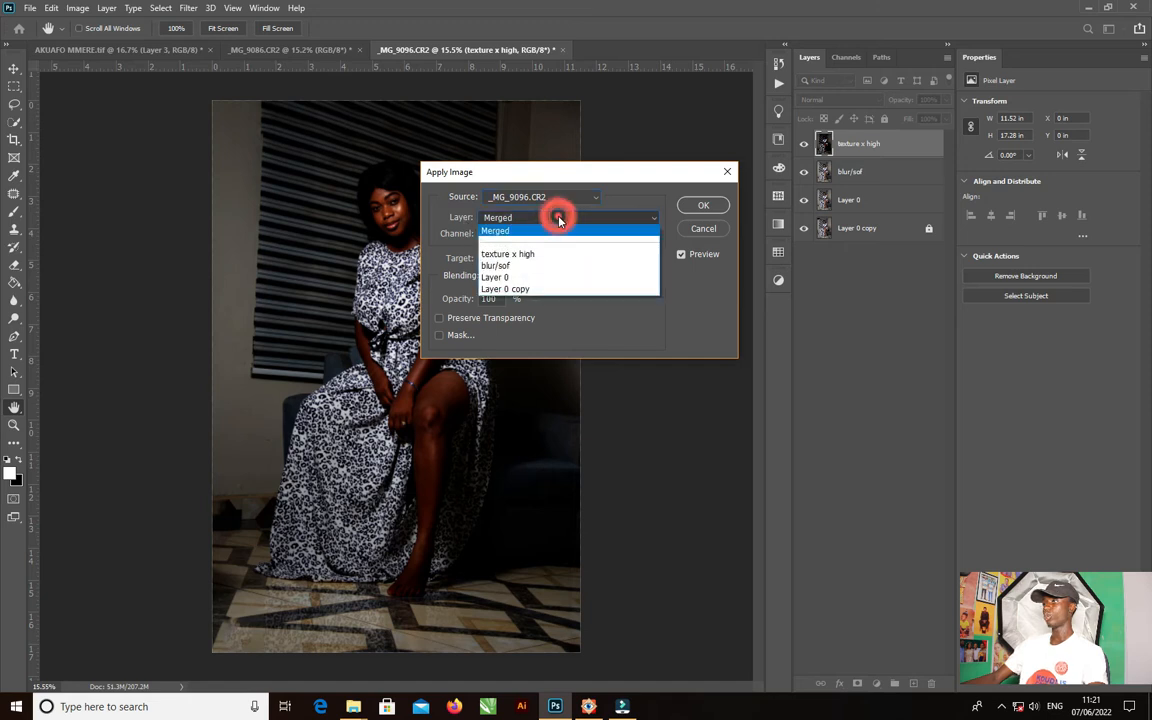
{"action": "left_click", "coordinate": [506, 268]}
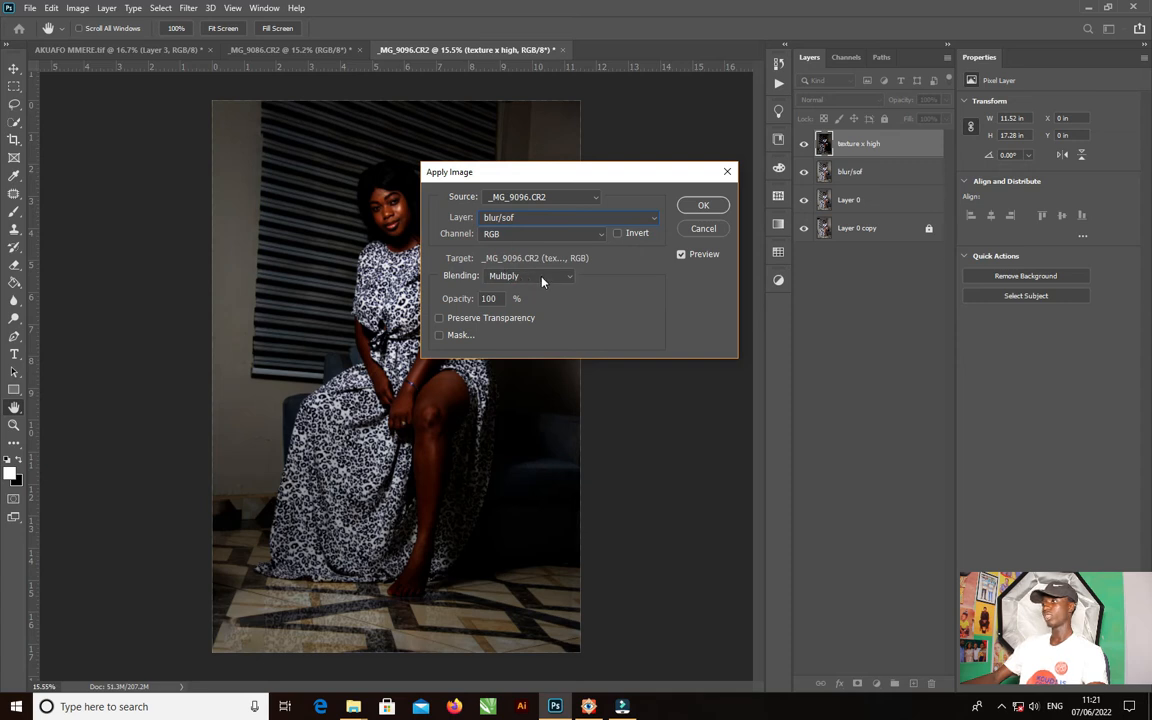
{"action": "left_click", "coordinate": [535, 277]}
{"action": "left_click", "coordinate": [508, 555]}
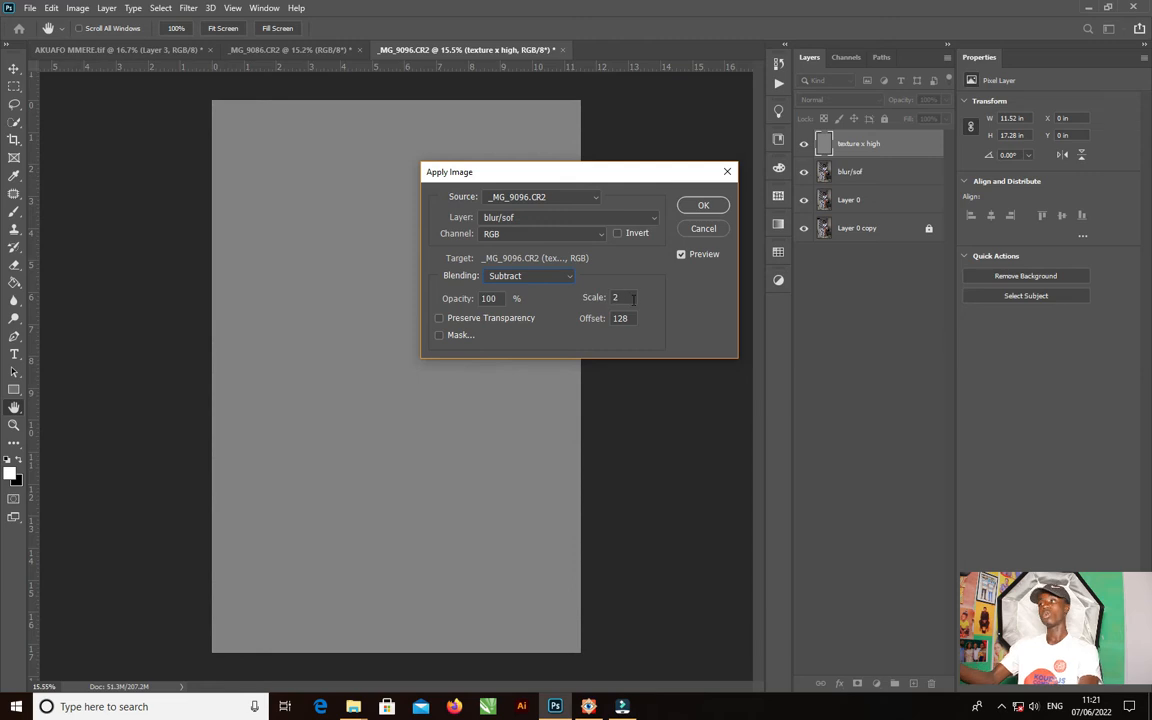
Step: Check that Apply Image uses scale 2, offset 128 and opacity 100%, and apply it to the texture x high layer
{"action": "left_click", "coordinate": [628, 299]}
{"action": "double_click", "coordinate": [632, 318]}
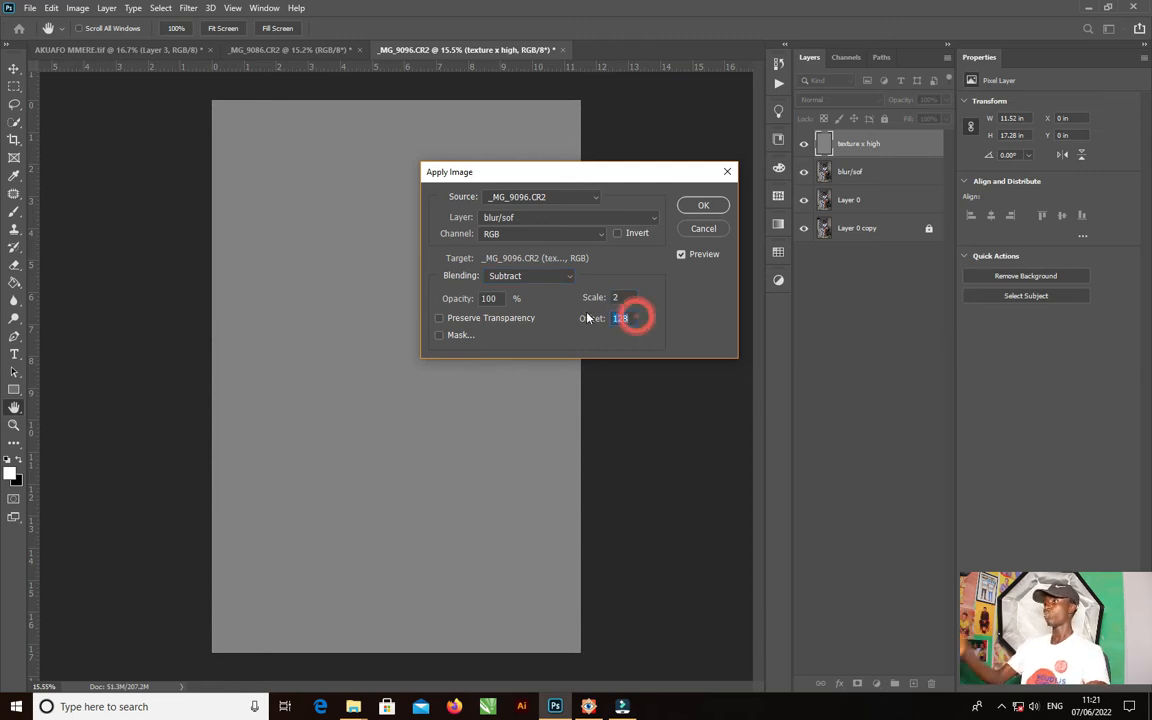
{"action": "double_click", "coordinate": [494, 298]}
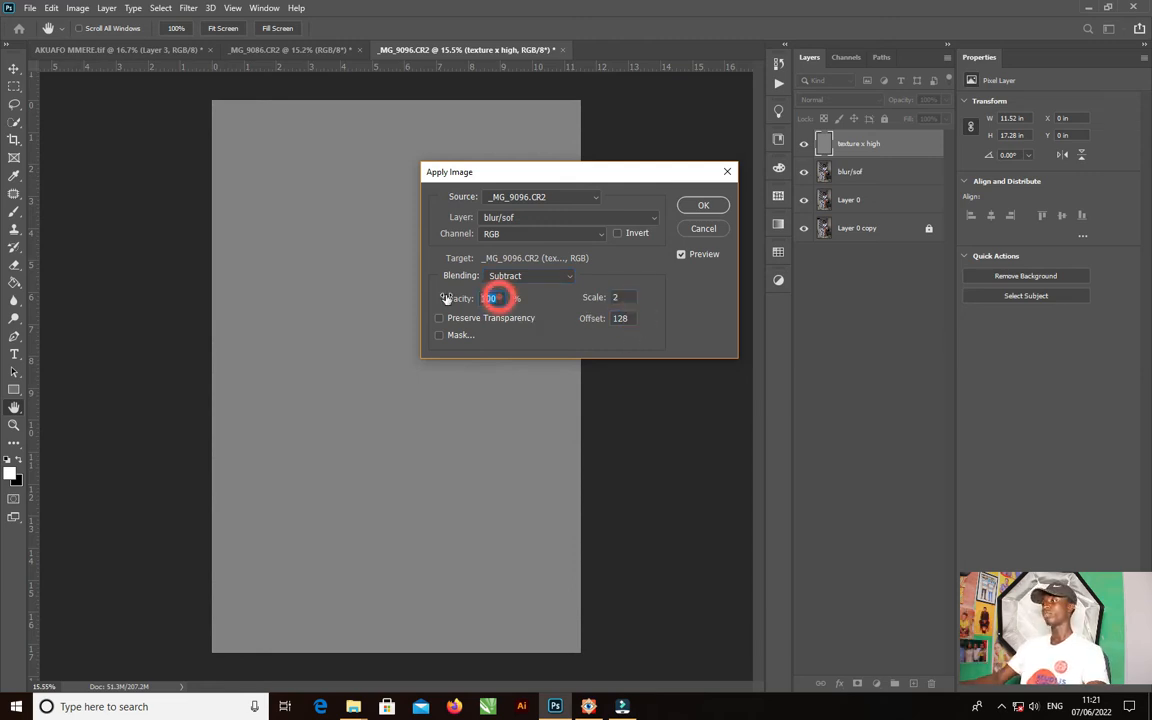
{"action": "double_click", "coordinate": [622, 318]}
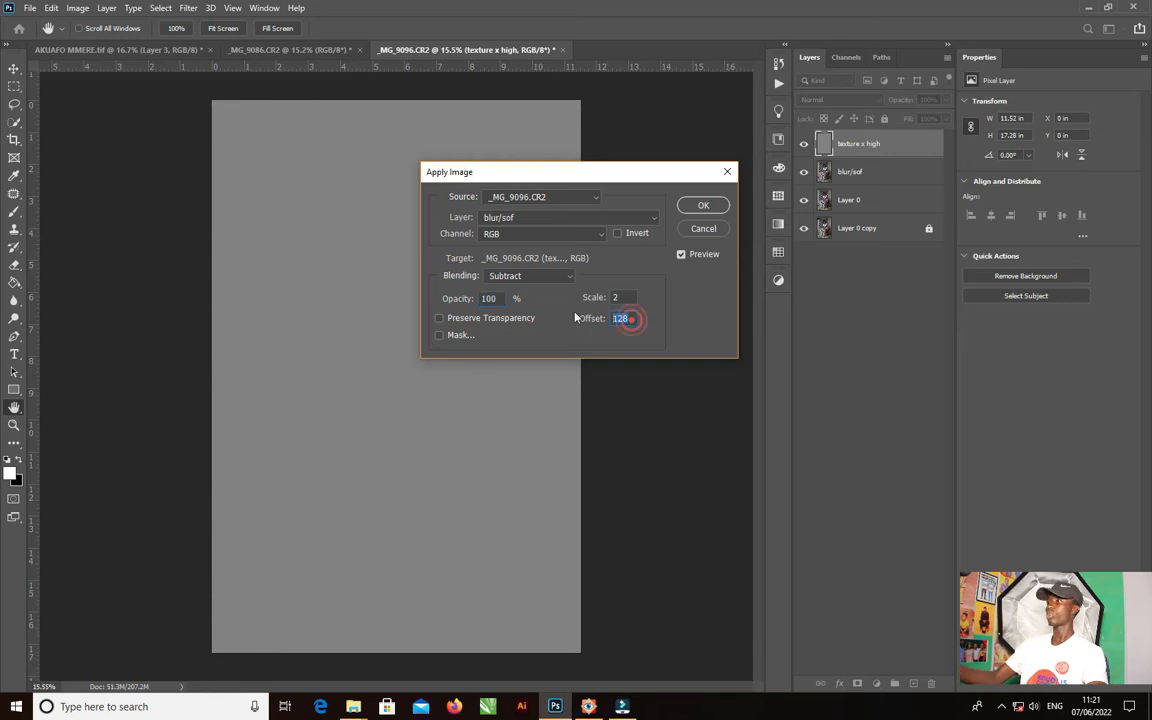
{"action": "double_click", "coordinate": [490, 298]}
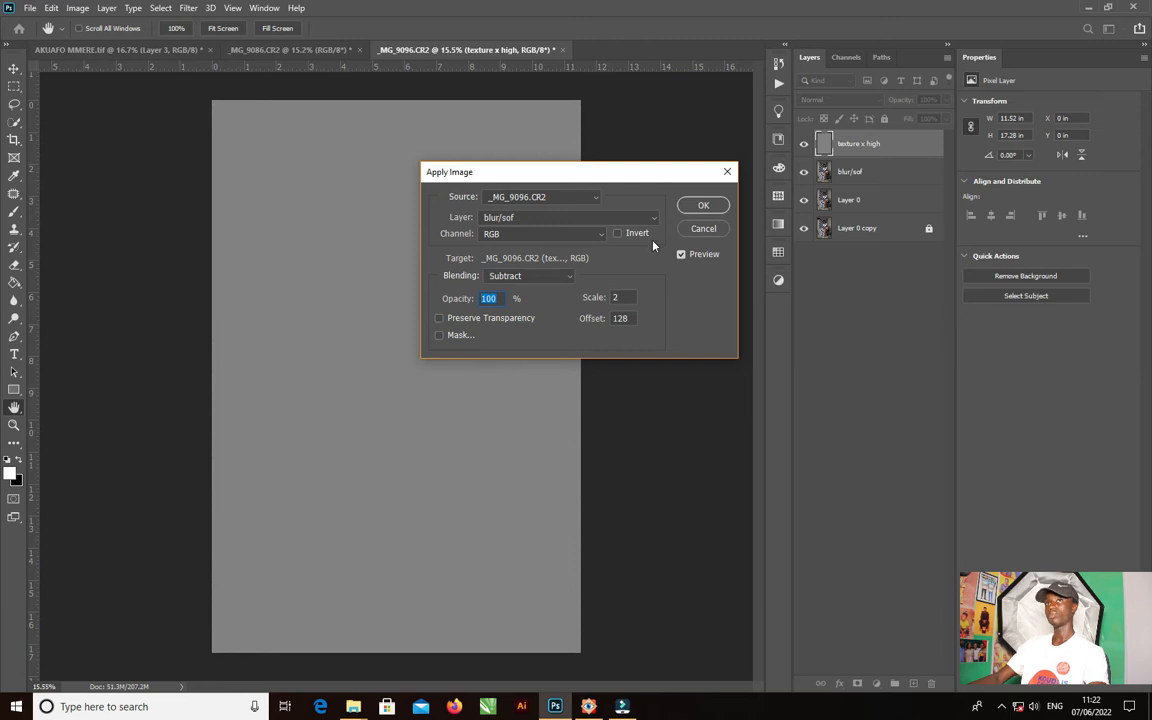
{"action": "left_click", "coordinate": [703, 206]}
Step: Inspect the grey texture x high layer and set its blend mode to Linear Light
{"action": "scroll", "coordinate": [433, 346], "scroll_direction": "up", "scroll_amount": 8}
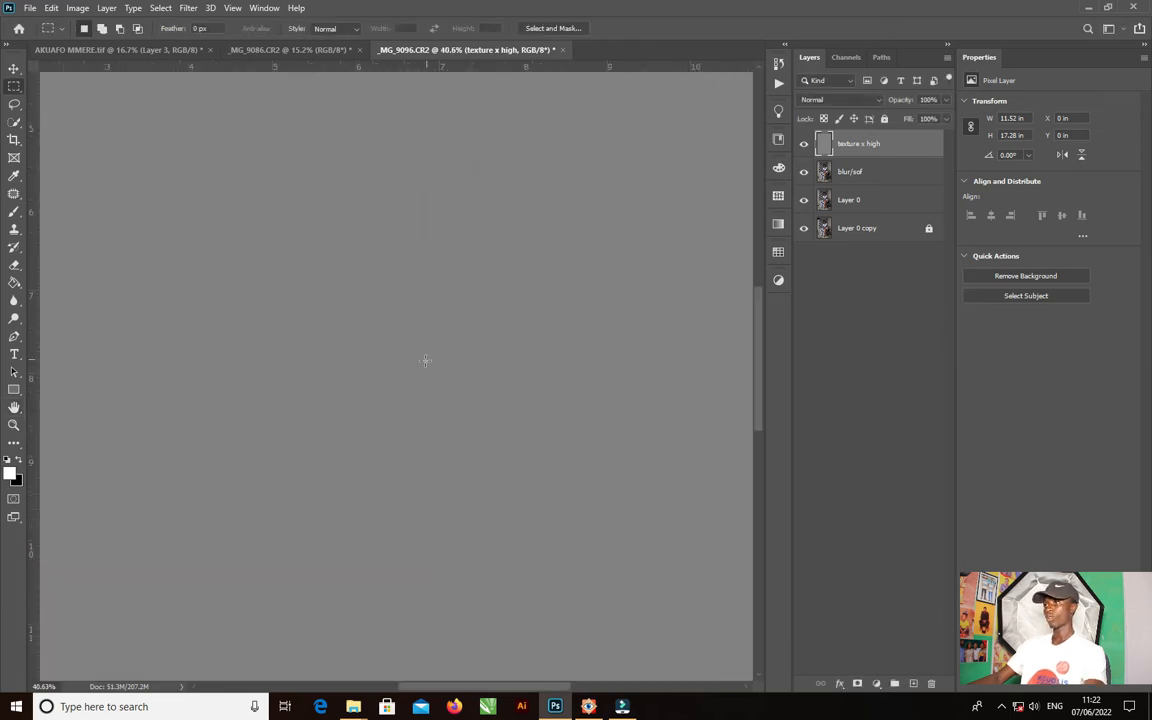
{"action": "scroll", "coordinate": [373, 353], "scroll_direction": "down", "scroll_amount": 8}
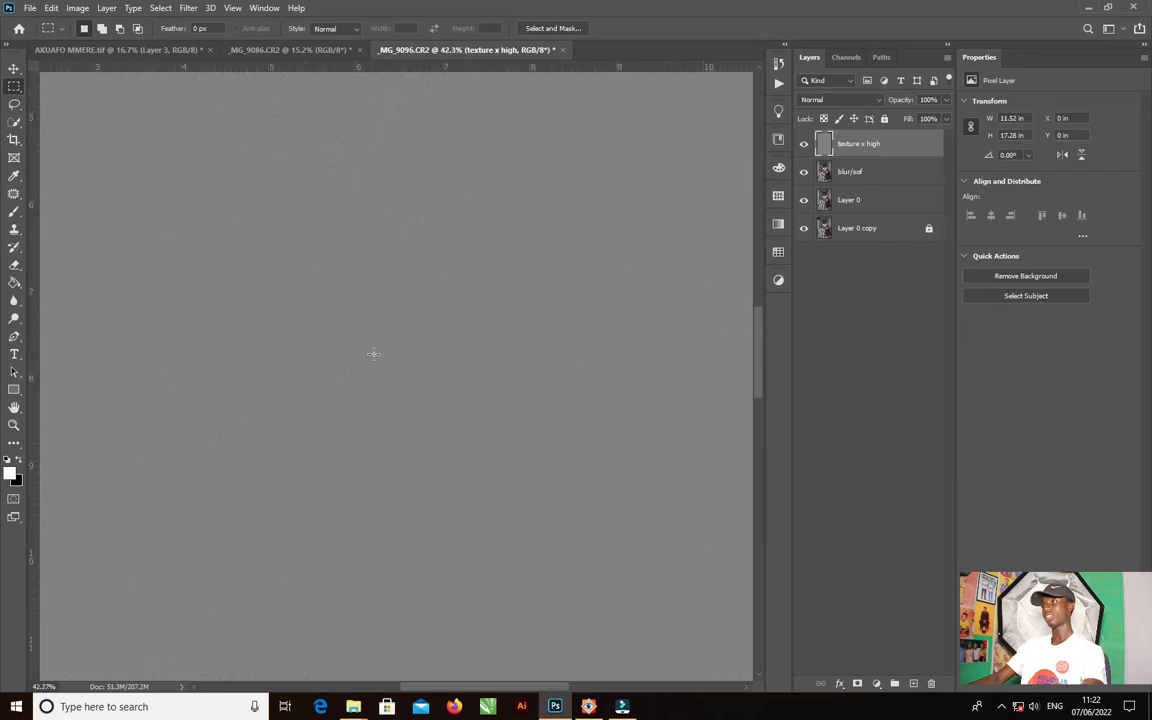
{"action": "scroll", "coordinate": [373, 353], "scroll_direction": "up", "scroll_amount": 1}
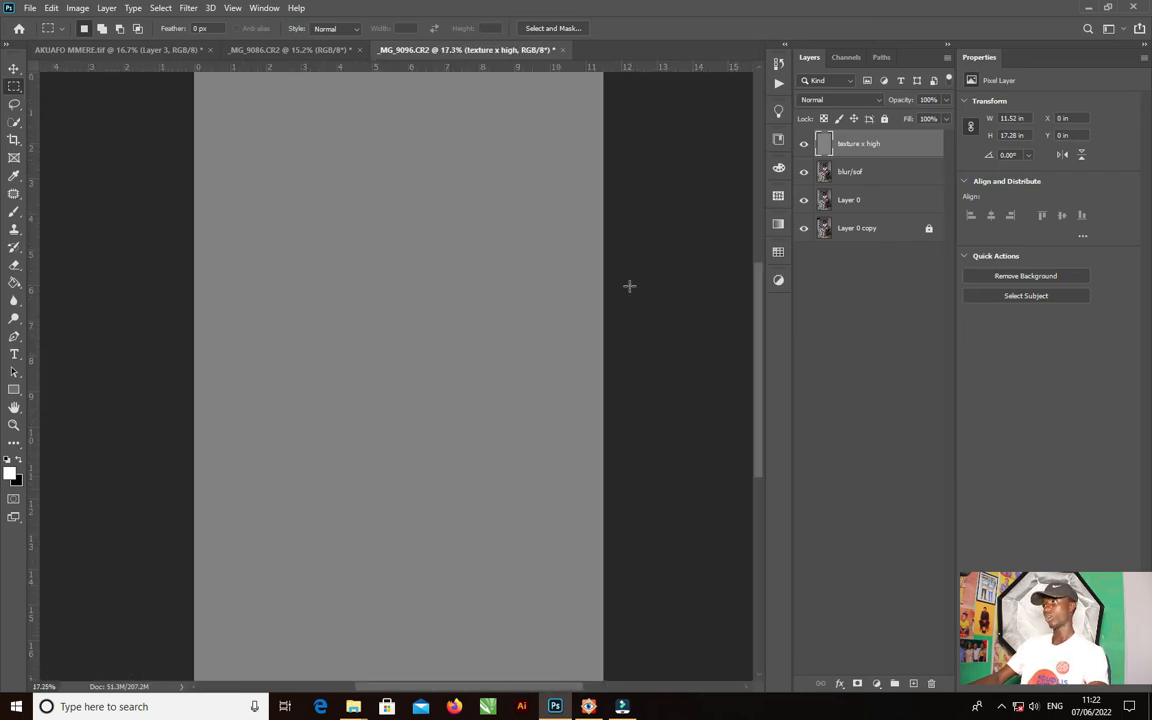
{"action": "left_click", "coordinate": [836, 99]}
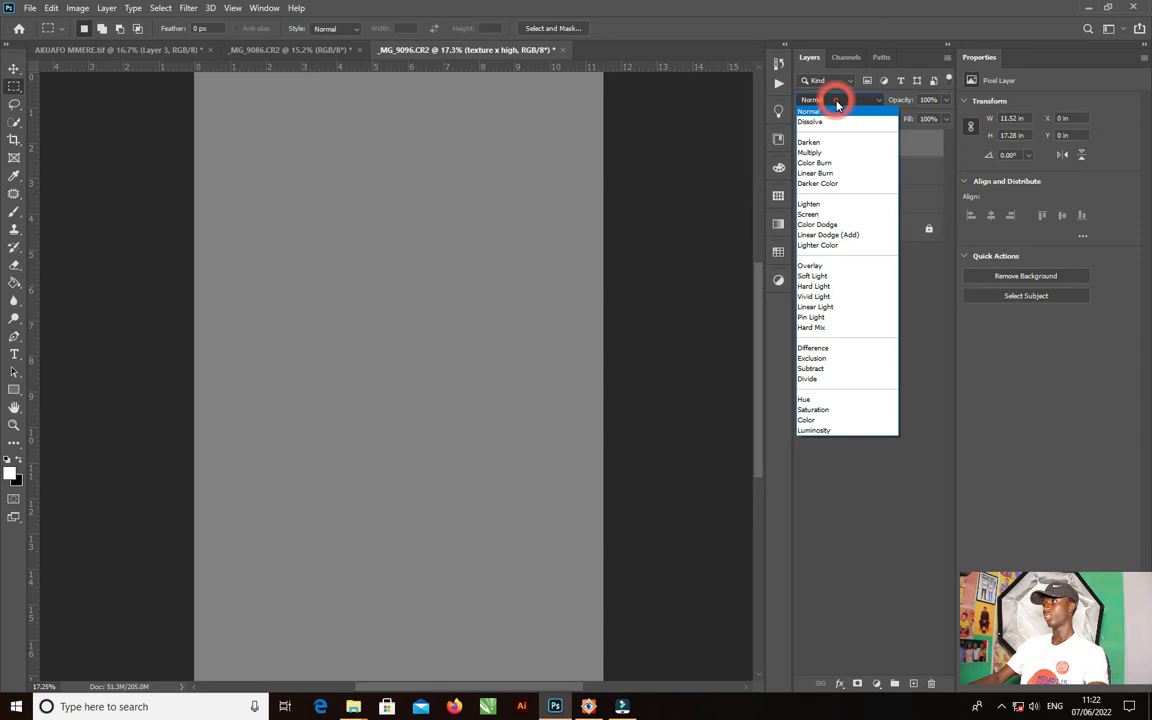
{"action": "left_click", "coordinate": [950, 460]}
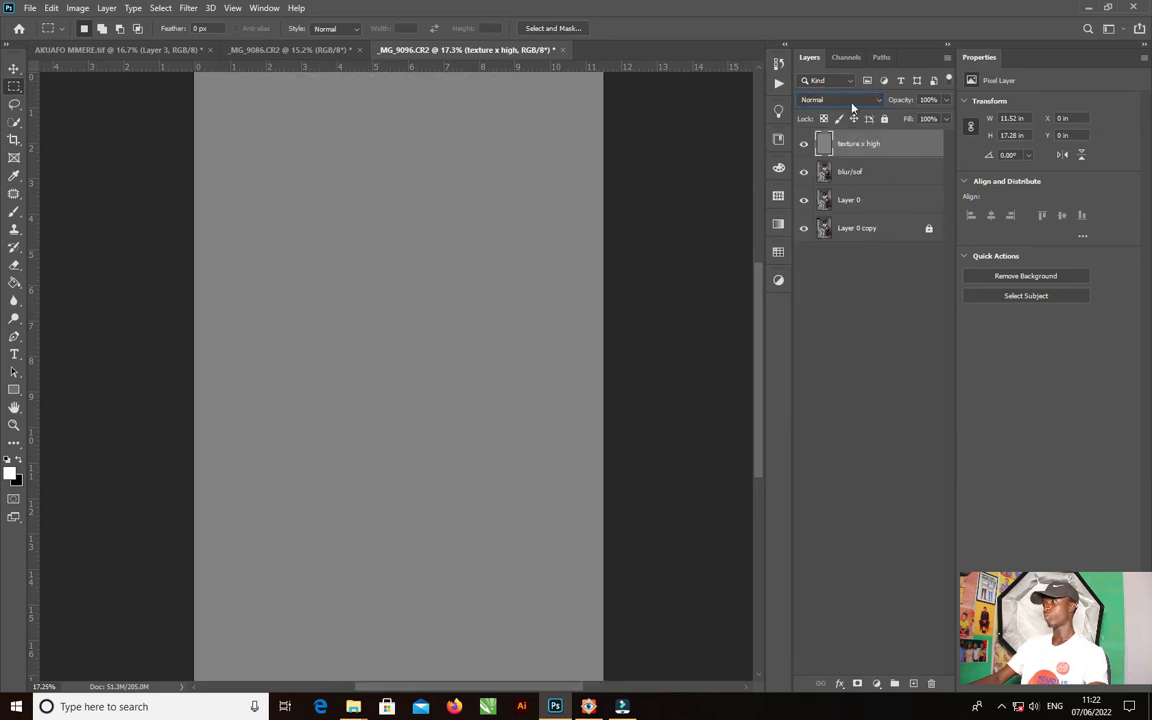
{"action": "left_click", "coordinate": [851, 100]}
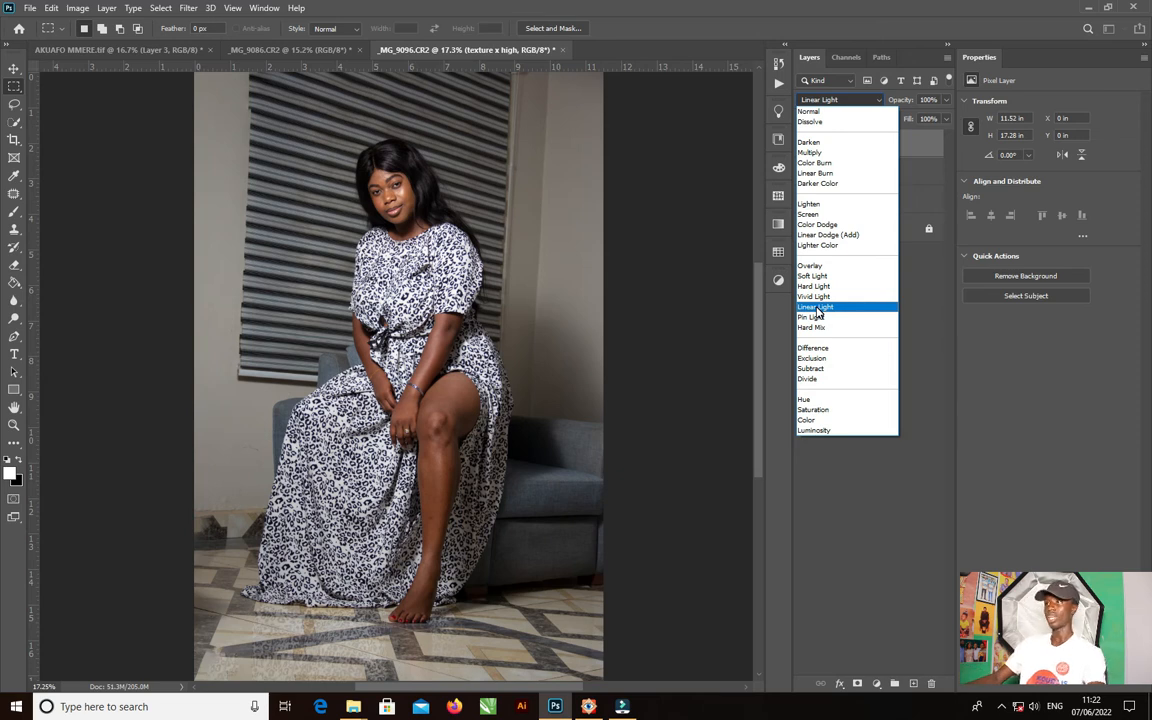
{"action": "left_click", "coordinate": [816, 308]}
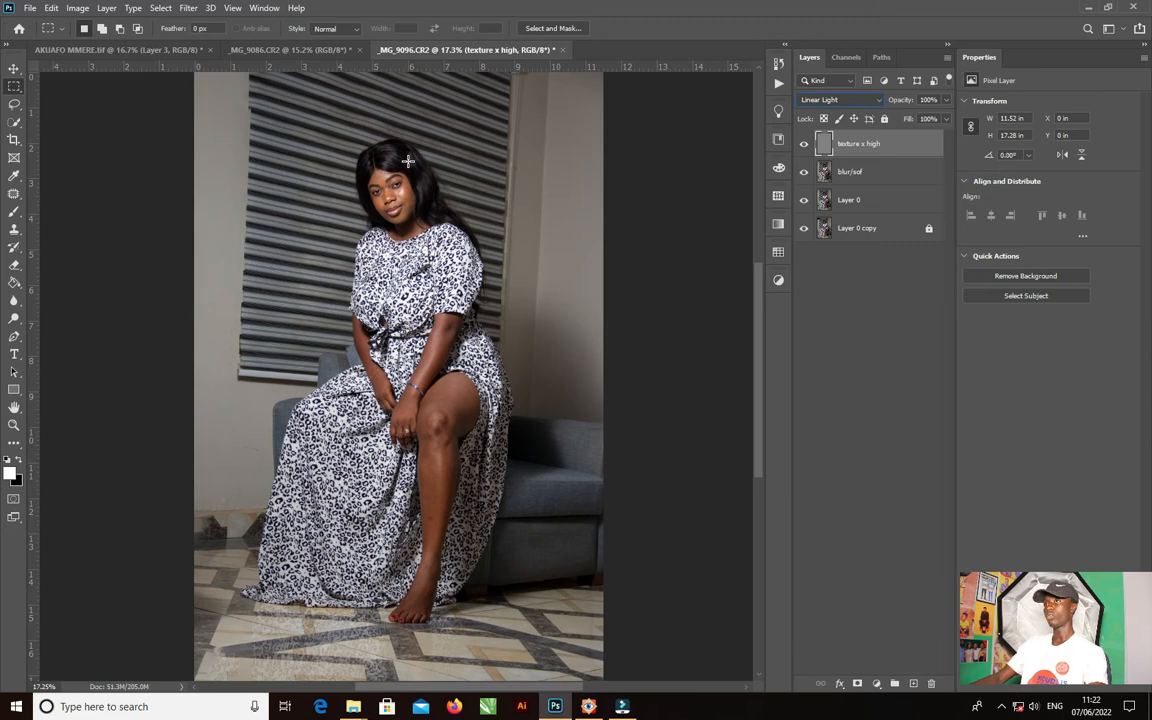
Step: Group the blur/sof and texture x high layers and name the group retouch
{"action": "left_click", "coordinate": [14, 68]}
{"action": "scroll", "coordinate": [380, 180], "scroll_direction": "up", "scroll_amount": 5}
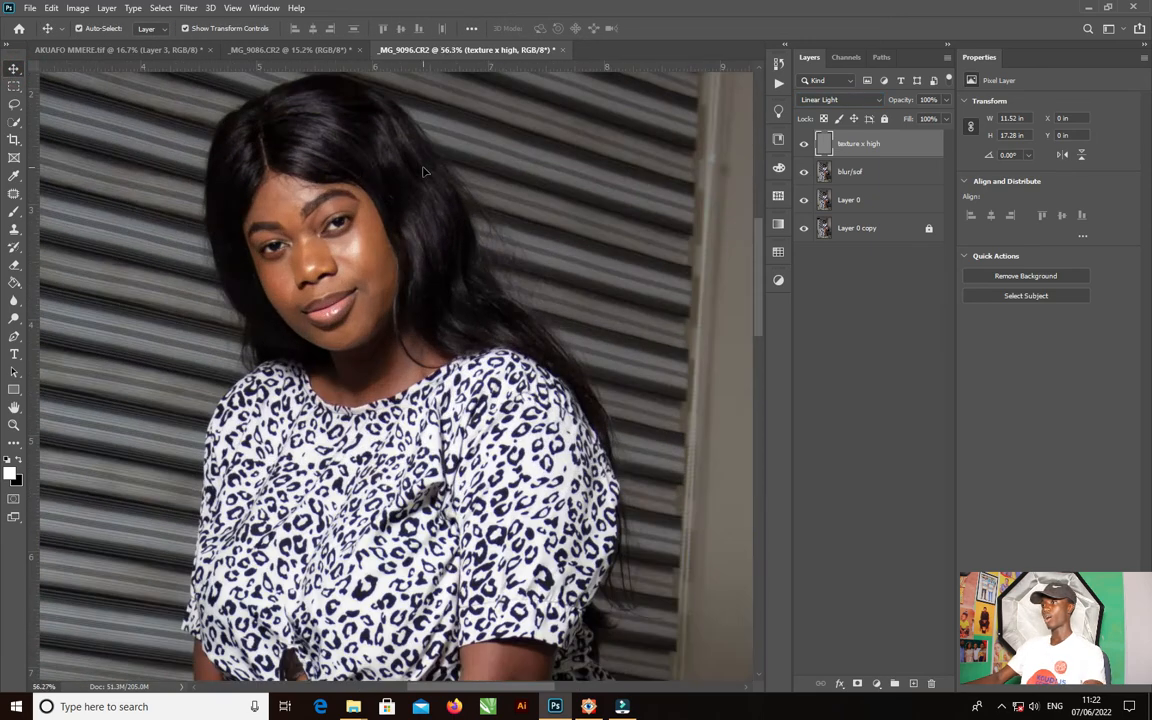
{"action": "scroll", "coordinate": [224, 189], "scroll_direction": "up", "scroll_amount": 2}
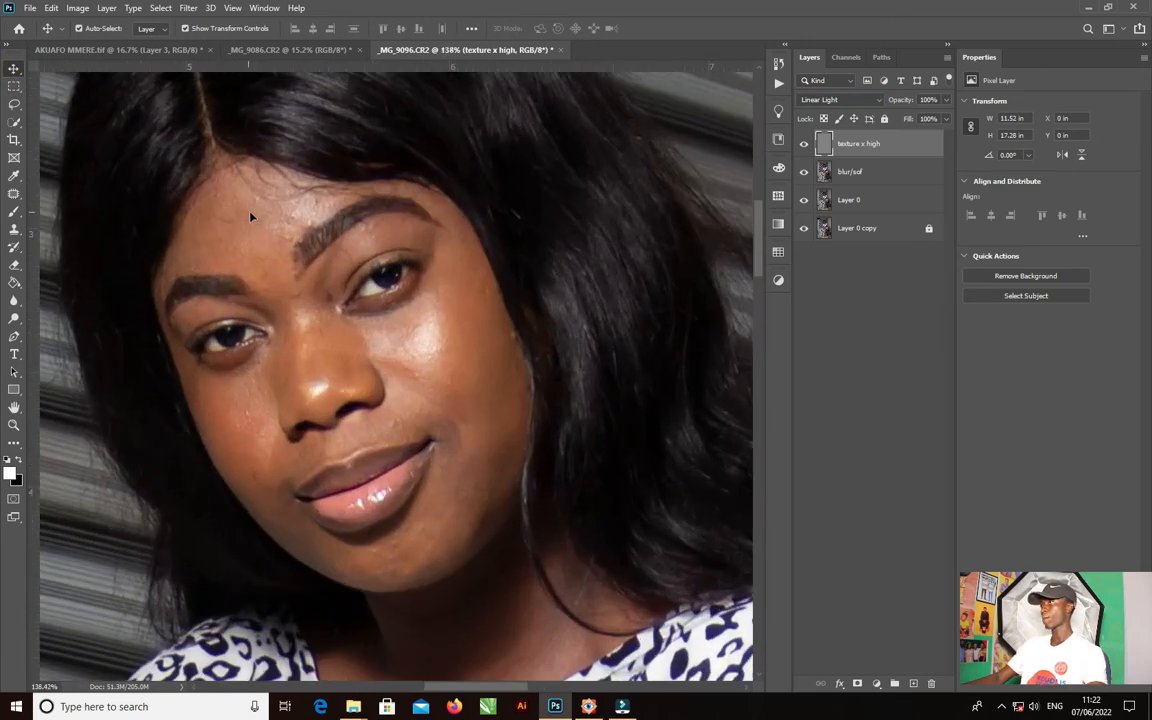
{"action": "left_click", "coordinate": [858, 173]}
{"action": "left_click", "coordinate": [860, 146], "text": "shift"}
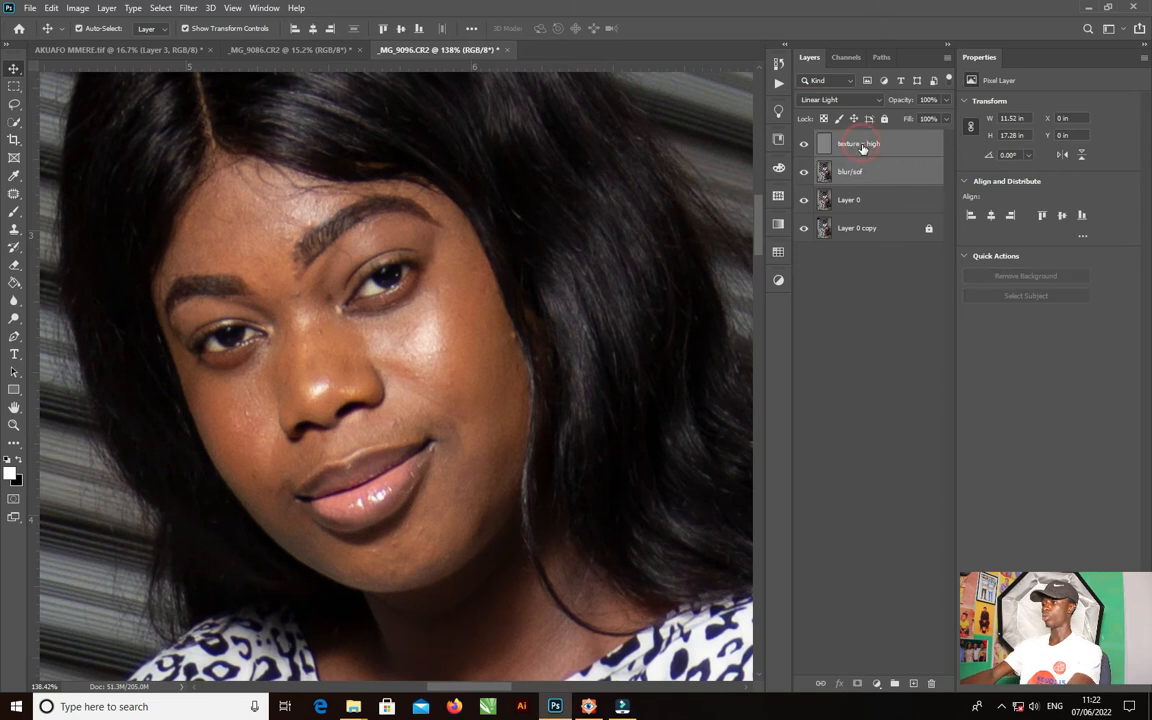
{"action": "key", "text": "ctrl+g"}
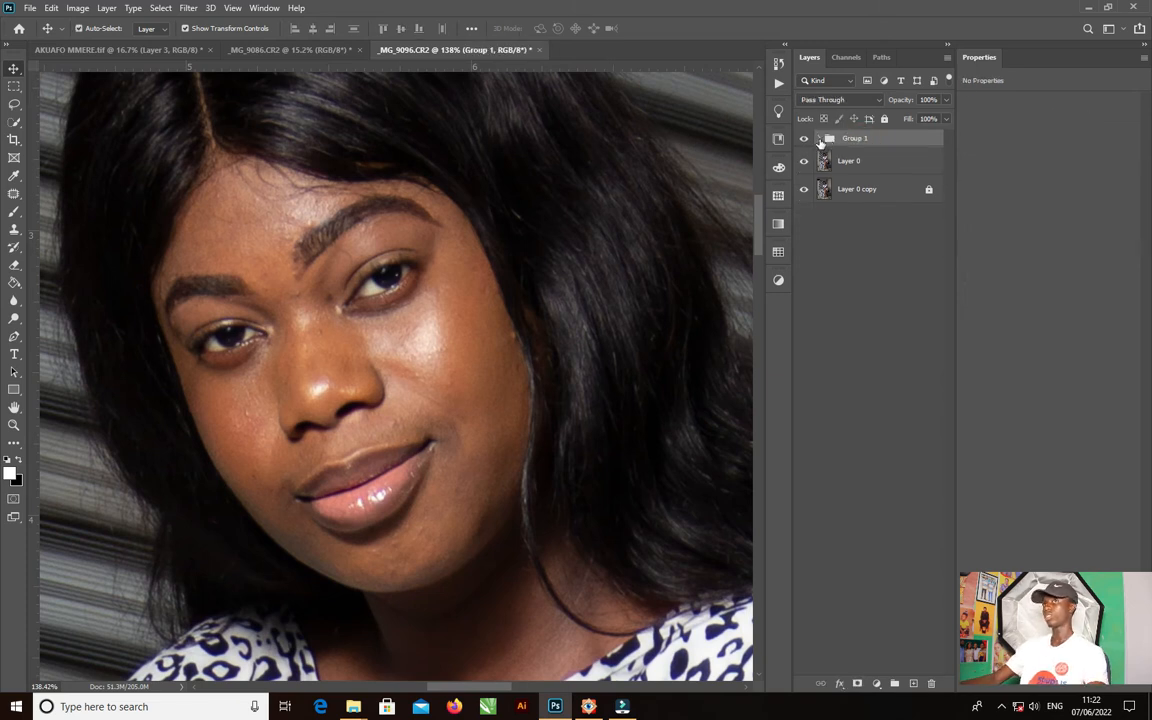
{"action": "double_click", "coordinate": [855, 138]}
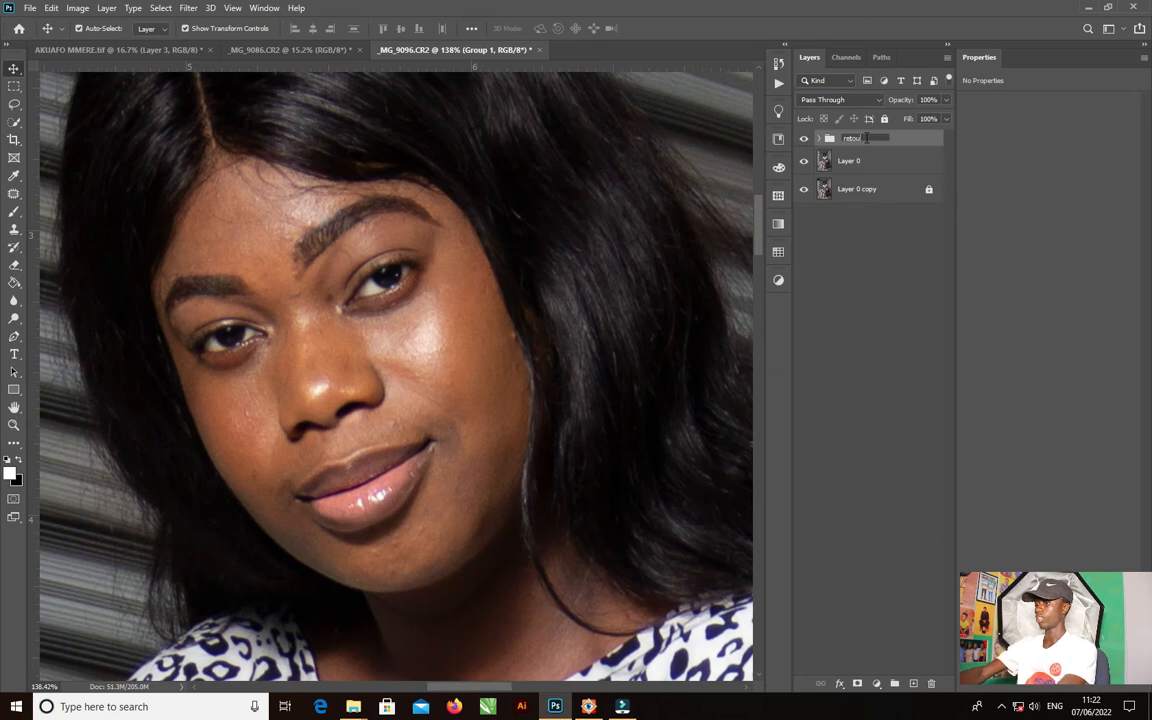
{"action": "left_click", "coordinate": [882, 249]}
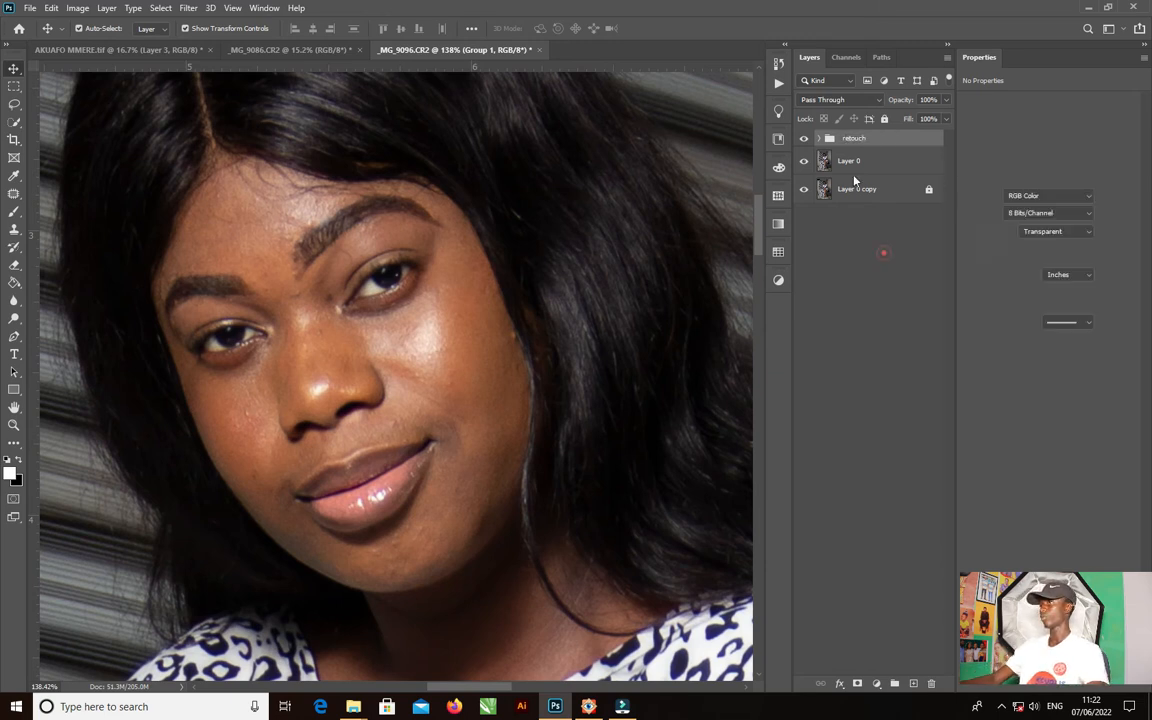
Step: Select the blur/sof layer inside the retouch group and outline the forehead skin between hairline and eyebrows with the Lasso tool
{"action": "left_click", "coordinate": [818, 138]}
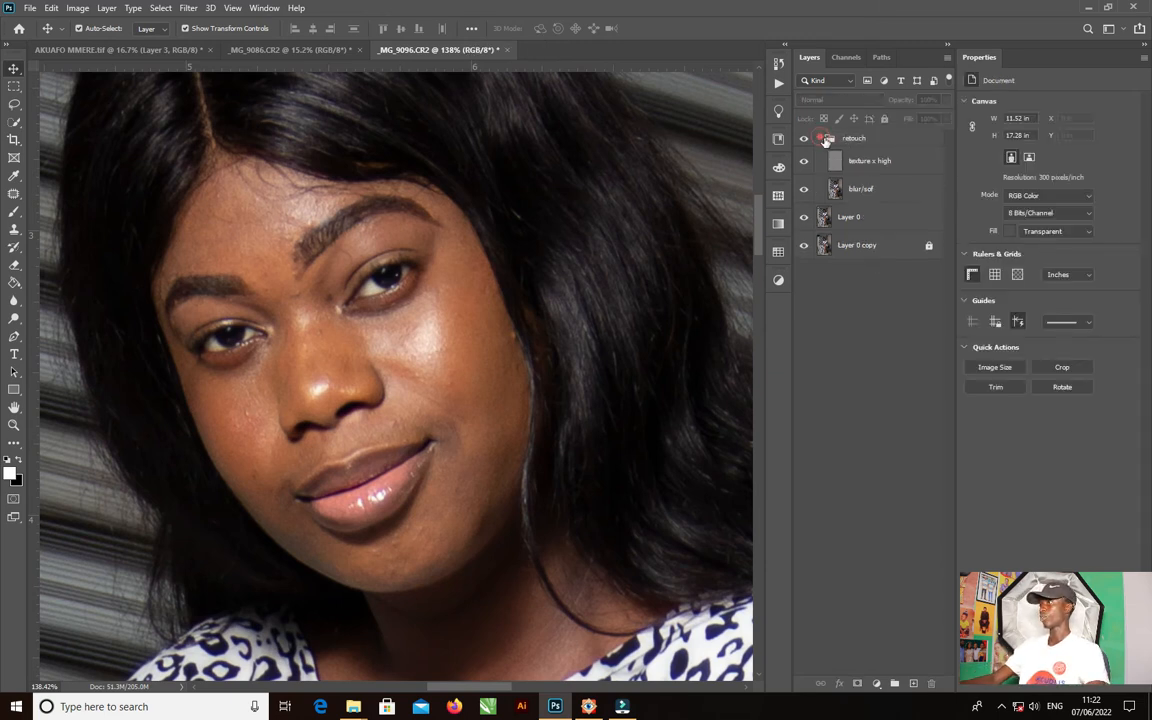
{"action": "left_click", "coordinate": [862, 191]}
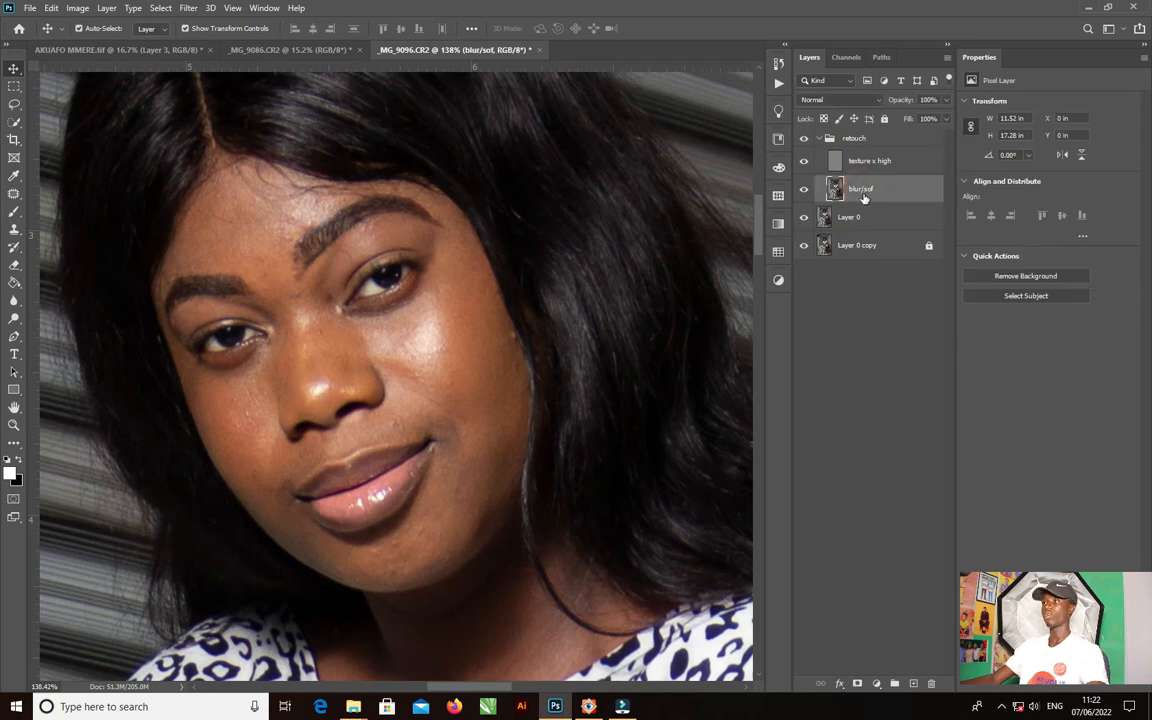
{"action": "scroll", "coordinate": [167, 184], "scroll_direction": "up", "scroll_amount": 2}
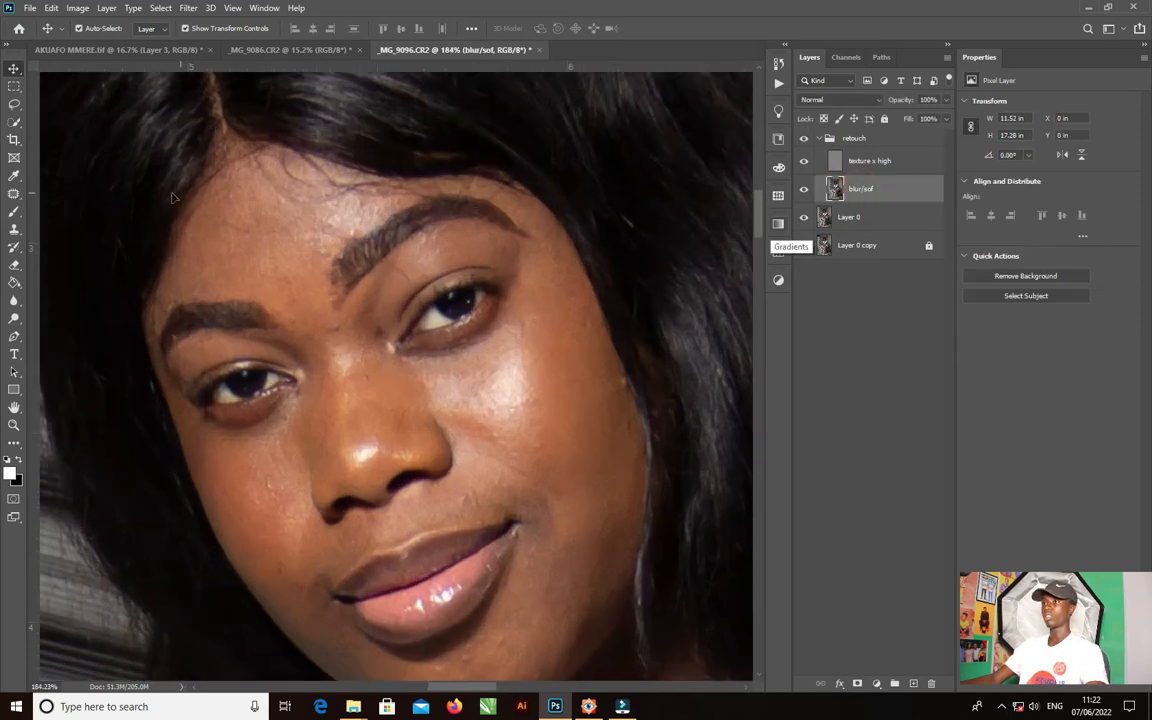
{"action": "right_click", "coordinate": [14, 104]}
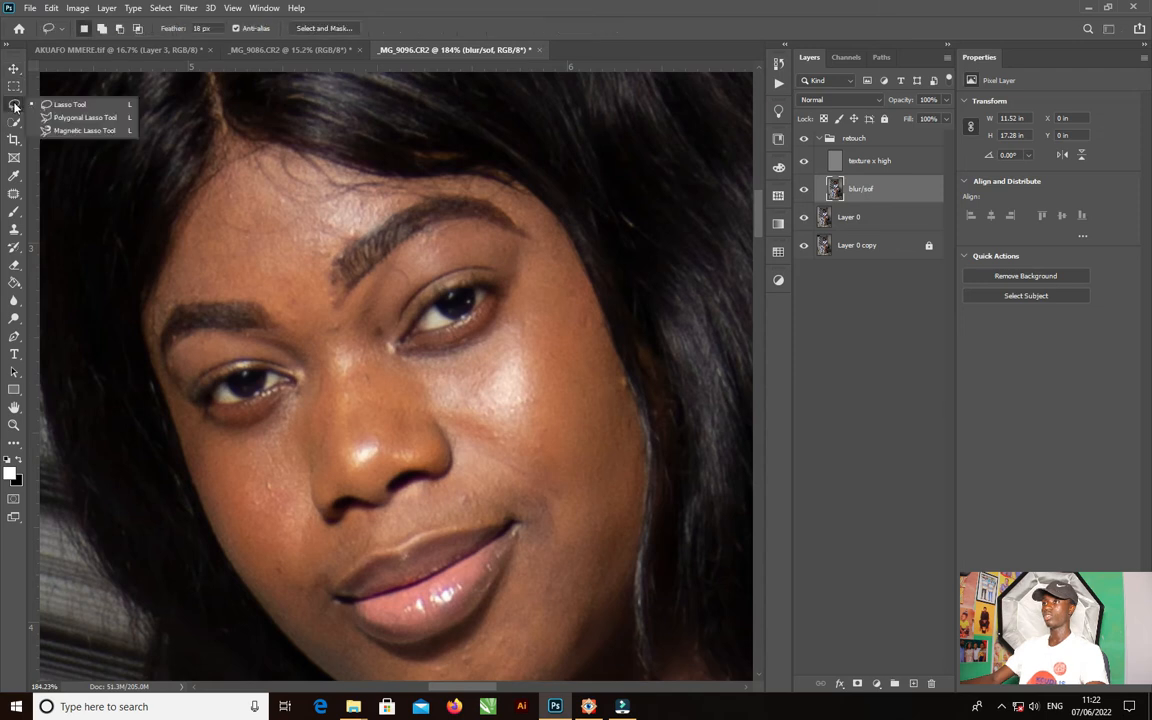
{"action": "left_click", "coordinate": [68, 105]}
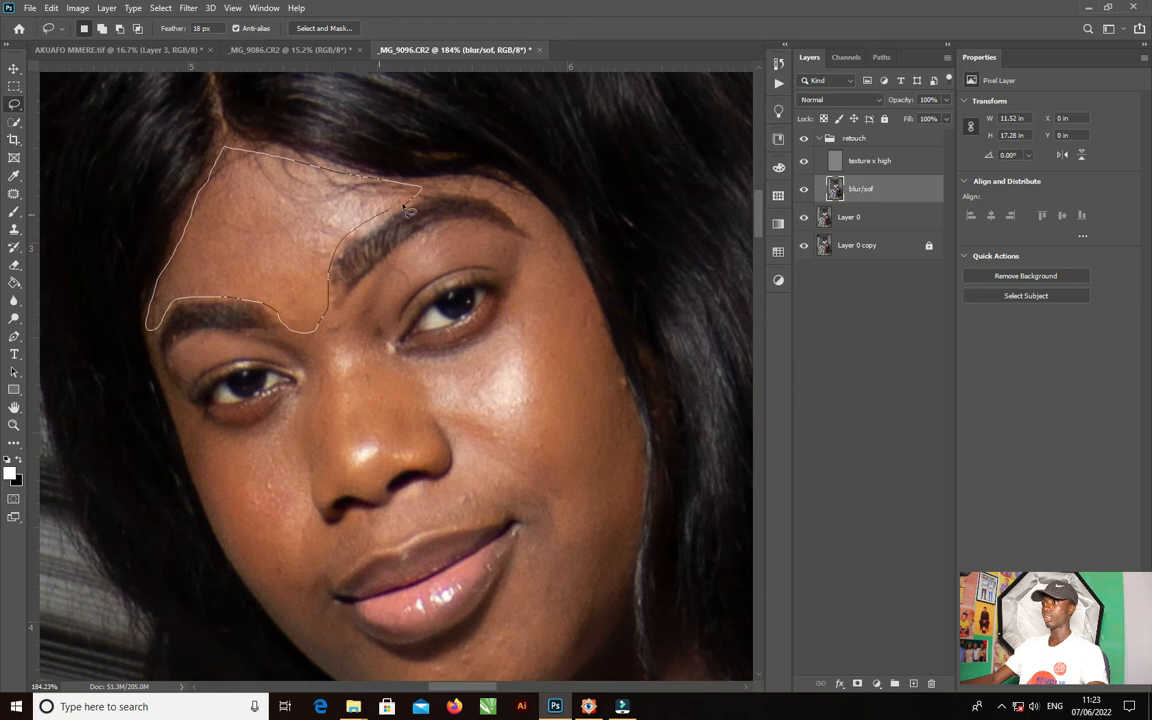
{"action": "left_click_drag", "start_coordinate": [406, 208], "coordinate": [405, 209]}
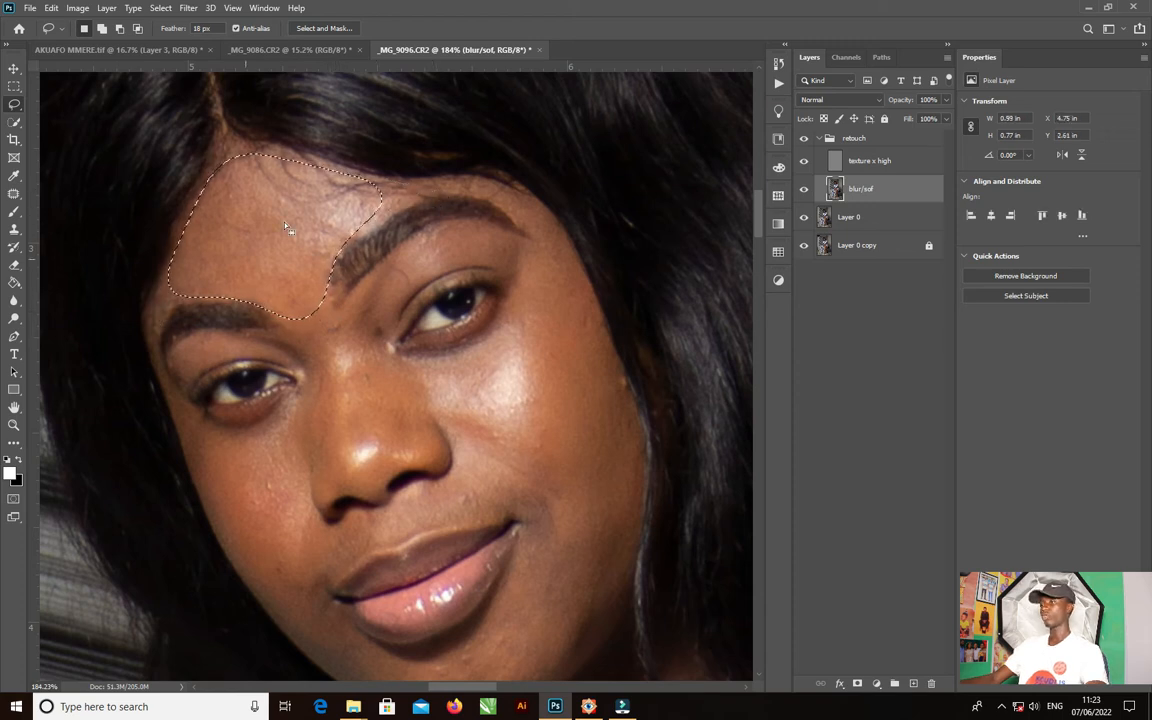
Step: Apply a Gaussian Blur with a radius of 12.5 pixels to the selected forehead skin
{"action": "left_click", "coordinate": [186, 9]}
{"action": "mouse_move", "coordinate": [252, 166]}
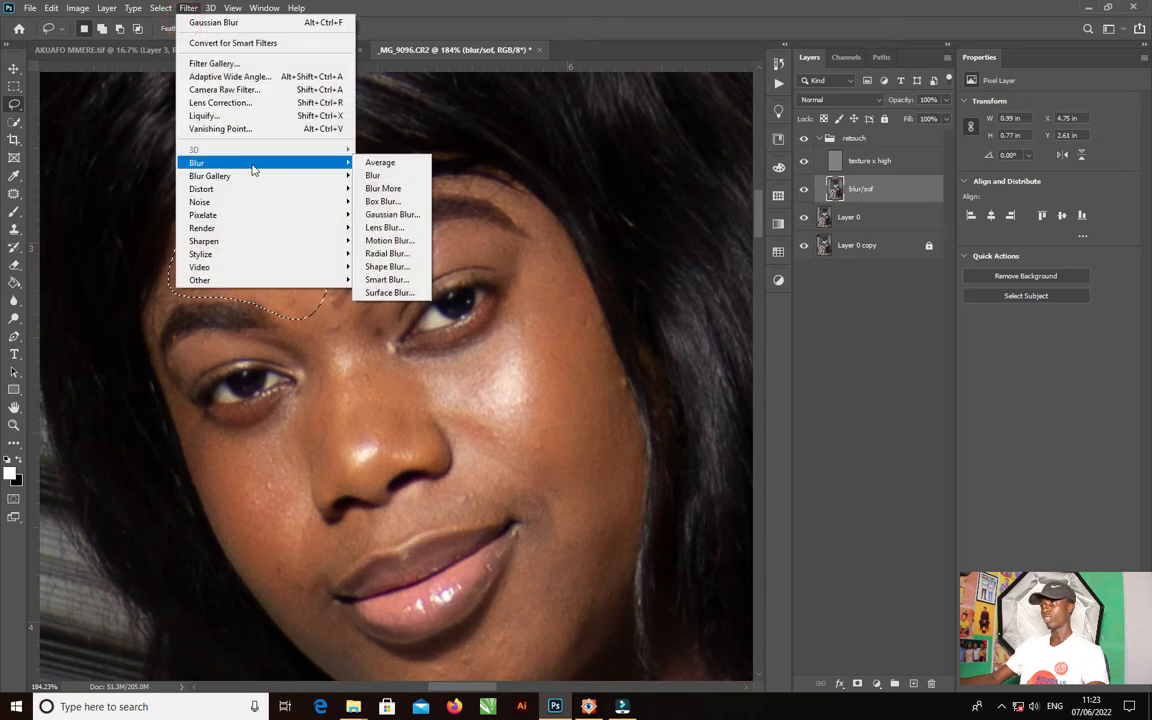
{"action": "left_click", "coordinate": [400, 216]}
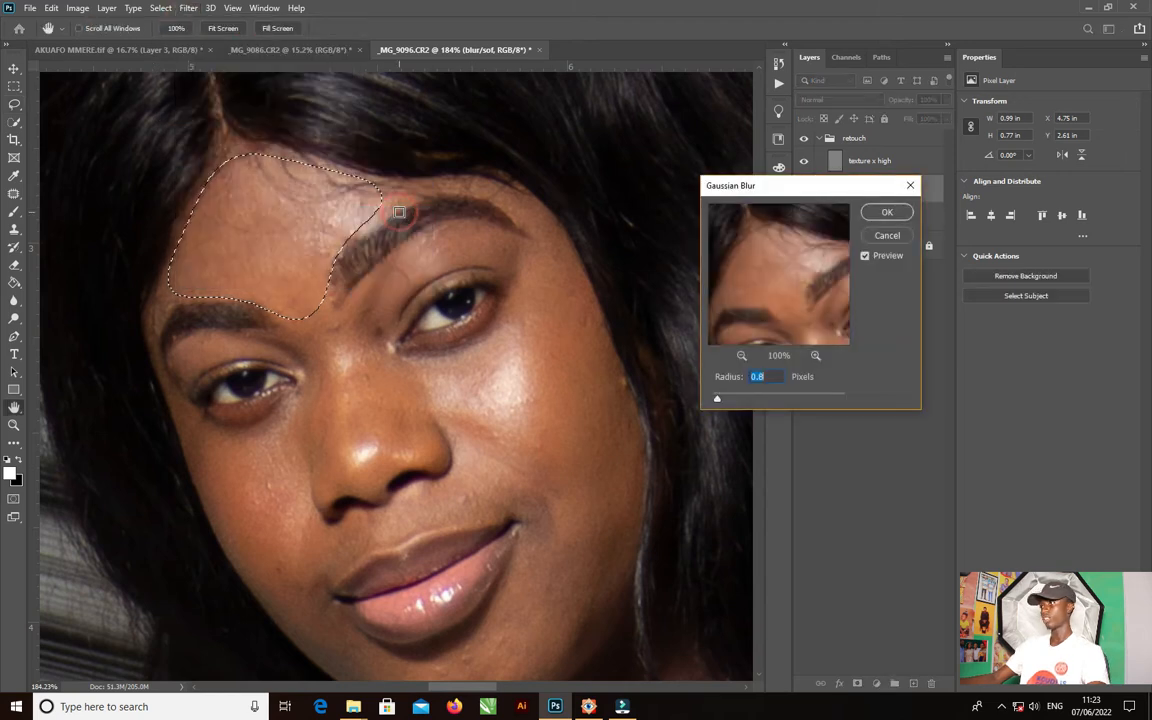
{"action": "left_click_drag", "start_coordinate": [715, 400], "coordinate": [769, 402]}
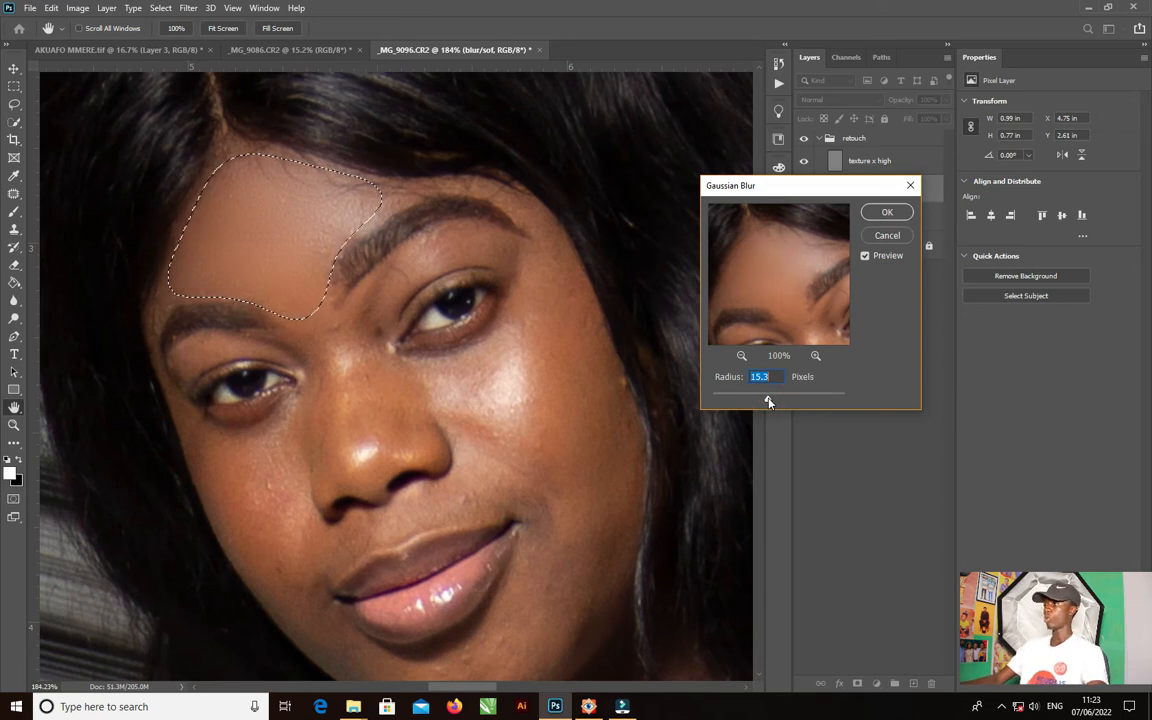
{"action": "left_click_drag", "start_coordinate": [768, 401], "coordinate": [766, 402]}
{"action": "left_click", "coordinate": [885, 212]}
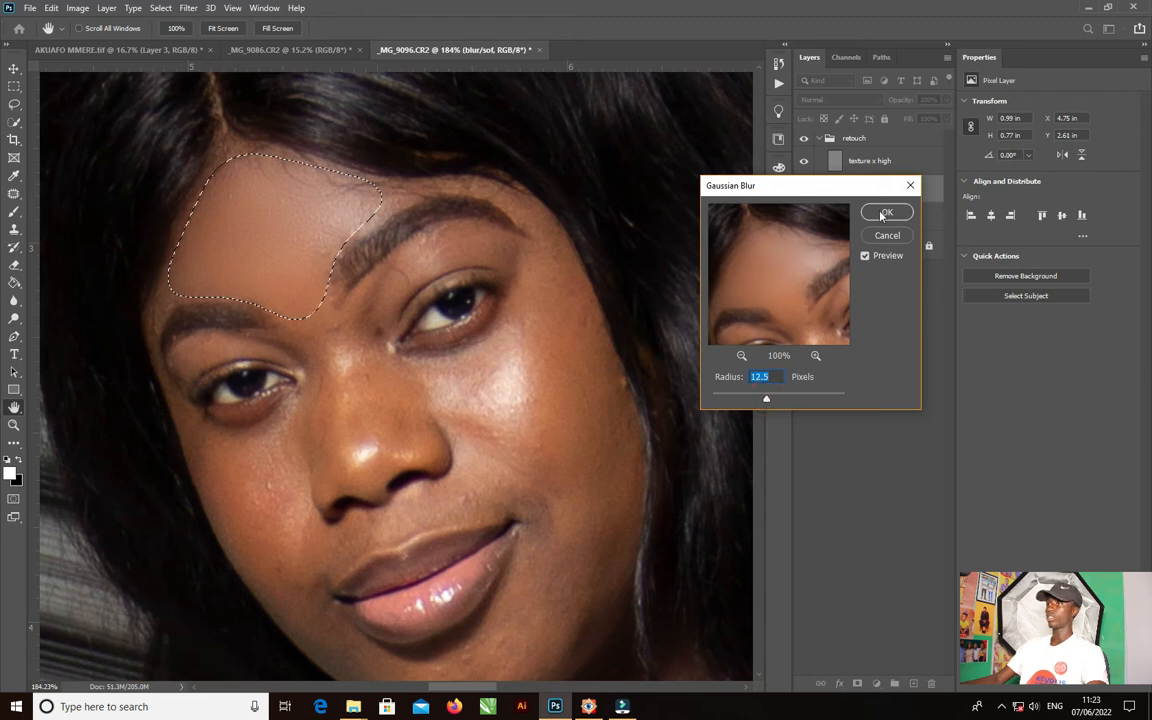
Step: Outline the skin from the temple down the outer cheek with the Lasso tool and apply a Gaussian Blur to it
{"action": "left_click", "coordinate": [536, 304]}
{"action": "left_click_drag", "start_coordinate": [536, 205], "coordinate": [481, 183]}
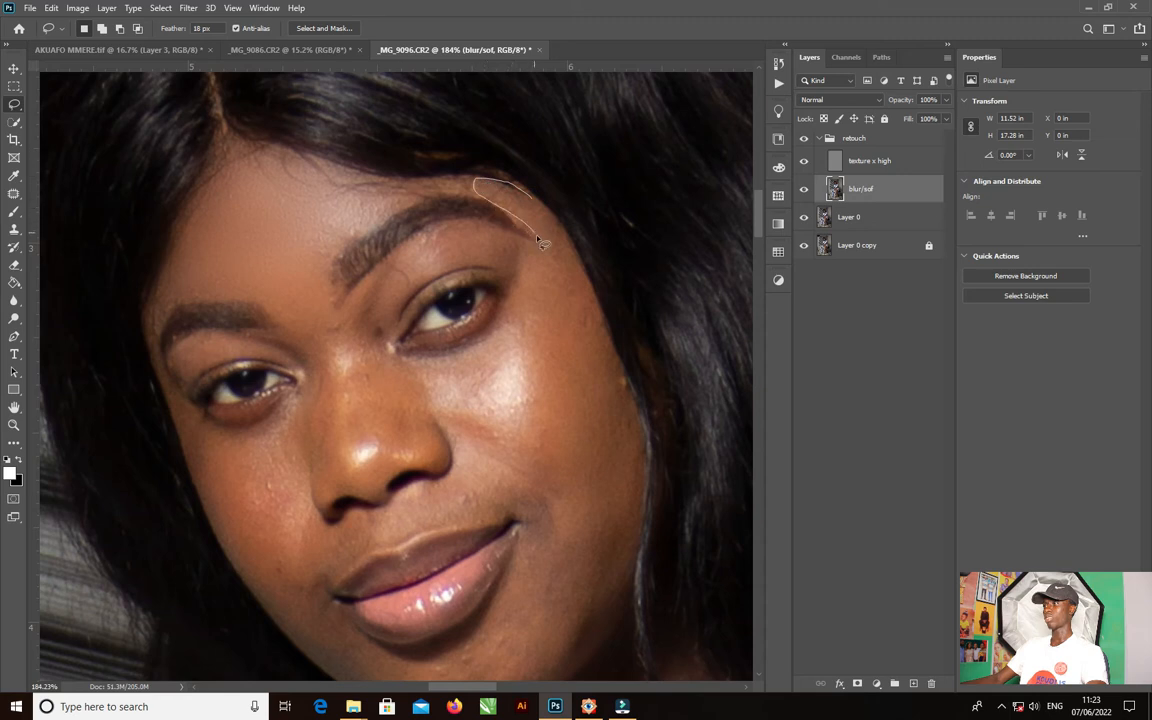
{"action": "mouse_move", "coordinate": [565, 370]}
{"action": "left_mouse_down"}
{"action": "mouse_move", "coordinate": [588, 440]}
{"action": "mouse_move", "coordinate": [621, 429]}
{"action": "left_mouse_up"}
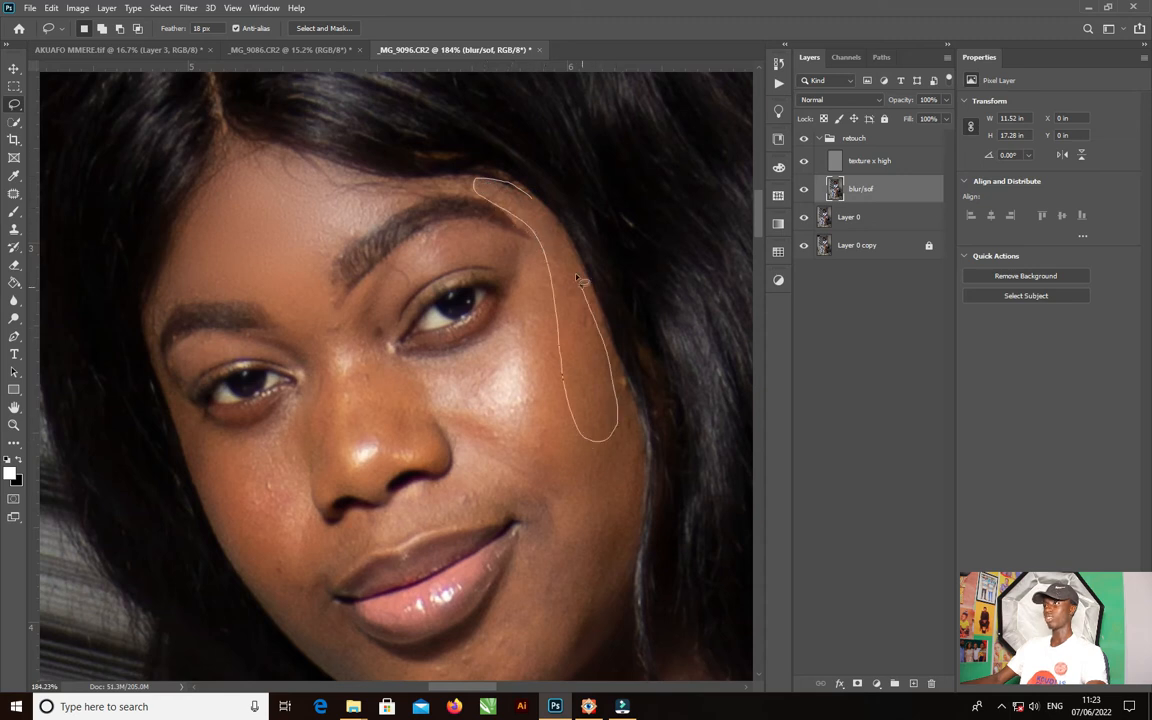
{"action": "left_click_drag", "start_coordinate": [541, 199], "coordinate": [542, 198]}
{"action": "right_click", "coordinate": [543, 199]}
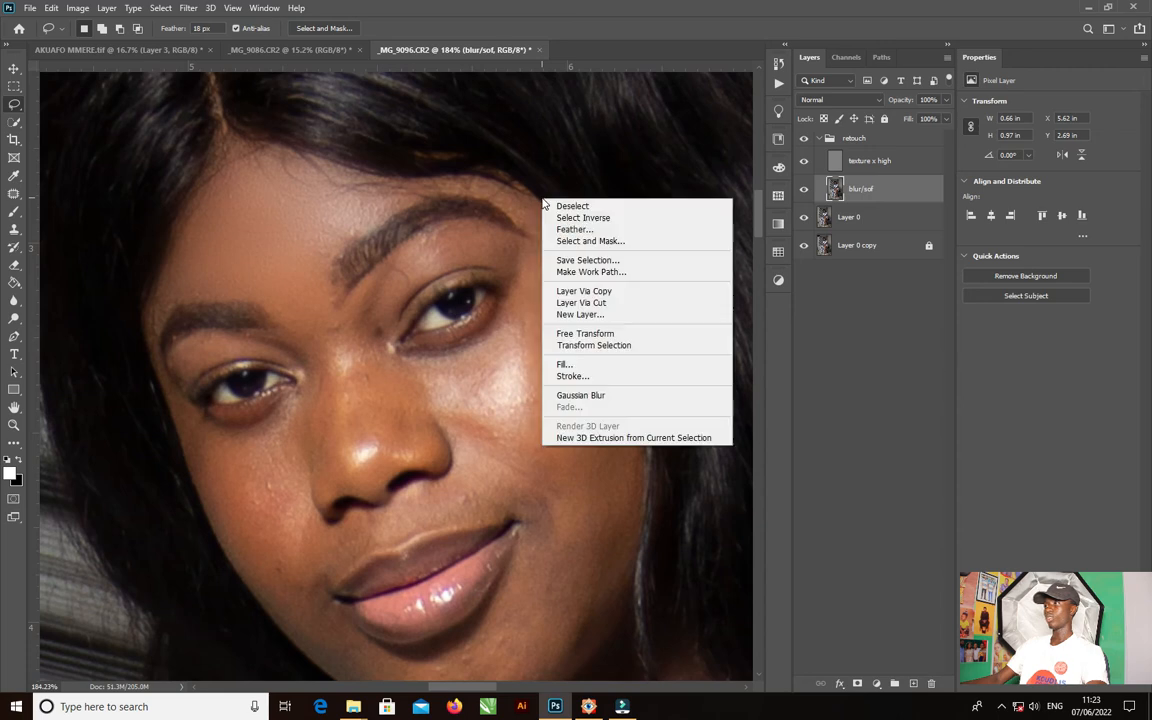
{"action": "right_click", "coordinate": [512, 195]}
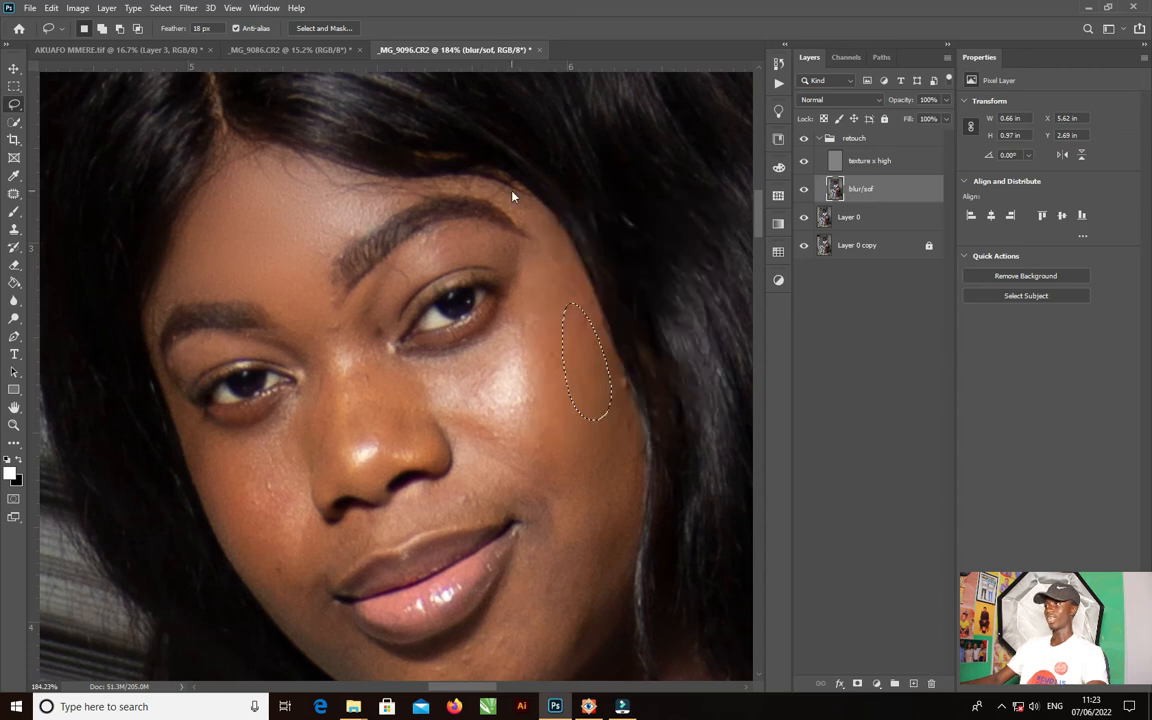
{"action": "right_click", "coordinate": [512, 192]}
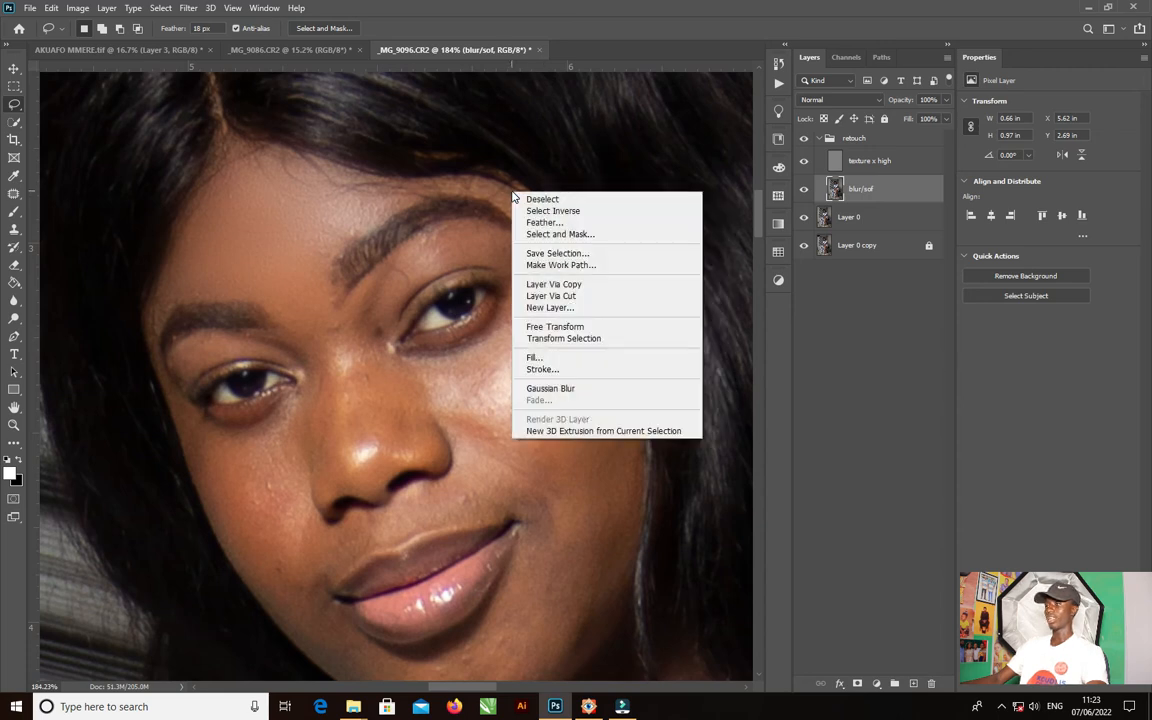
{"action": "left_click", "coordinate": [540, 389]}
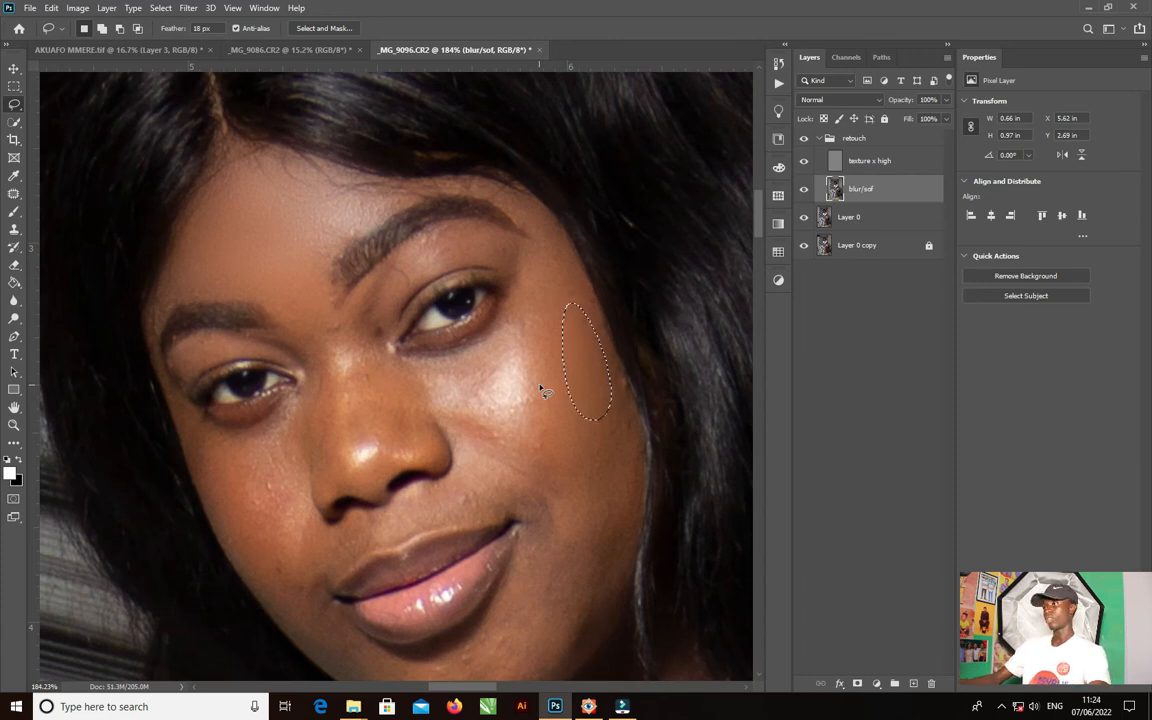
Step: Outline the bright cheek below the eye with the Lasso tool, apply a Gaussian Blur with a radius of 13.9 pixels and deselect
{"action": "left_click_drag", "start_coordinate": [543, 236], "coordinate": [488, 340]}
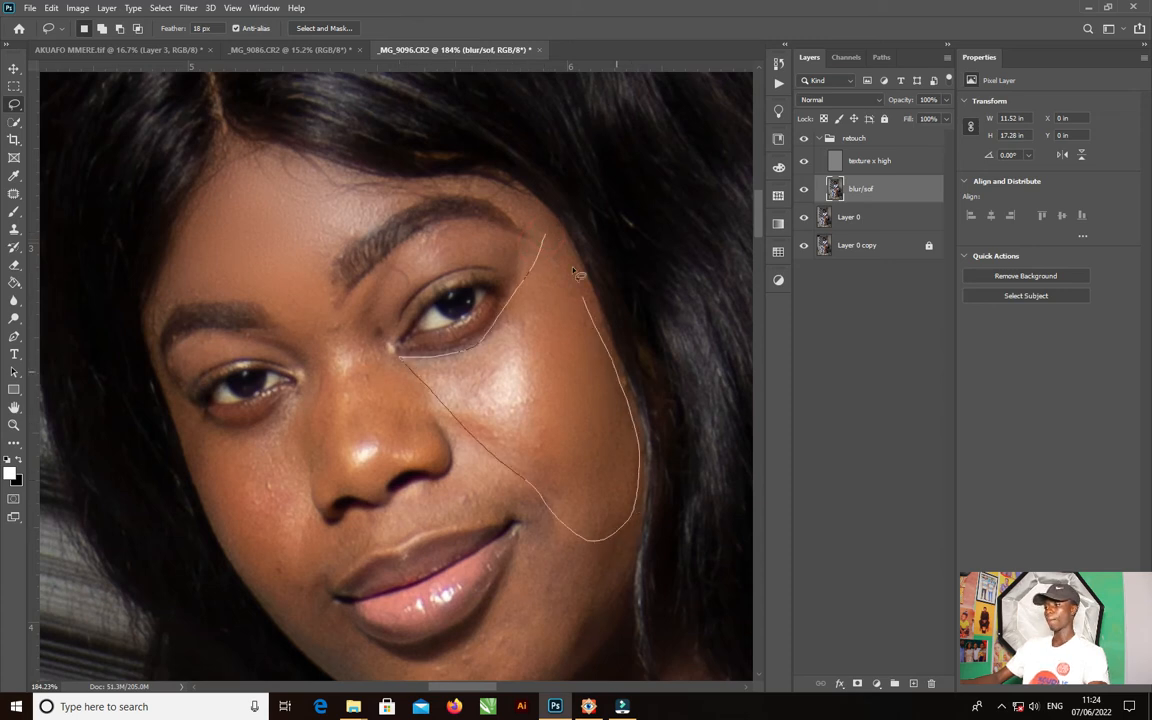
{"action": "left_click_drag", "start_coordinate": [578, 272], "coordinate": [576, 270]}
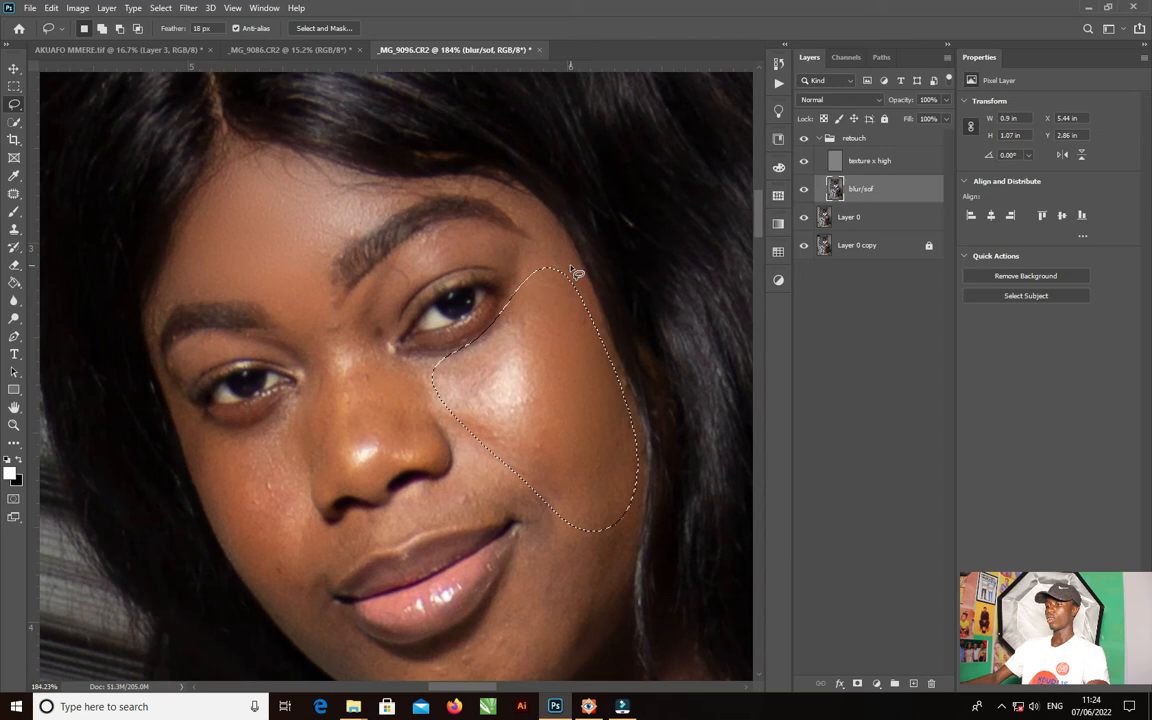
{"action": "right_click", "coordinate": [557, 340]}
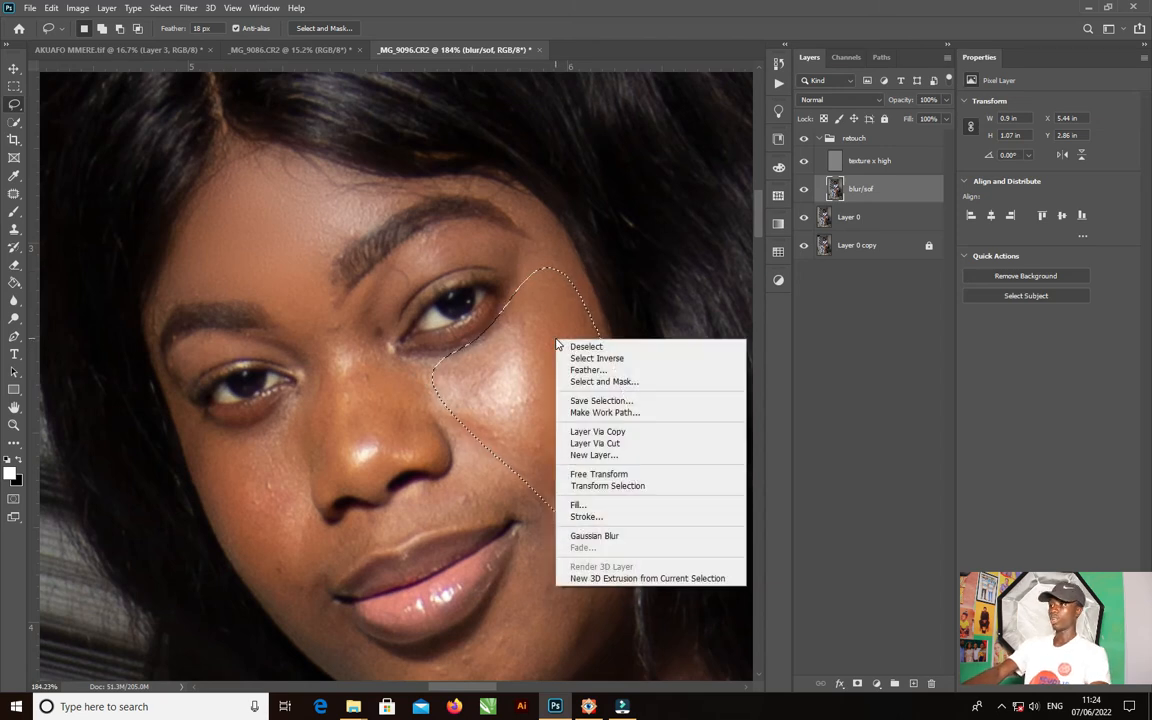
{"action": "left_click", "coordinate": [578, 537]}
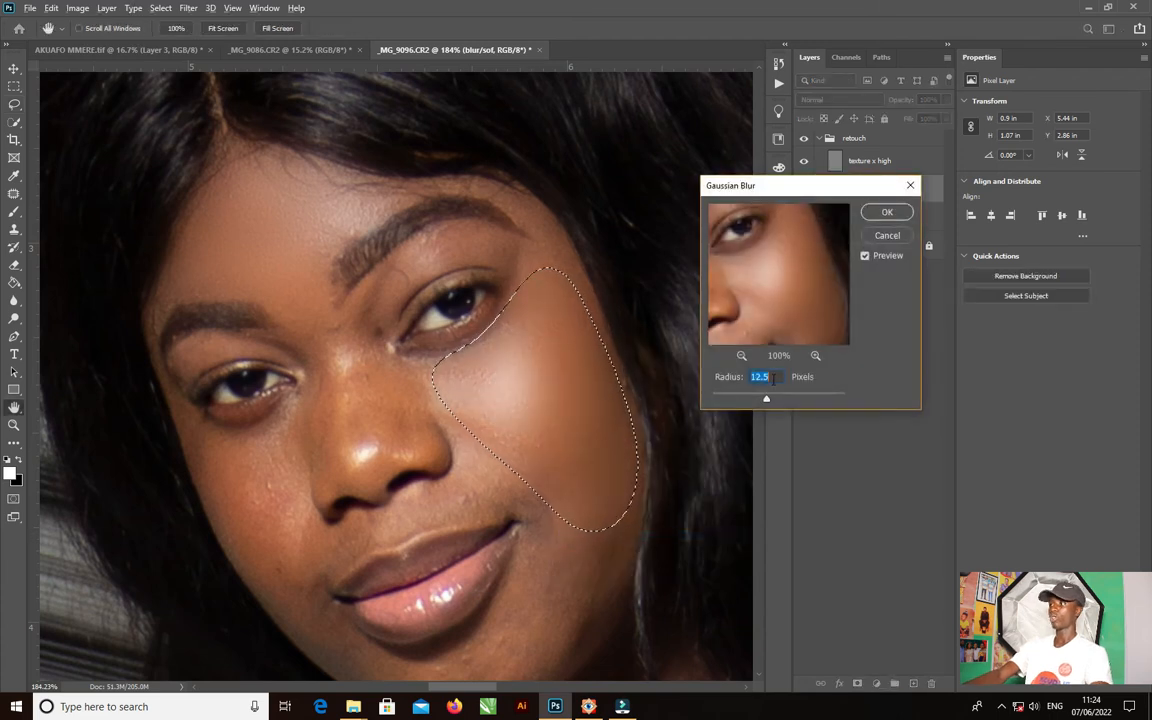
{"action": "left_click_drag", "start_coordinate": [767, 399], "coordinate": [768, 401]}
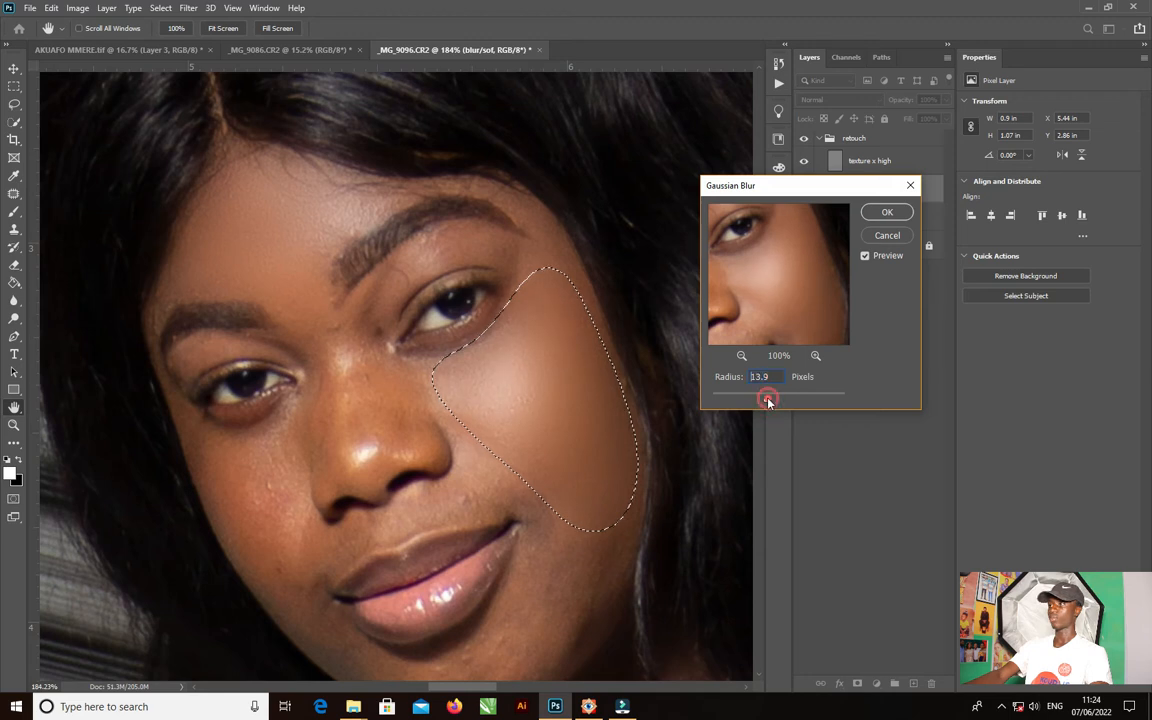
{"action": "left_click", "coordinate": [886, 212]}
{"action": "left_click", "coordinate": [551, 507]}
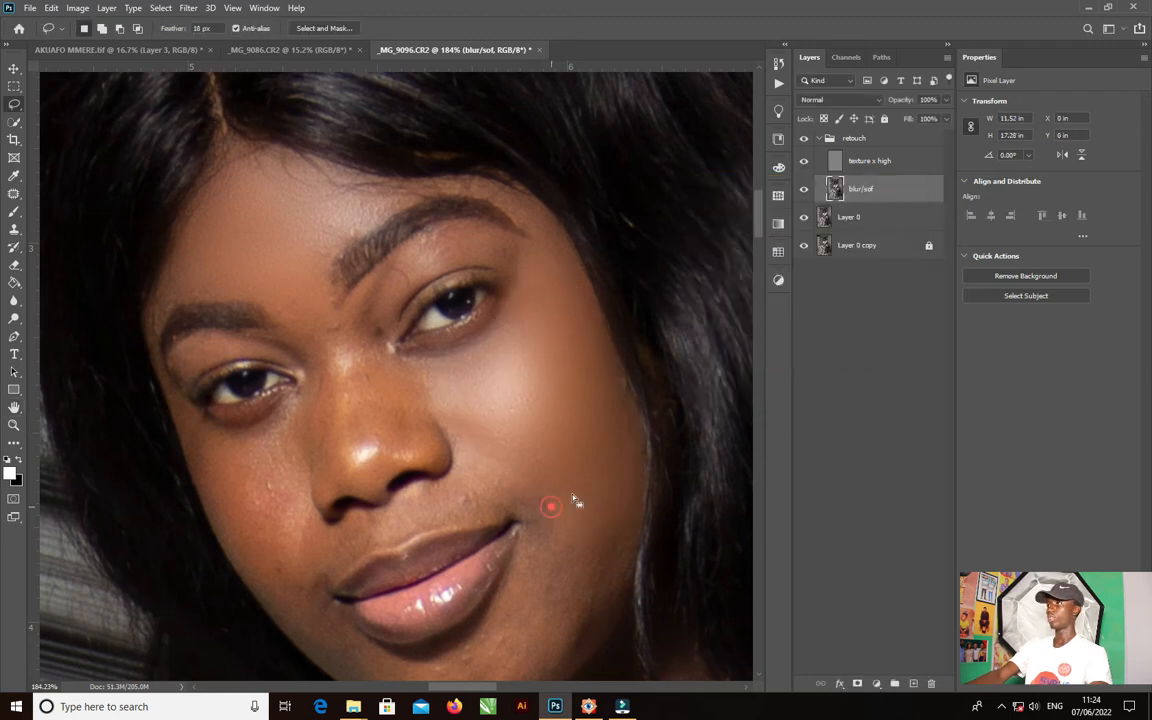
Step: Outline the lower cheek and jaw beside the mouth, apply a Gaussian Blur with a radius of 12.5 pixels and deselect
{"action": "scroll", "coordinate": [680, 212], "scroll_direction": "down", "scroll_amount": 5}
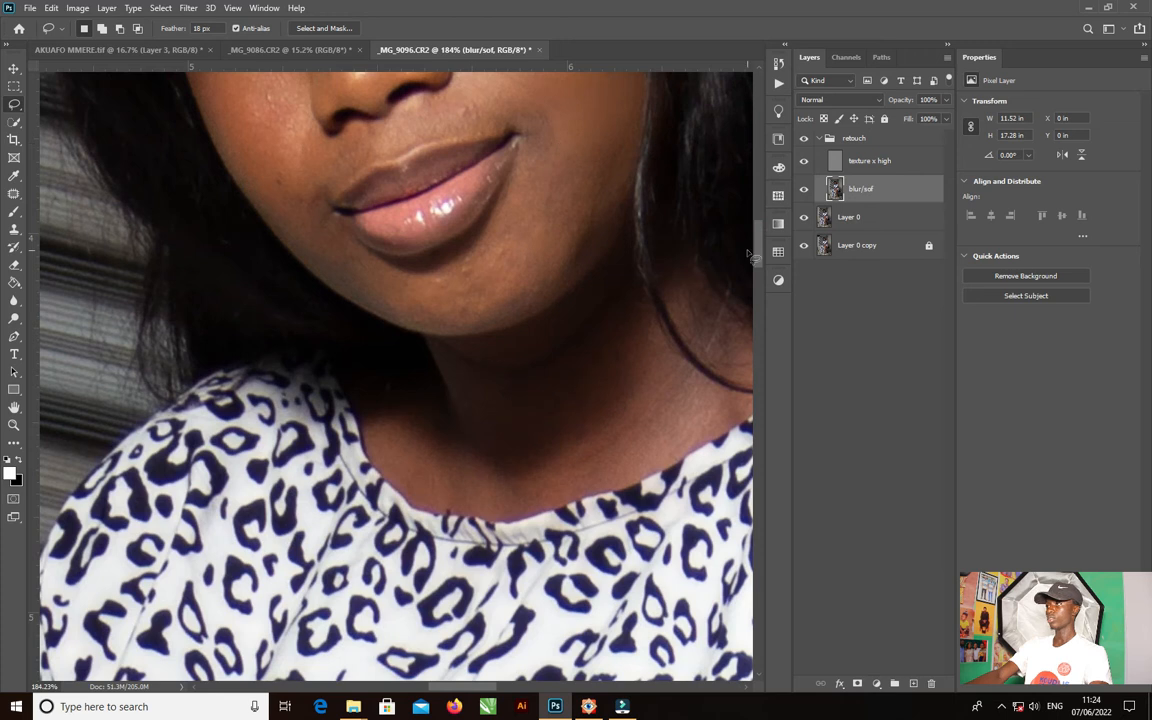
{"action": "scroll", "coordinate": [683, 221], "scroll_direction": "up", "scroll_amount": 4}
{"action": "mouse_move", "coordinate": [630, 233]}
{"action": "left_mouse_down"}
{"action": "mouse_move", "coordinate": [510, 247]}
{"action": "mouse_move", "coordinate": [521, 277]}
{"action": "mouse_move", "coordinate": [510, 348]}
{"action": "left_mouse_up"}
{"action": "left_click_drag", "start_coordinate": [537, 437], "coordinate": [580, 250]}
{"action": "right_click", "coordinate": [582, 158]}
{"action": "left_click", "coordinate": [610, 354]}
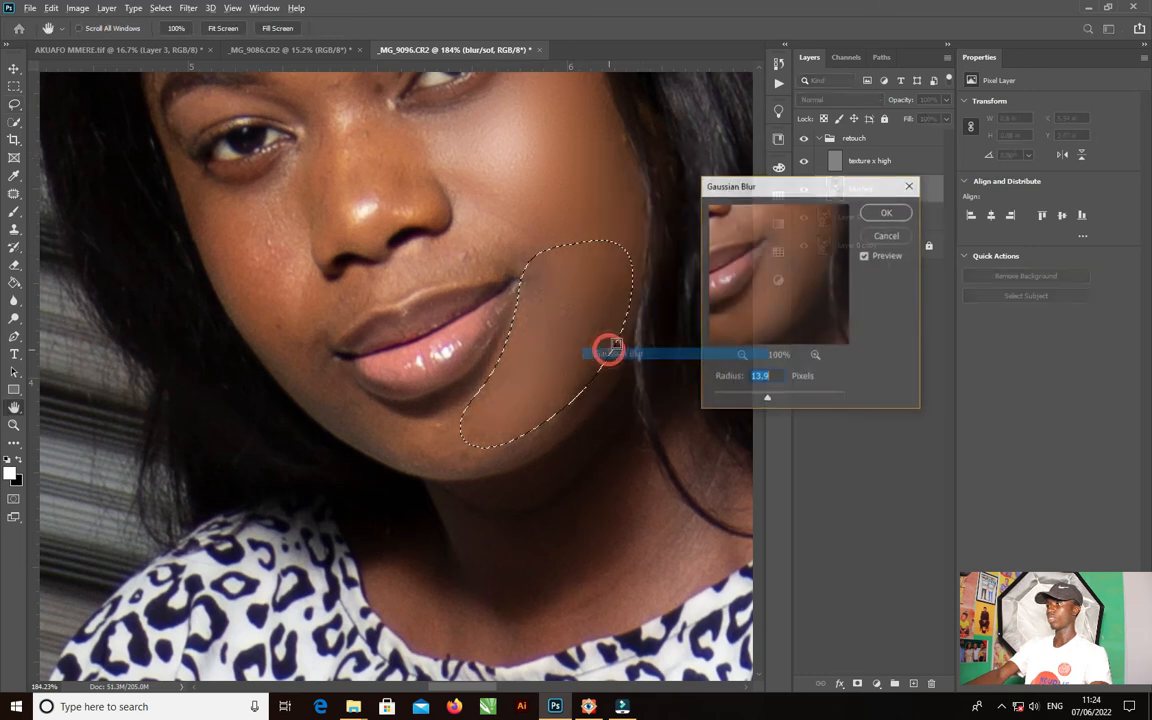
{"action": "left_click_drag", "start_coordinate": [764, 401], "coordinate": [766, 399]}
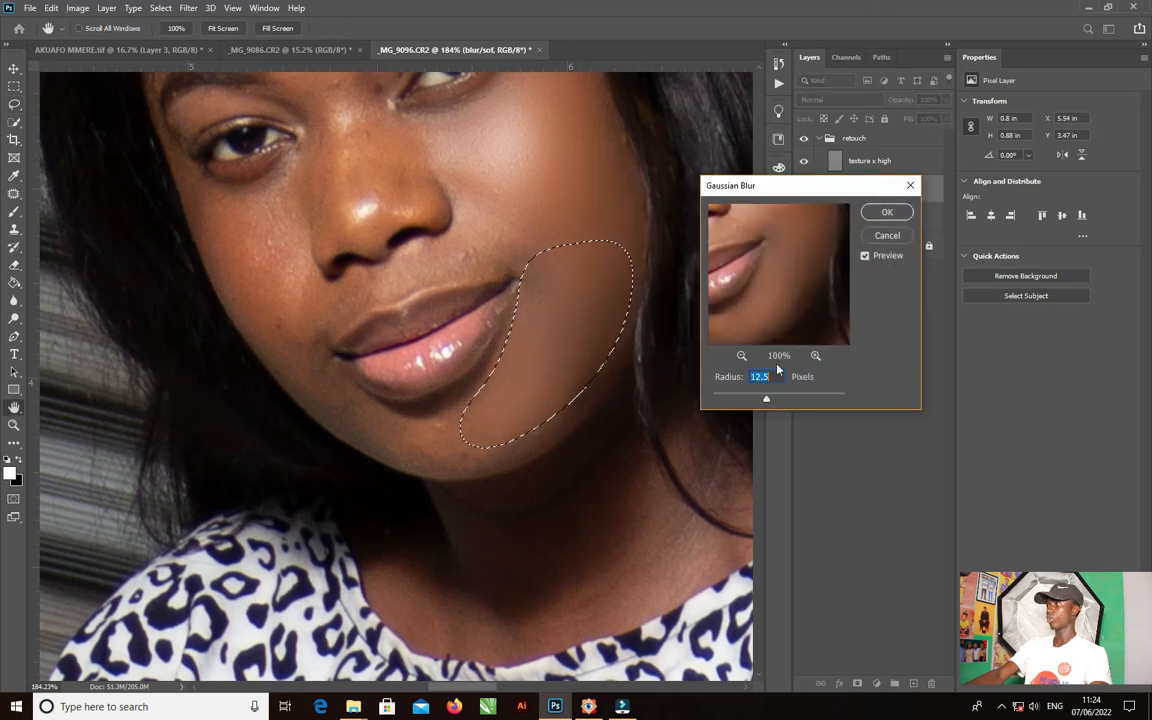
{"action": "left_click", "coordinate": [874, 215]}
{"action": "key", "text": "ctrl+d"}
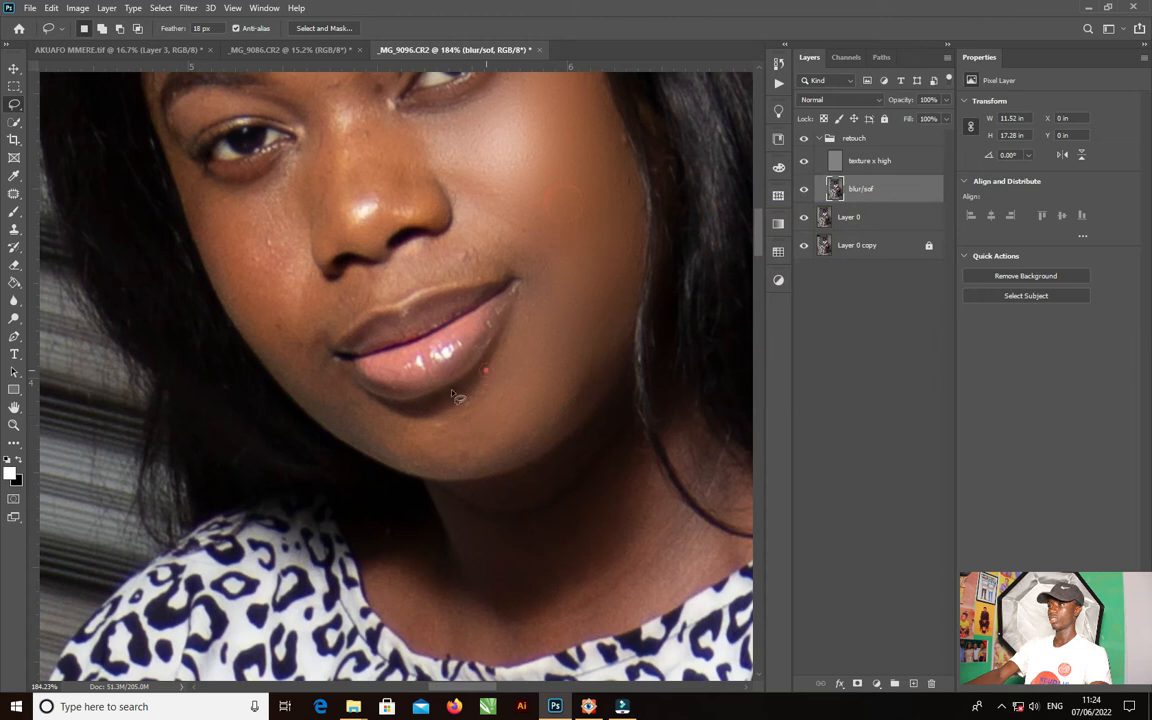
Step: Outline the chin below the lower lip, smooth it with the Gaussian Blur and deselect
{"action": "left_click_drag", "start_coordinate": [451, 393], "coordinate": [354, 408]}
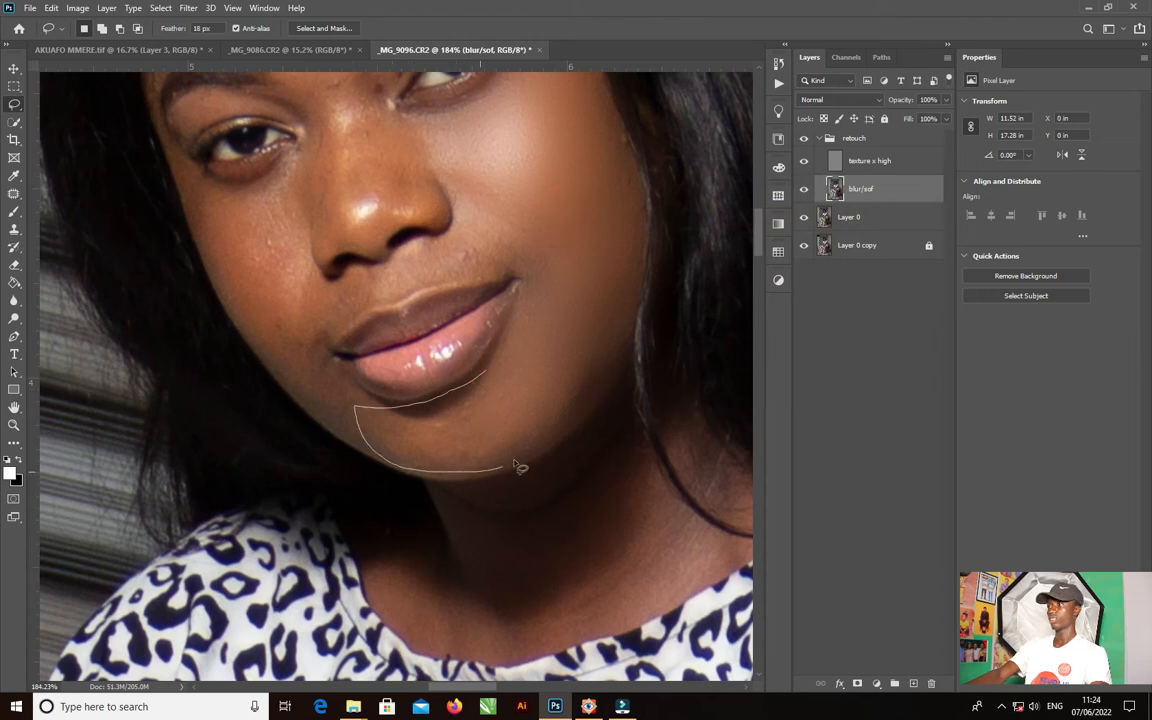
{"action": "left_click_drag", "start_coordinate": [519, 466], "coordinate": [536, 362]}
{"action": "right_click", "coordinate": [536, 258]}
{"action": "left_click", "coordinate": [623, 479]}
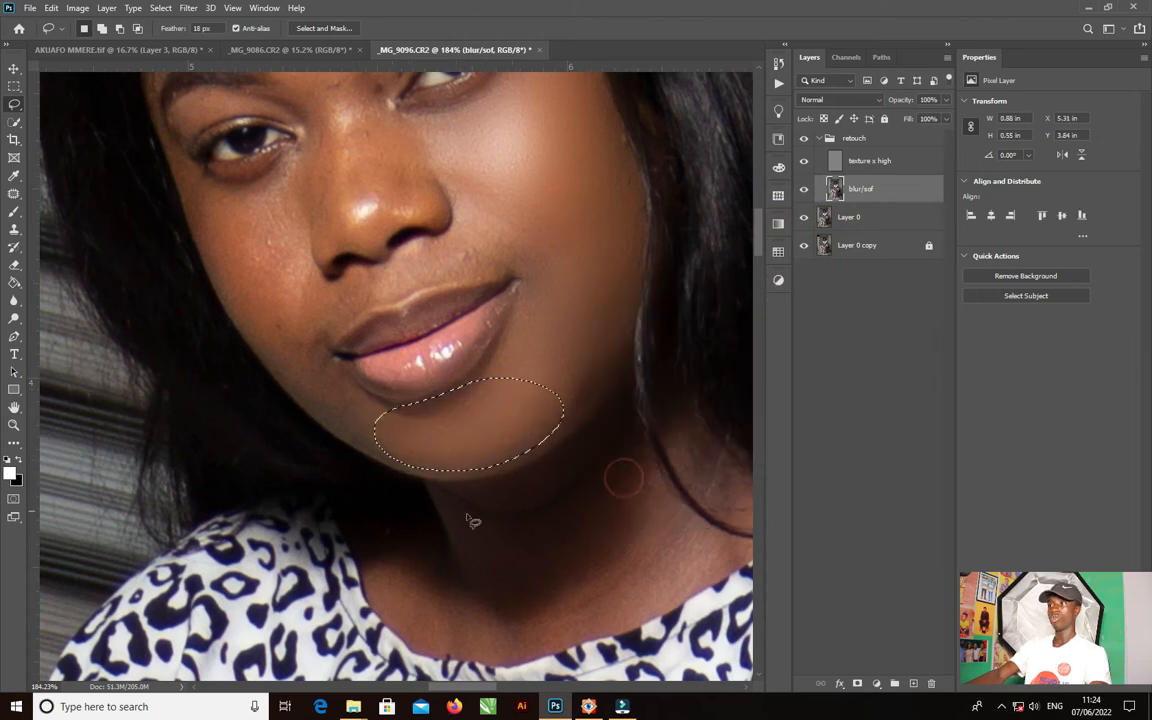
{"action": "left_click", "coordinate": [309, 391]}
Step: Outline the narrow strip of jaw beside the opposite mouth corner and apply a Gaussian Blur with a radius of 9.2 pixels
{"action": "left_click_drag", "start_coordinate": [382, 405], "coordinate": [279, 324]}
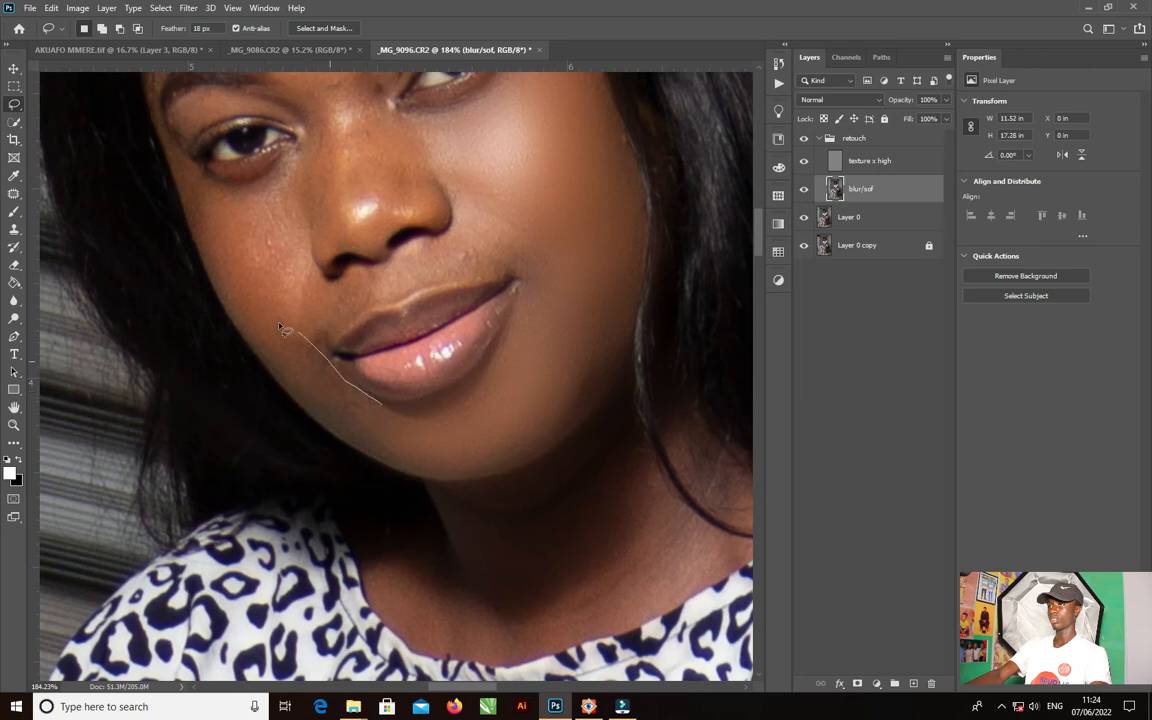
{"action": "left_click_drag", "start_coordinate": [327, 423], "coordinate": [384, 436]}
{"action": "right_click", "coordinate": [537, 257]}
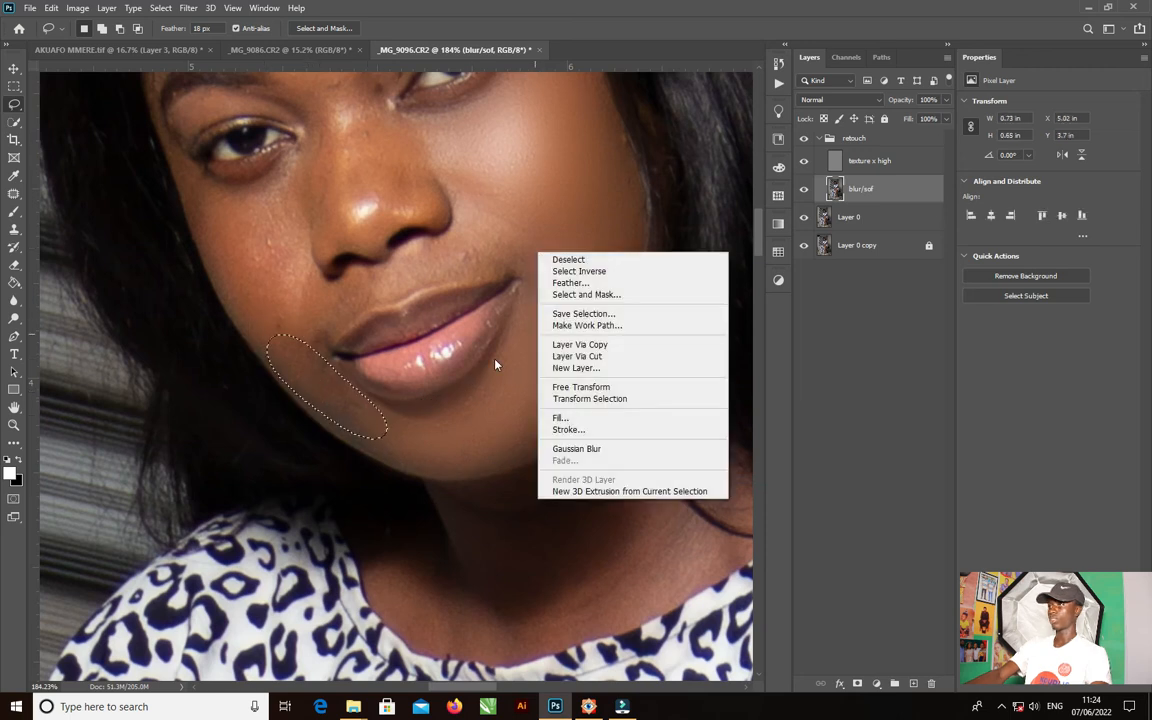
{"action": "left_click", "coordinate": [575, 450]}
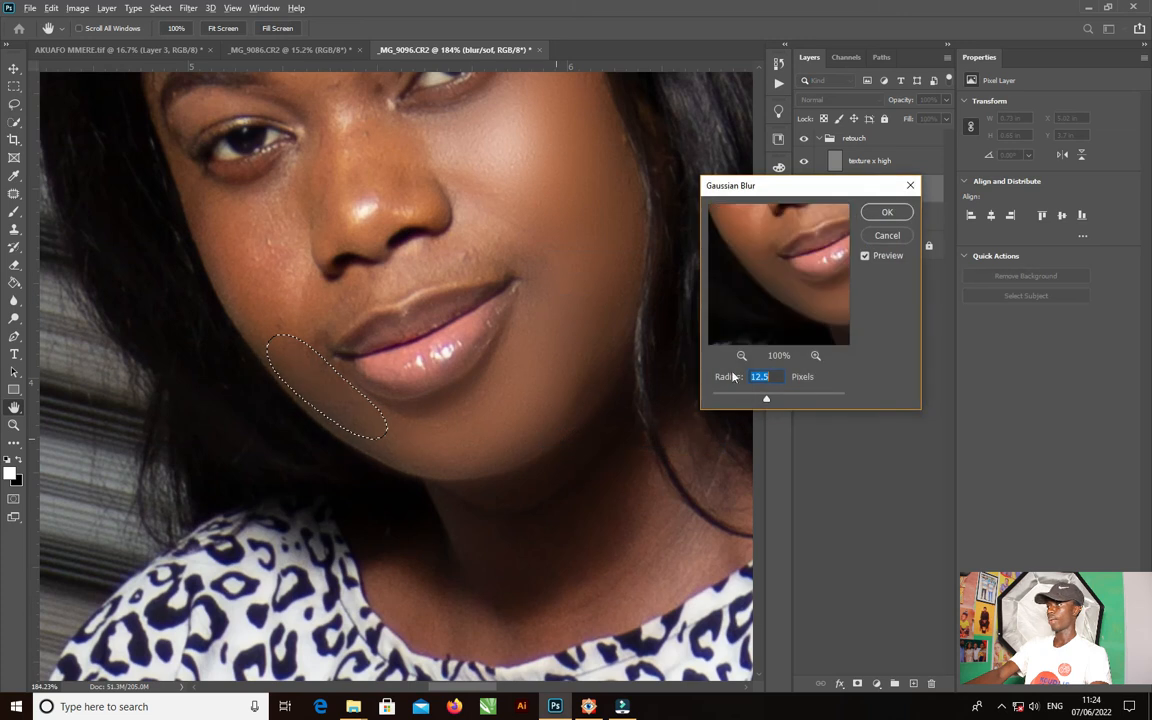
{"action": "left_click_drag", "start_coordinate": [767, 401], "coordinate": [761, 398]}
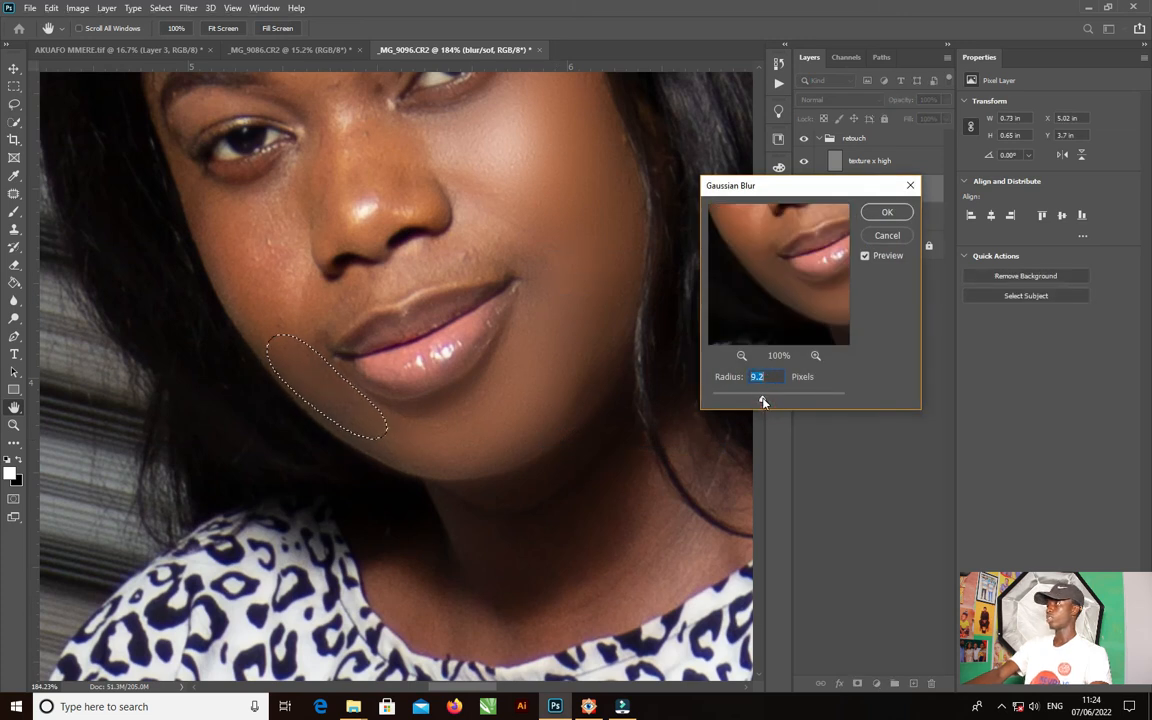
{"action": "left_click", "coordinate": [887, 212]}
Step: Outline the skin between the nose and the upper lip and repeat the Gaussian Blur on it
{"action": "mouse_move", "coordinate": [469, 220]}
{"action": "left_mouse_down"}
{"action": "mouse_move", "coordinate": [450, 242]}
{"action": "mouse_move", "coordinate": [474, 222]}
{"action": "left_mouse_up"}
{"action": "key", "text": "ctrl+alt+f"}
{"action": "left_click", "coordinate": [893, 212]}
Step: Outline the unsmoothed cheek under the other eye and apply a Gaussian Blur with a reduced radius
{"action": "scroll", "coordinate": [400, 300], "scroll_direction": "up", "scroll_amount": 3}
{"action": "mouse_move", "coordinate": [288, 263]}
{"action": "left_mouse_down"}
{"action": "mouse_move", "coordinate": [195, 288]}
{"action": "mouse_move", "coordinate": [322, 240]}
{"action": "mouse_move", "coordinate": [300, 255]}
{"action": "left_mouse_up"}
{"action": "right_click", "coordinate": [274, 285]}
{"action": "left_click", "coordinate": [314, 493]}
{"action": "left_click_drag", "start_coordinate": [760, 399], "coordinate": [756, 399]}
{"action": "left_click", "coordinate": [890, 214]}
Step: Smooth the remaining facial skin beside the nose and near the inner eye corner with further Gaussian Blurs and deselect
{"action": "right_click", "coordinate": [482, 137]}
{"action": "left_click", "coordinate": [520, 345]}
{"action": "left_click", "coordinate": [888, 213]}
{"action": "left_click_drag", "start_coordinate": [395, 212], "coordinate": [390, 208]}
{"action": "right_click", "coordinate": [482, 298]}
{"action": "left_click", "coordinate": [514, 506]}
{"action": "left_click", "coordinate": [888, 213]}
{"action": "left_click", "coordinate": [519, 260]}
Step: Outline the nose from the bridge down to the nostrils and apply a Gaussian Blur with a smaller radius
{"action": "mouse_move", "coordinate": [282, 187]}
{"action": "left_mouse_down"}
{"action": "mouse_move", "coordinate": [322, 338]}
{"action": "mouse_move", "coordinate": [444, 305]}
{"action": "left_mouse_up"}
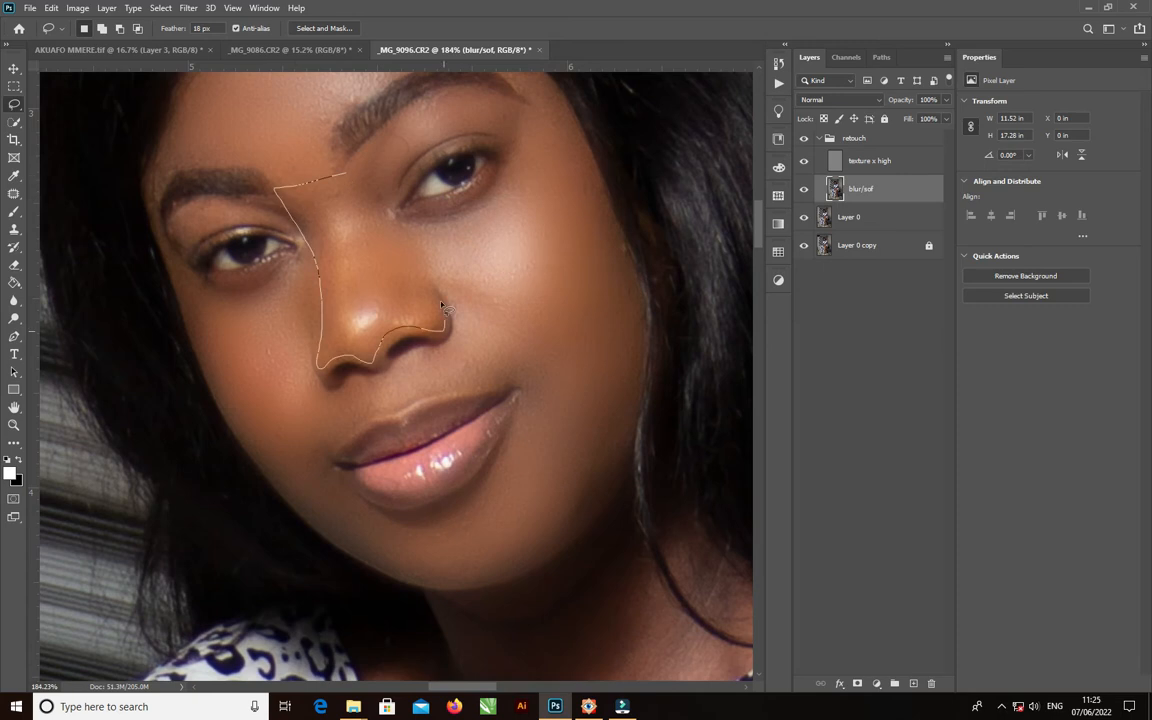
{"action": "right_click", "coordinate": [434, 147]}
{"action": "left_click", "coordinate": [468, 355]}
{"action": "left_click_drag", "start_coordinate": [756, 399], "coordinate": [752, 400]}
{"action": "left_click", "coordinate": [888, 213]}
Step: Outline the skin near the inner end of the eyebrow and apply the Gaussian Blur at the same radius
{"action": "mouse_move", "coordinate": [277, 187]}
{"action": "left_mouse_down"}
{"action": "mouse_move", "coordinate": [167, 255]}
{"action": "mouse_move", "coordinate": [331, 166]}
{"action": "mouse_move", "coordinate": [288, 188]}
{"action": "left_mouse_up"}
{"action": "left_click", "coordinate": [555, 260]}
{"action": "right_click", "coordinate": [597, 191]}
{"action": "left_click", "coordinate": [630, 399]}
{"action": "left_click", "coordinate": [888, 213]}
Step: Outline the neck skin between the chin and the dress neckline and apply the Gaussian Blur
{"action": "scroll", "coordinate": [492, 100], "scroll_direction": "down", "scroll_amount": 4}
{"action": "mouse_move", "coordinate": [595, 368]}
{"action": "left_mouse_down"}
{"action": "mouse_move", "coordinate": [463, 429]}
{"action": "mouse_move", "coordinate": [596, 372]}
{"action": "left_mouse_up"}
{"action": "right_click", "coordinate": [588, 295]}
{"action": "left_click_drag", "start_coordinate": [408, 456], "coordinate": [510, 468]}
{"action": "right_click", "coordinate": [515, 375]}
{"action": "left_click", "coordinate": [549, 582]}
{"action": "left_click", "coordinate": [888, 213]}
Step: Outline the brighter cheek from the temple to mouth level again and apply a Gaussian Blur with a radius of 10.0 pixels
{"action": "left_click_drag", "start_coordinate": [598, 243], "coordinate": [571, 257]}
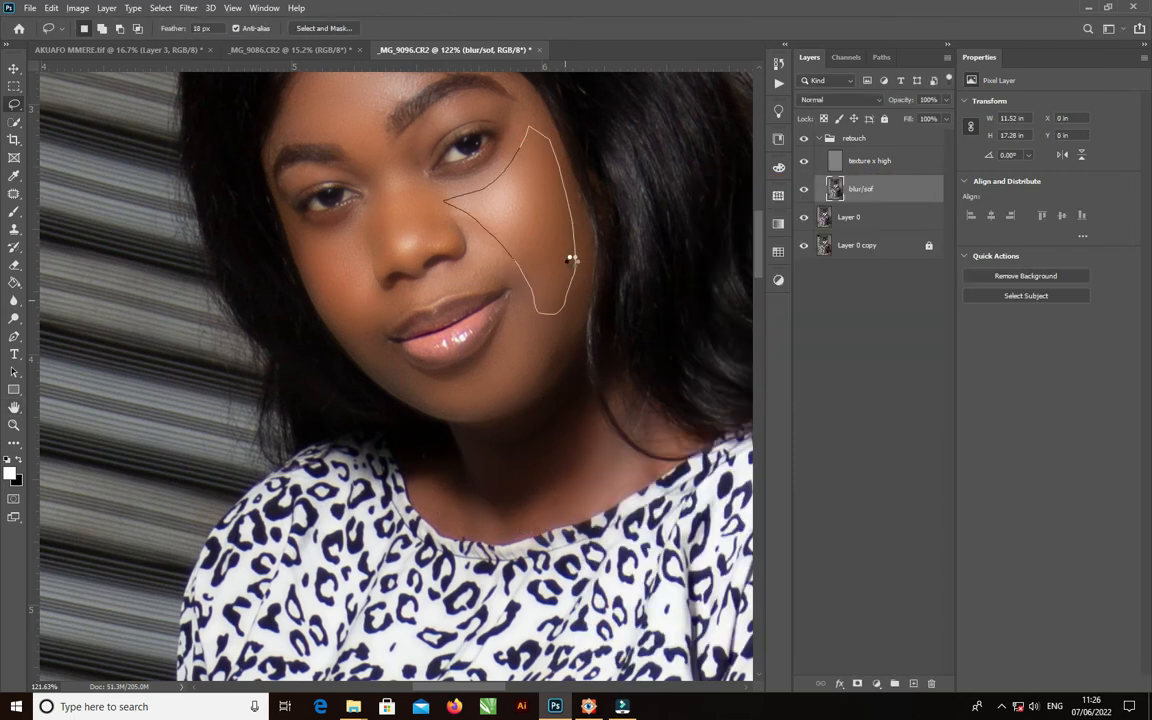
{"action": "right_click", "coordinate": [515, 121]}
{"action": "left_click", "coordinate": [549, 328]}
{"action": "left_click_drag", "start_coordinate": [746, 399], "coordinate": [765, 400]}
{"action": "left_click", "coordinate": [888, 213]}
Step: Outline the opposite cheek beside the nose and apply a Gaussian Blur with a lower radius
{"action": "left_click_drag", "start_coordinate": [313, 266], "coordinate": [316, 255]}
{"action": "right_click", "coordinate": [482, 170]}
{"action": "left_click", "coordinate": [525, 377]}
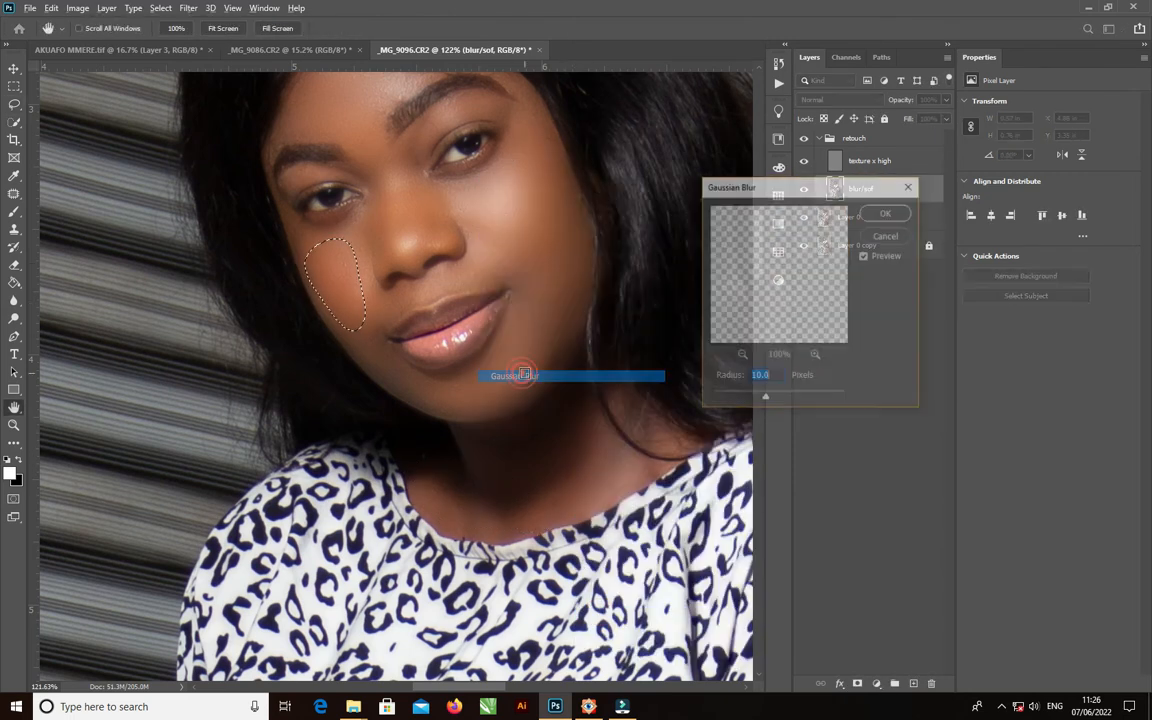
{"action": "left_click_drag", "start_coordinate": [765, 399], "coordinate": [754, 400]}
{"action": "left_click", "coordinate": [888, 213]}
Step: Outline the upper part of the arm wearing the gold bracelet and apply the Gaussian Blur
{"action": "mouse_move", "coordinate": [758, 241]}
{"action": "left_mouse_down"}
{"action": "mouse_move", "coordinate": [759, 230]}
{"action": "mouse_move", "coordinate": [758, 329]}
{"action": "left_mouse_up"}
{"action": "scroll", "coordinate": [195, 398], "scroll_direction": "up", "scroll_amount": 4}
{"action": "mouse_move", "coordinate": [282, 372]}
{"action": "left_mouse_down"}
{"action": "mouse_move", "coordinate": [321, 508]}
{"action": "mouse_move", "coordinate": [288, 385]}
{"action": "left_mouse_up"}
{"action": "right_click", "coordinate": [320, 246]}
{"action": "left_click", "coordinate": [352, 446]}
{"action": "left_click", "coordinate": [888, 213]}
Step: Outline the forearm skin above the gold bracelet and smooth it with the Gaussian Blur
{"action": "left_click_drag", "start_coordinate": [758, 318], "coordinate": [758, 341]}
{"action": "mouse_move", "coordinate": [320, 242]}
{"action": "left_mouse_down"}
{"action": "mouse_move", "coordinate": [400, 465]}
{"action": "mouse_move", "coordinate": [320, 246]}
{"action": "left_mouse_up"}
{"action": "right_click", "coordinate": [358, 212]}
{"action": "left_click", "coordinate": [391, 416]}
{"action": "left_click", "coordinate": [888, 213]}
Step: Outline the back of the hand below the gold bracelet and apply the Gaussian Blur
{"action": "left_click_drag", "start_coordinate": [758, 340], "coordinate": [758, 357]}
{"action": "mouse_move", "coordinate": [442, 252]}
{"action": "left_mouse_down"}
{"action": "mouse_move", "coordinate": [373, 502]}
{"action": "mouse_move", "coordinate": [446, 256]}
{"action": "left_mouse_up"}
{"action": "right_click", "coordinate": [499, 207]}
{"action": "left_click", "coordinate": [515, 411]}
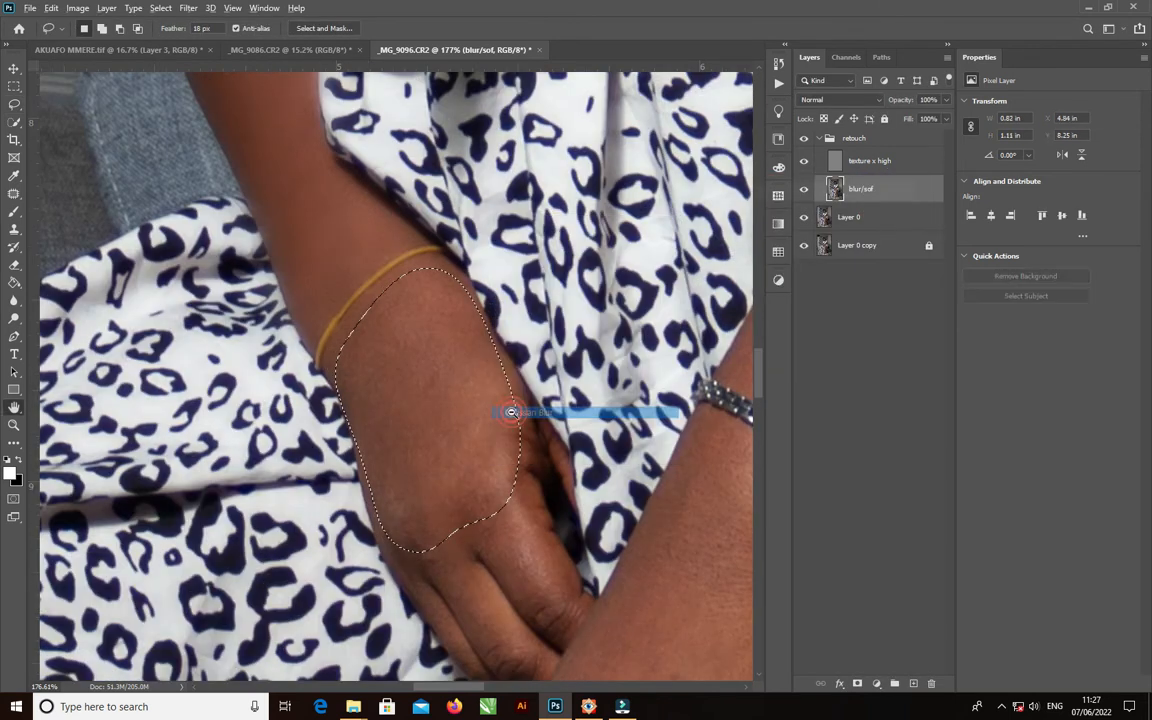
{"action": "left_click", "coordinate": [888, 213]}
Step: Smooth the lower part of the gold-bracelet hand and its finger skin with lasso selections and the Gaussian Blur
{"action": "left_click_drag", "start_coordinate": [758, 366], "coordinate": [758, 380]}
{"action": "mouse_move", "coordinate": [514, 312]}
{"action": "left_mouse_down"}
{"action": "mouse_move", "coordinate": [495, 409]}
{"action": "mouse_move", "coordinate": [518, 318]}
{"action": "left_mouse_up"}
{"action": "right_click", "coordinate": [499, 217]}
{"action": "left_click", "coordinate": [526, 414]}
{"action": "left_click_drag", "start_coordinate": [513, 442], "coordinate": [506, 432]}
{"action": "right_click", "coordinate": [451, 238]}
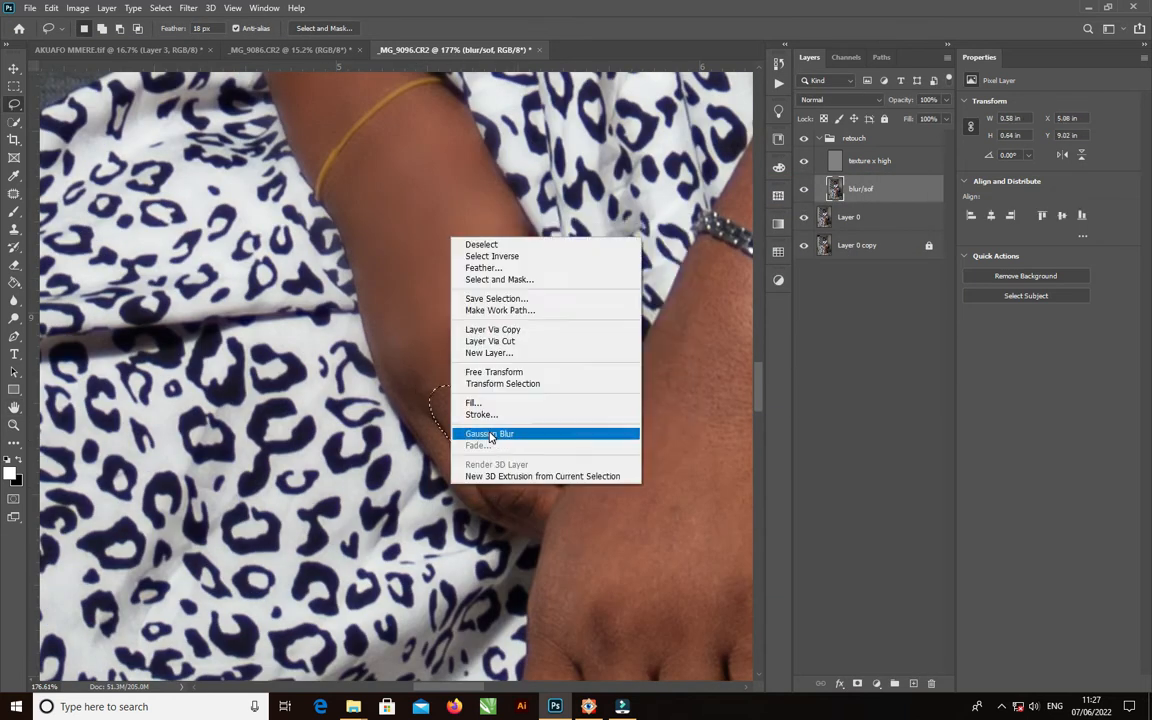
{"action": "left_click", "coordinate": [491, 435]}
Step: Outline the wrist below the silver bracelet and apply a Gaussian Blur with a radius of 5.6 pixels
{"action": "left_click_drag", "start_coordinate": [455, 687], "coordinate": [477, 687]}
{"action": "mouse_move", "coordinate": [620, 352]}
{"action": "left_mouse_down"}
{"action": "mouse_move", "coordinate": [572, 456]}
{"action": "mouse_move", "coordinate": [620, 352]}
{"action": "left_mouse_up"}
{"action": "right_click", "coordinate": [525, 318]}
{"action": "left_click", "coordinate": [556, 518]}
{"action": "left_click", "coordinate": [750, 398]}
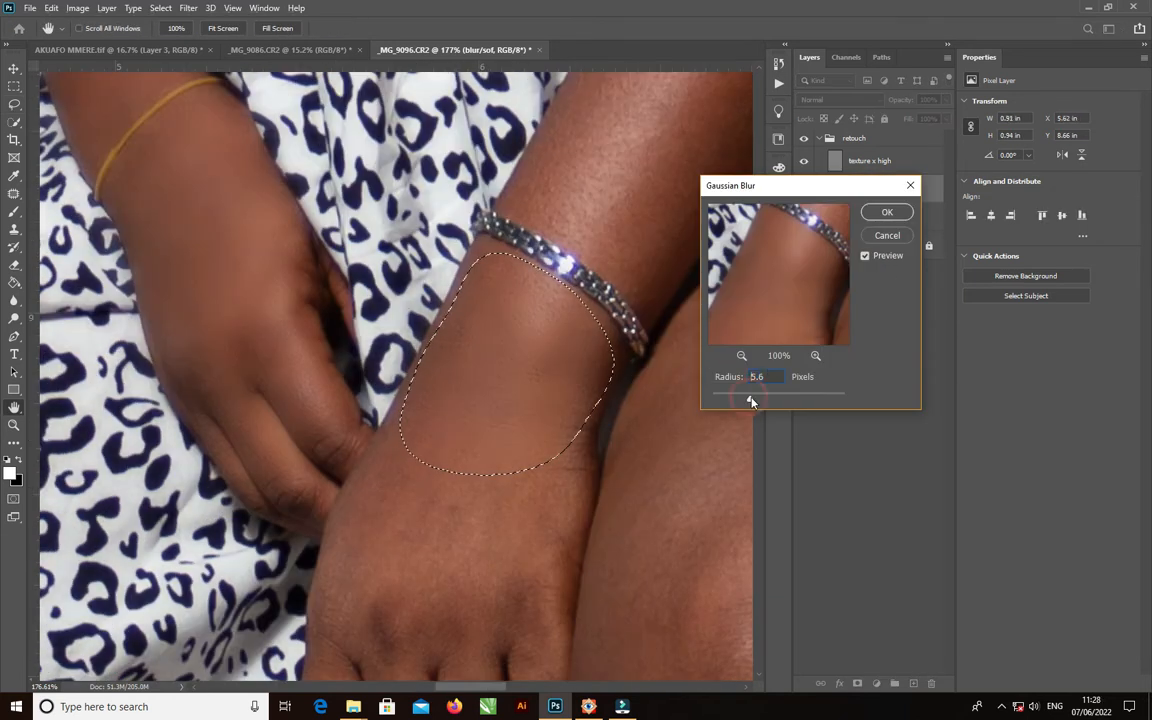
{"action": "left_click", "coordinate": [888, 213]}
Step: Outline the back of the ringed hand down to the knuckles and apply the Gaussian Blur
{"action": "left_click_drag", "start_coordinate": [758, 386], "coordinate": [758, 398]}
{"action": "mouse_move", "coordinate": [406, 242]}
{"action": "left_mouse_down"}
{"action": "mouse_move", "coordinate": [544, 499]}
{"action": "mouse_move", "coordinate": [412, 240]}
{"action": "mouse_move", "coordinate": [501, 486]}
{"action": "mouse_move", "coordinate": [458, 205]}
{"action": "left_mouse_up"}
{"action": "right_click", "coordinate": [553, 185]}
{"action": "left_click", "coordinate": [583, 384]}
{"action": "left_click", "coordinate": [752, 398]}
{"action": "left_click", "coordinate": [886, 213]}
{"action": "right_click", "coordinate": [521, 158]}
Step: Outline the two fingers on the outer side of the ring one after the other and blur each with Gaussian Blur
{"action": "left_click_drag", "start_coordinate": [758, 400], "coordinate": [758, 416]}
{"action": "mouse_move", "coordinate": [386, 450]}
{"action": "left_mouse_down"}
{"action": "mouse_move", "coordinate": [424, 302]}
{"action": "mouse_move", "coordinate": [390, 450]}
{"action": "left_mouse_up"}
{"action": "right_click", "coordinate": [418, 180]}
{"action": "left_click", "coordinate": [448, 377]}
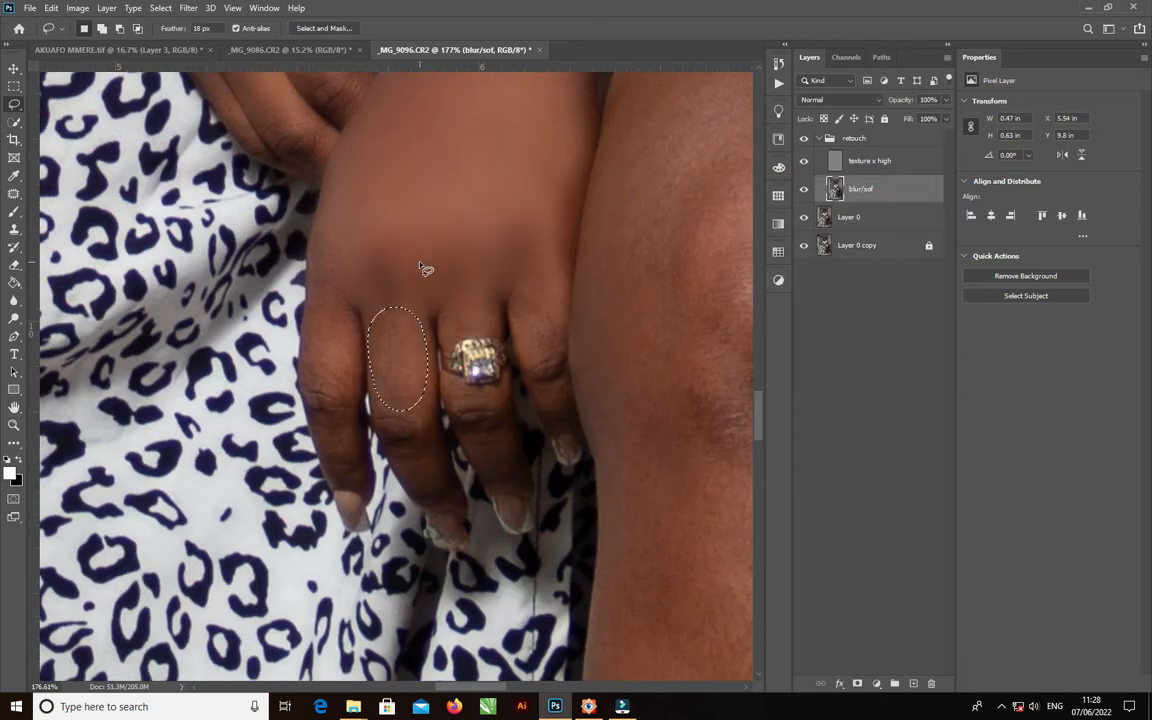
{"action": "mouse_move", "coordinate": [358, 354]}
{"action": "left_mouse_down"}
{"action": "mouse_move", "coordinate": [323, 459]}
{"action": "mouse_move", "coordinate": [358, 360]}
{"action": "left_mouse_up"}
{"action": "right_click", "coordinate": [382, 293]}
{"action": "left_click", "coordinate": [420, 490]}
Step: Outline the finger between the ring and the knee, apply the Gaussian Blur and deselect
{"action": "left_click_drag", "start_coordinate": [522, 288], "coordinate": [524, 291]}
{"action": "right_click", "coordinate": [507, 150]}
{"action": "left_click", "coordinate": [532, 349]}
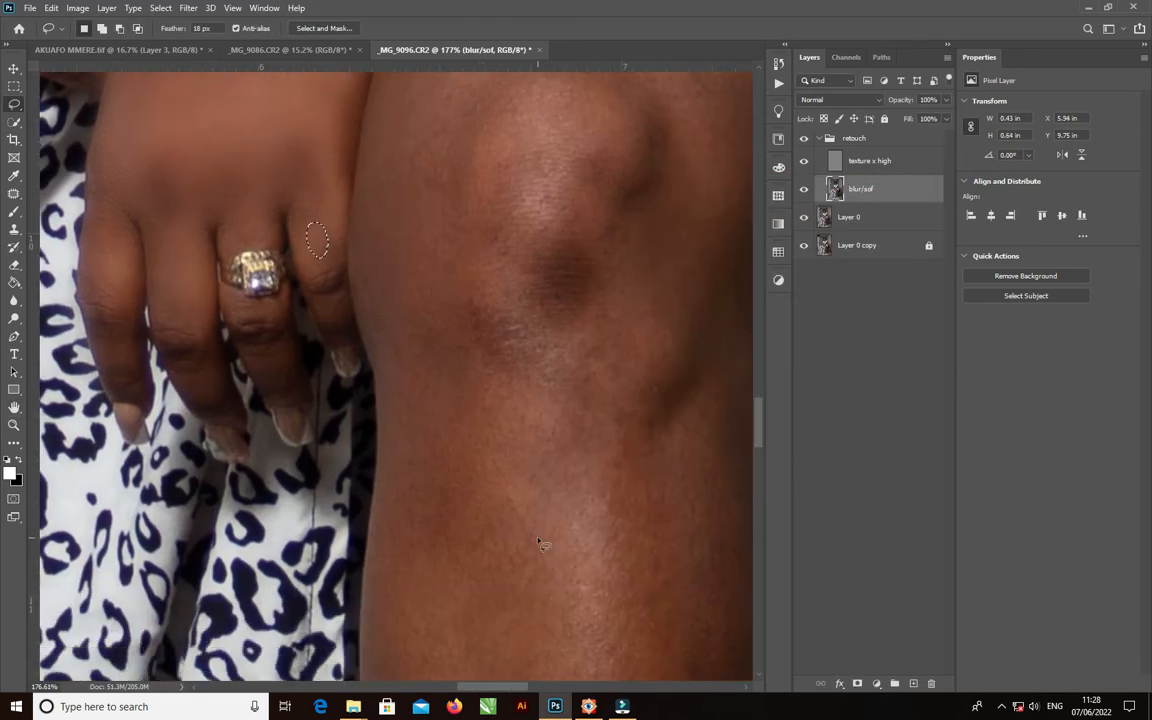
{"action": "key", "text": "ctrl+d"}
Step: Outline the forearm just above the silver bracelet and apply a Gaussian Blur with a radius of 8.2 pixels
{"action": "left_click_drag", "start_coordinate": [758, 422], "coordinate": [757, 368]}
{"action": "mouse_move", "coordinate": [410, 265]}
{"action": "left_mouse_down"}
{"action": "mouse_move", "coordinate": [355, 368]}
{"action": "mouse_move", "coordinate": [638, 283]}
{"action": "mouse_move", "coordinate": [412, 262]}
{"action": "left_mouse_up"}
{"action": "right_click", "coordinate": [530, 200]}
{"action": "left_click", "coordinate": [560, 398]}
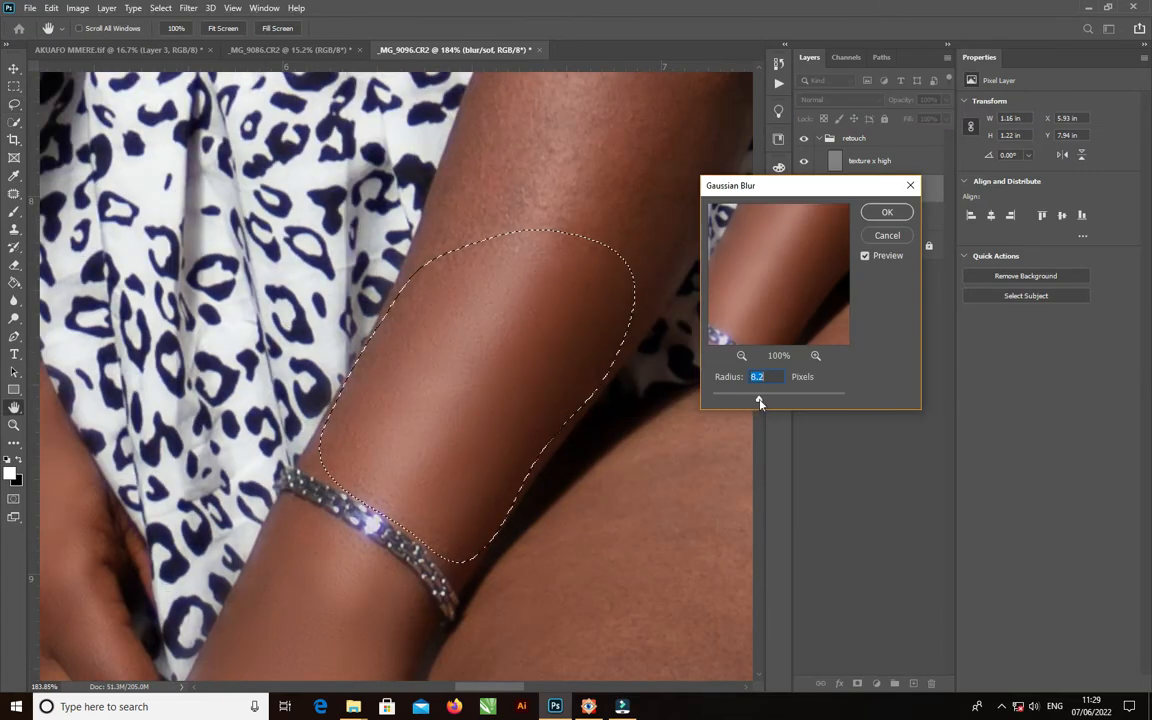
{"action": "left_click", "coordinate": [886, 213]}
Step: Outline the upper forearm toward the elbow and apply the Gaussian Blur at the same radius
{"action": "left_click_drag", "start_coordinate": [490, 687], "coordinate": [503, 687]}
{"action": "left_click_drag", "start_coordinate": [757, 382], "coordinate": [757, 360]}
{"action": "mouse_move", "coordinate": [403, 201]}
{"action": "left_mouse_down"}
{"action": "mouse_move", "coordinate": [318, 422]}
{"action": "mouse_move", "coordinate": [408, 196]}
{"action": "left_mouse_up"}
{"action": "right_click", "coordinate": [537, 177]}
{"action": "left_click", "coordinate": [578, 377]}
{"action": "left_click", "coordinate": [886, 213]}
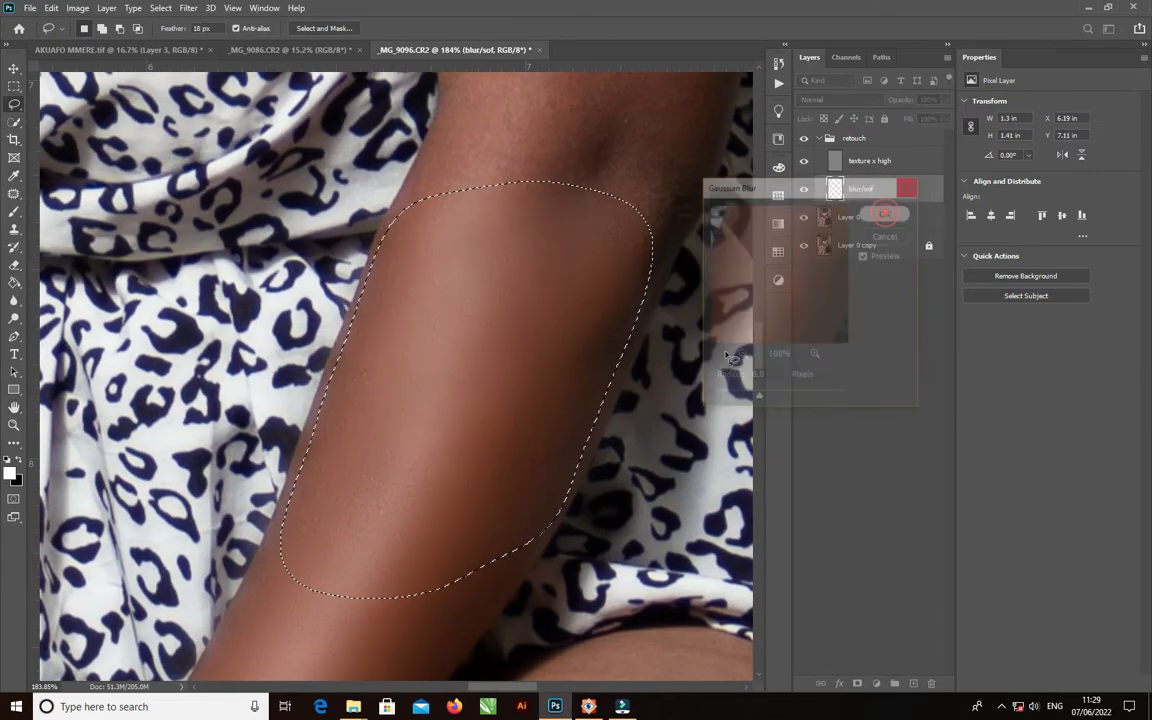
Step: Outline the length of forearm between the elbow and the silver bracelet and apply another Gaussian Blur to even it out
{"action": "left_click_drag", "start_coordinate": [630, 190], "coordinate": [537, 401]}
{"action": "mouse_move", "coordinate": [633, 229]}
{"action": "left_mouse_down"}
{"action": "mouse_move", "coordinate": [584, 230]}
{"action": "mouse_move", "coordinate": [556, 435]}
{"action": "left_mouse_up"}
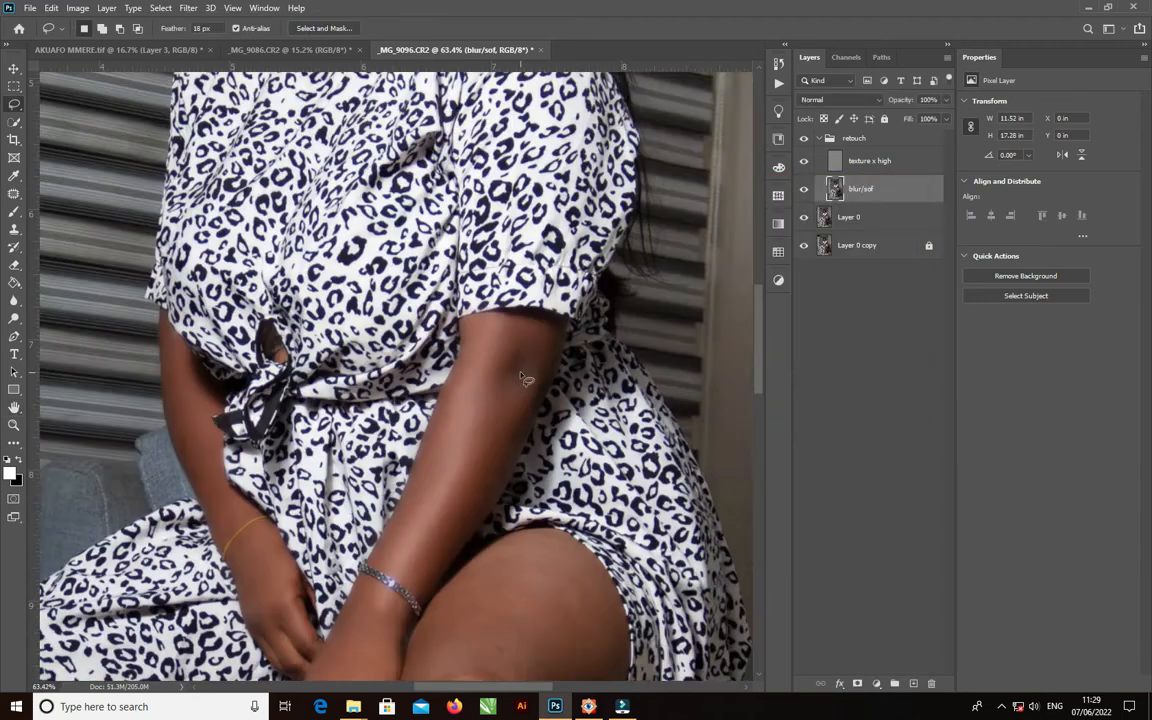
{"action": "left_click_drag", "start_coordinate": [468, 334], "coordinate": [515, 351]}
{"action": "left_click_drag", "start_coordinate": [380, 502], "coordinate": [513, 352]}
{"action": "right_click", "coordinate": [463, 371]}
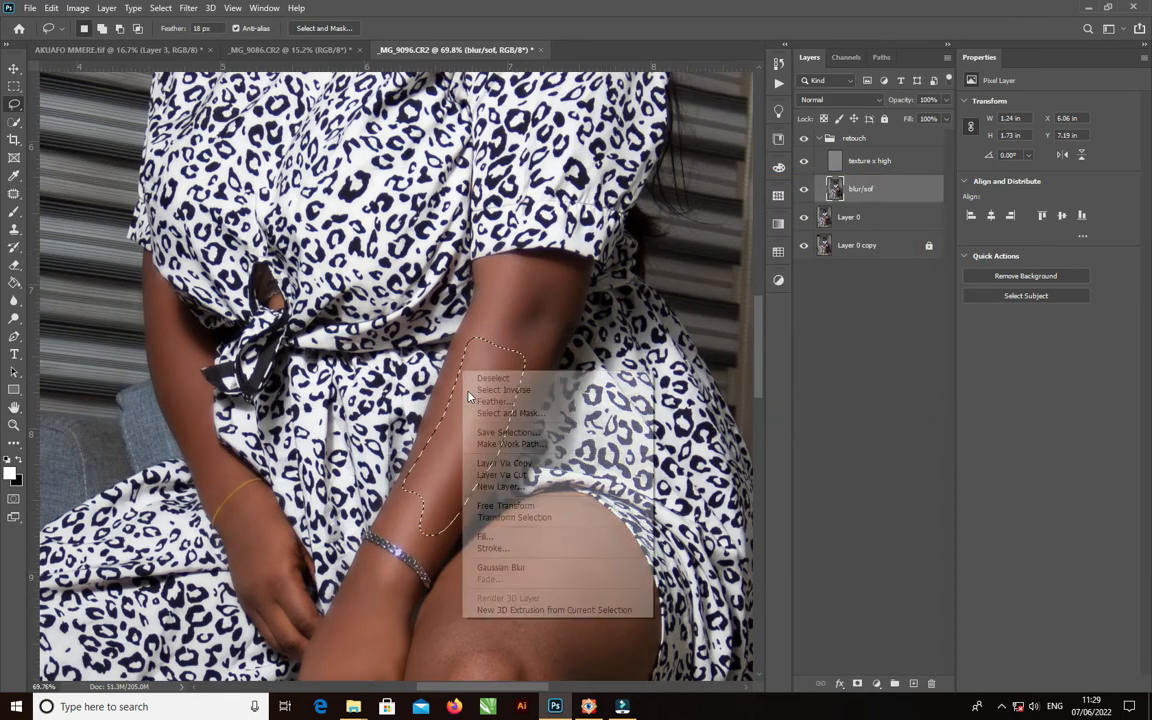
{"action": "left_click", "coordinate": [502, 566]}
{"action": "left_click", "coordinate": [887, 211]}
Step: Outline the broad area of thigh above the knee, smooth it with a Gaussian Blur of 18 pixels and deselect
{"action": "scroll", "coordinate": [630, 365], "scroll_direction": "down", "scroll_amount": 5}
{"action": "scroll", "coordinate": [628, 368], "scroll_direction": "up", "scroll_amount": 5}
{"action": "mouse_move", "coordinate": [657, 251]}
{"action": "left_mouse_down"}
{"action": "mouse_move", "coordinate": [502, 108]}
{"action": "mouse_move", "coordinate": [575, 560]}
{"action": "mouse_move", "coordinate": [660, 255]}
{"action": "mouse_move", "coordinate": [480, 117]}
{"action": "mouse_move", "coordinate": [650, 275]}
{"action": "left_mouse_up"}
{"action": "right_click", "coordinate": [471, 200]}
{"action": "left_click", "coordinate": [503, 393]}
{"action": "left_click", "coordinate": [887, 212]}
{"action": "key", "text": "ctrl+d"}
{"action": "right_click", "coordinate": [533, 132]}
{"action": "left_click", "coordinate": [573, 327]}
{"action": "left_click_drag", "start_coordinate": [757, 400], "coordinate": [769, 400]}
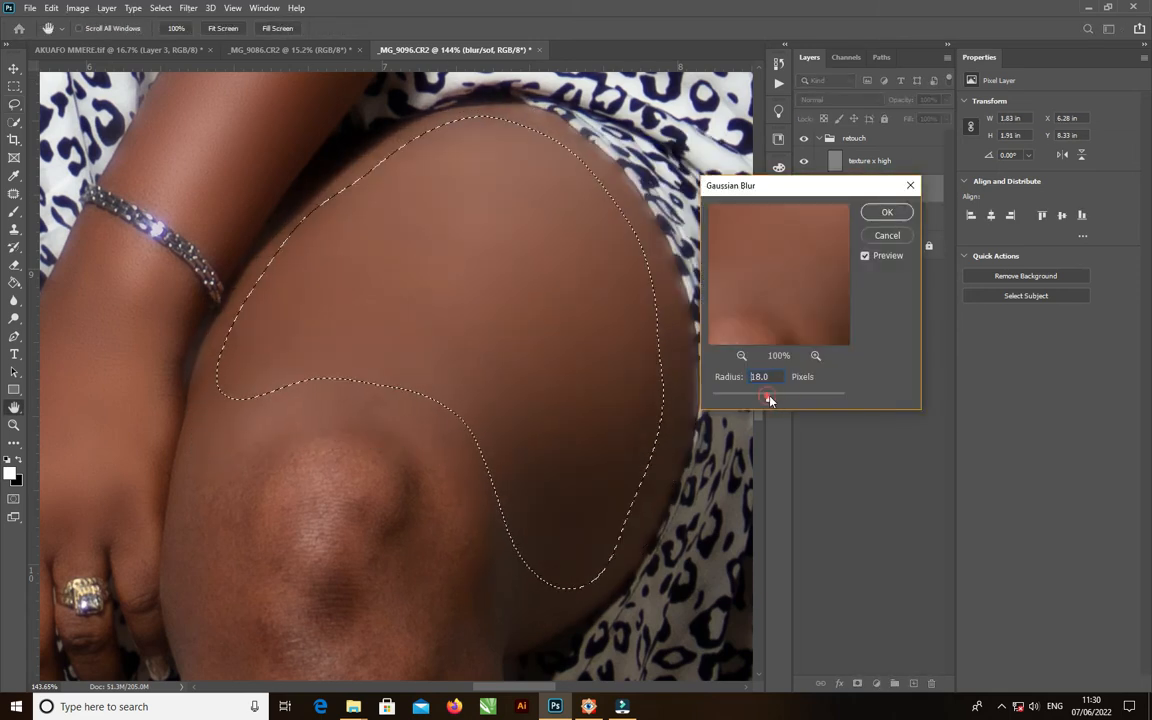
{"action": "left_click", "coordinate": [887, 212]}
{"action": "key", "text": "ctrl+d"}
Step: Outline another part of the thigh beside the knee, apply the Gaussian Blur again and deselect
{"action": "scroll", "coordinate": [600, 330], "scroll_direction": "down", "scroll_amount": 4}
{"action": "scroll", "coordinate": [560, 440], "scroll_direction": "up", "scroll_amount": 3}
{"action": "mouse_move", "coordinate": [555, 411]}
{"action": "left_mouse_down"}
{"action": "mouse_move", "coordinate": [290, 355]}
{"action": "mouse_move", "coordinate": [550, 400]}
{"action": "left_mouse_up"}
{"action": "right_click", "coordinate": [416, 216]}
{"action": "left_click", "coordinate": [455, 412]}
{"action": "key", "text": "ctrl+d"}
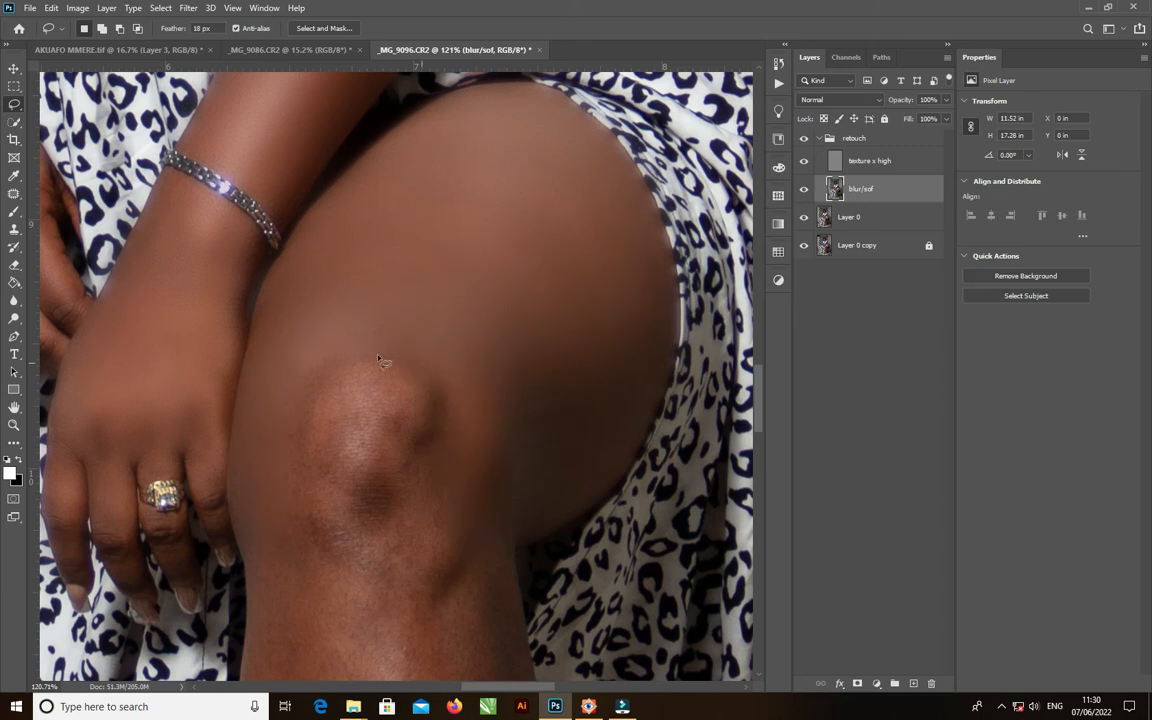
Step: Blur the upper kneecap, then outline the dark patch below it and apply a Gaussian Blur of 30.4 pixels
{"action": "left_click_drag", "start_coordinate": [381, 360], "coordinate": [400, 366]}
{"action": "right_click", "coordinate": [422, 249]}
{"action": "left_click", "coordinate": [461, 445]}
{"action": "left_click_drag", "start_coordinate": [455, 411], "coordinate": [448, 413]}
{"action": "left_click", "coordinate": [461, 445]}
{"action": "left_click_drag", "start_coordinate": [766, 401], "coordinate": [776, 401]}
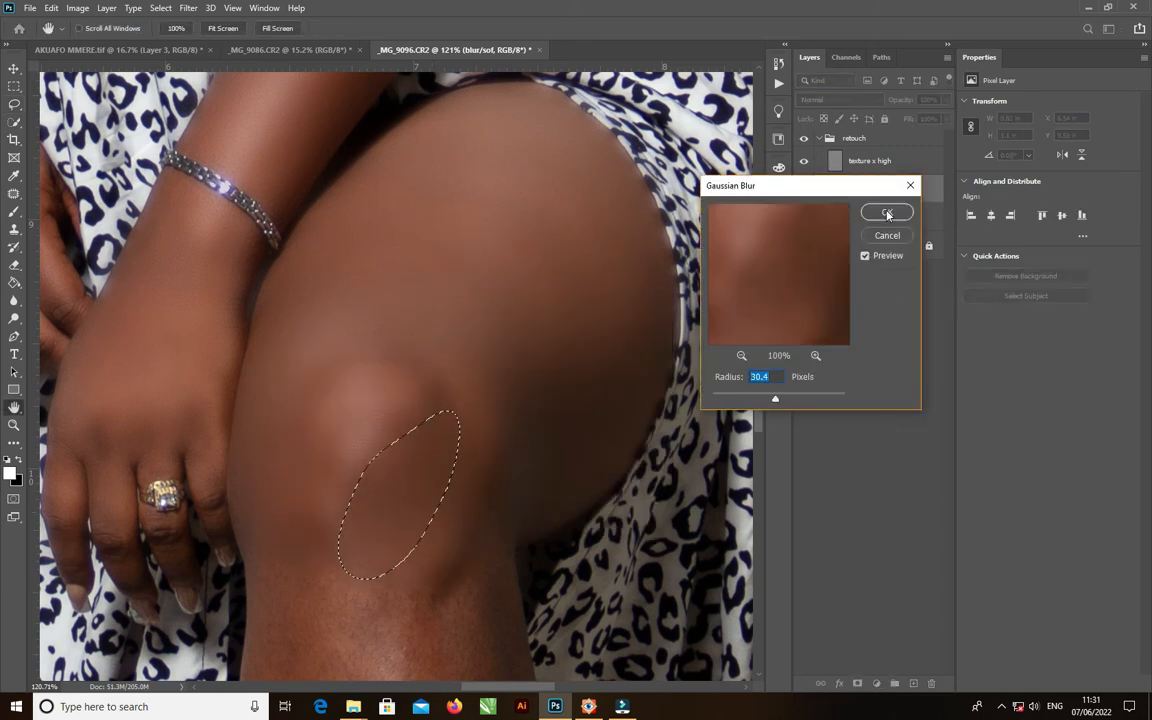
{"action": "left_click", "coordinate": [887, 215]}
{"action": "key", "text": "ctrl+d"}
Step: Outline the skin at the side of the knee and apply a Gaussian Blur with a radius of 18 pixels
{"action": "left_click_drag", "start_coordinate": [499, 378], "coordinate": [490, 356]}
{"action": "right_click", "coordinate": [518, 284]}
{"action": "left_click", "coordinate": [555, 480]}
{"action": "left_click_drag", "start_coordinate": [774, 401], "coordinate": [769, 401]}
{"action": "left_click", "coordinate": [882, 217]}
Step: Outline the skin beside and below the knee, followed by the upper shin, applying the 18-pixel Gaussian Blur to each
{"action": "scroll", "coordinate": [490, 255], "scroll_direction": "down", "scroll_amount": 3}
{"action": "mouse_move", "coordinate": [489, 252]}
{"action": "left_mouse_down"}
{"action": "mouse_move", "coordinate": [478, 640]}
{"action": "mouse_move", "coordinate": [492, 260]}
{"action": "left_mouse_up"}
{"action": "right_click", "coordinate": [493, 210]}
{"action": "left_click", "coordinate": [520, 408]}
{"action": "left_click", "coordinate": [887, 213]}
{"action": "mouse_move", "coordinate": [424, 335]}
{"action": "left_mouse_down"}
{"action": "mouse_move", "coordinate": [329, 335]}
{"action": "mouse_move", "coordinate": [440, 419]}
{"action": "mouse_move", "coordinate": [428, 340]}
{"action": "left_mouse_up"}
{"action": "right_click", "coordinate": [437, 290]}
{"action": "left_click", "coordinate": [475, 486]}
{"action": "left_click", "coordinate": [887, 212]}
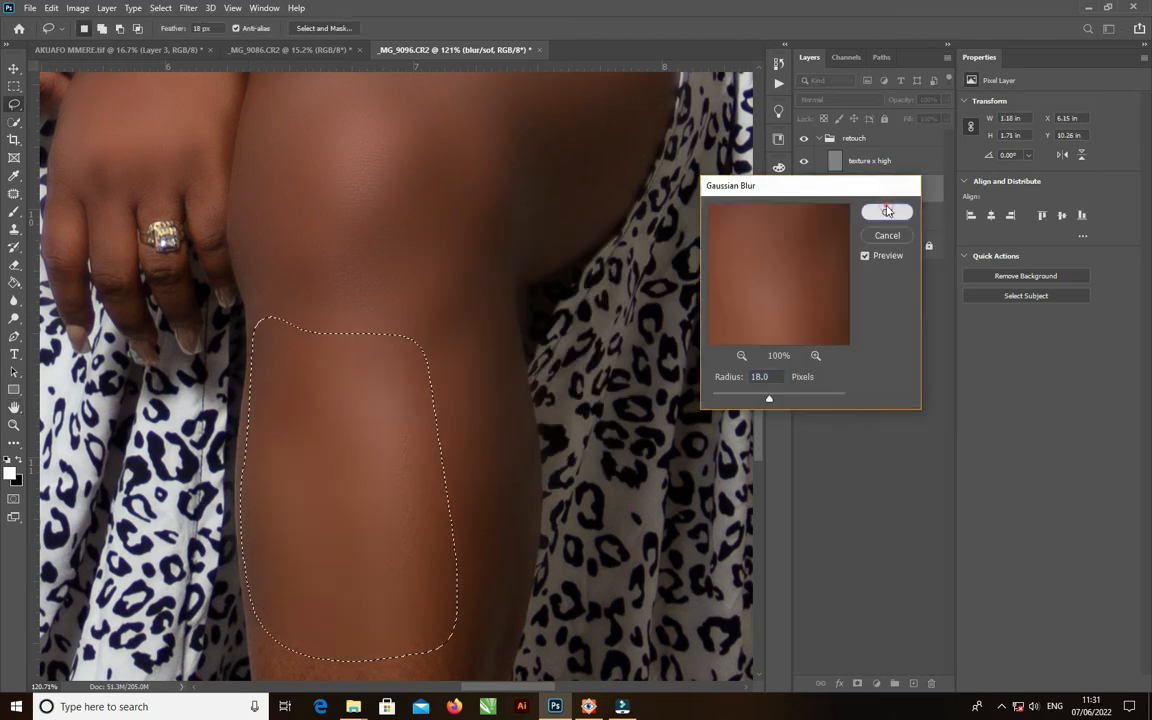
Step: Outline the middle of the shin and apply the Gaussian Blur at the same radius
{"action": "scroll", "coordinate": [510, 205], "scroll_direction": "down", "scroll_amount": 6}
{"action": "left_click_drag", "start_coordinate": [501, 188], "coordinate": [500, 194]}
{"action": "right_click", "coordinate": [412, 190]}
{"action": "left_click", "coordinate": [450, 386]}
{"action": "left_click", "coordinate": [887, 213]}
Step: Outline the lower shin above the ankle and apply a Gaussian Blur with a slightly smaller radius
{"action": "scroll", "coordinate": [480, 320], "scroll_direction": "down", "scroll_amount": 6}
{"action": "left_click", "coordinate": [296, 363]}
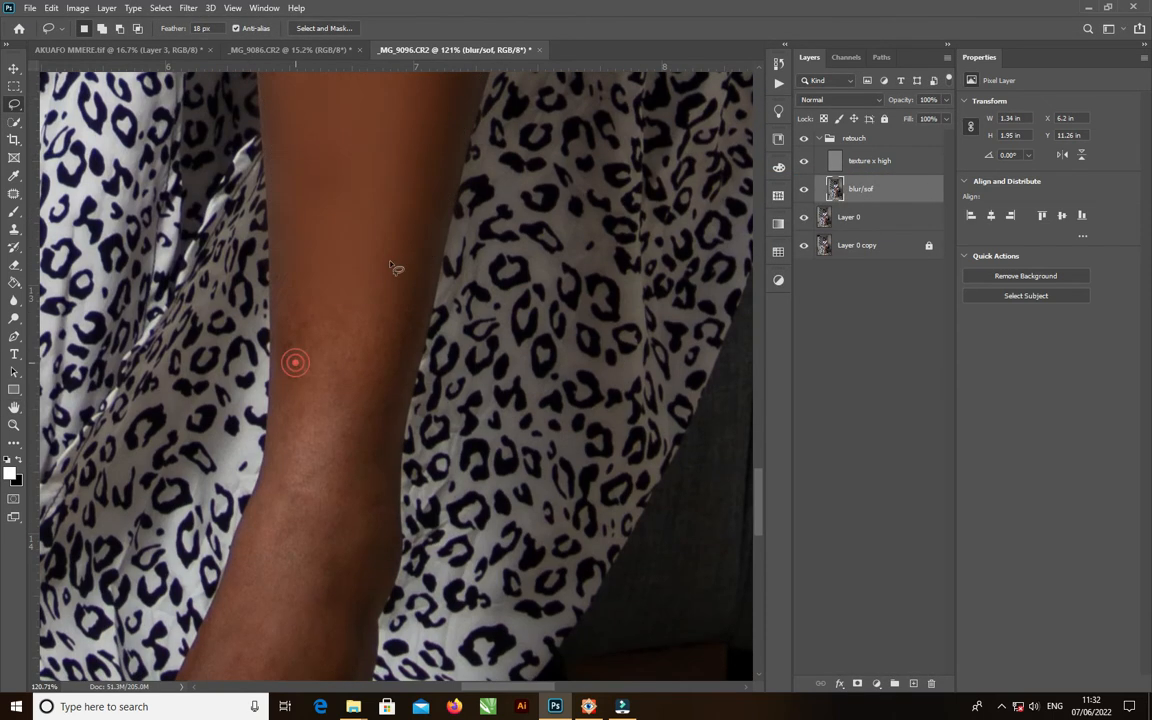
{"action": "mouse_move", "coordinate": [431, 240]}
{"action": "left_mouse_down"}
{"action": "mouse_move", "coordinate": [414, 425]}
{"action": "mouse_move", "coordinate": [431, 243]}
{"action": "left_mouse_up"}
{"action": "right_click", "coordinate": [400, 186]}
{"action": "left_click", "coordinate": [438, 381]}
{"action": "left_click_drag", "start_coordinate": [769, 401], "coordinate": [766, 401]}
{"action": "left_click", "coordinate": [888, 214]}
Step: Outline the ankle area and smooth it with a further reduced Gaussian Blur radius
{"action": "scroll", "coordinate": [480, 320], "scroll_direction": "down", "scroll_amount": 6}
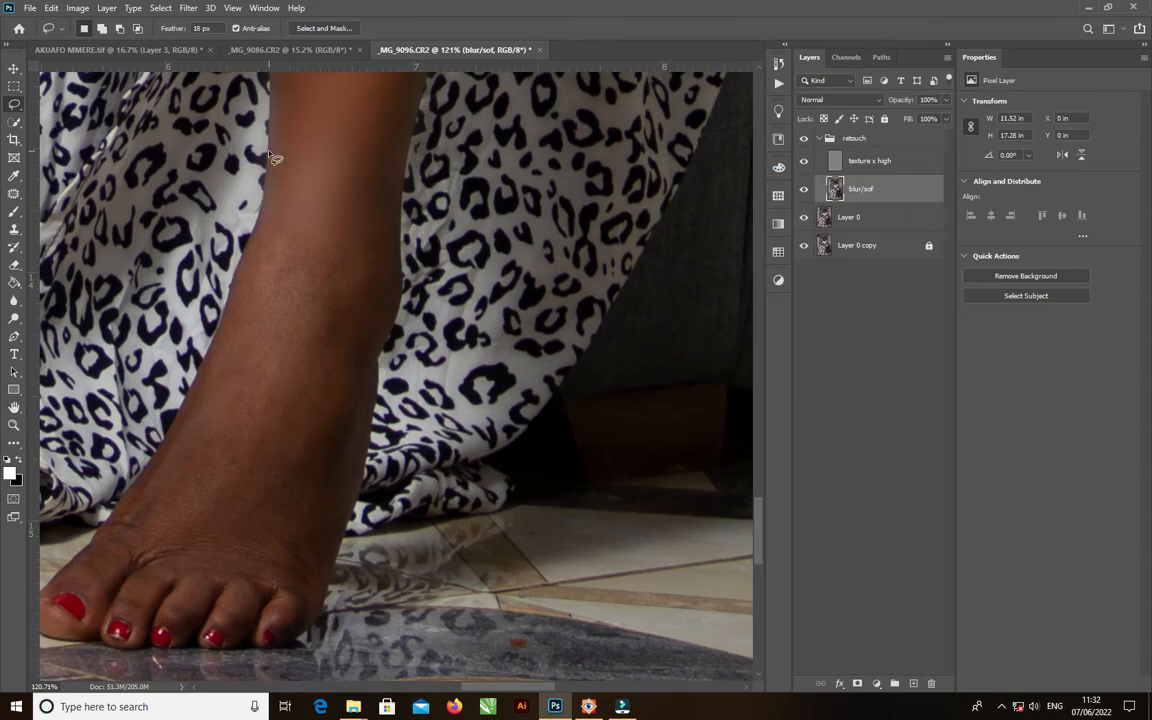
{"action": "mouse_move", "coordinate": [272, 166]}
{"action": "left_mouse_down"}
{"action": "mouse_move", "coordinate": [369, 196]}
{"action": "mouse_move", "coordinate": [275, 167]}
{"action": "left_mouse_up"}
{"action": "right_click", "coordinate": [335, 190]}
{"action": "left_click", "coordinate": [373, 386]}
{"action": "left_click_drag", "start_coordinate": [767, 400], "coordinate": [763, 399]}
{"action": "left_click", "coordinate": [887, 213]}
Step: Outline the top of the foot, apply the Gaussian Blur and deselect
{"action": "mouse_move", "coordinate": [230, 460]}
{"action": "left_mouse_down"}
{"action": "mouse_move", "coordinate": [197, 516]}
{"action": "mouse_move", "coordinate": [384, 593]}
{"action": "mouse_move", "coordinate": [233, 458]}
{"action": "left_mouse_up"}
{"action": "right_click", "coordinate": [416, 293]}
{"action": "left_click", "coordinate": [453, 489]}
{"action": "left_click", "coordinate": [887, 213]}
{"action": "key", "text": "ctrl+d"}
Step: Outline the upper leg around the knee in a wider view, blur it with a slightly lower radius and deselect
{"action": "scroll", "coordinate": [361, 386], "scroll_direction": "down", "scroll_amount": 8}
{"action": "scroll", "coordinate": [361, 387], "scroll_direction": "up", "scroll_amount": 3}
{"action": "mouse_move", "coordinate": [411, 188]}
{"action": "left_mouse_down"}
{"action": "mouse_move", "coordinate": [365, 190]}
{"action": "mouse_move", "coordinate": [418, 190]}
{"action": "left_mouse_up"}
{"action": "right_click", "coordinate": [434, 211]}
{"action": "left_click", "coordinate": [472, 409]}
{"action": "left_click_drag", "start_coordinate": [764, 400], "coordinate": [760, 400]}
{"action": "left_click", "coordinate": [887, 213]}
{"action": "key", "text": "ctrl+d"}
Step: Outline the knee area once more and apply the Gaussian Blur with a slightly higher radius
{"action": "mouse_move", "coordinate": [406, 181]}
{"action": "left_mouse_down"}
{"action": "mouse_move", "coordinate": [372, 181]}
{"action": "mouse_move", "coordinate": [405, 180]}
{"action": "left_mouse_up"}
{"action": "right_click", "coordinate": [405, 157]}
{"action": "left_click", "coordinate": [442, 353]}
{"action": "left_click_drag", "start_coordinate": [759, 400], "coordinate": [765, 400]}
{"action": "left_click", "coordinate": [887, 213]}
Step: Outline the long strip from the lower shin down to the foot and apply the Gaussian Blur
{"action": "left_click_drag", "start_coordinate": [380, 450], "coordinate": [384, 447]}
{"action": "right_click", "coordinate": [397, 379]}
{"action": "left_click", "coordinate": [434, 575]}
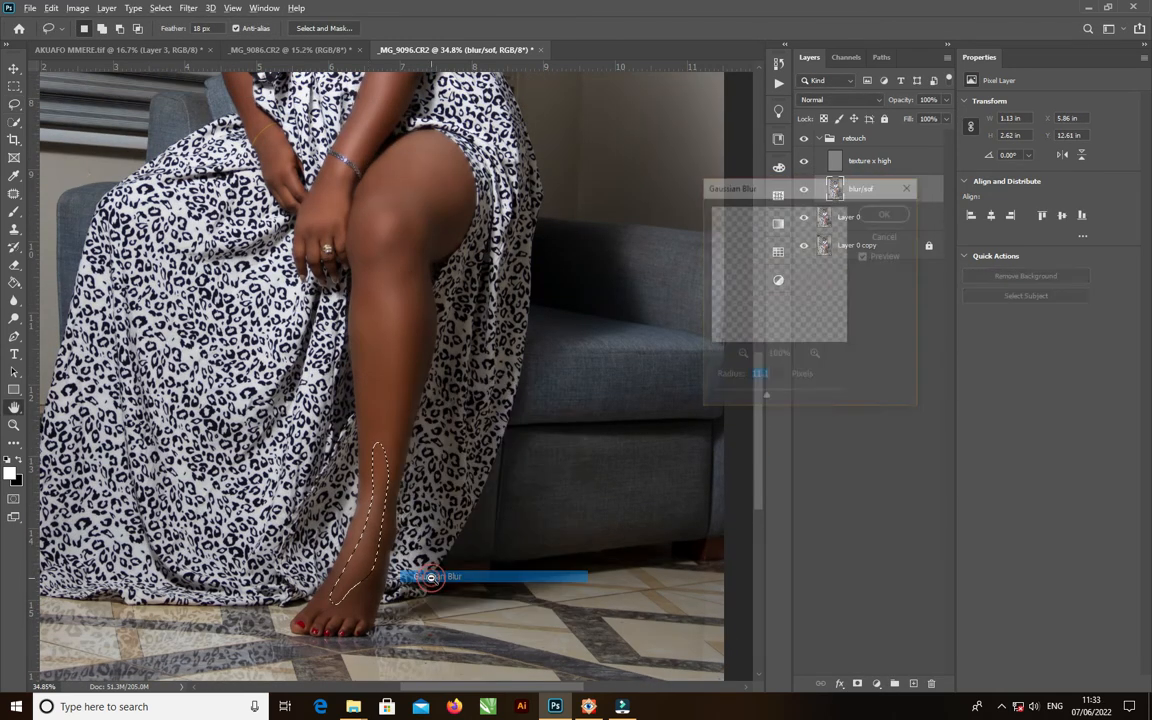
{"action": "left_click", "coordinate": [887, 213]}
{"action": "left_click_drag", "start_coordinate": [396, 258], "coordinate": [404, 250]}
{"action": "right_click", "coordinate": [404, 212]}
{"action": "left_click", "coordinate": [403, 300]}
{"action": "mouse_move", "coordinate": [424, 204]}
{"action": "left_mouse_down"}
{"action": "mouse_move", "coordinate": [384, 168]}
{"action": "mouse_move", "coordinate": [404, 215]}
{"action": "left_mouse_up"}
{"action": "left_click", "coordinate": [396, 344]}
{"action": "left_click", "coordinate": [419, 358]}
Step: Examine the smoothed arms, thigh and face, collapsing the retouch group and toggling its visibility to compare before and after
{"action": "scroll", "coordinate": [405, 170], "scroll_direction": "up", "scroll_amount": 3}
{"action": "left_click_drag", "start_coordinate": [350, 140], "coordinate": [484, 373]}
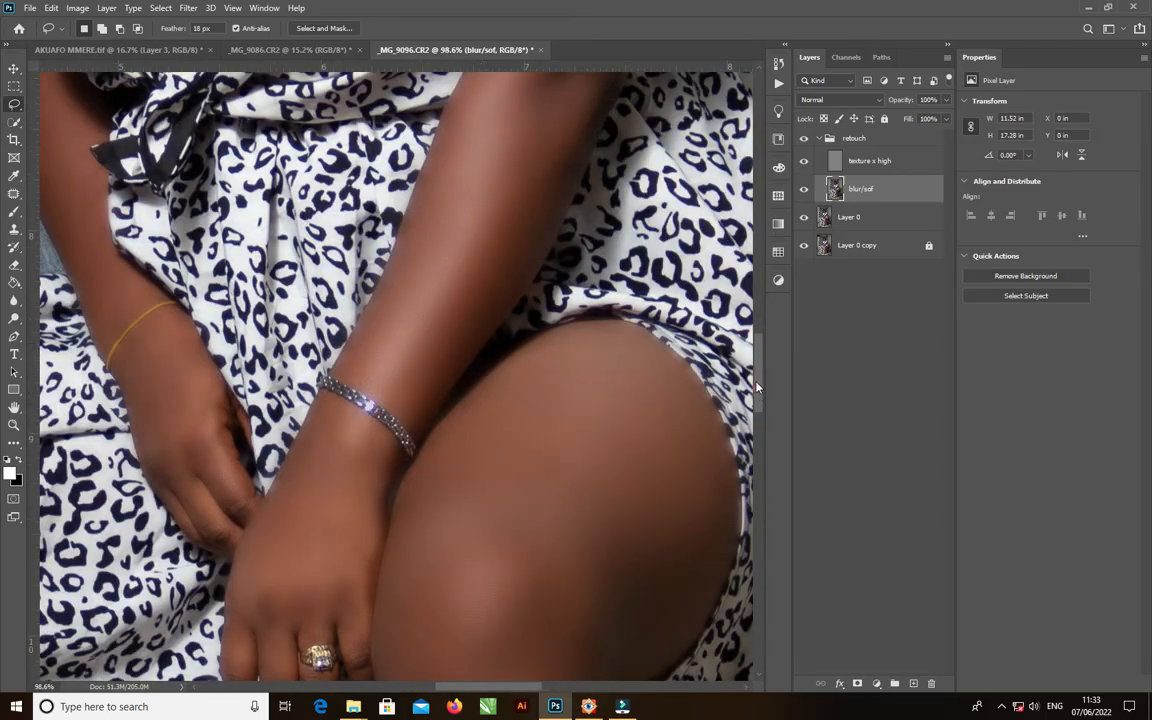
{"action": "scroll", "coordinate": [680, 342], "scroll_direction": "down", "scroll_amount": 5}
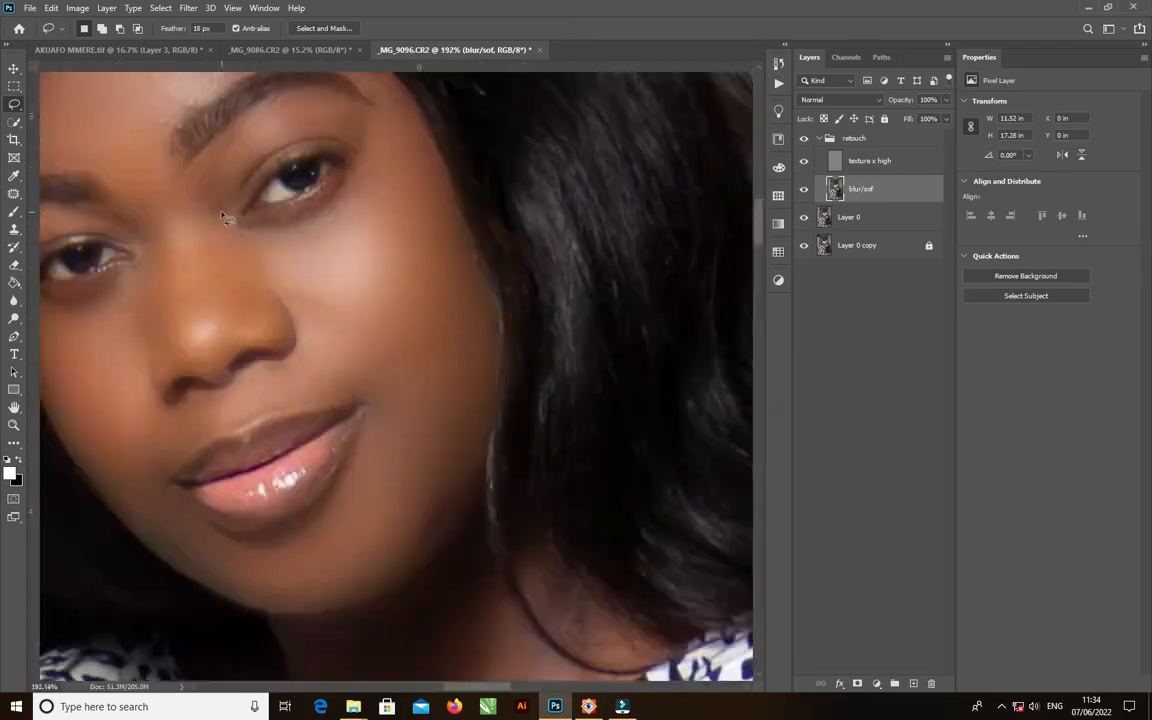
{"action": "scroll", "coordinate": [222, 215], "scroll_direction": "down", "scroll_amount": 5}
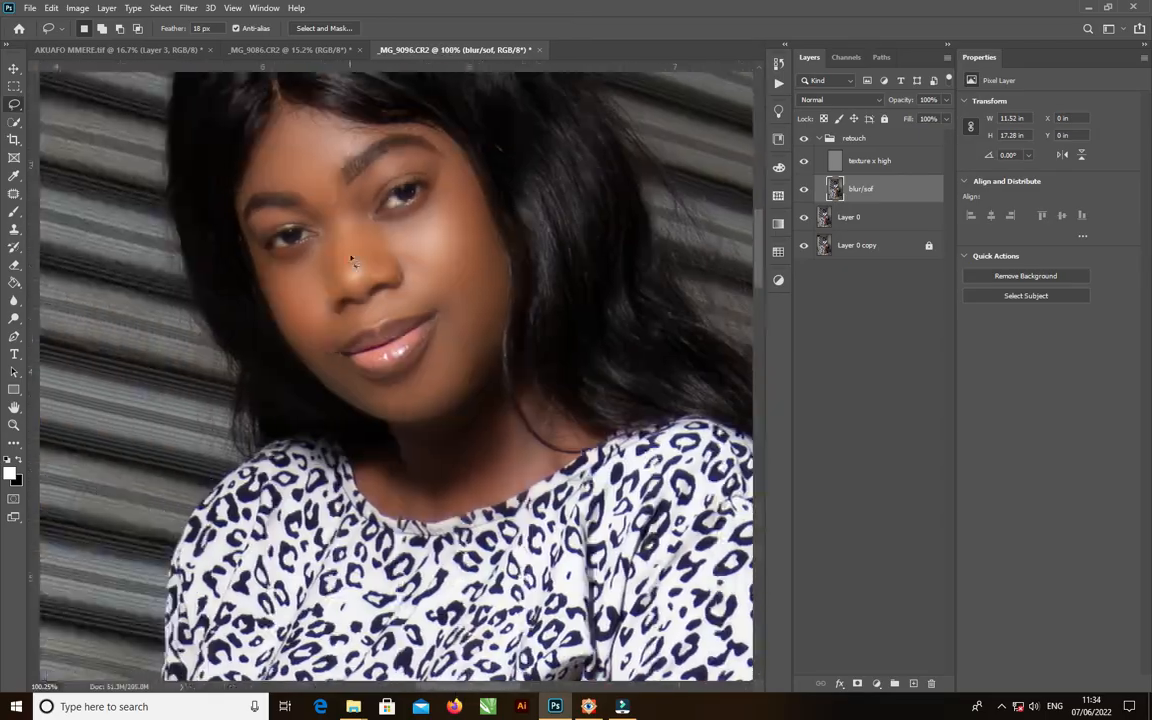
{"action": "scroll", "coordinate": [352, 260], "scroll_direction": "up", "scroll_amount": 4}
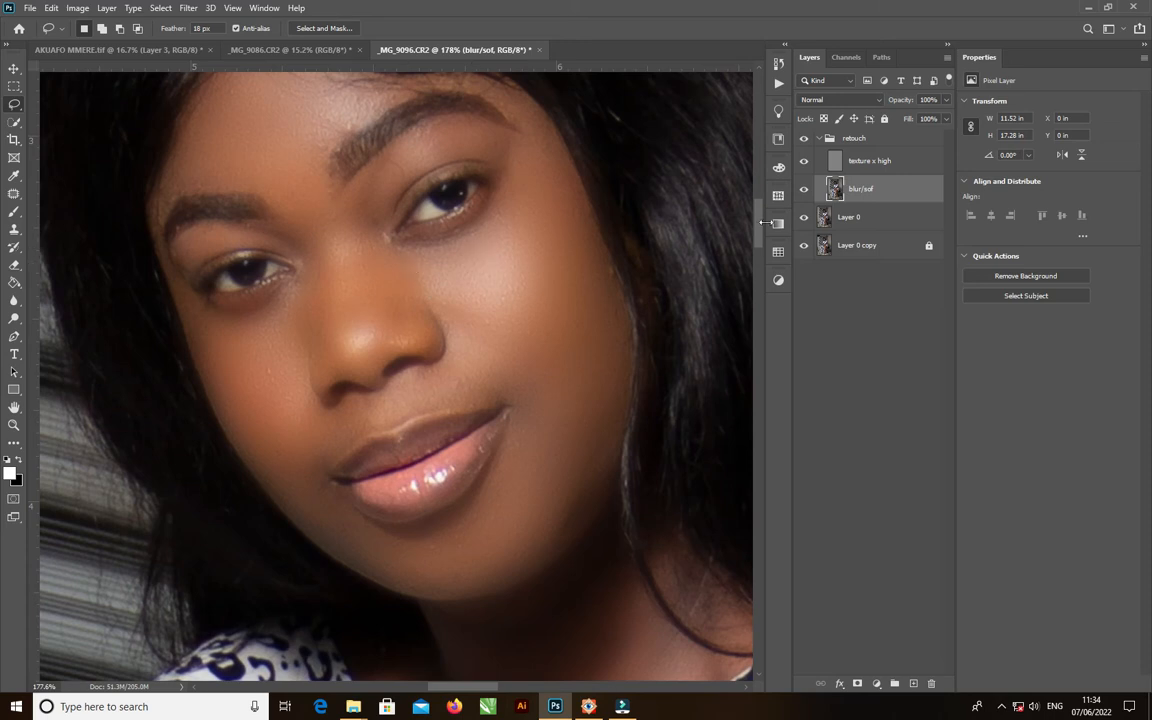
{"action": "scroll", "coordinate": [763, 222], "scroll_direction": "up", "scroll_amount": 2}
{"action": "left_click", "coordinate": [820, 139]}
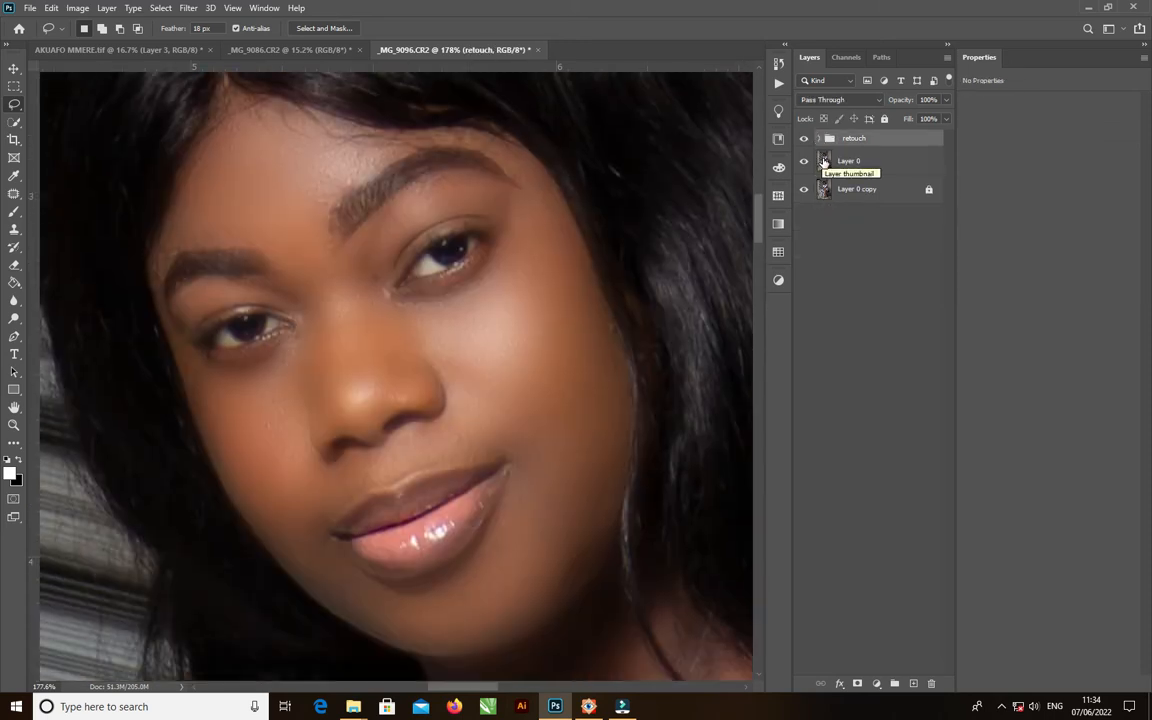
{"action": "scroll", "coordinate": [546, 432], "scroll_direction": "down", "scroll_amount": 10}
{"action": "scroll", "coordinate": [578, 395], "scroll_direction": "up", "scroll_amount": 8}
{"action": "left_click", "coordinate": [804, 139]}
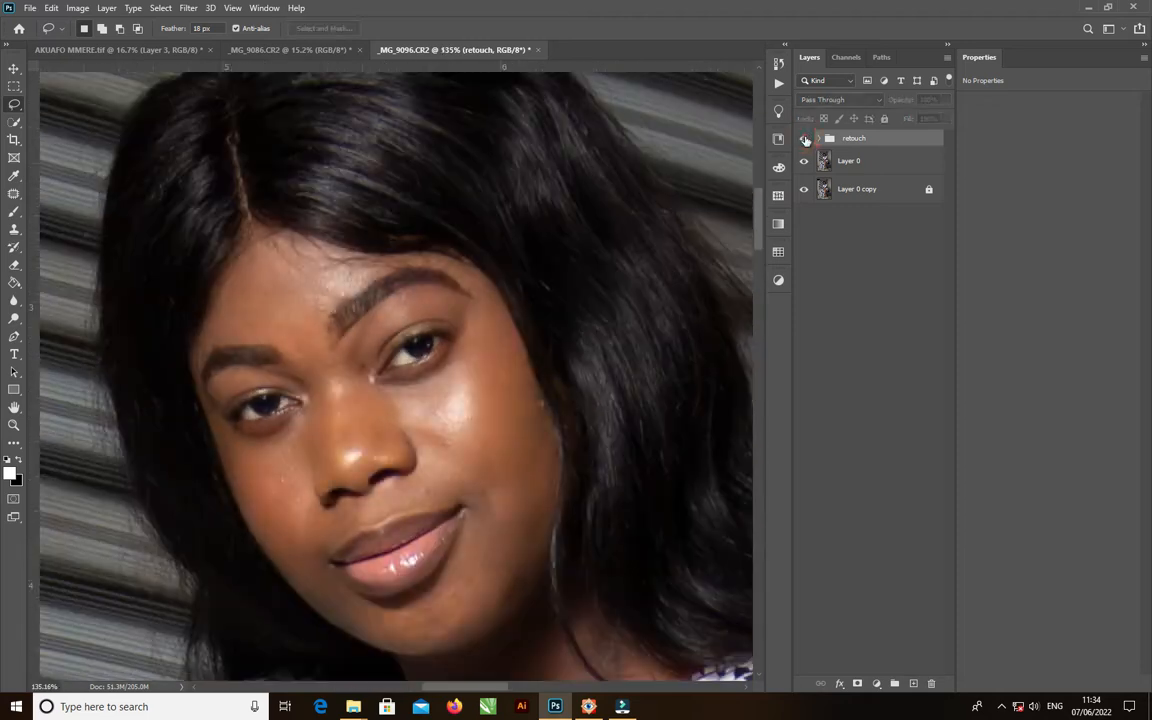
{"action": "left_click", "coordinate": [804, 139]}
Step: Add a white layer mask to the retouch group and ready the Brush tool with black as the foreground colour
{"action": "left_click", "coordinate": [857, 684]}
{"action": "scroll", "coordinate": [406, 350], "scroll_direction": "up", "scroll_amount": 3}
{"action": "key", "text": "b"}
{"action": "key", "text": "x"}
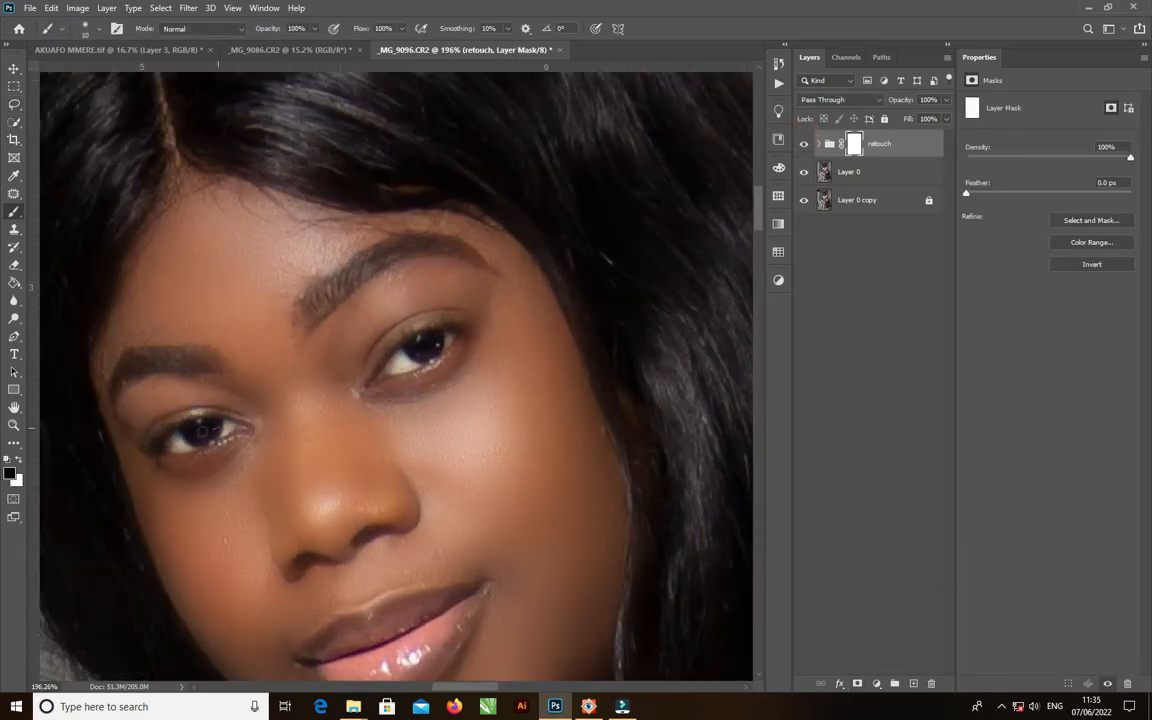
{"action": "scroll", "coordinate": [374, 378], "scroll_direction": "down", "scroll_amount": 10}
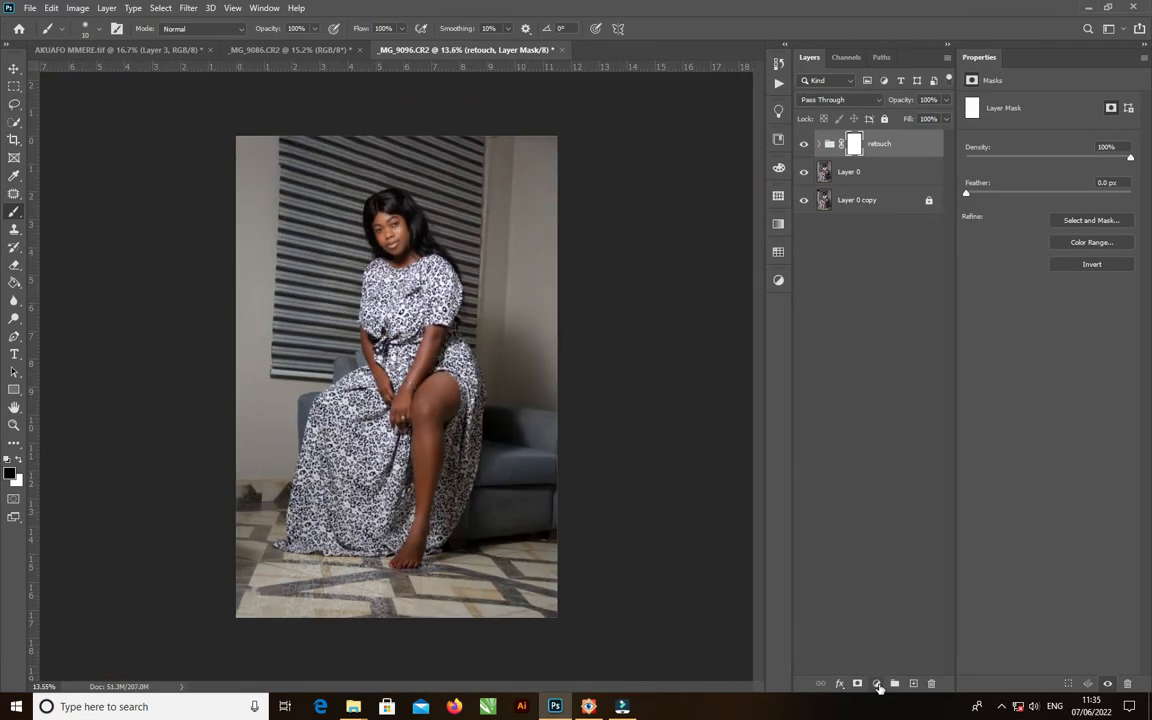
{"action": "left_click", "coordinate": [878, 685]}
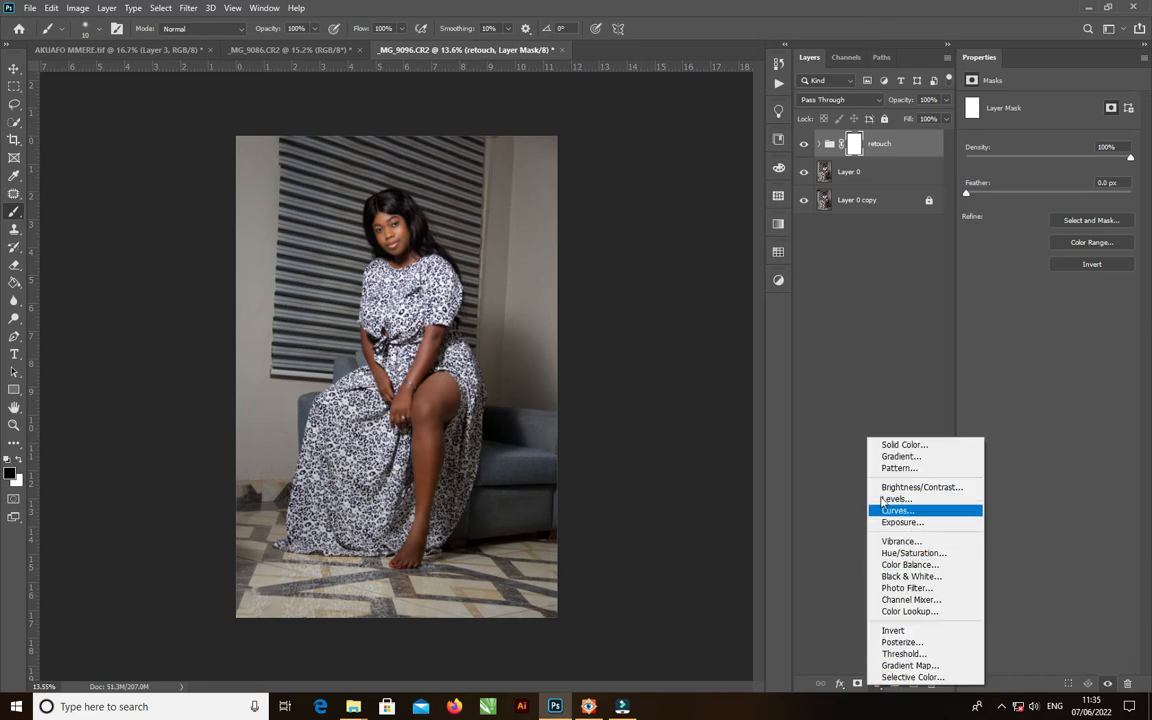
{"action": "left_click", "coordinate": [900, 509]}
{"action": "scroll", "coordinate": [387, 218], "scroll_direction": "up", "scroll_amount": 5}
{"action": "left_click", "coordinate": [185, 11]}
{"action": "mouse_move", "coordinate": [161, 8]}
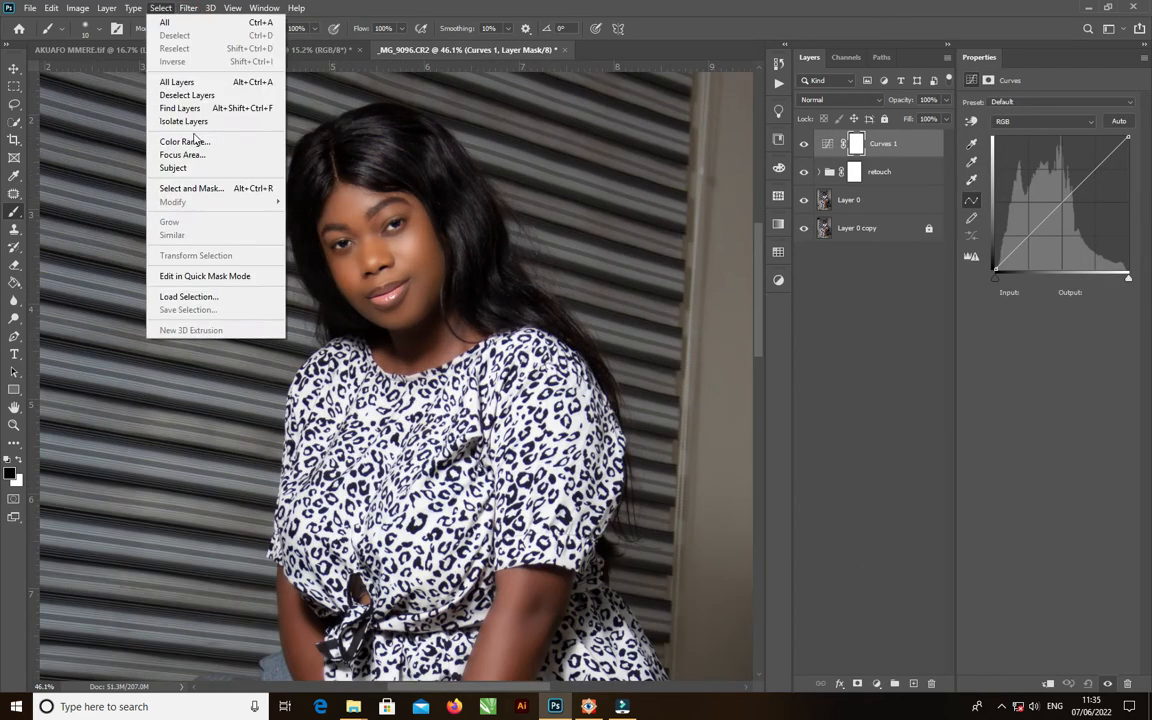
{"action": "left_click", "coordinate": [187, 141]}
{"action": "left_click", "coordinate": [894, 123]}
{"action": "key", "text": "Delete"}
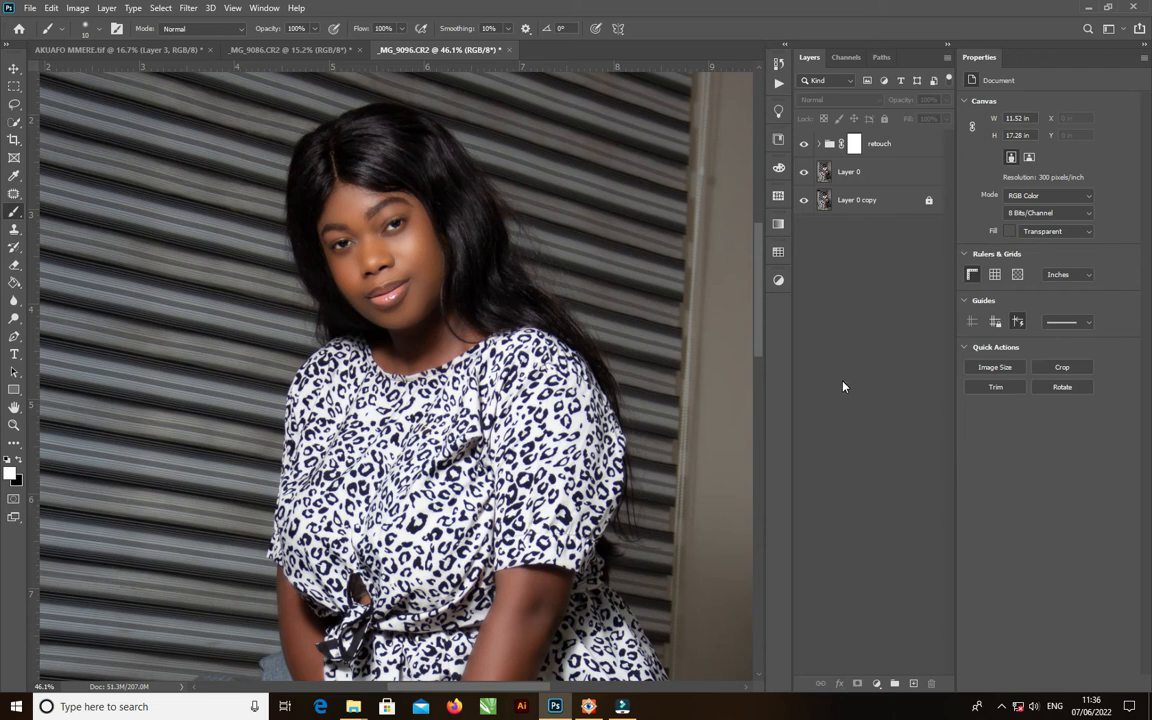
Step: Add a Curves adjustment layer and mask it to the highlights using Color Range with Sampled Colors and fuzziness 105
{"action": "left_click", "coordinate": [876, 685]}
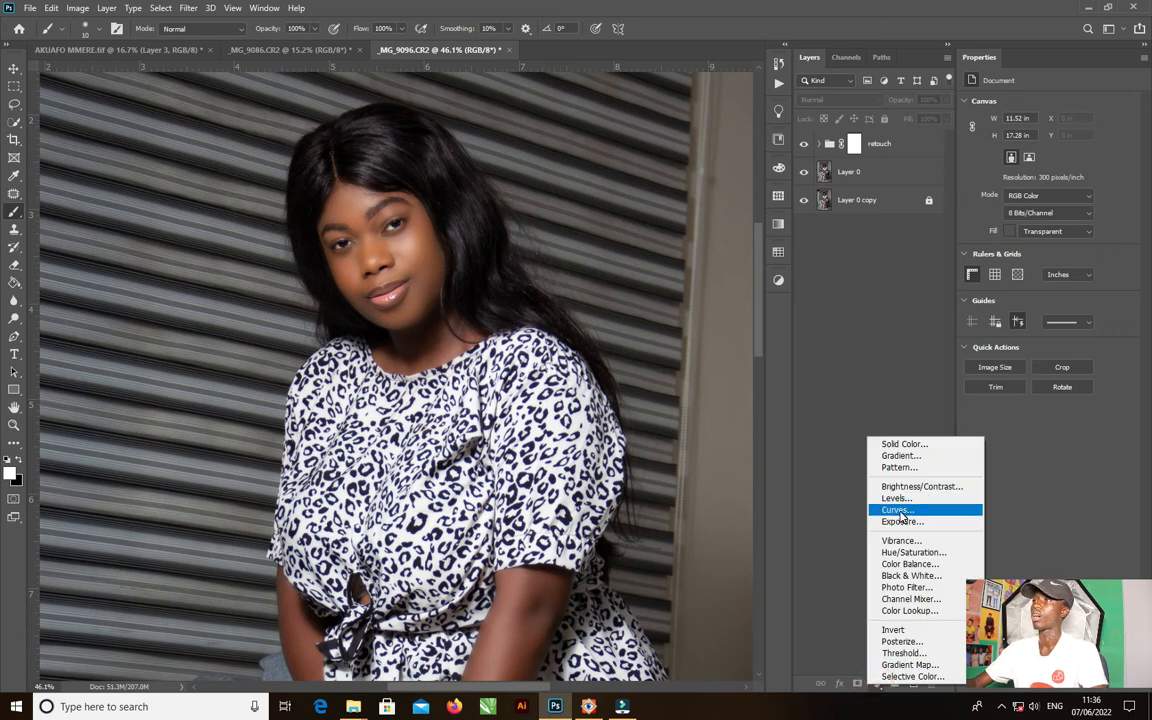
{"action": "left_click", "coordinate": [898, 510]}
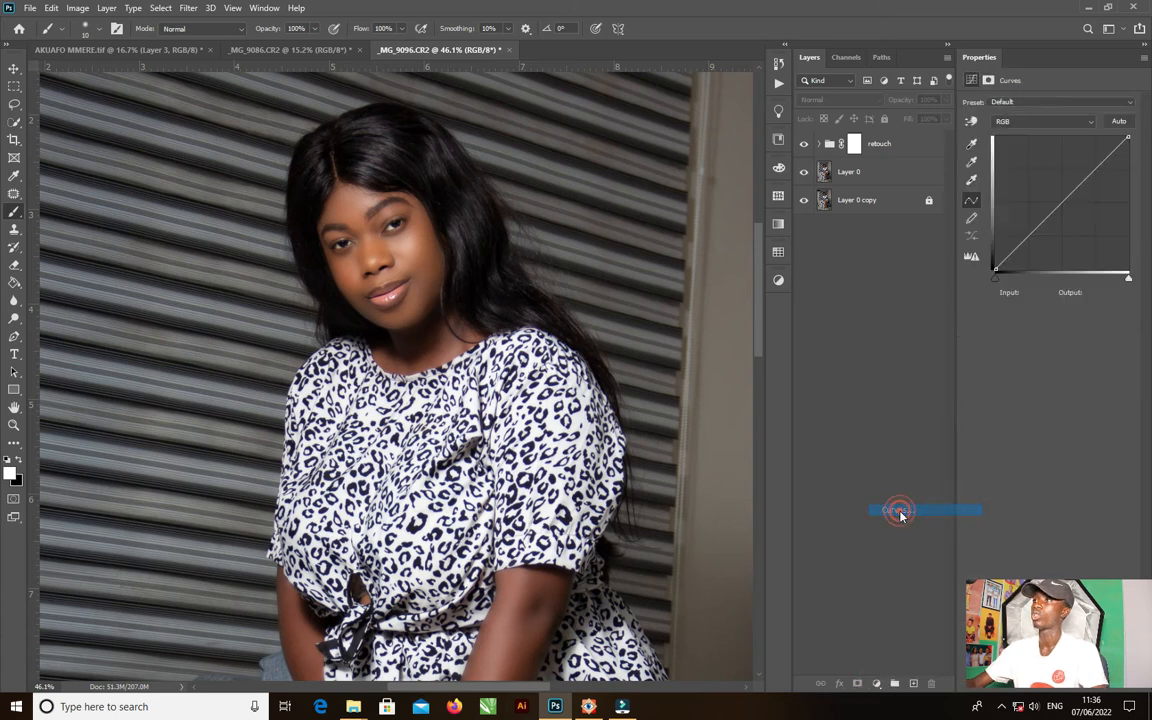
{"action": "left_click", "coordinate": [156, 10]}
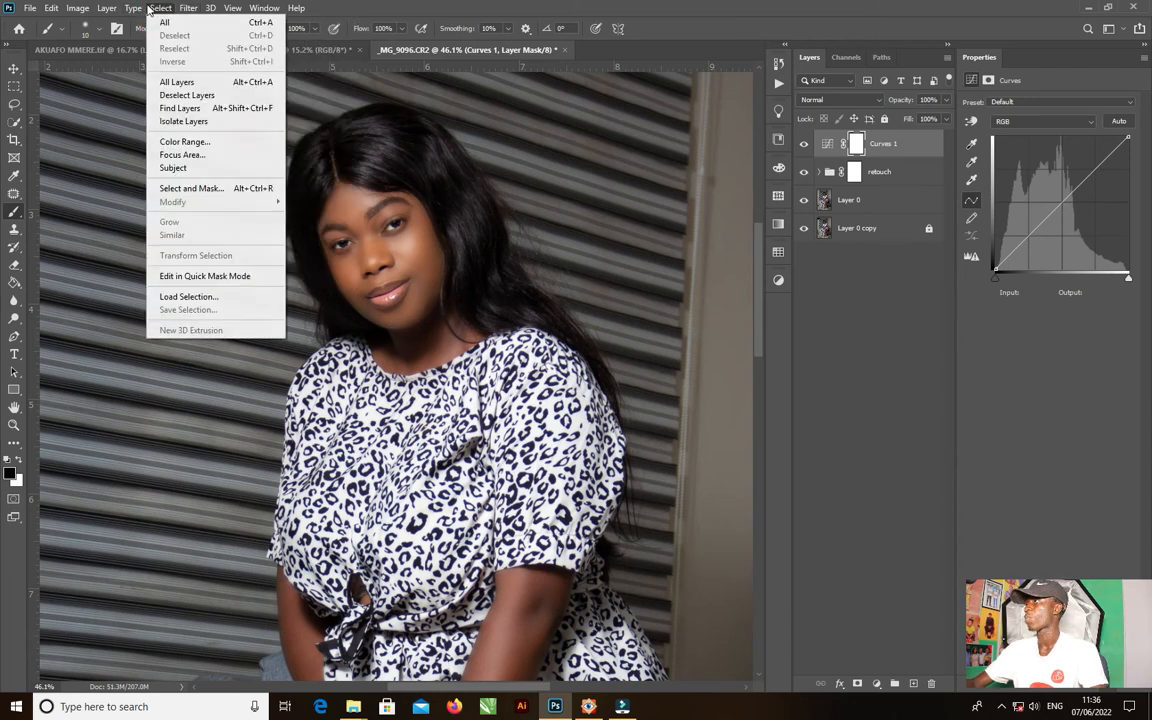
{"action": "left_click", "coordinate": [186, 148]}
{"action": "left_click_drag", "start_coordinate": [683, 135], "coordinate": [683, 65]}
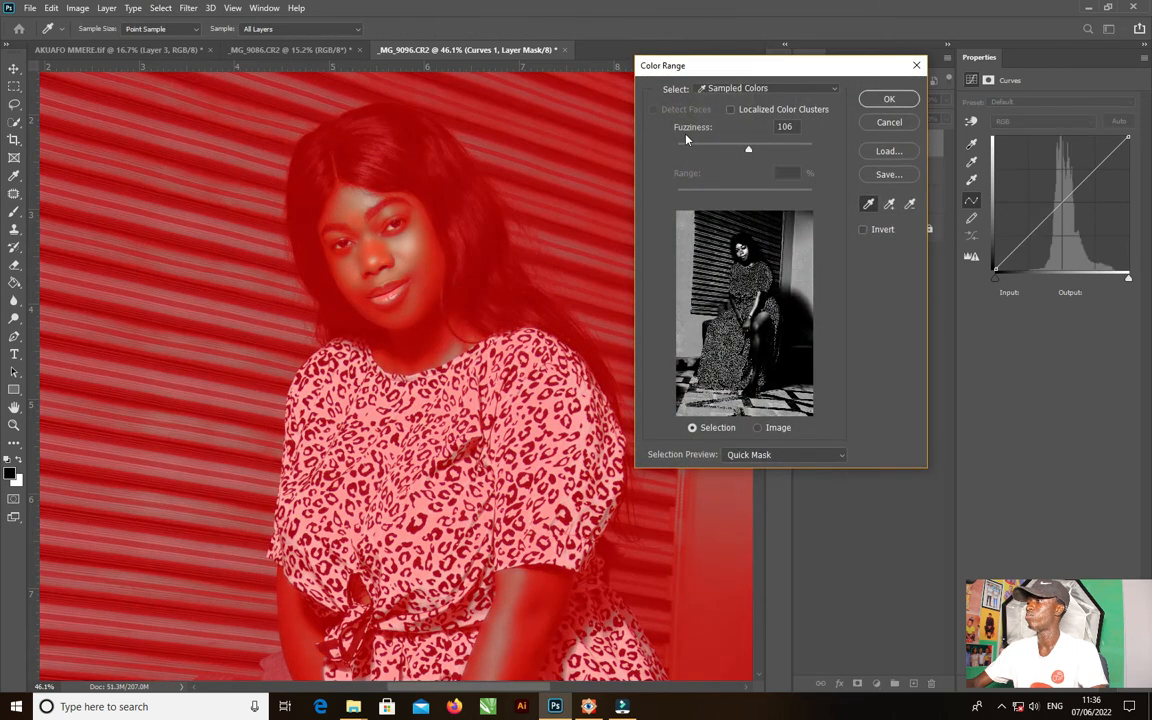
{"action": "left_click_drag", "start_coordinate": [748, 148], "coordinate": [690, 147]}
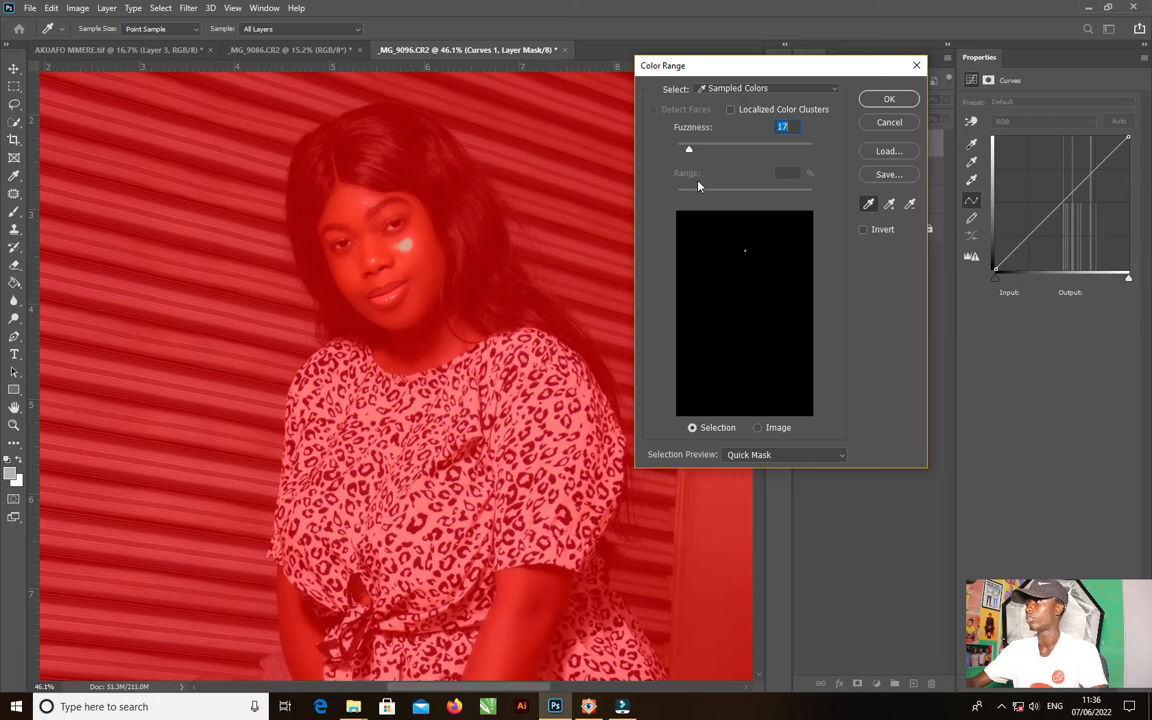
{"action": "left_click_drag", "start_coordinate": [736, 149], "coordinate": [751, 149]}
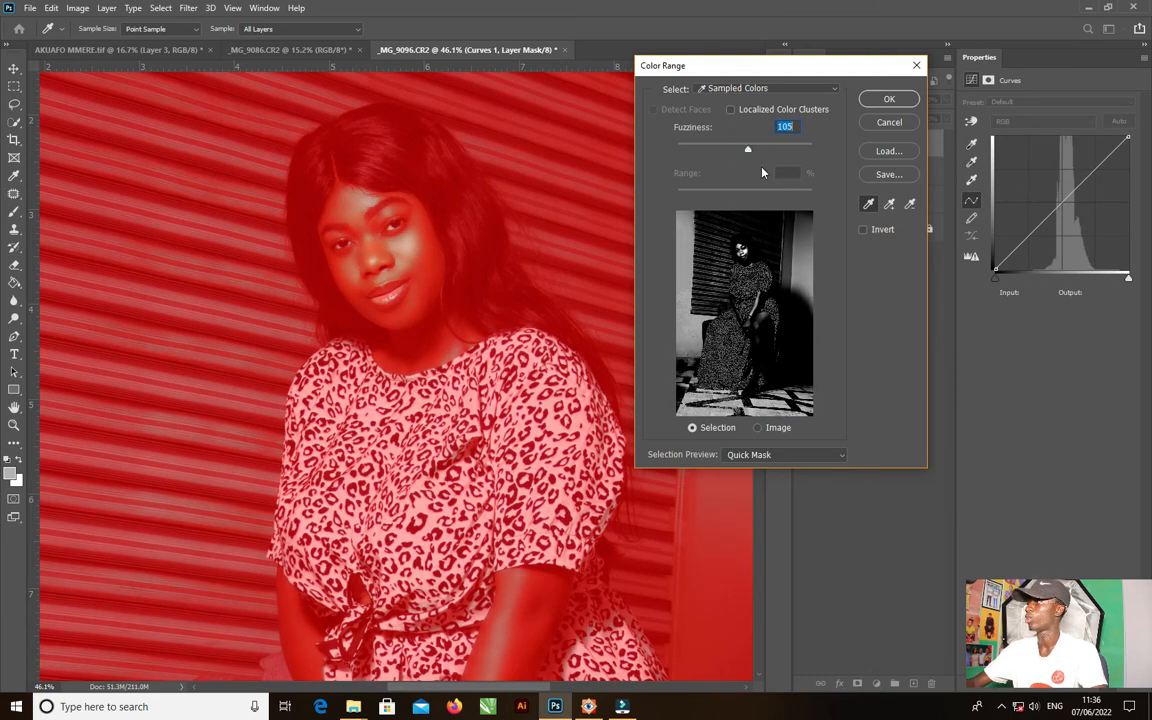
{"action": "left_click", "coordinate": [889, 101]}
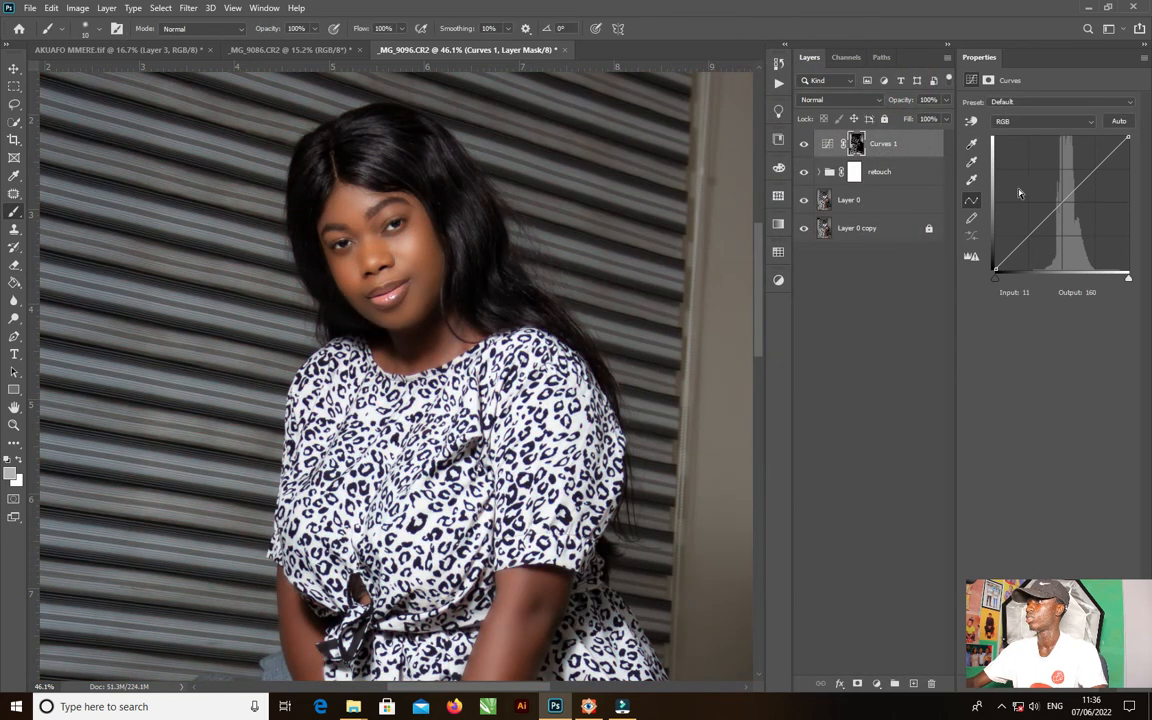
Step: Raise the RGB curve's midtones to input 109, output 139, and toggle the Curves layer to compare the effect
{"action": "left_click_drag", "start_coordinate": [1061, 203], "coordinate": [1052, 196]}
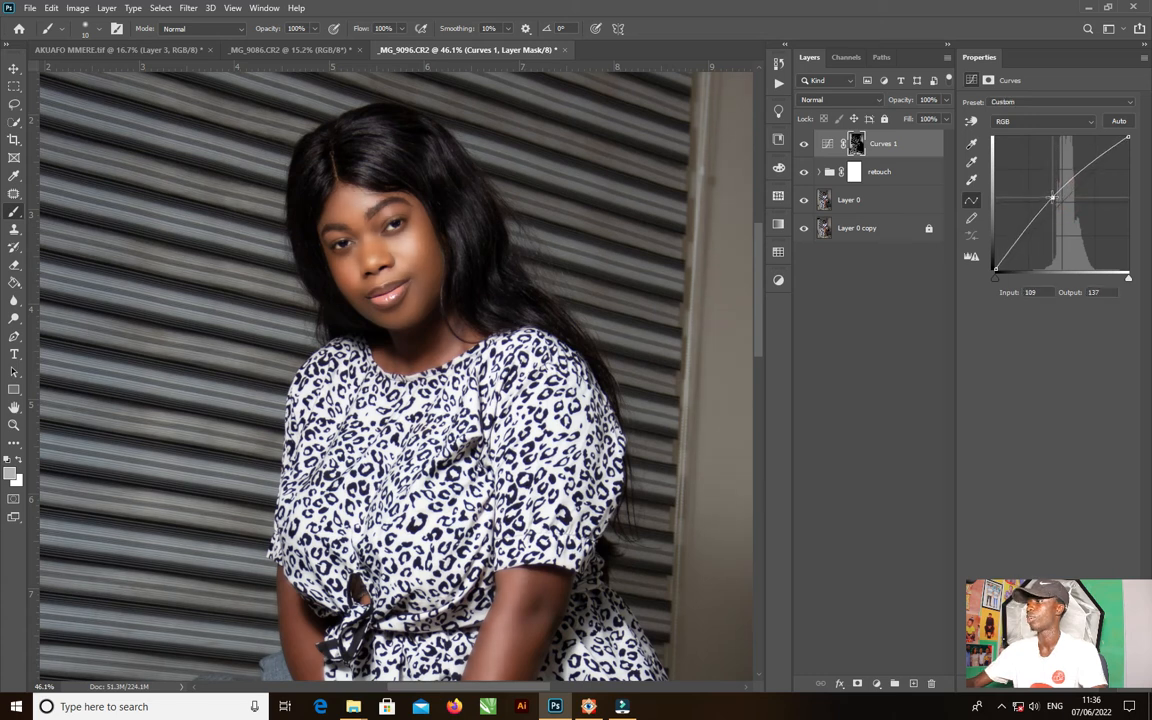
{"action": "left_click", "coordinate": [803, 144]}
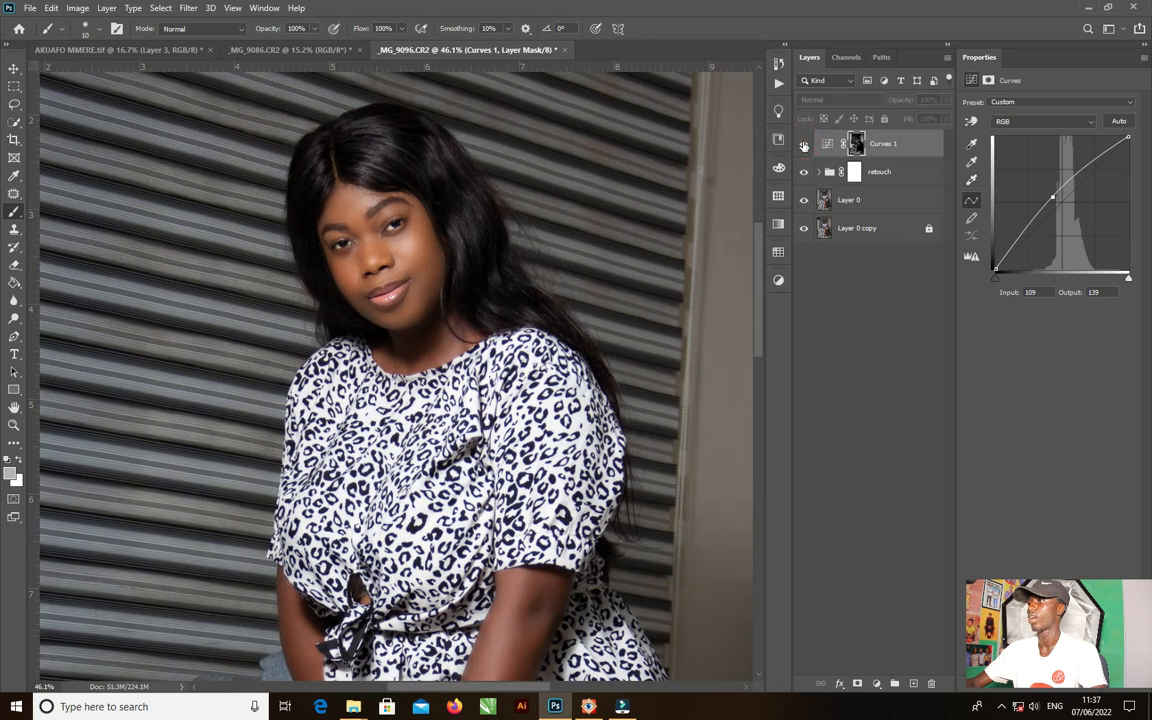
{"action": "left_click", "coordinate": [803, 144]}
{"action": "left_click", "coordinate": [803, 144]}
{"action": "left_click", "coordinate": [803, 145]}
{"action": "left_click", "coordinate": [803, 144]}
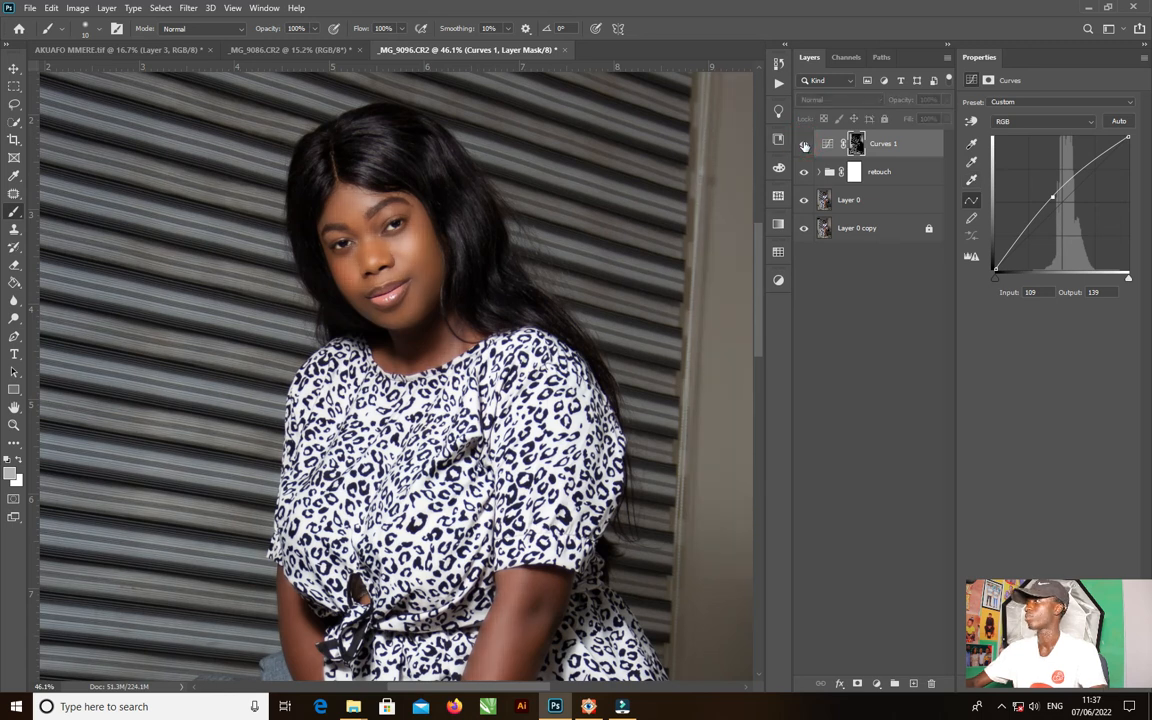
{"action": "left_click", "coordinate": [803, 144]}
{"action": "left_click", "coordinate": [803, 144]}
{"action": "left_click", "coordinate": [803, 144]}
Step: Fit the whole portrait in view and toggle the Curves layer's visibility to judge the brightening
{"action": "key", "text": "ctrl+0"}
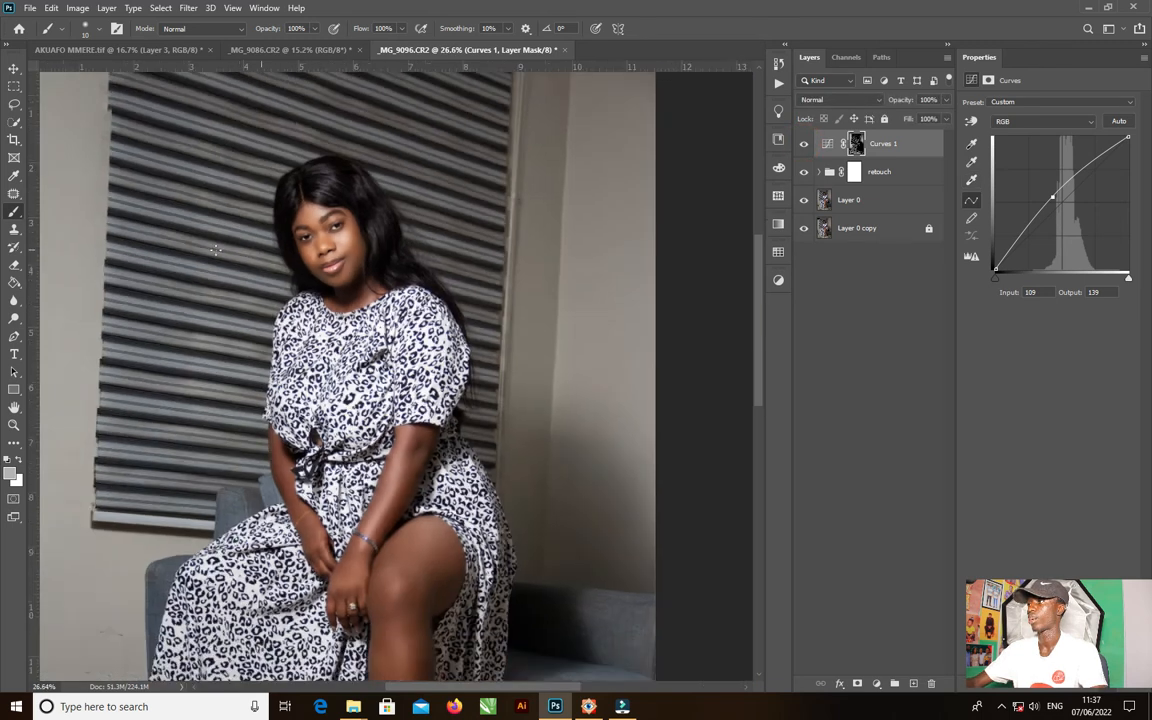
{"action": "left_click", "coordinate": [803, 144]}
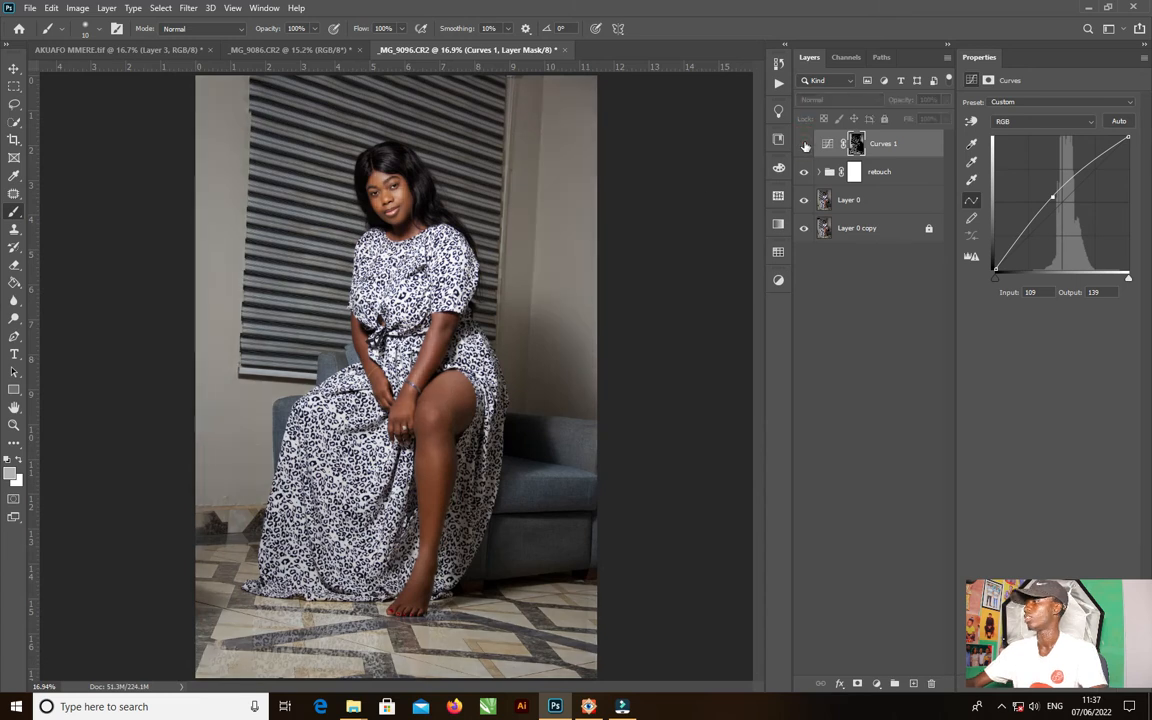
{"action": "left_click", "coordinate": [803, 144]}
{"action": "left_click", "coordinate": [803, 144]}
{"action": "left_click", "coordinate": [803, 144]}
{"action": "left_click", "coordinate": [803, 144]}
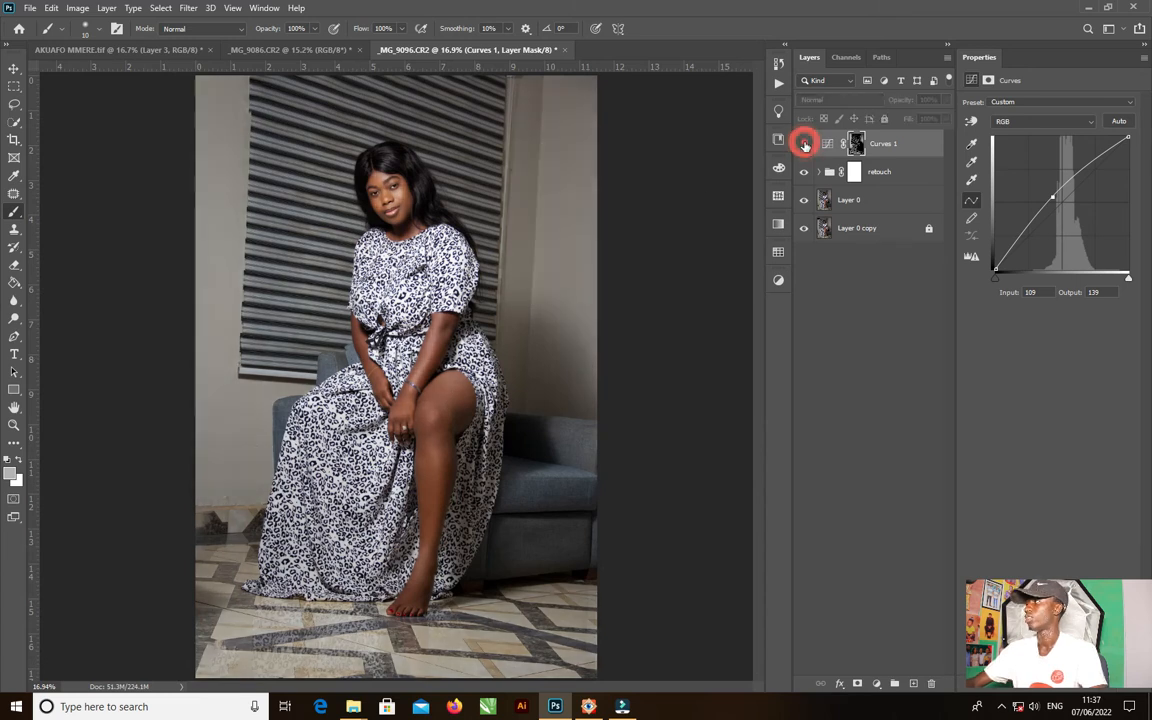
{"action": "left_click", "coordinate": [803, 144]}
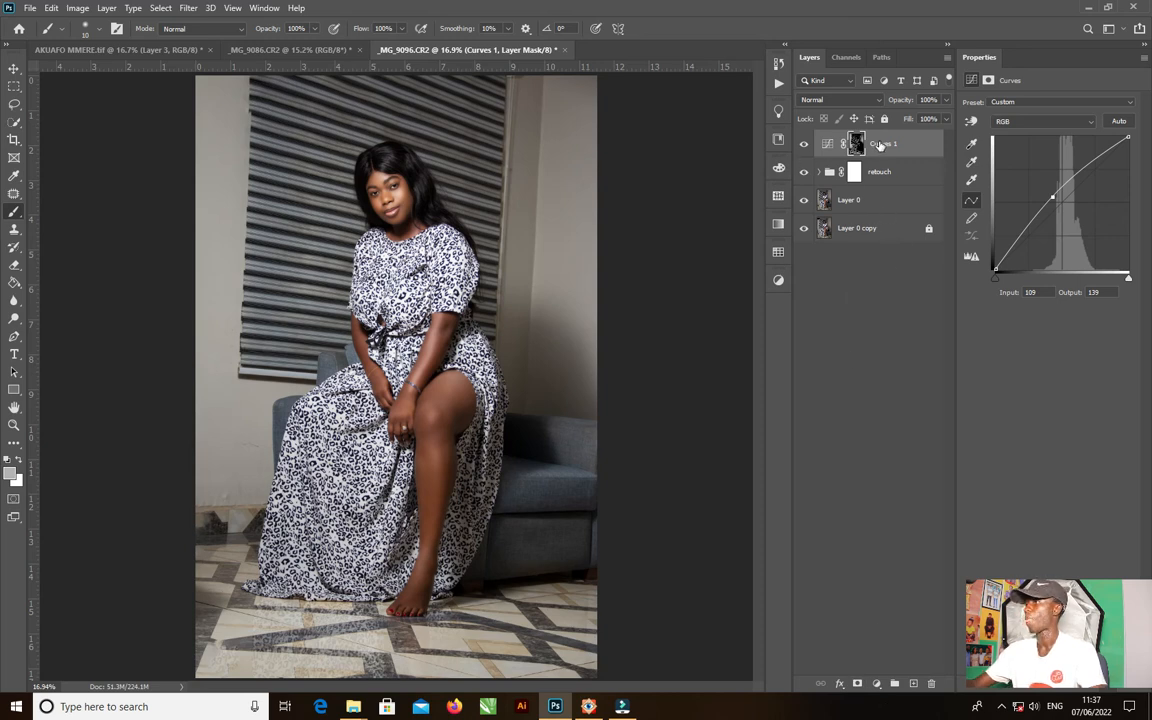
Step: Try a duplicate of the Curves layer for stronger brightening, compare it on and off, and delete the copy
{"action": "key", "text": "ctrl+j"}
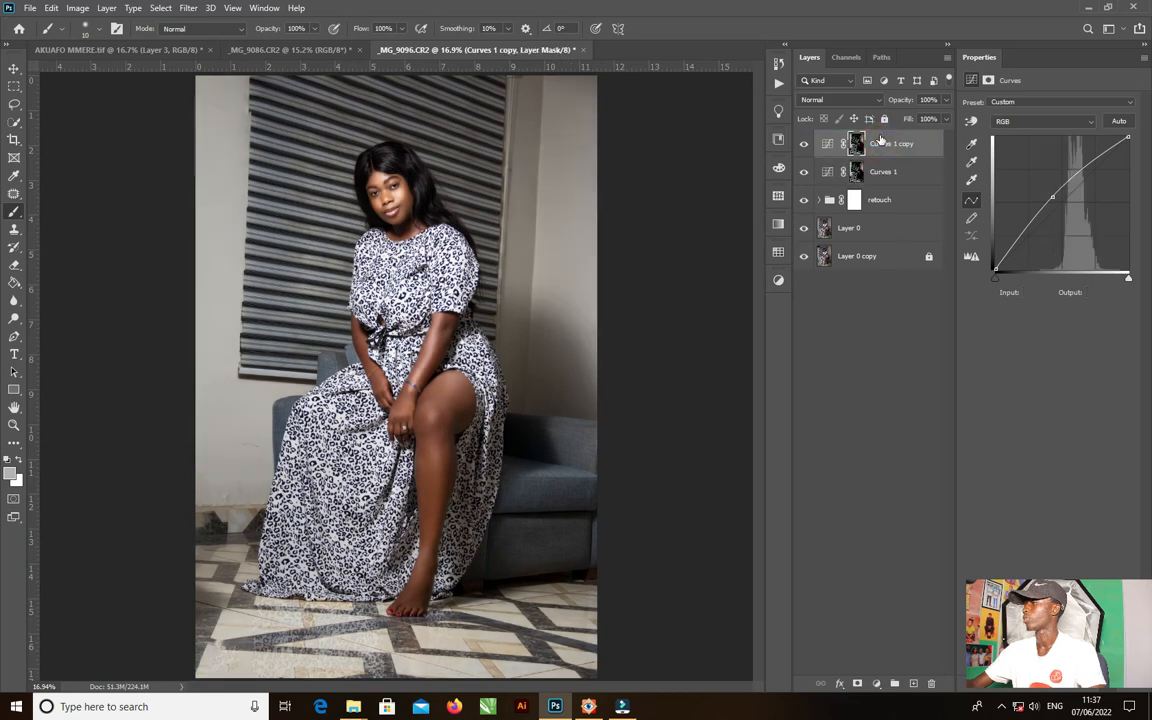
{"action": "left_click", "coordinate": [804, 144]}
{"action": "left_click", "coordinate": [804, 144]}
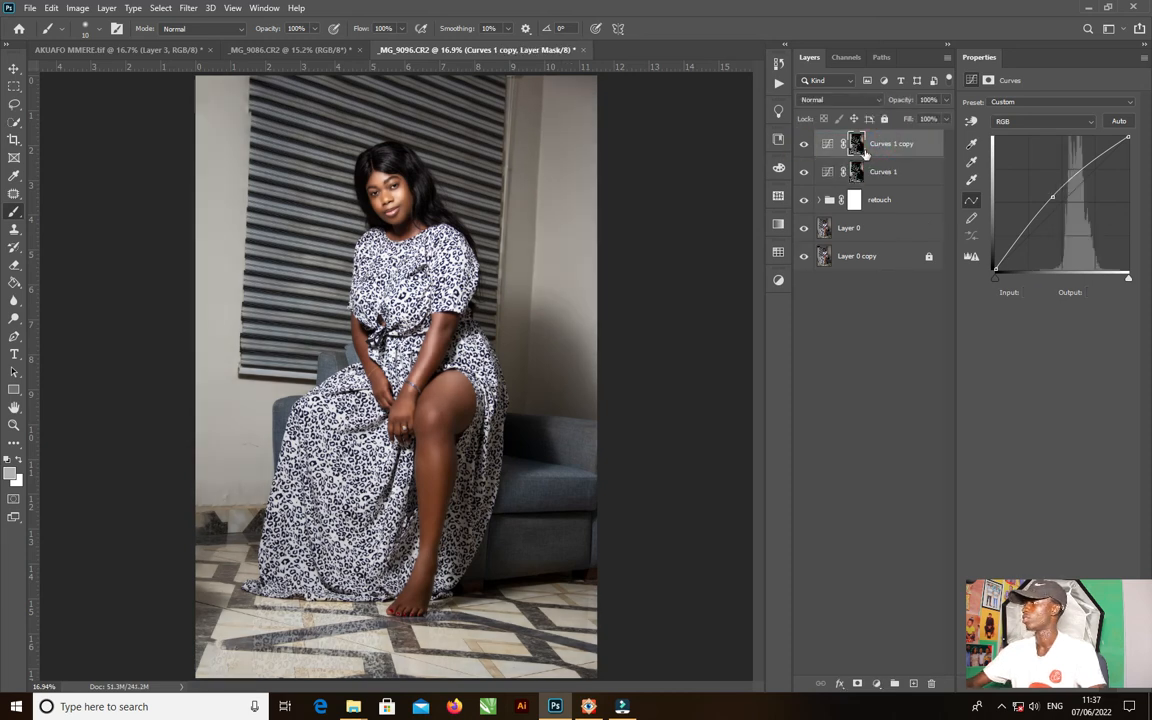
{"action": "key", "text": "Delete"}
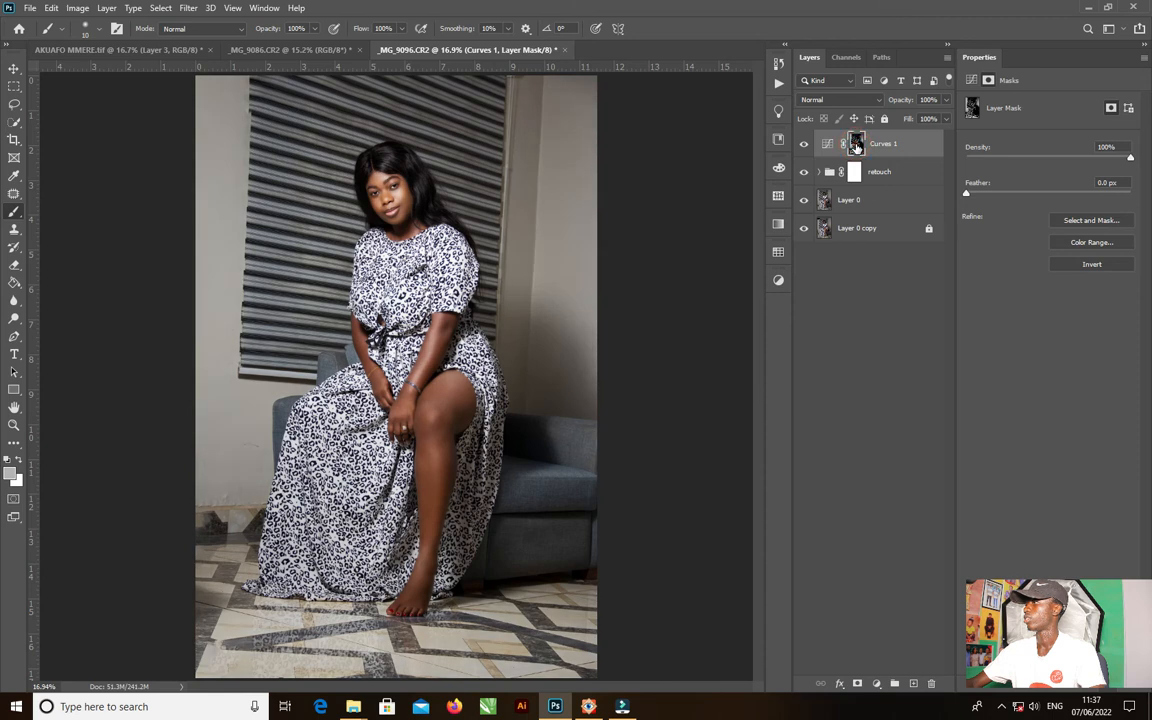
Step: Inspect the brightened skin on the woman's leg, arm and face up close and in the full portrait
{"action": "left_click", "coordinate": [876, 683]}
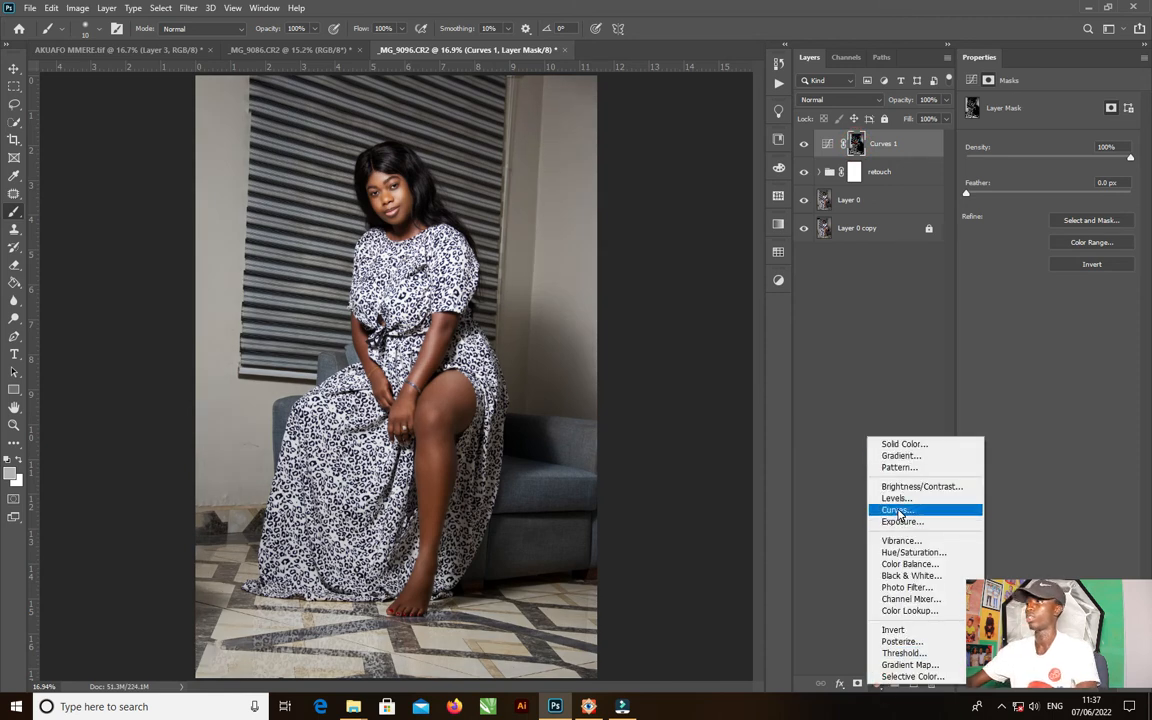
{"action": "left_click", "coordinate": [885, 366]}
{"action": "scroll", "coordinate": [450, 532], "scroll_direction": "up", "scroll_amount": 6}
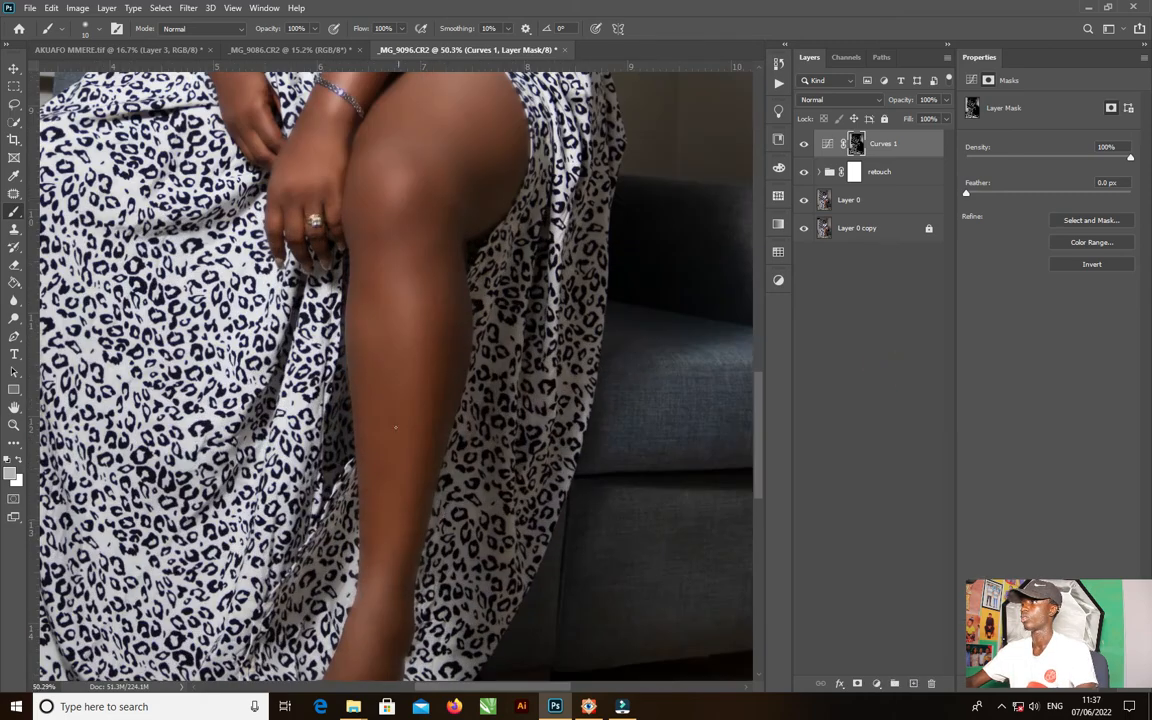
{"action": "scroll", "coordinate": [395, 427], "scroll_direction": "up", "scroll_amount": 2}
{"action": "scroll", "coordinate": [395, 416], "scroll_direction": "down", "scroll_amount": 4}
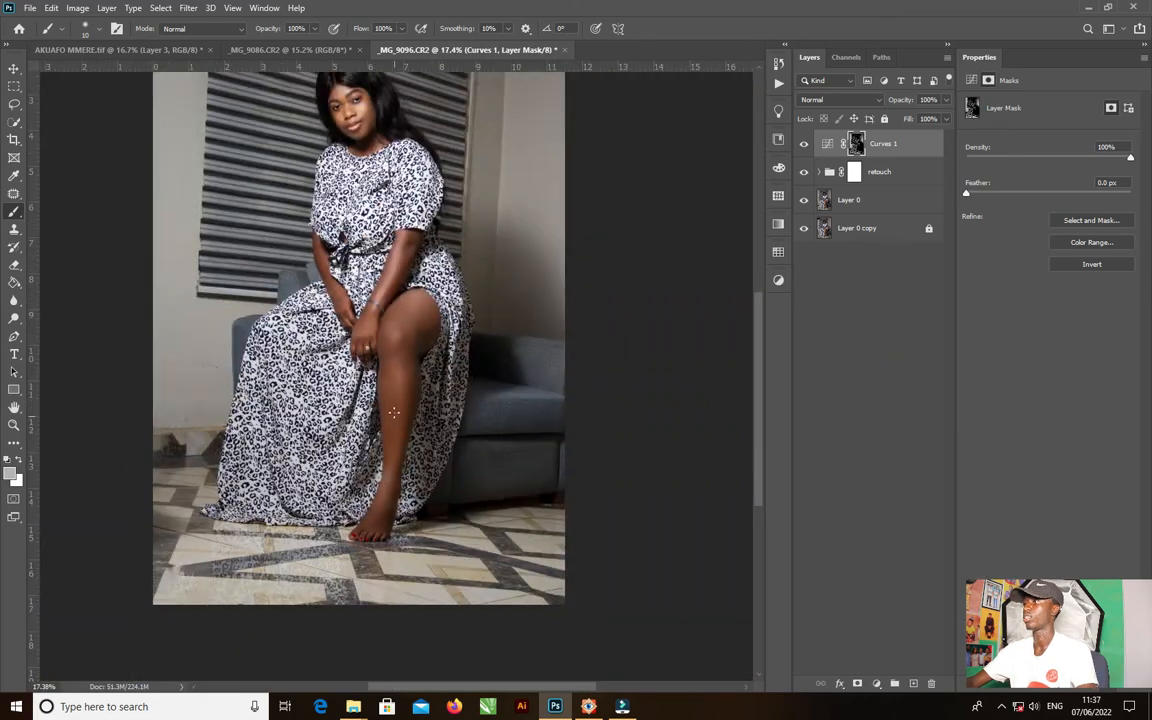
{"action": "scroll", "coordinate": [395, 416], "scroll_direction": "up", "scroll_amount": 4}
{"action": "scroll", "coordinate": [440, 135], "scroll_direction": "up", "scroll_amount": 2}
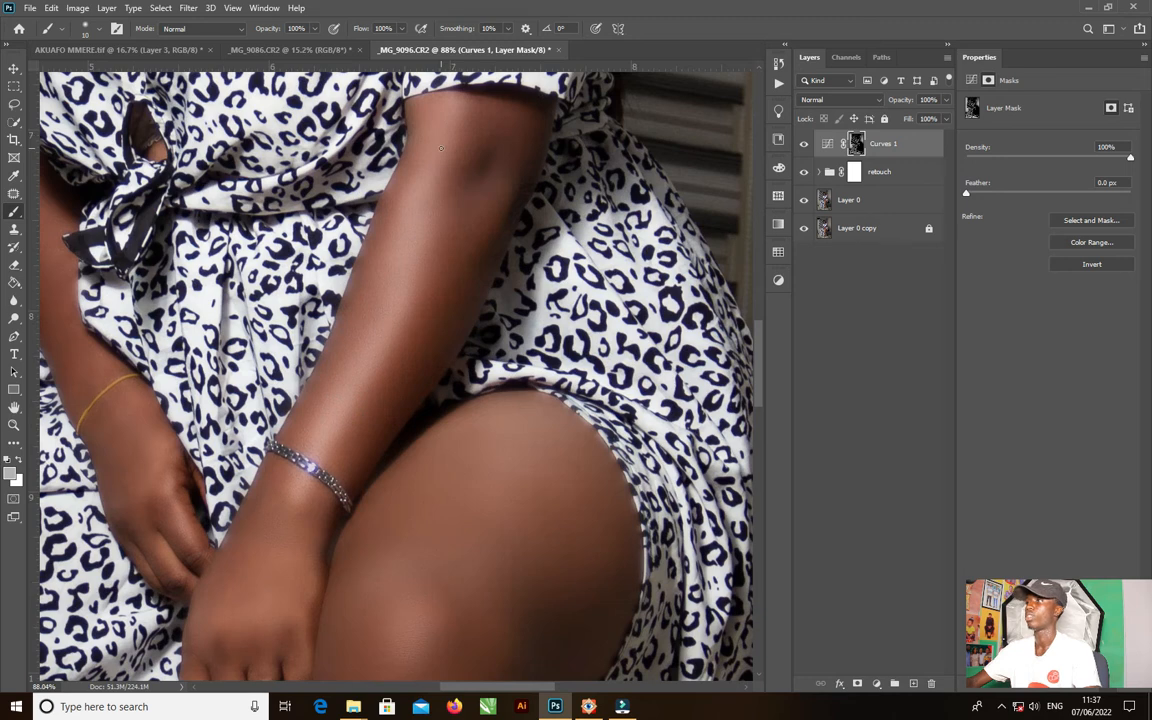
{"action": "scroll", "coordinate": [441, 148], "scroll_direction": "down", "scroll_amount": 5}
{"action": "scroll", "coordinate": [400, 168], "scroll_direction": "up", "scroll_amount": 3}
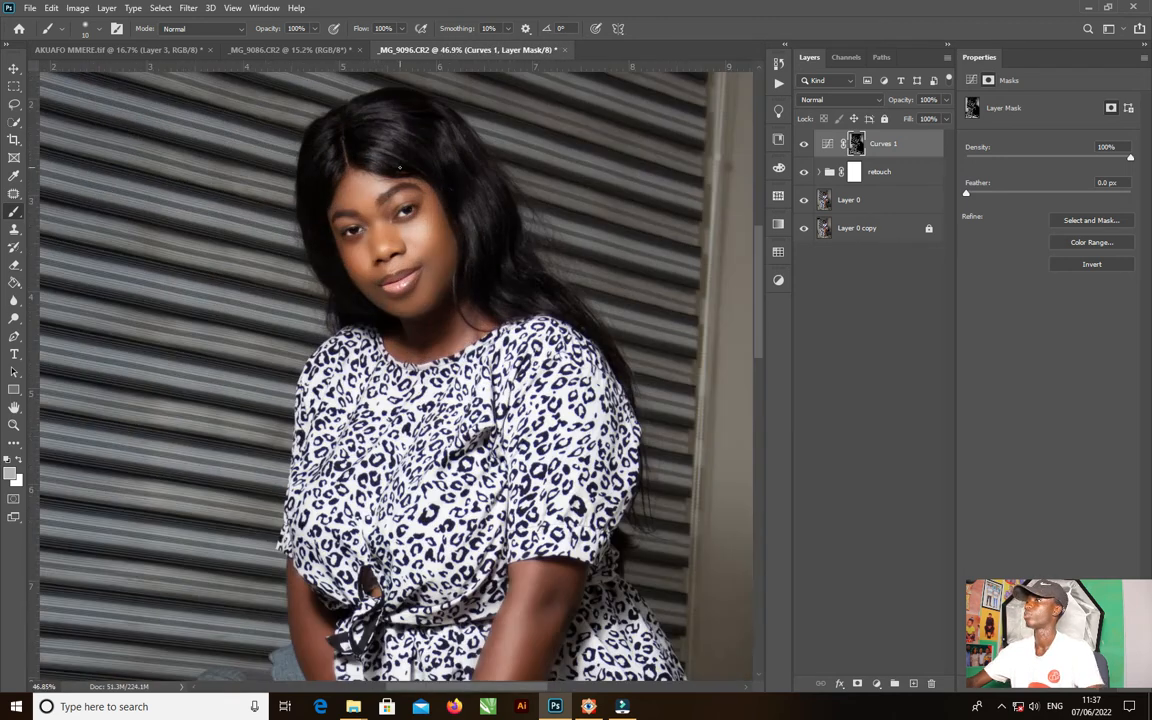
{"action": "scroll", "coordinate": [400, 168], "scroll_direction": "down", "scroll_amount": 5}
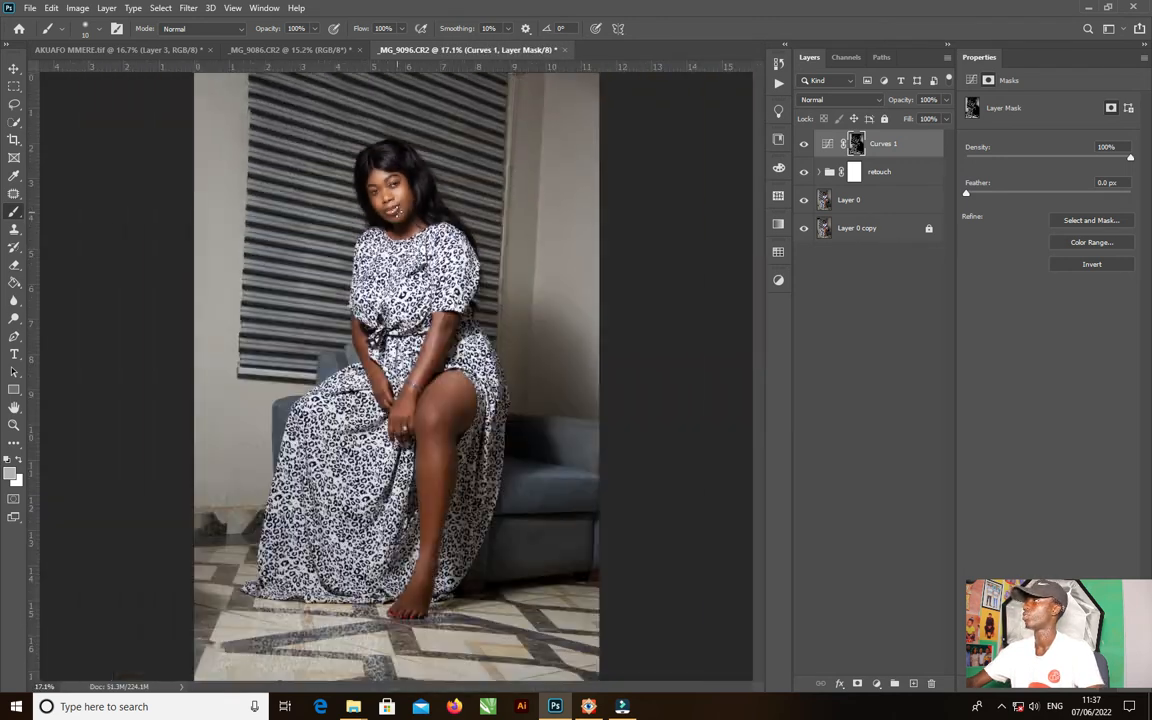
Step: Reduce the Curves 1 layer's opacity to 64% and toggle its visibility to compare the brightening
{"action": "left_click", "coordinate": [805, 144]}
{"action": "left_click", "coordinate": [805, 144]}
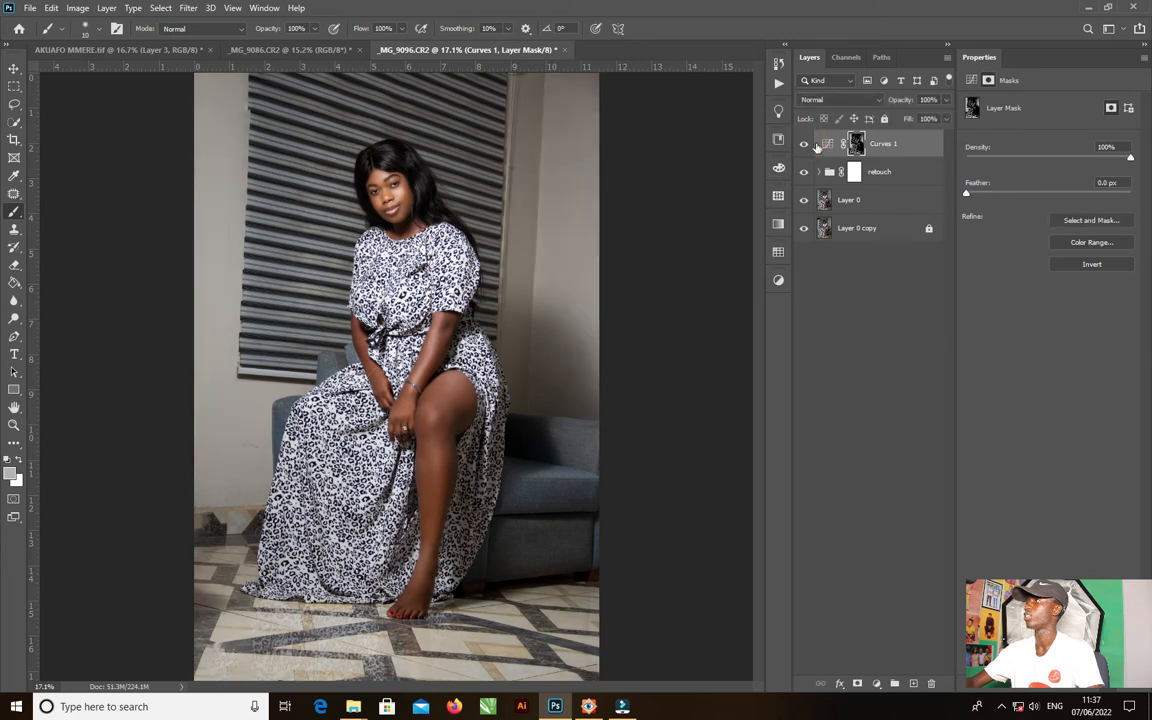
{"action": "left_click", "coordinate": [946, 100]}
{"action": "left_click_drag", "start_coordinate": [943, 118], "coordinate": [921, 115]}
{"action": "left_click", "coordinate": [805, 144]}
{"action": "left_click", "coordinate": [805, 144]}
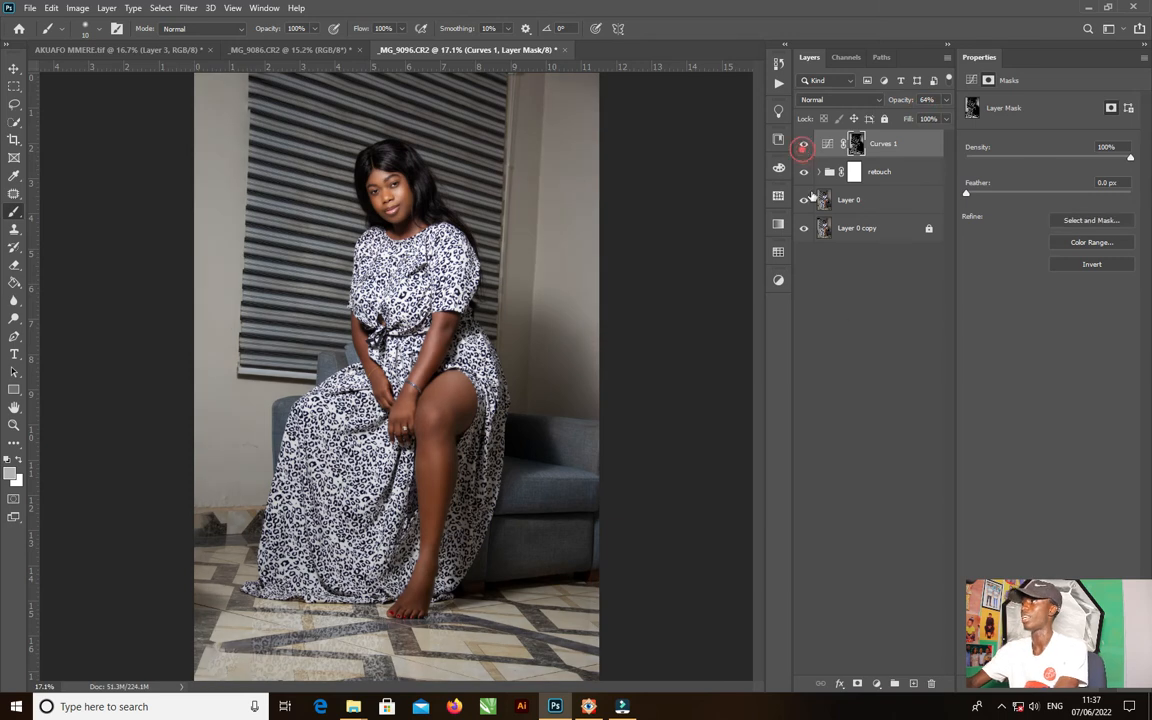
Step: Stamp all visible layers into a new layer on top and open it in the Camera Raw Filter
{"action": "left_click", "coordinate": [860, 330]}
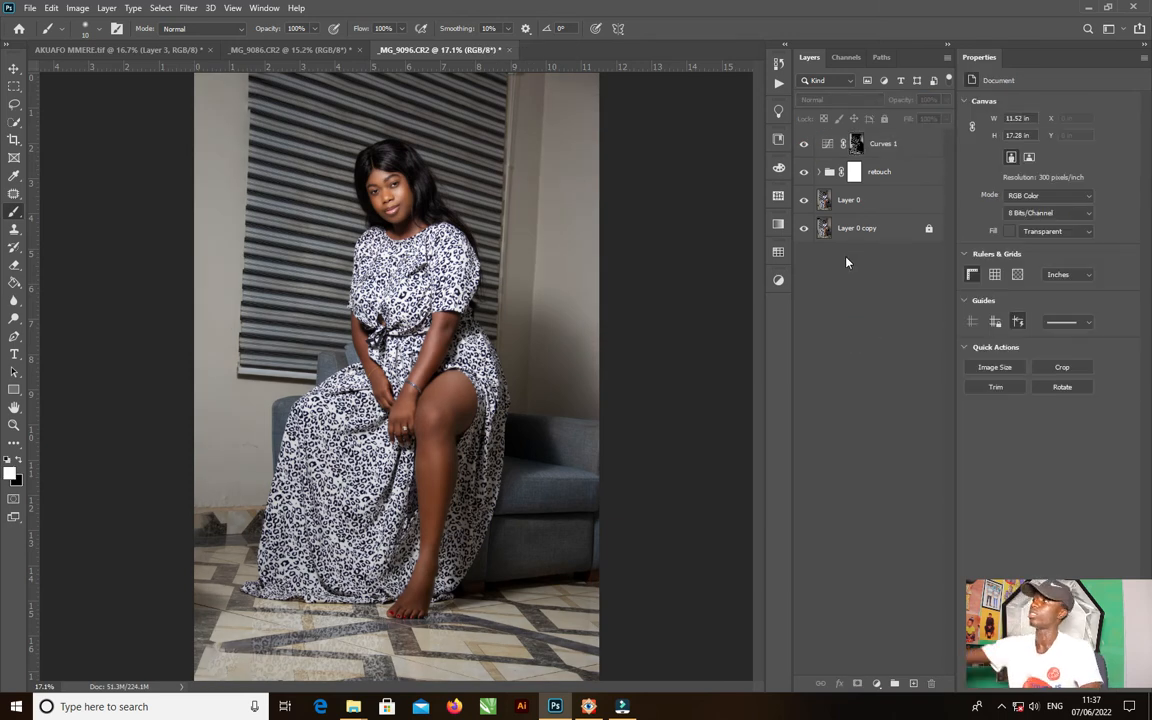
{"action": "key", "text": "ctrl+shift+alt+e"}
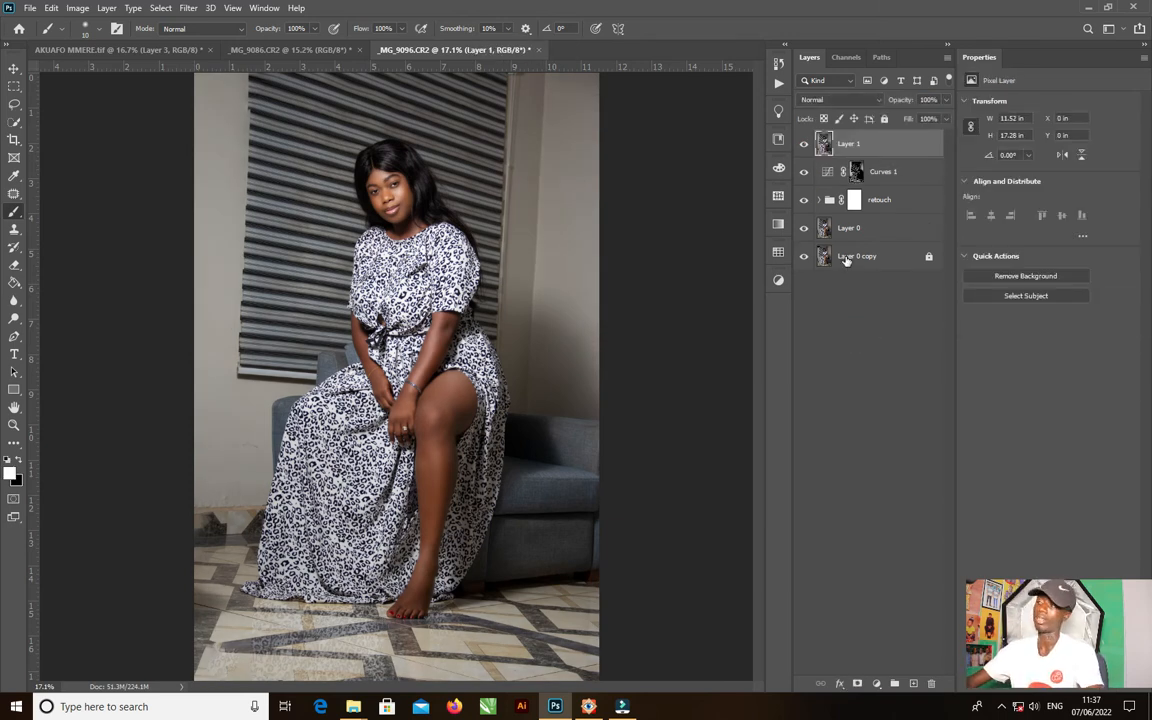
{"action": "left_click", "coordinate": [188, 8]}
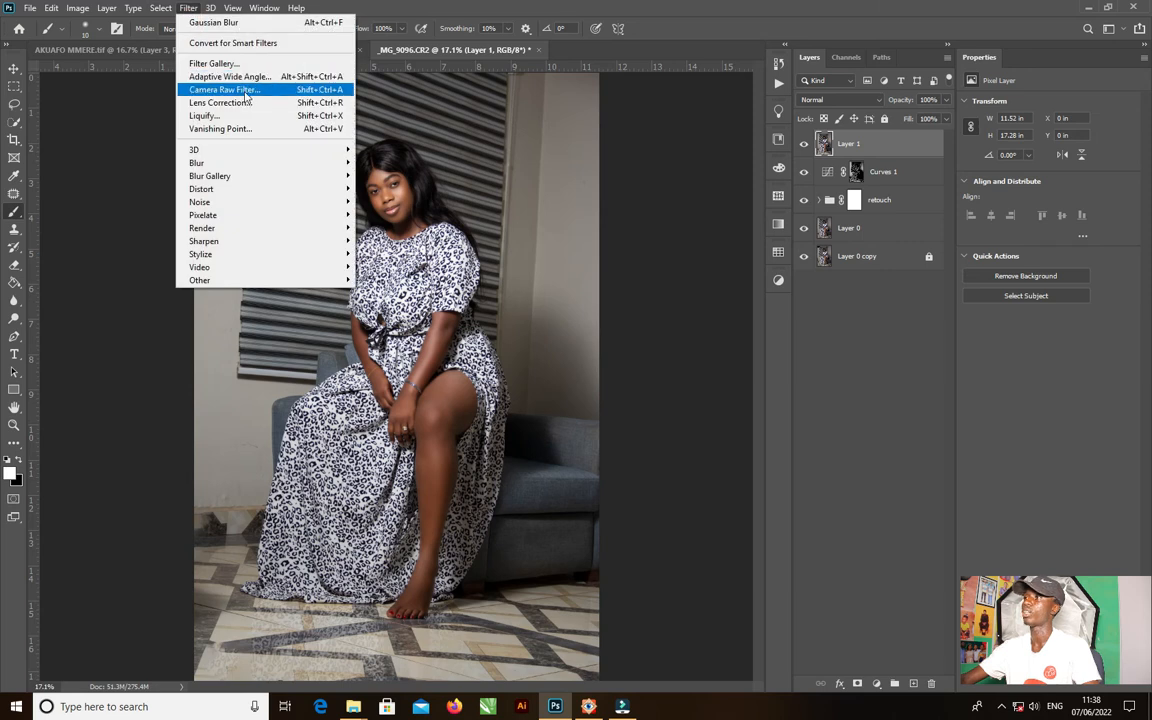
{"action": "left_click", "coordinate": [240, 89]}
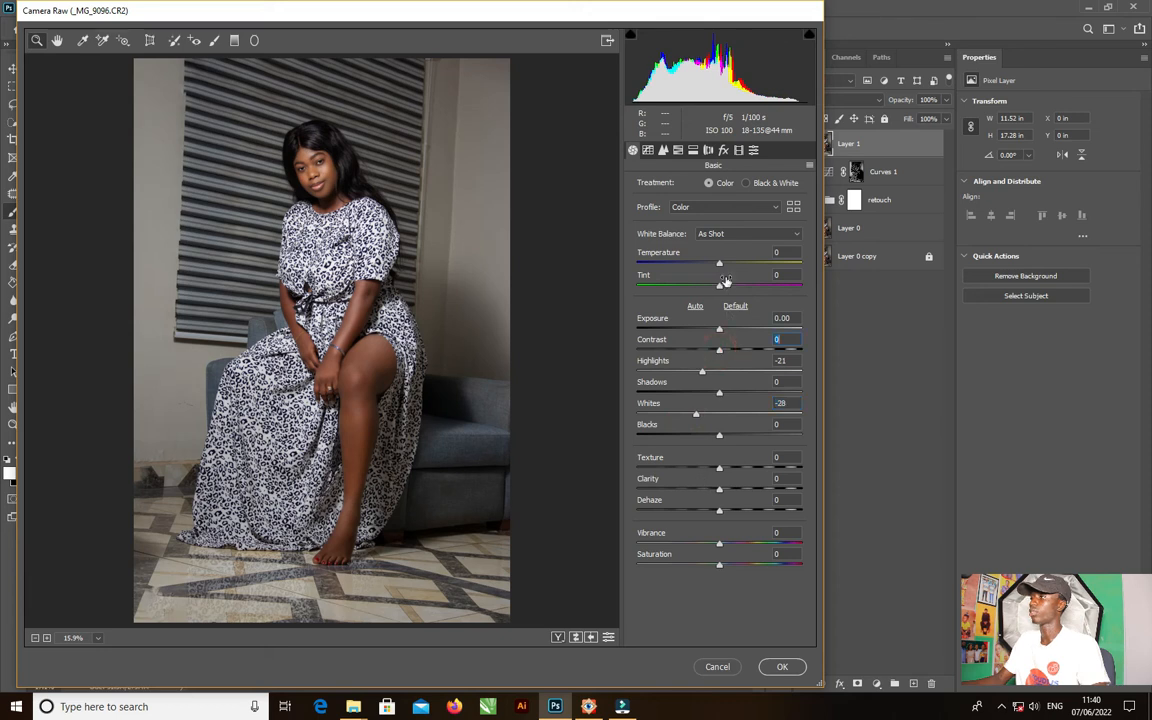
Step: Calibrate the portrait's colours with Blue Primary saturation +54 and Green Primary saturation +5
{"action": "left_click", "coordinate": [737, 150]}
{"action": "left_click_drag", "start_coordinate": [719, 431], "coordinate": [764, 432]}
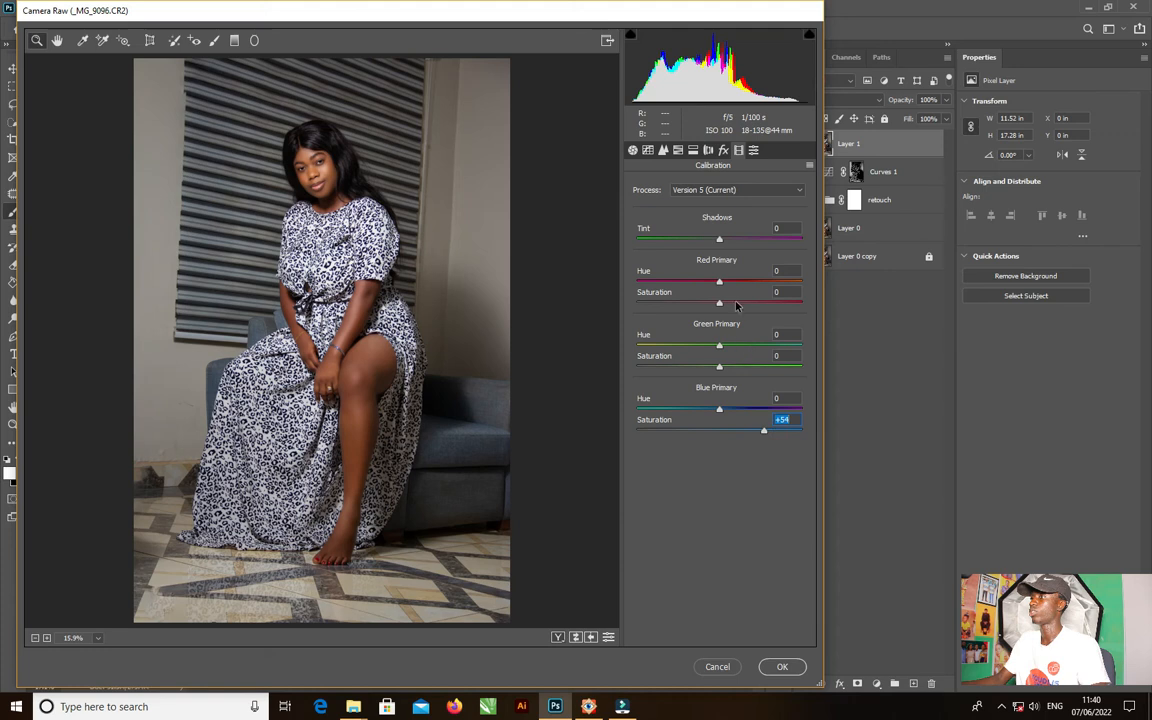
{"action": "left_click_drag", "start_coordinate": [719, 366], "coordinate": [724, 366]}
Step: Set the sharpening amount to 88 in the Camera Raw detail settings
{"action": "left_click", "coordinate": [693, 150]}
{"action": "left_click", "coordinate": [663, 150]}
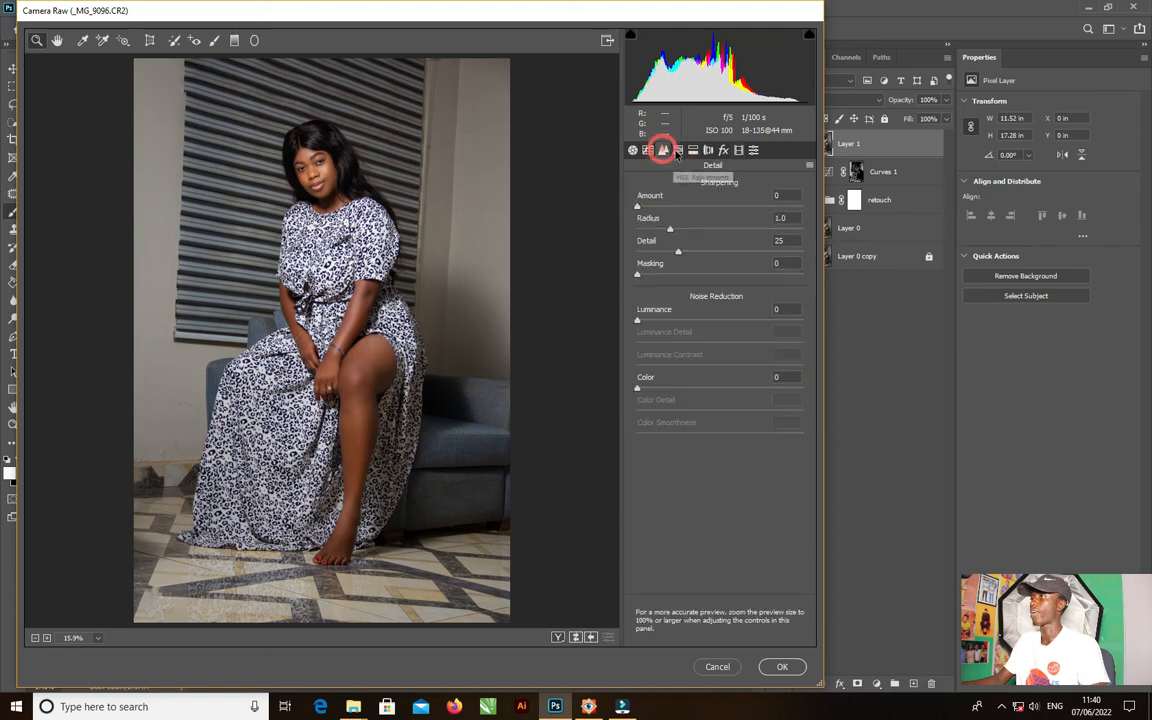
{"action": "left_click", "coordinate": [736, 207]}
{"action": "left_click_drag", "start_coordinate": [736, 207], "coordinate": [733, 210]}
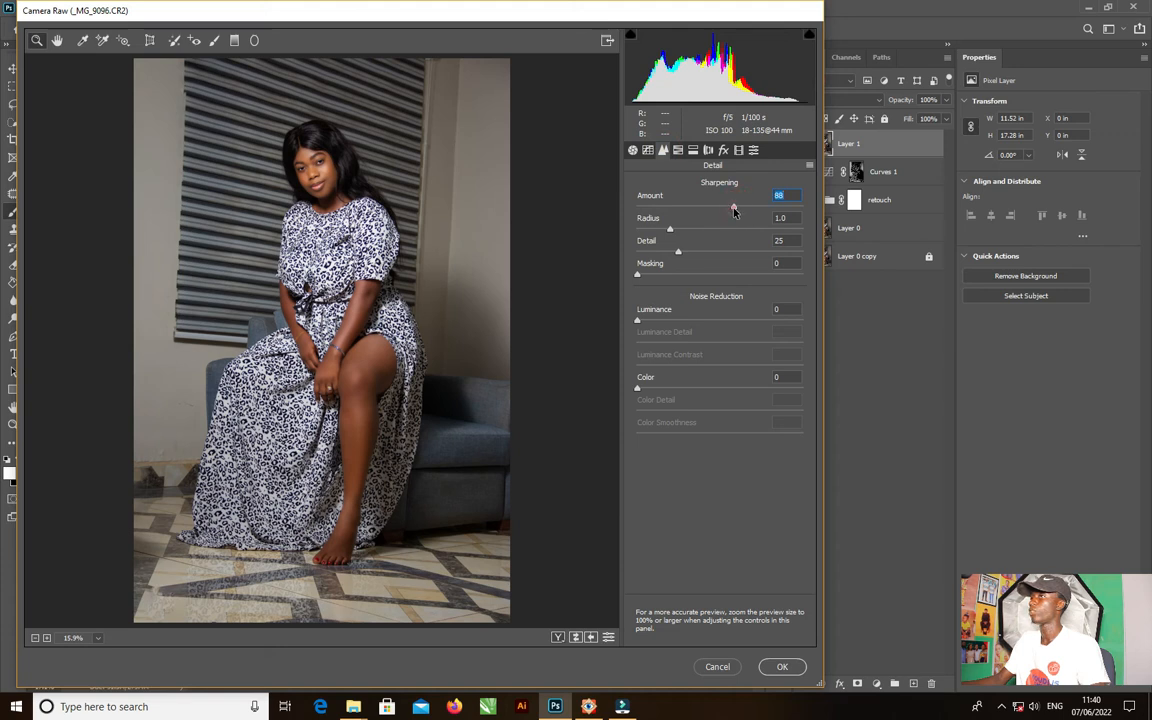
Step: Show the portrait in a side-by-side before/after view and review the HSL and Calibration settings
{"action": "left_click", "coordinate": [632, 150]}
{"action": "left_click", "coordinate": [663, 150]}
{"action": "left_click", "coordinate": [678, 150]}
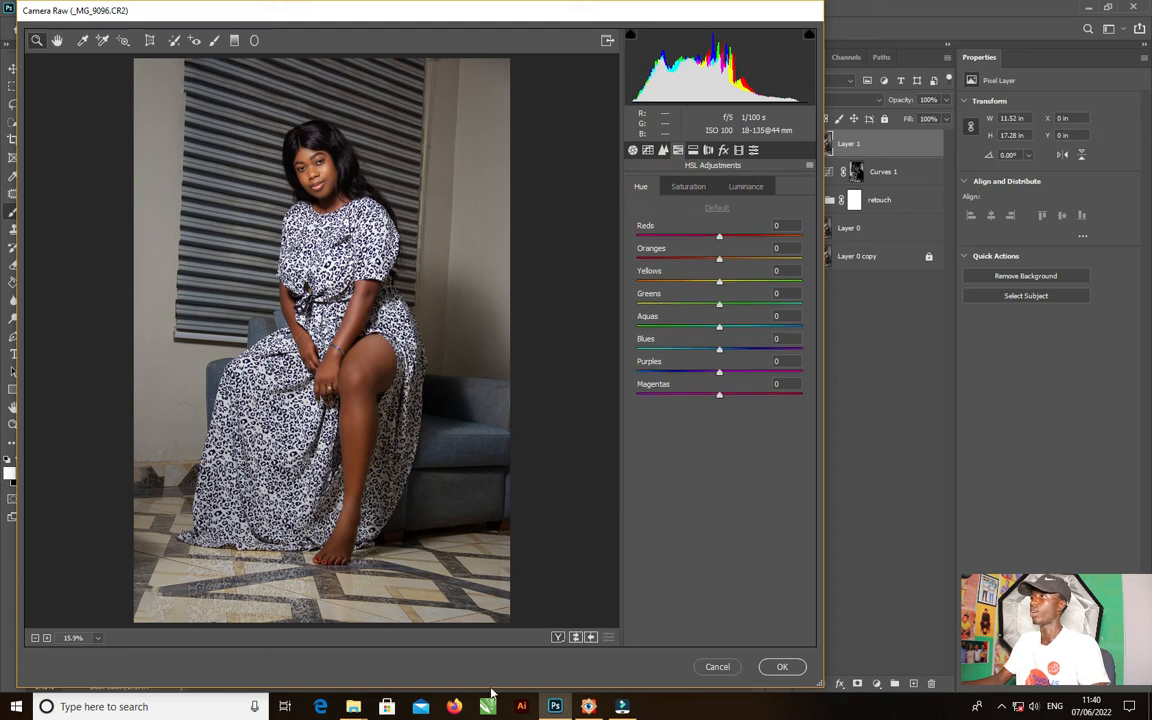
{"action": "left_click", "coordinate": [557, 637]}
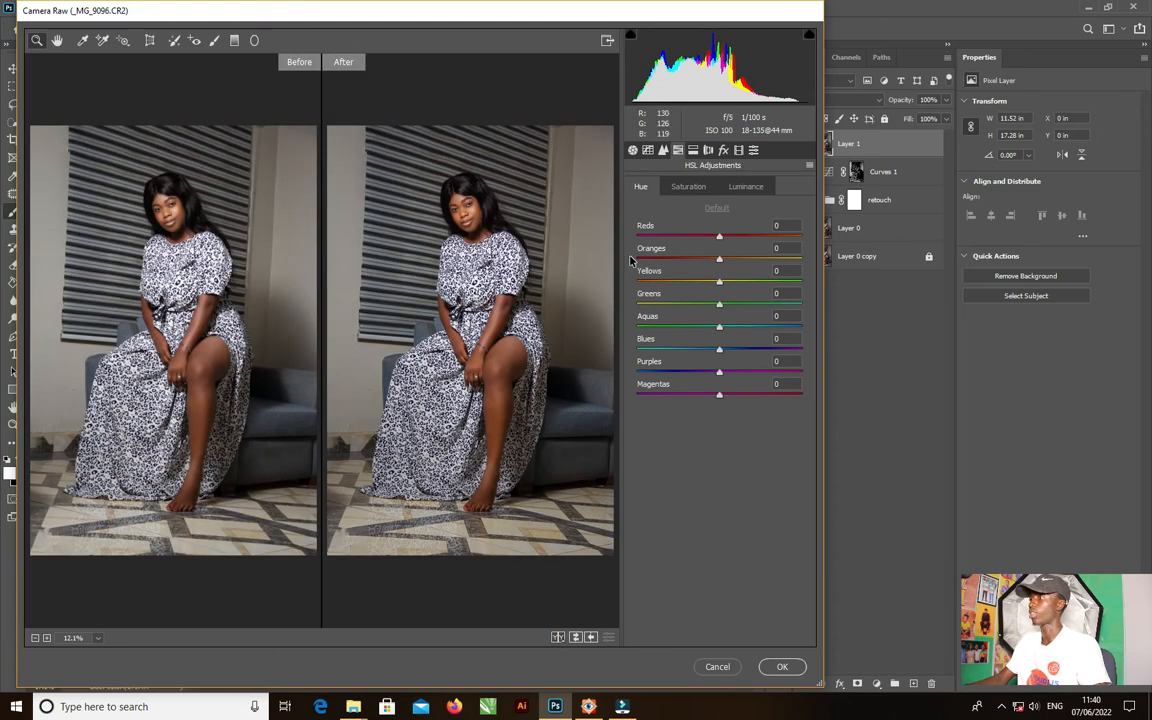
{"action": "left_click", "coordinate": [738, 150]}
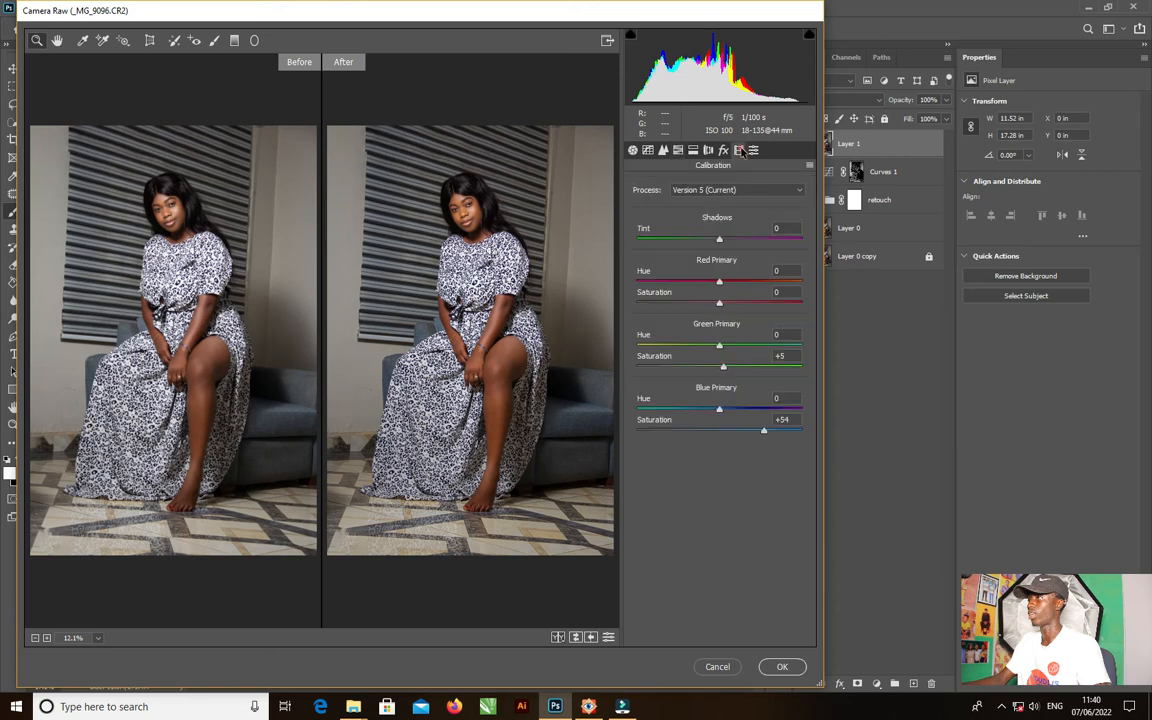
Step: Apply the AKOWX user preset and set the white balance temperature to -5
{"action": "left_click", "coordinate": [753, 150]}
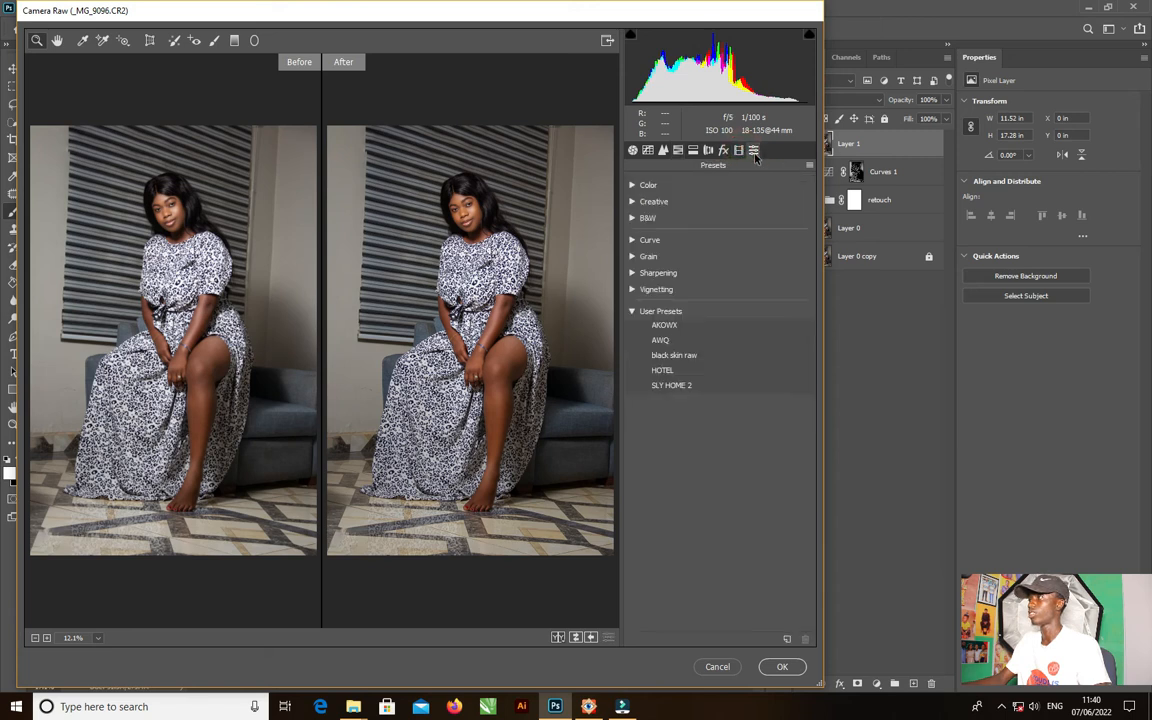
{"action": "left_click", "coordinate": [664, 326]}
{"action": "left_click", "coordinate": [632, 150]}
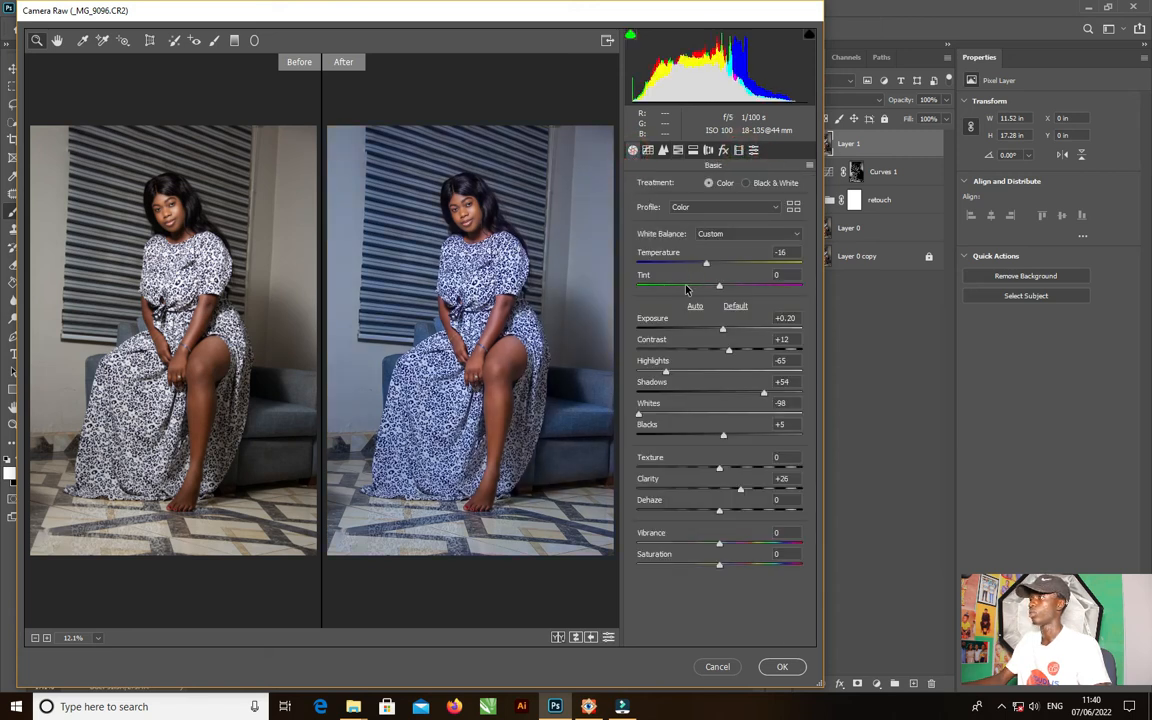
{"action": "left_click_drag", "start_coordinate": [706, 266], "coordinate": [713, 268]}
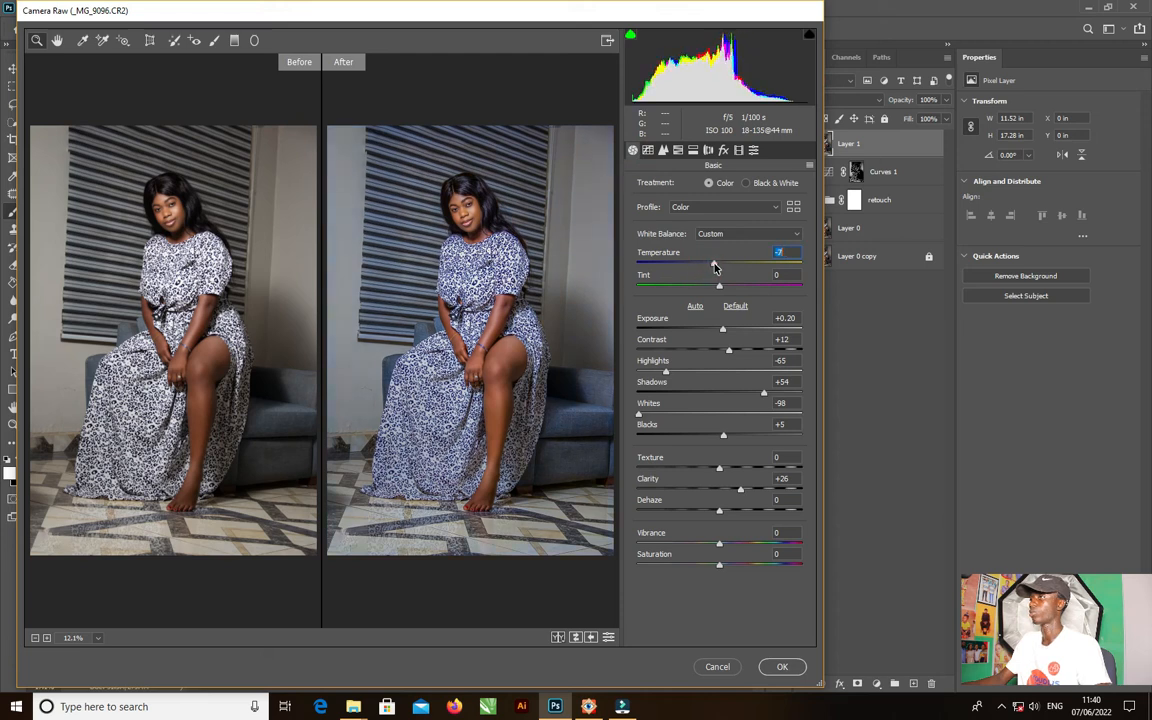
{"action": "left_click_drag", "start_coordinate": [714, 267], "coordinate": [716, 267]}
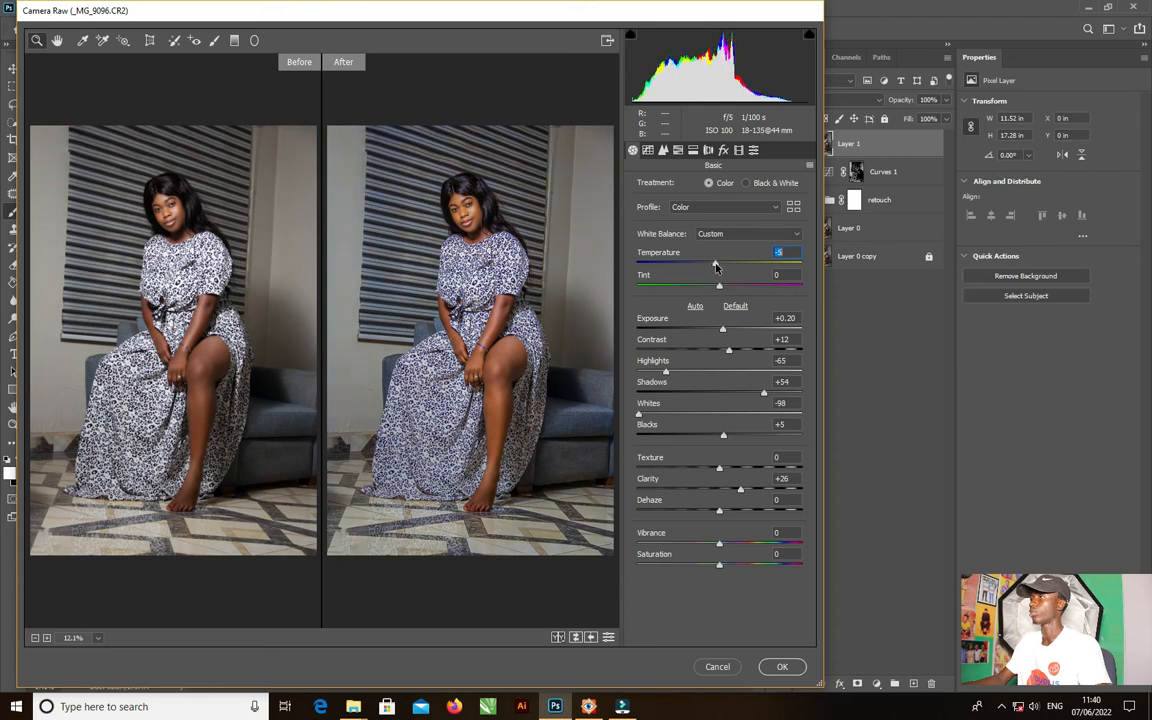
Step: Check the face up close and set contrast to +16, exposure to +0.40 and highlights to -44
{"action": "left_click", "coordinate": [466, 228]}
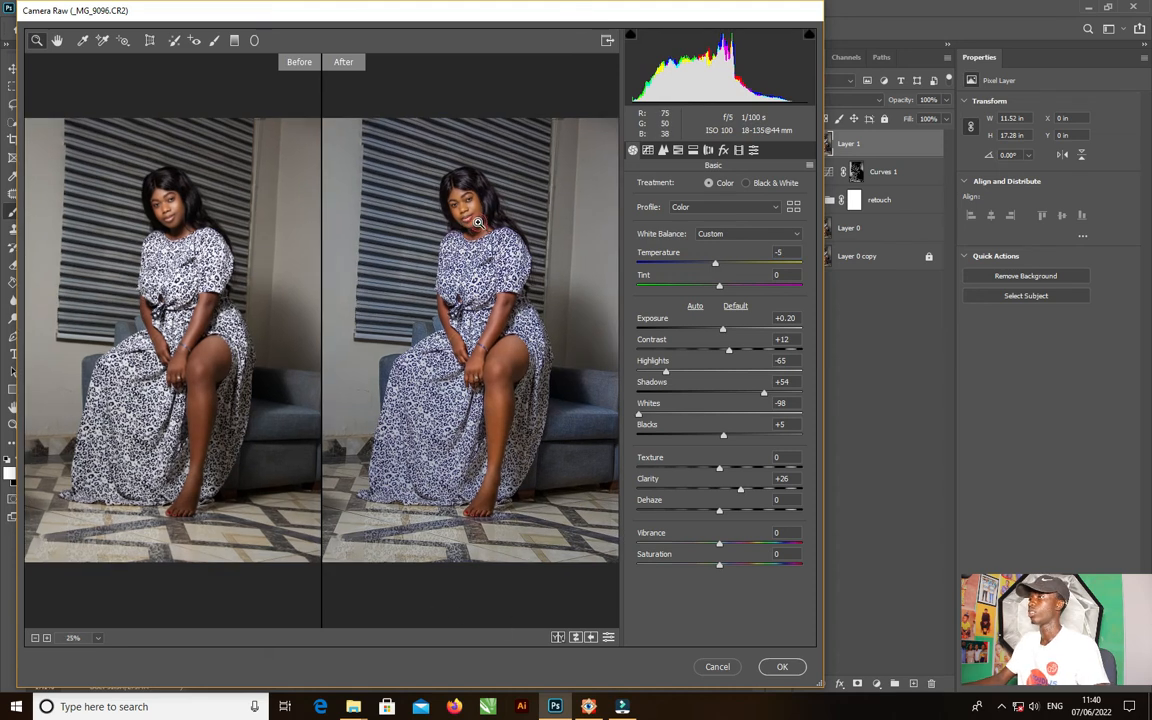
{"action": "left_click", "coordinate": [448, 228]}
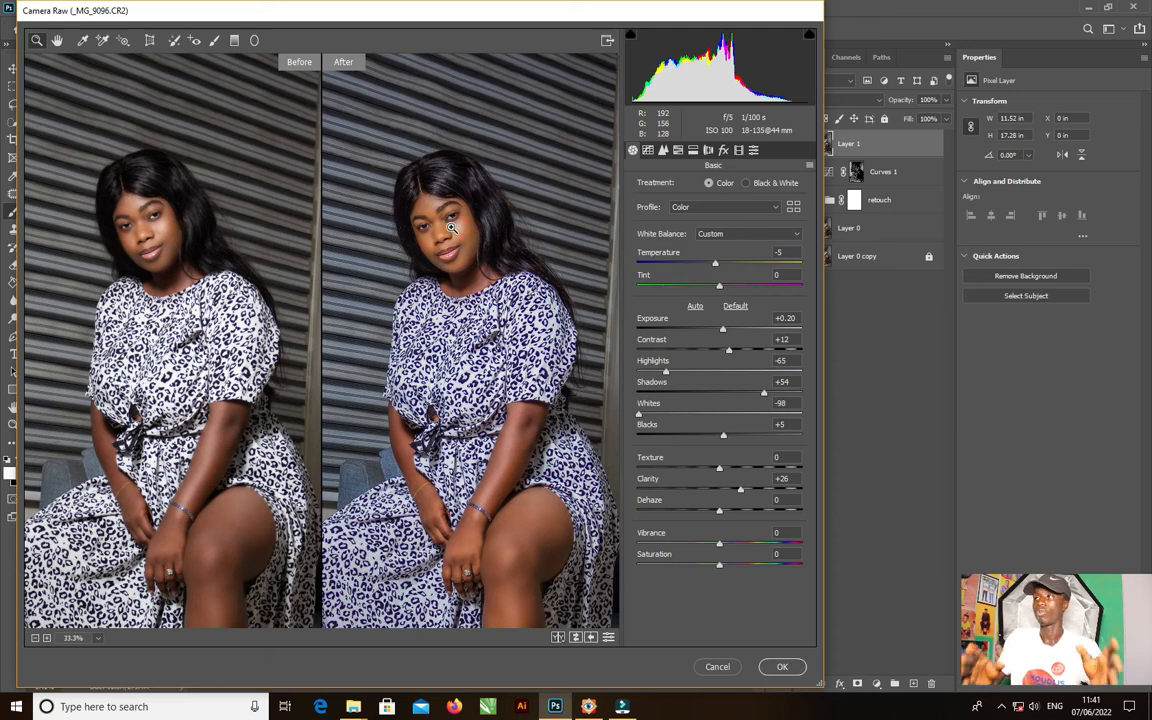
{"action": "left_click", "coordinate": [451, 228]}
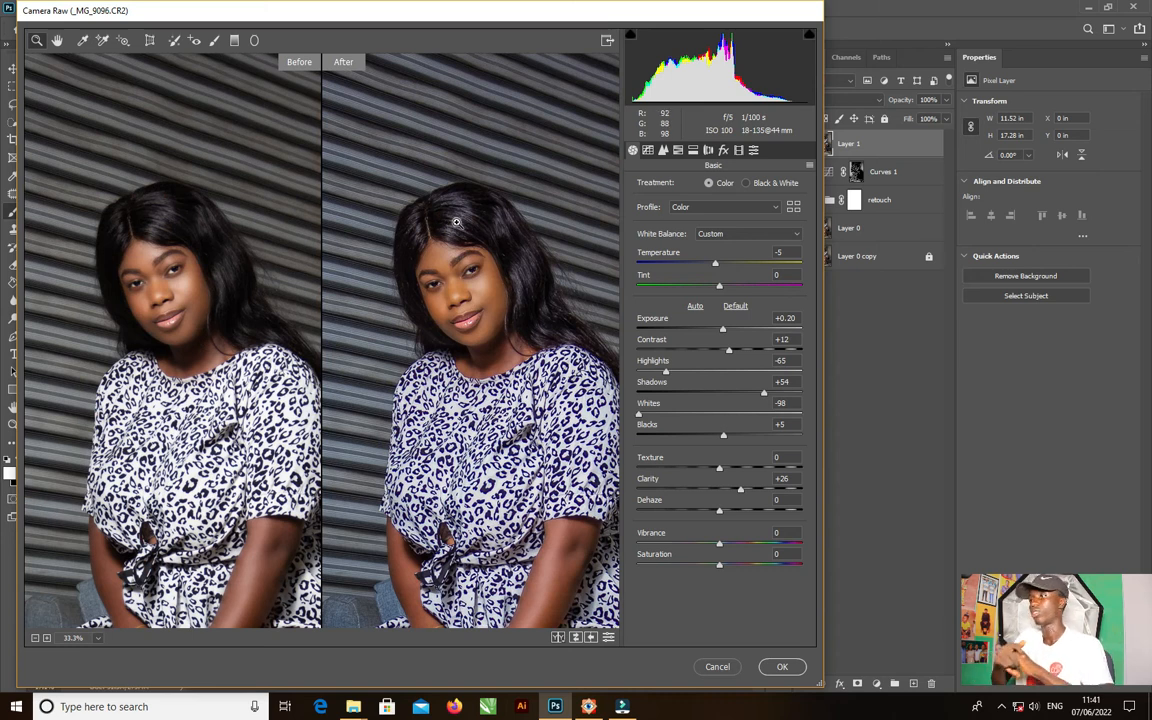
{"action": "left_click", "coordinate": [731, 350]}
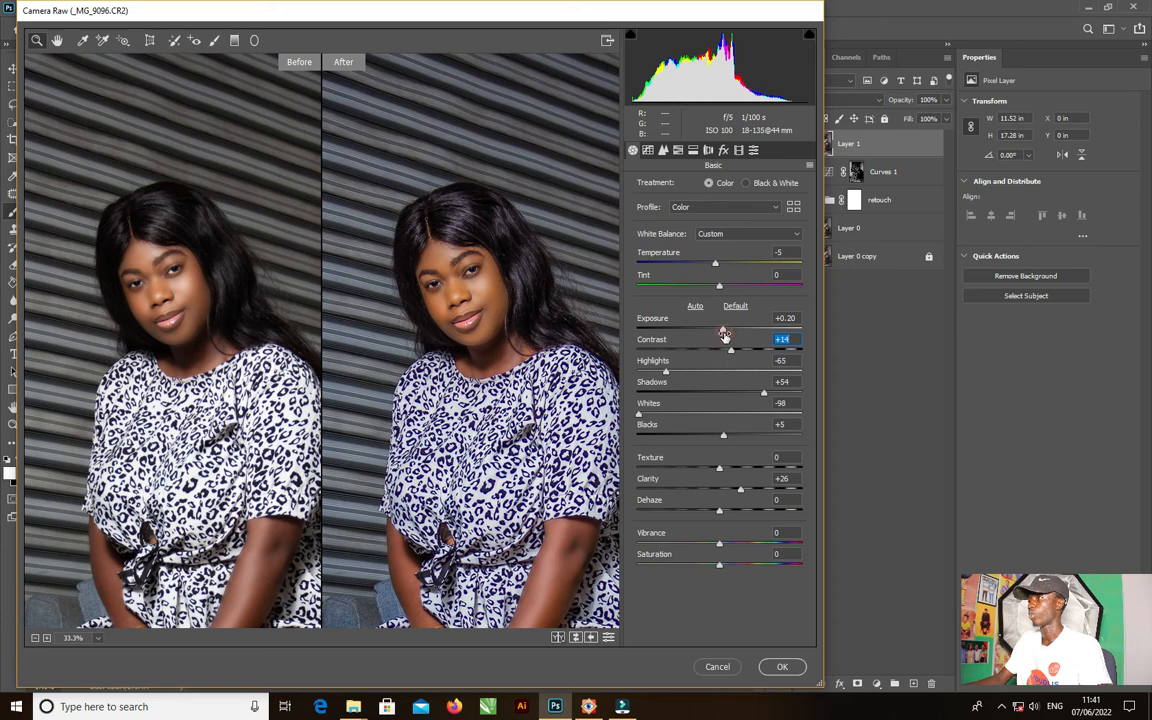
{"action": "left_click_drag", "start_coordinate": [723, 331], "coordinate": [727, 334]}
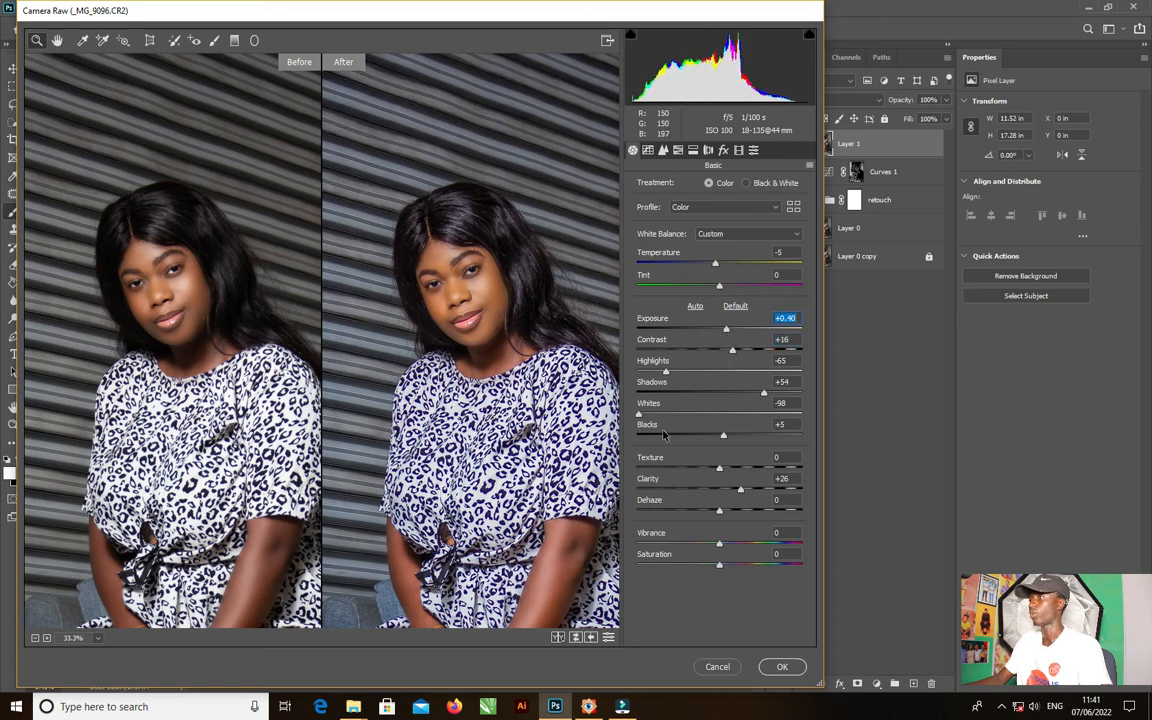
{"action": "mouse_move", "coordinate": [666, 373]}
{"action": "left_mouse_down"}
{"action": "mouse_move", "coordinate": [709, 380]}
{"action": "mouse_move", "coordinate": [683, 380]}
{"action": "left_mouse_up"}
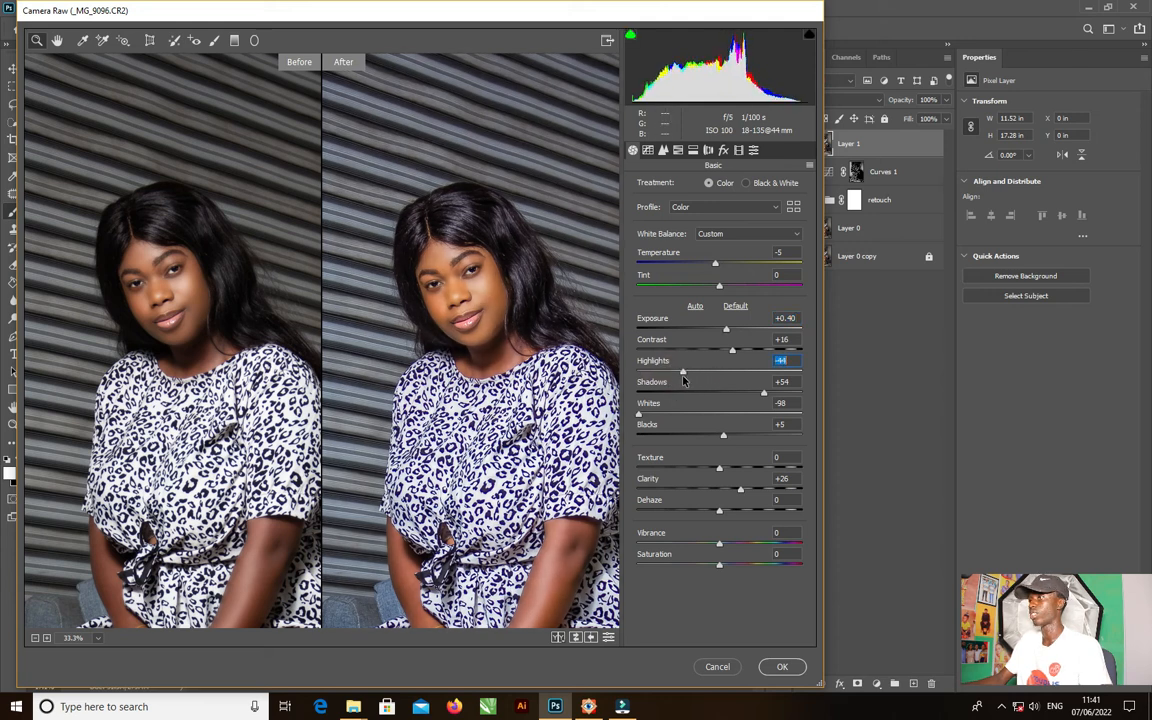
Step: Set vibrance to +7, check the whole portrait, and apply the Camera Raw adjustments to Layer 1
{"action": "left_click", "coordinate": [725, 545]}
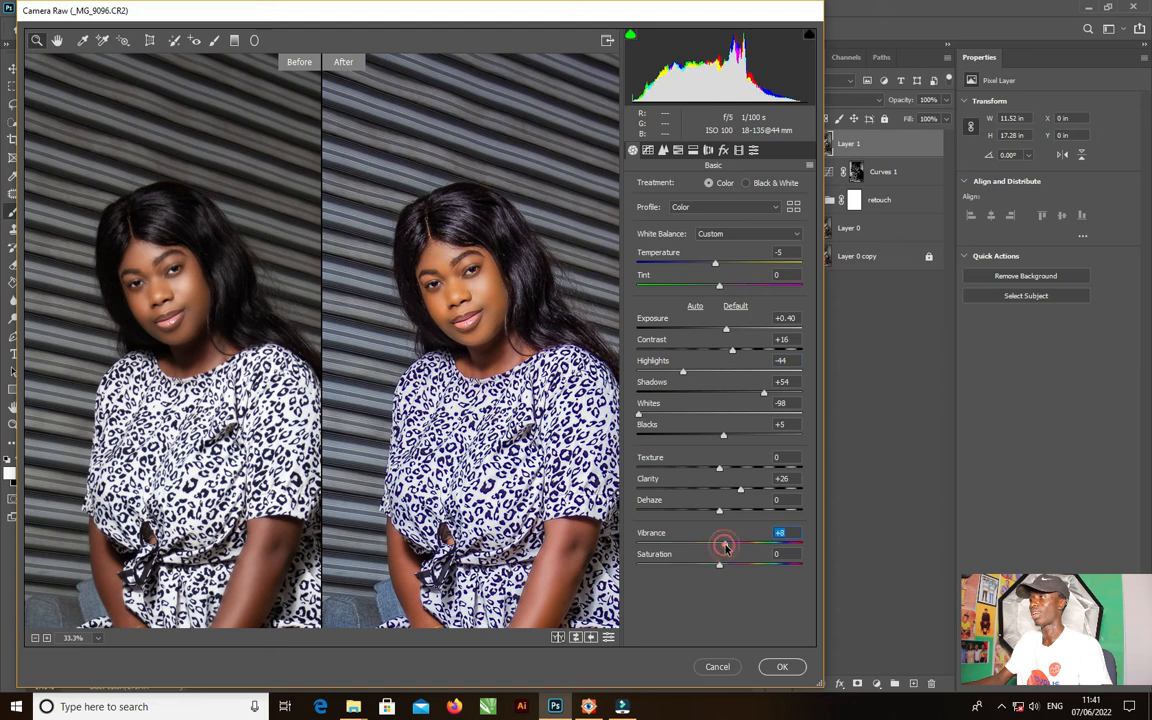
{"action": "right_click", "coordinate": [436, 283]}
{"action": "left_click", "coordinate": [436, 281]}
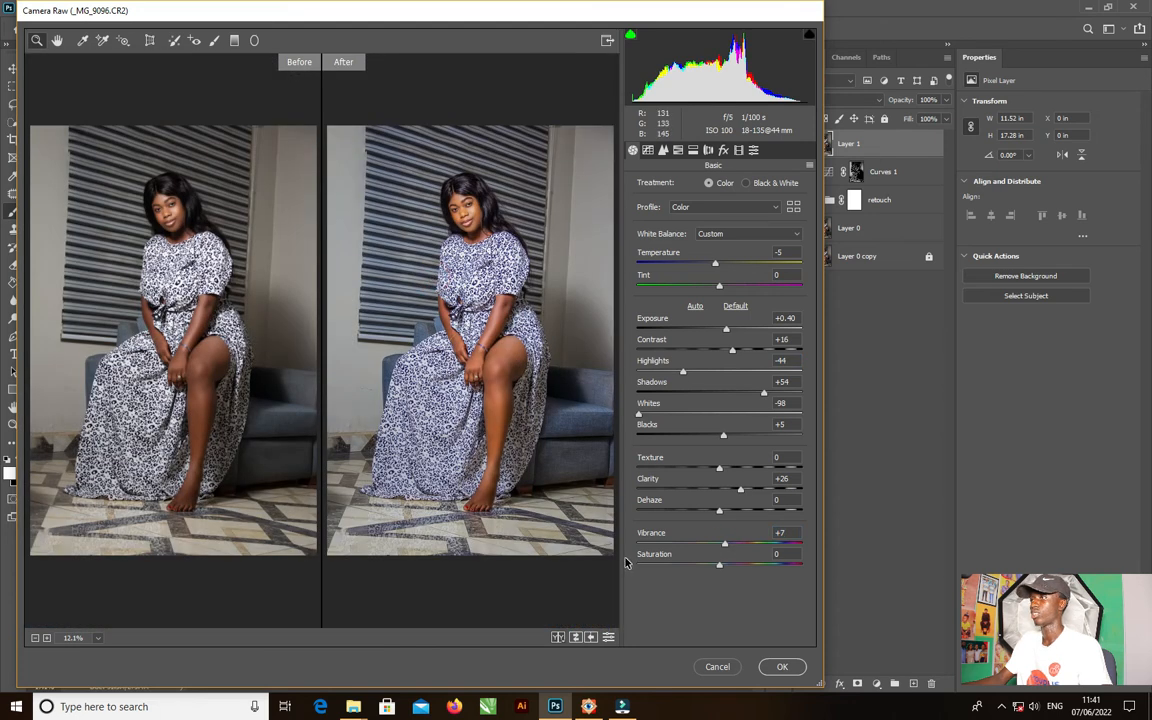
{"action": "left_click", "coordinate": [782, 666]}
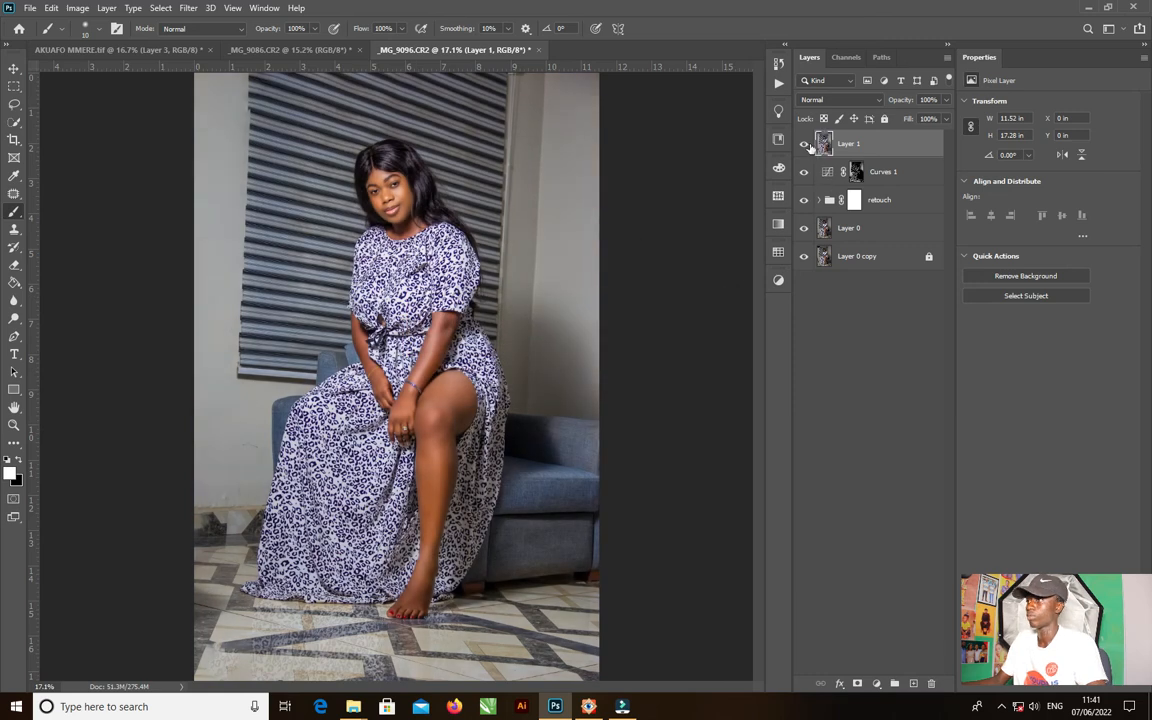
Step: Toggle Layer 1's visibility repeatedly to compare the portrait with and without the Camera Raw adjustments
{"action": "left_click", "coordinate": [810, 144]}
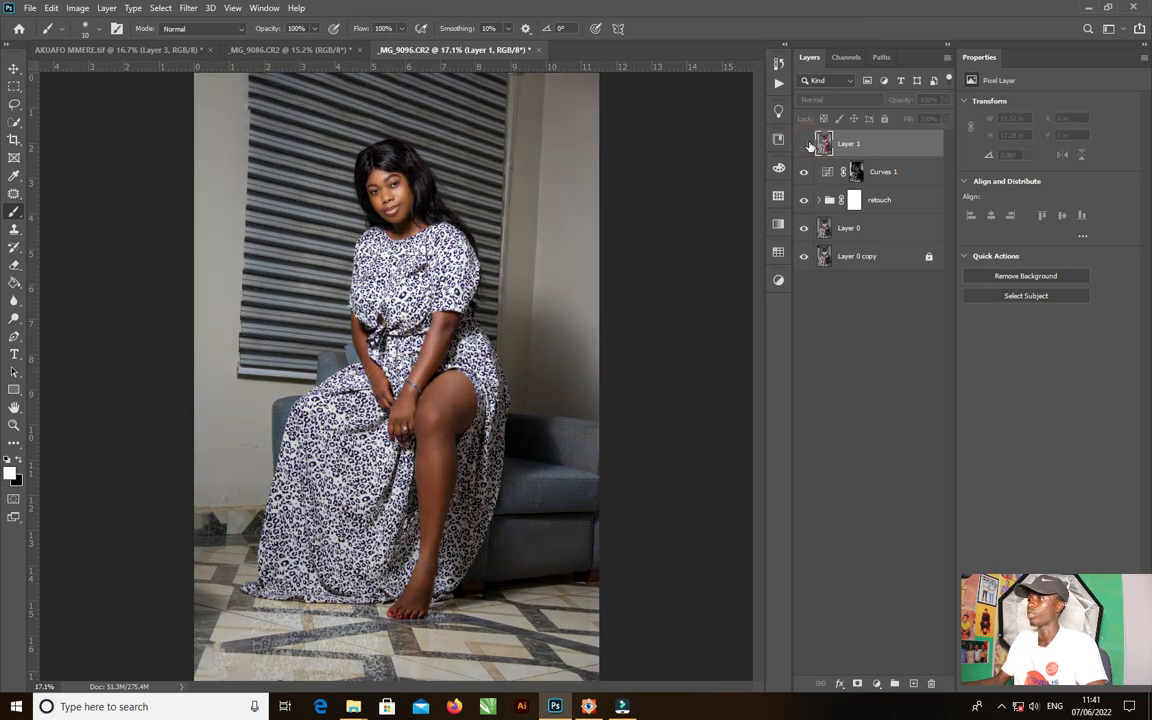
{"action": "left_click", "coordinate": [810, 144]}
{"action": "left_click", "coordinate": [810, 144]}
{"action": "left_click", "coordinate": [809, 144]}
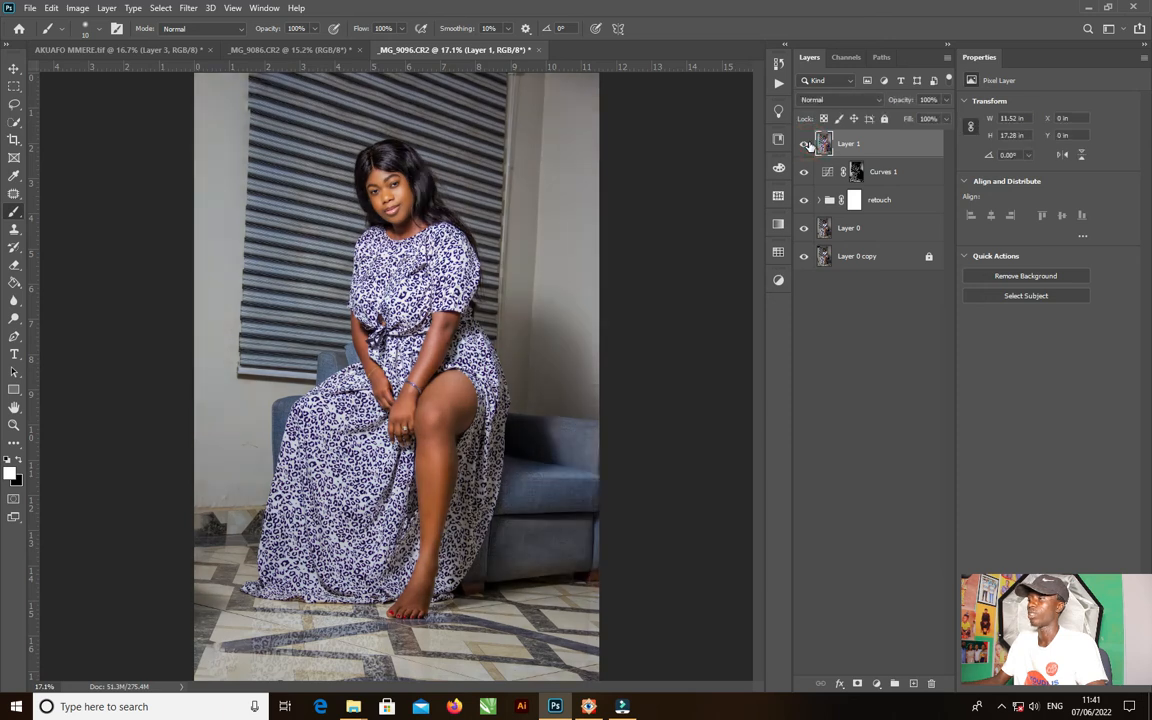
{"action": "left_click", "coordinate": [810, 144]}
{"action": "left_click", "coordinate": [810, 144]}
{"action": "left_click", "coordinate": [877, 488]}
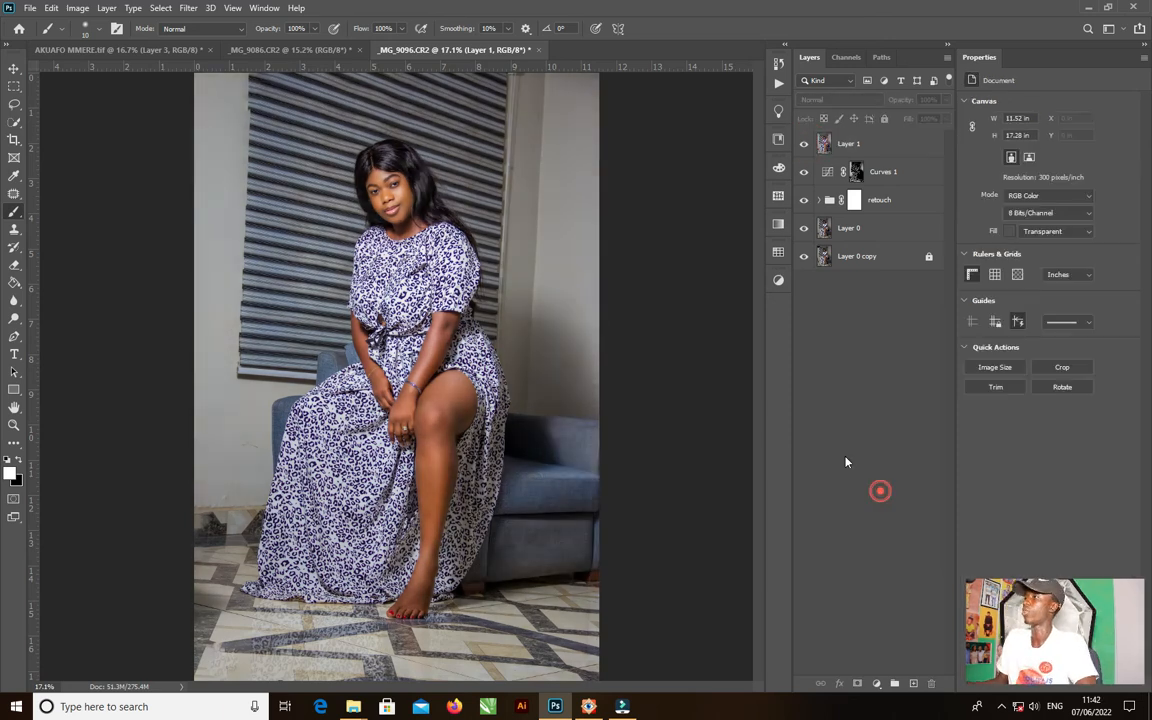
{"action": "left_click", "coordinate": [876, 684]}
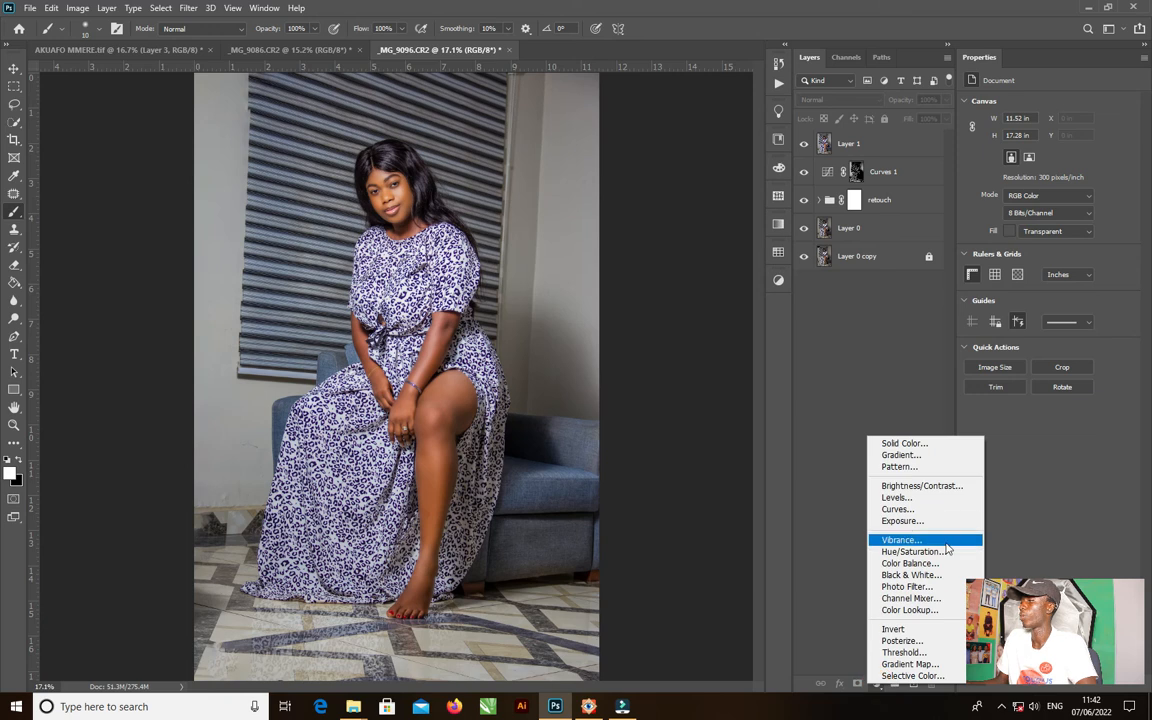
{"action": "left_click", "coordinate": [838, 604]}
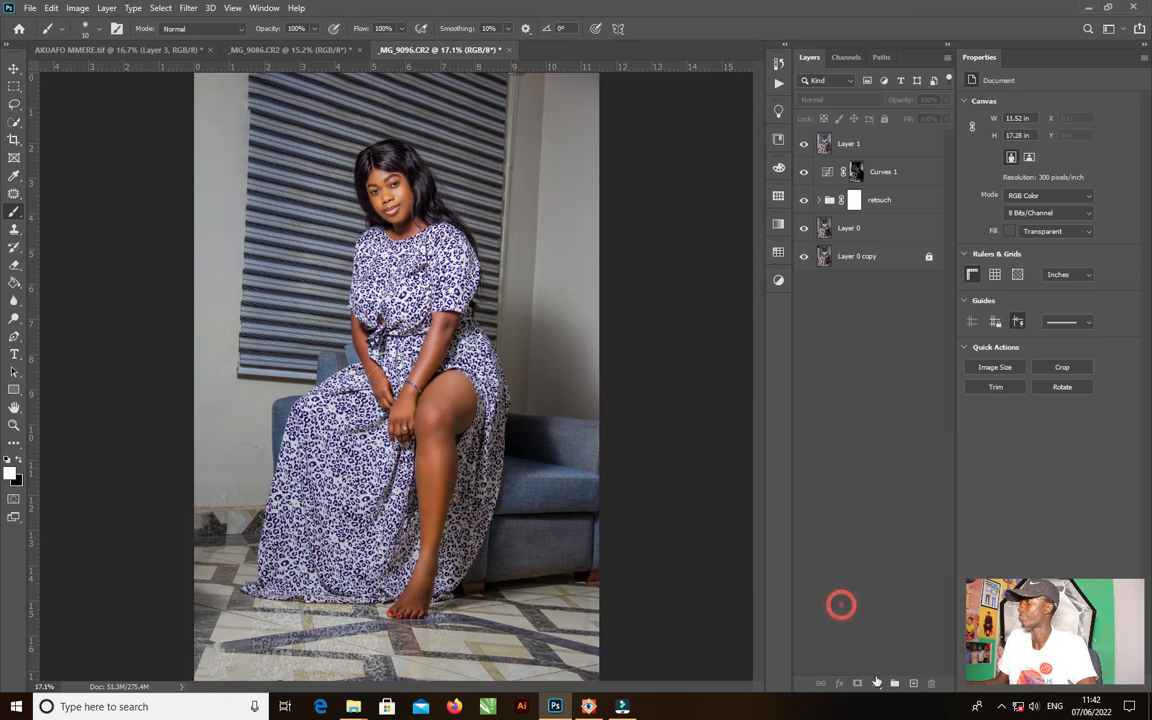
{"action": "left_click", "coordinate": [877, 684]}
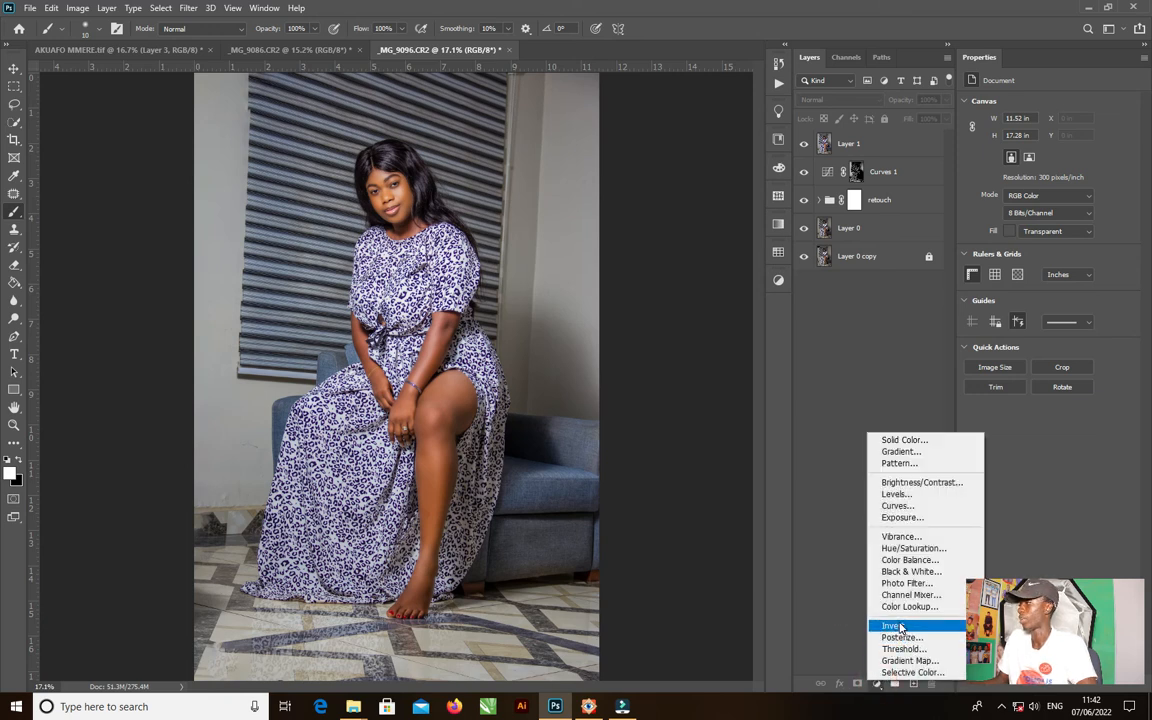
{"action": "left_click", "coordinate": [841, 329]}
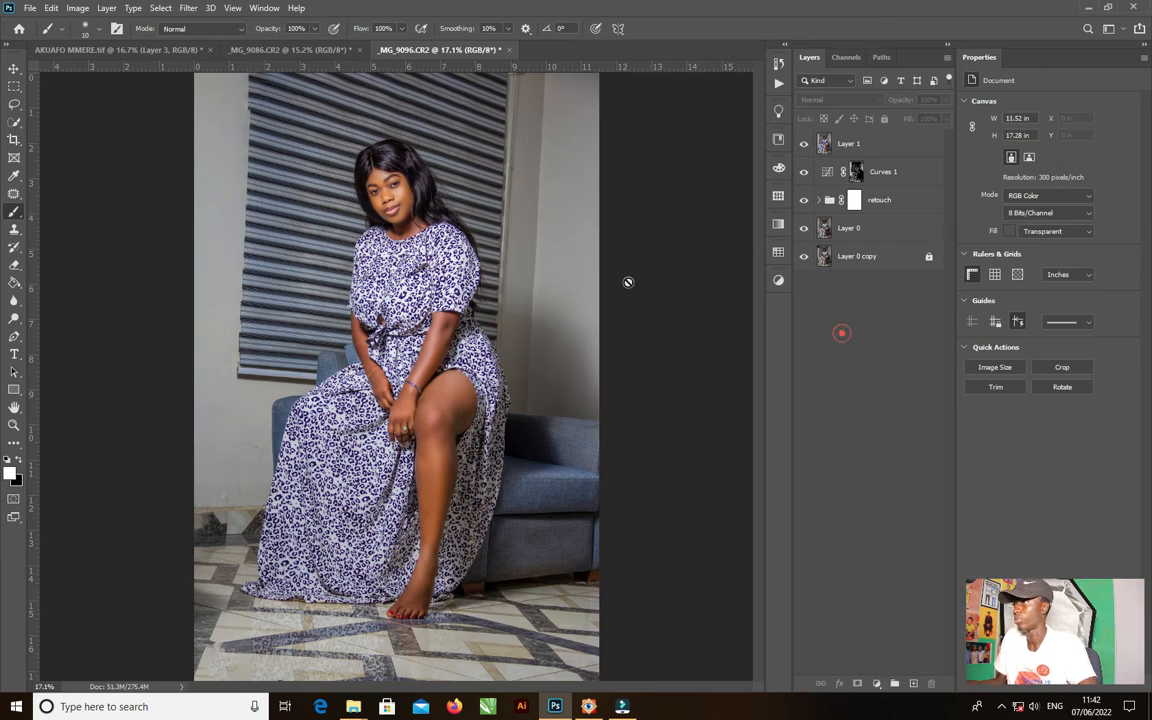
Step: Toggle Layer 1's visibility to compare the woman's face and hair up close with and without the Camera Raw grade
{"action": "left_click", "coordinate": [14, 68]}
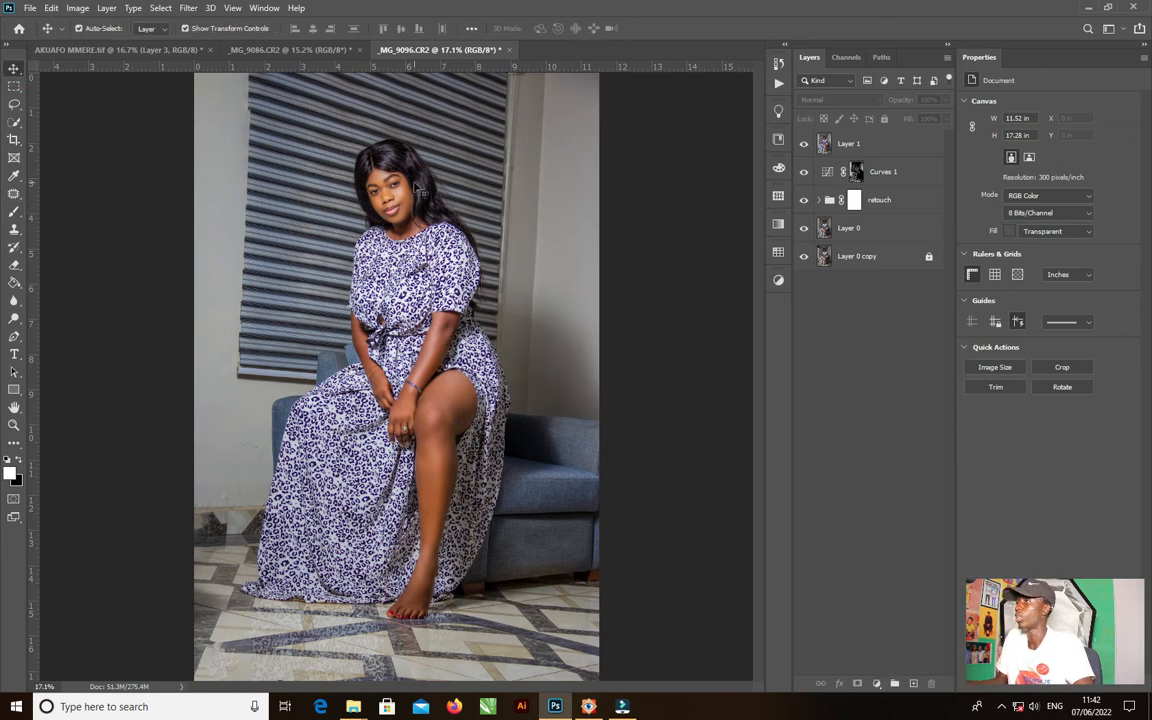
{"action": "scroll", "coordinate": [300, 170], "scroll_direction": "up", "scroll_amount": 5}
{"action": "scroll", "coordinate": [628, 198], "scroll_direction": "up", "scroll_amount": 3}
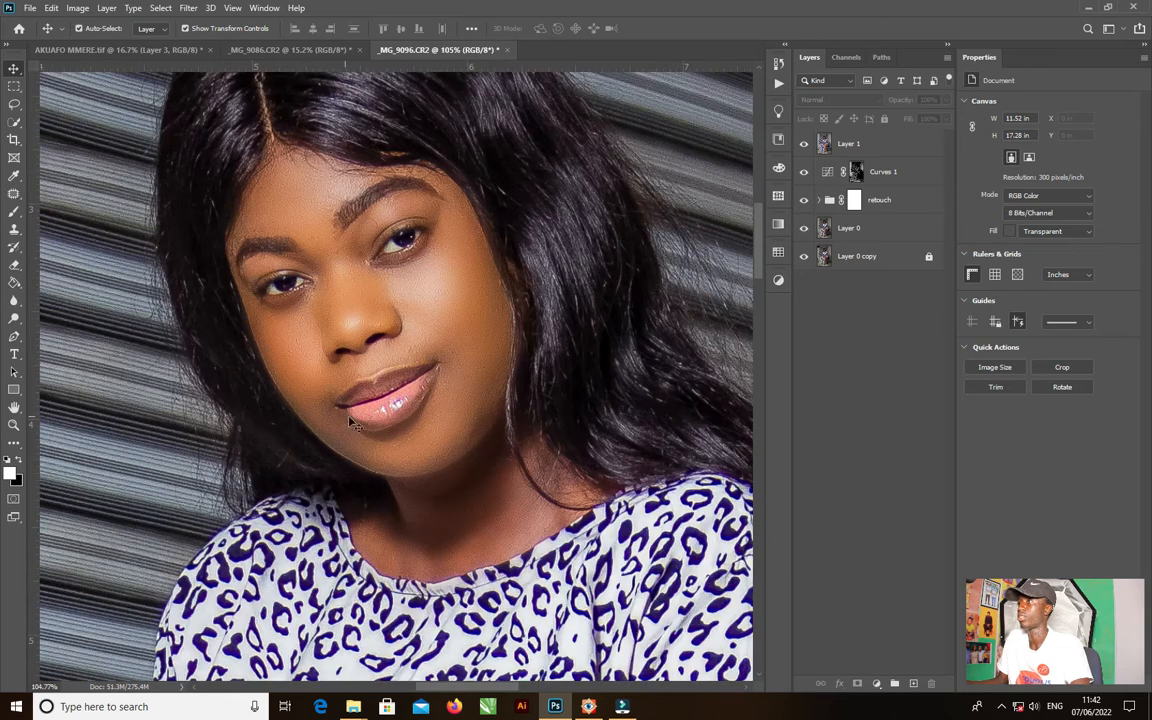
{"action": "scroll", "coordinate": [760, 250], "scroll_direction": "down", "scroll_amount": 2}
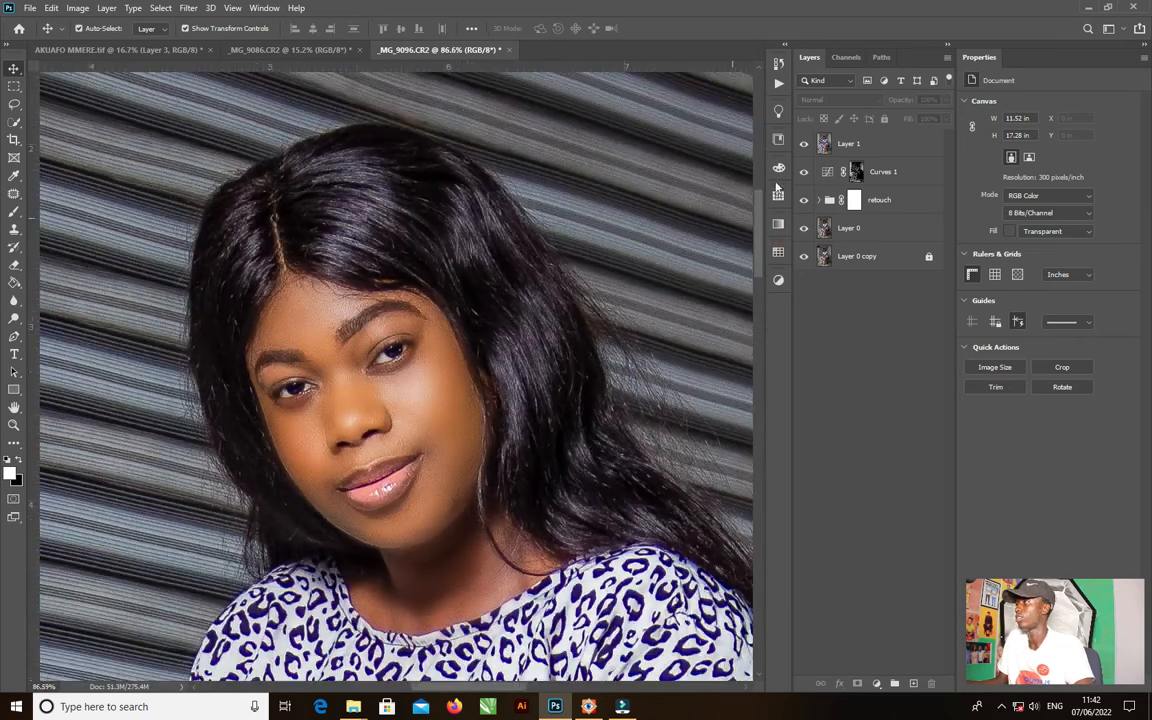
{"action": "left_click", "coordinate": [805, 145]}
{"action": "left_click", "coordinate": [805, 145]}
{"action": "left_click", "coordinate": [805, 145]}
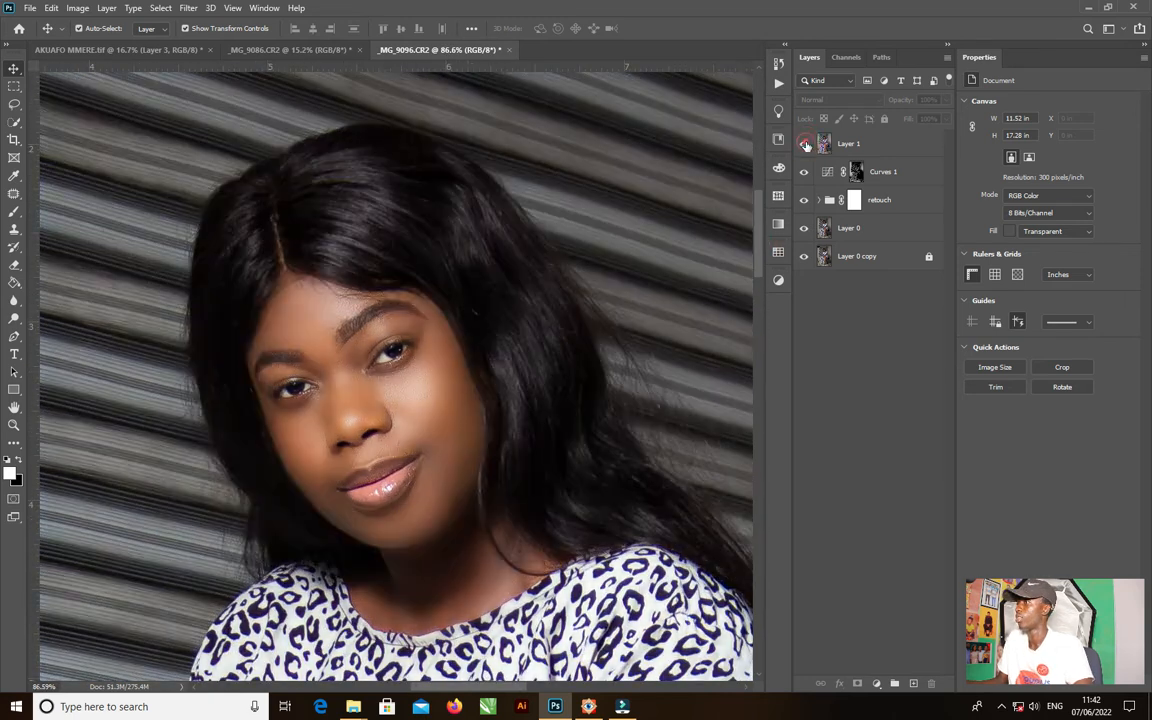
{"action": "left_click", "coordinate": [805, 145]}
Step: Add a pale blue Solid Color fill layer (#eaf8ff) above Layer 1 and set its blend mode to Color
{"action": "left_click", "coordinate": [876, 683]}
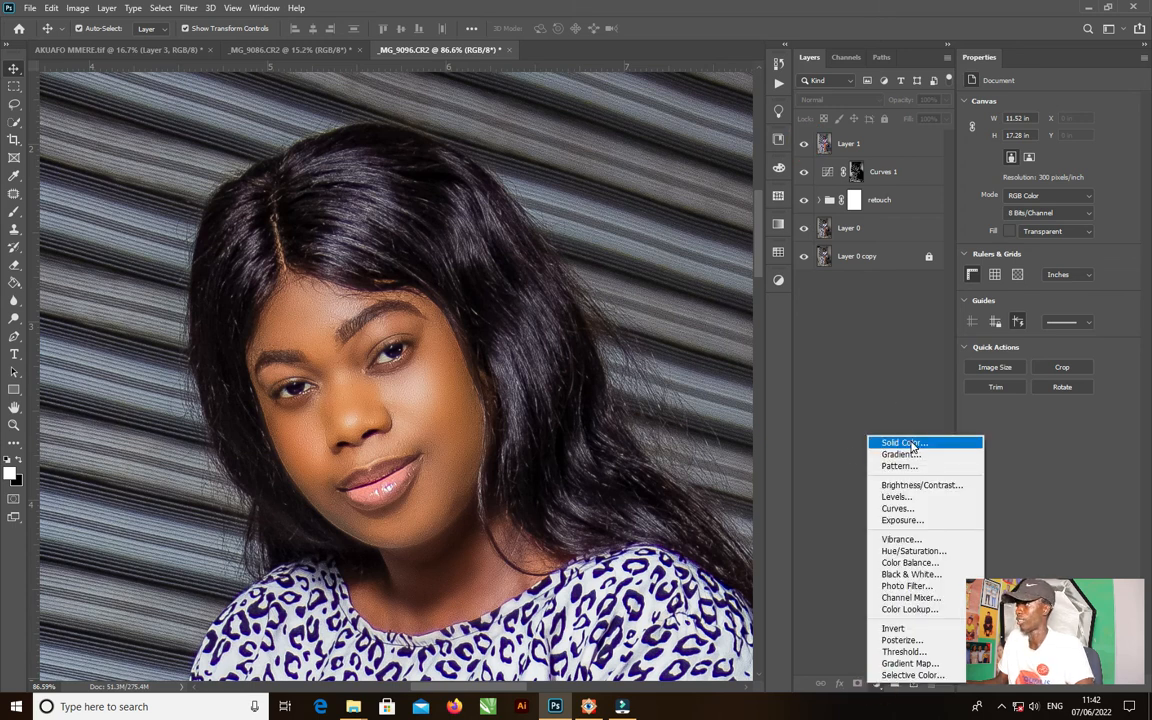
{"action": "left_click", "coordinate": [890, 442]}
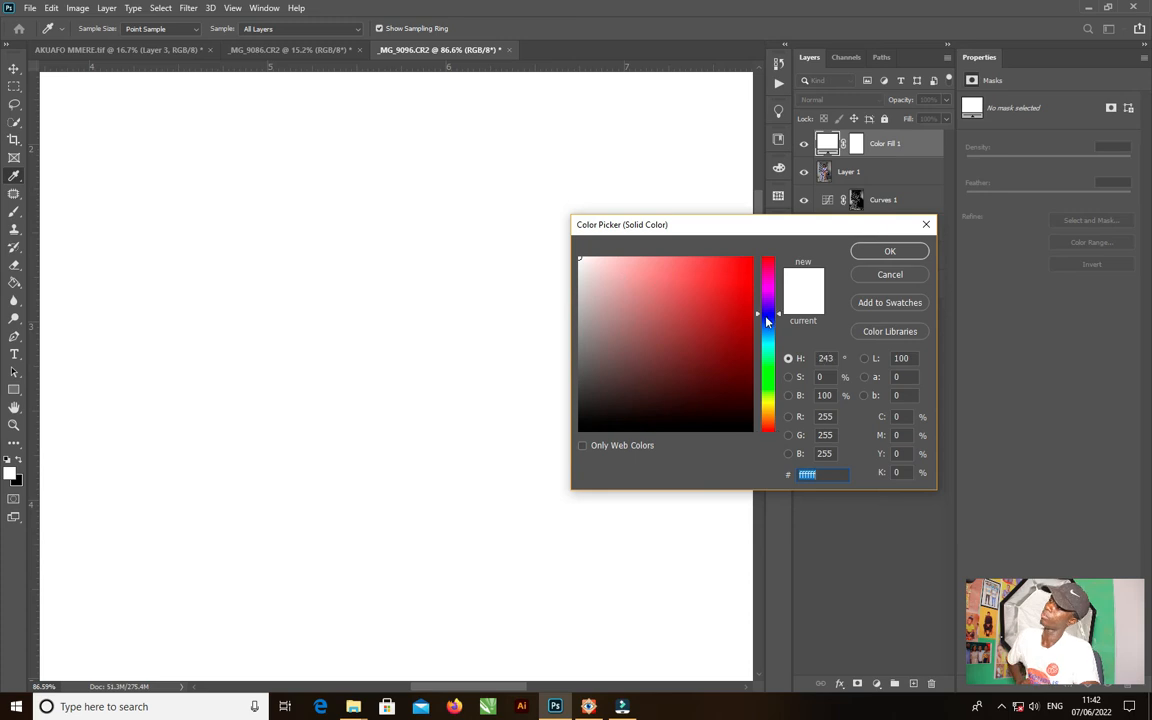
{"action": "left_click", "coordinate": [768, 336]}
{"action": "left_click_drag", "start_coordinate": [596, 266], "coordinate": [593, 254]}
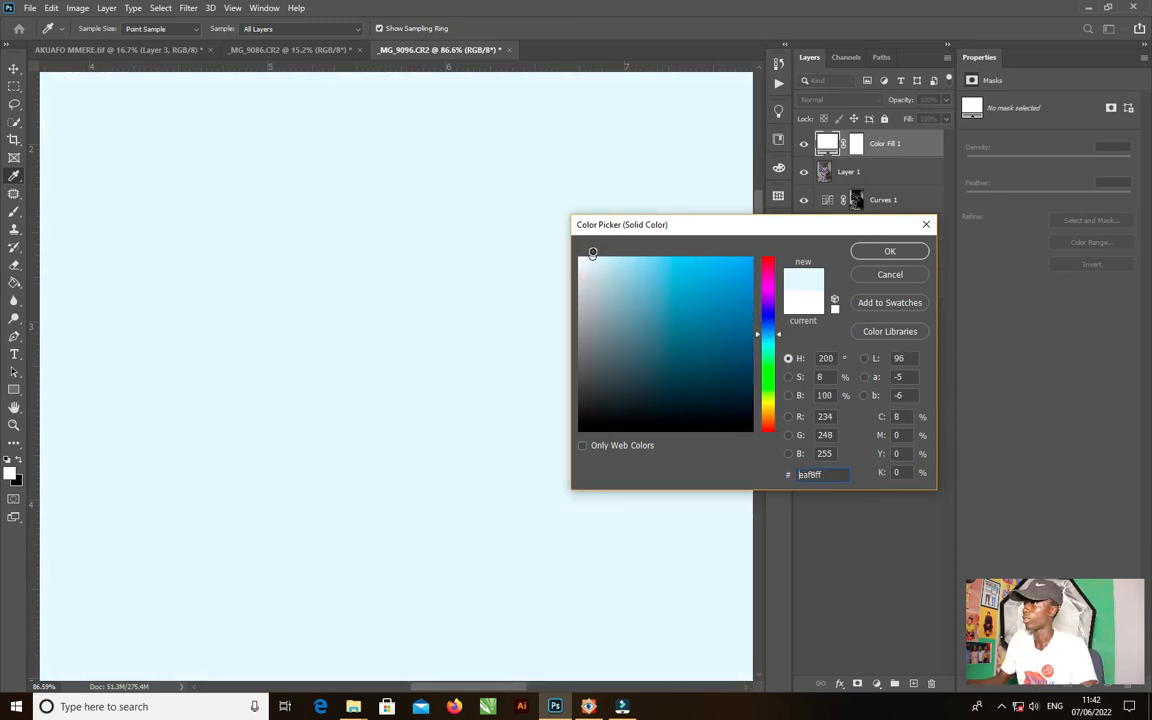
{"action": "left_click", "coordinate": [893, 252]}
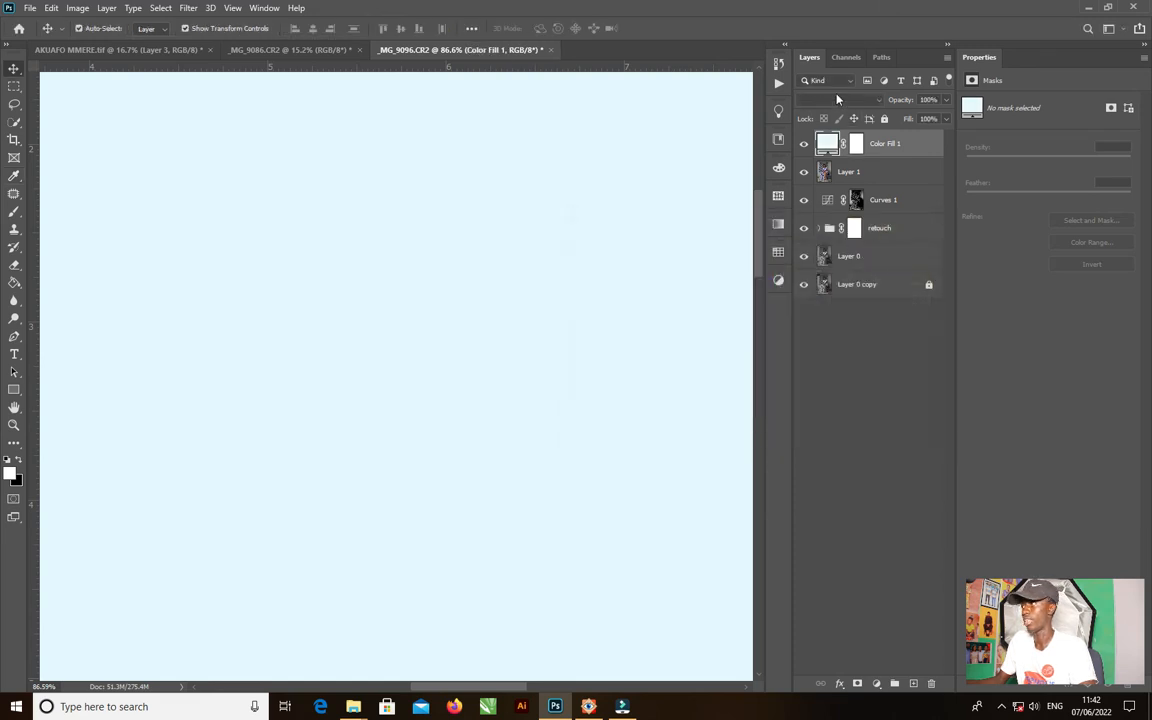
{"action": "left_click", "coordinate": [840, 100]}
{"action": "left_click", "coordinate": [806, 420]}
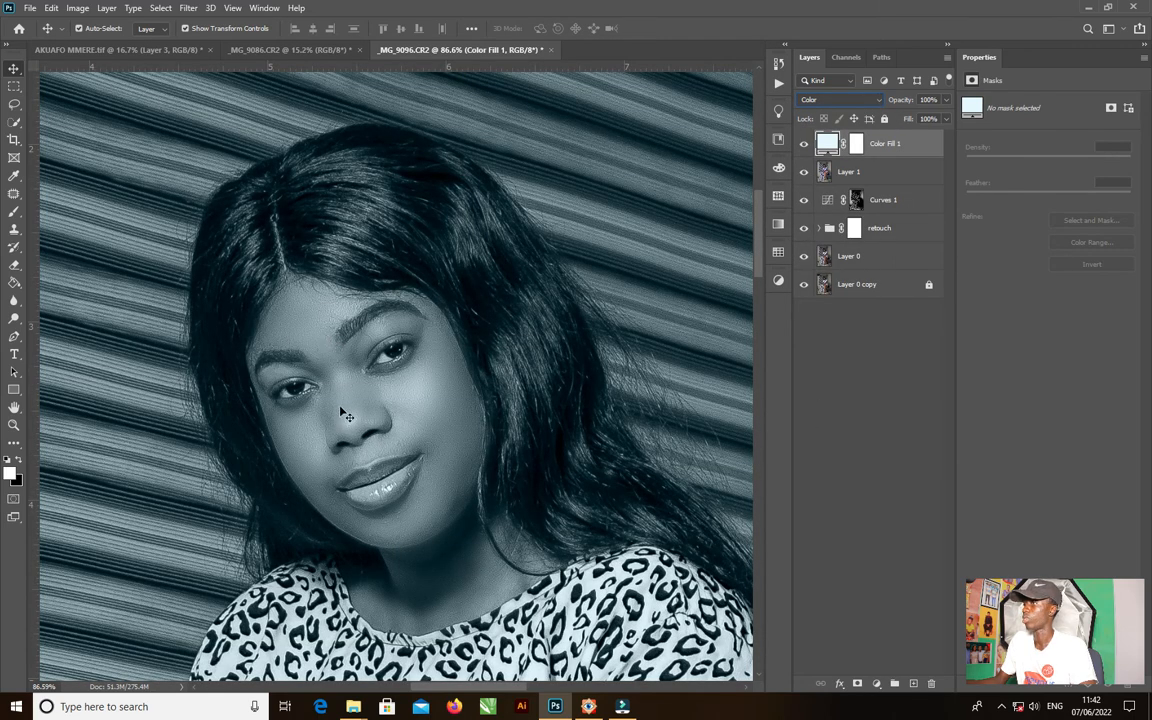
Step: Invert the Color Fill 1 layer mask to black to hide the blue tint from the portrait
{"action": "scroll", "coordinate": [341, 385], "scroll_direction": "up", "scroll_amount": 8}
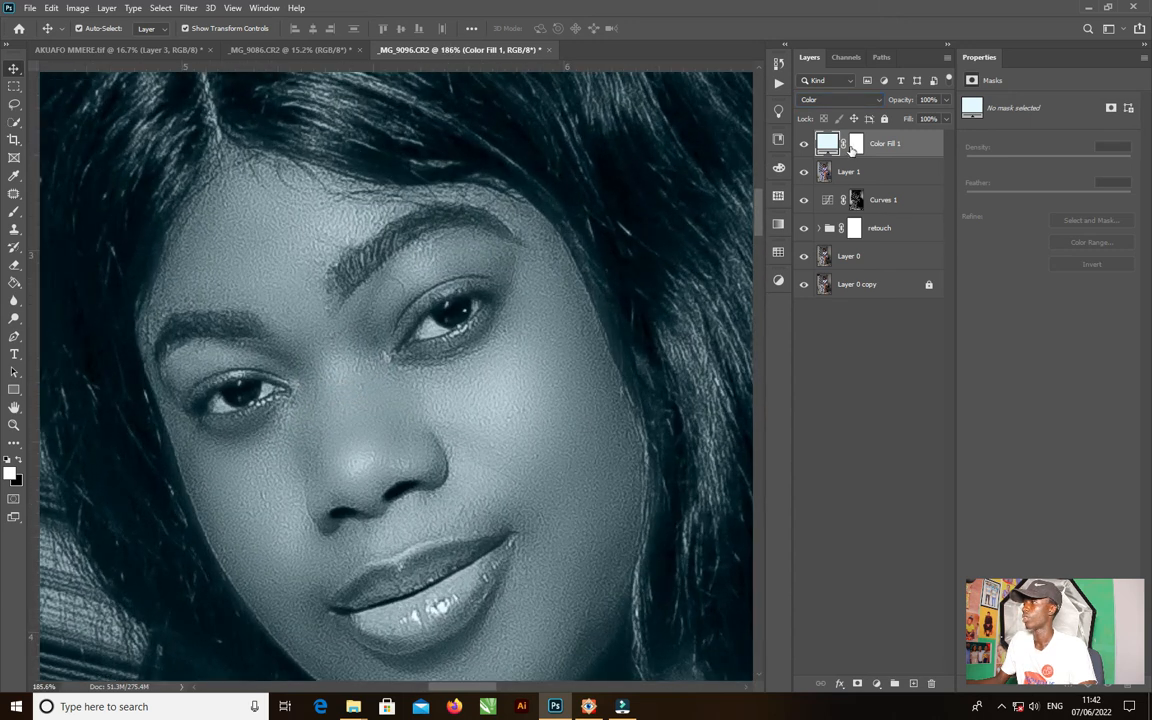
{"action": "left_click", "coordinate": [854, 145]}
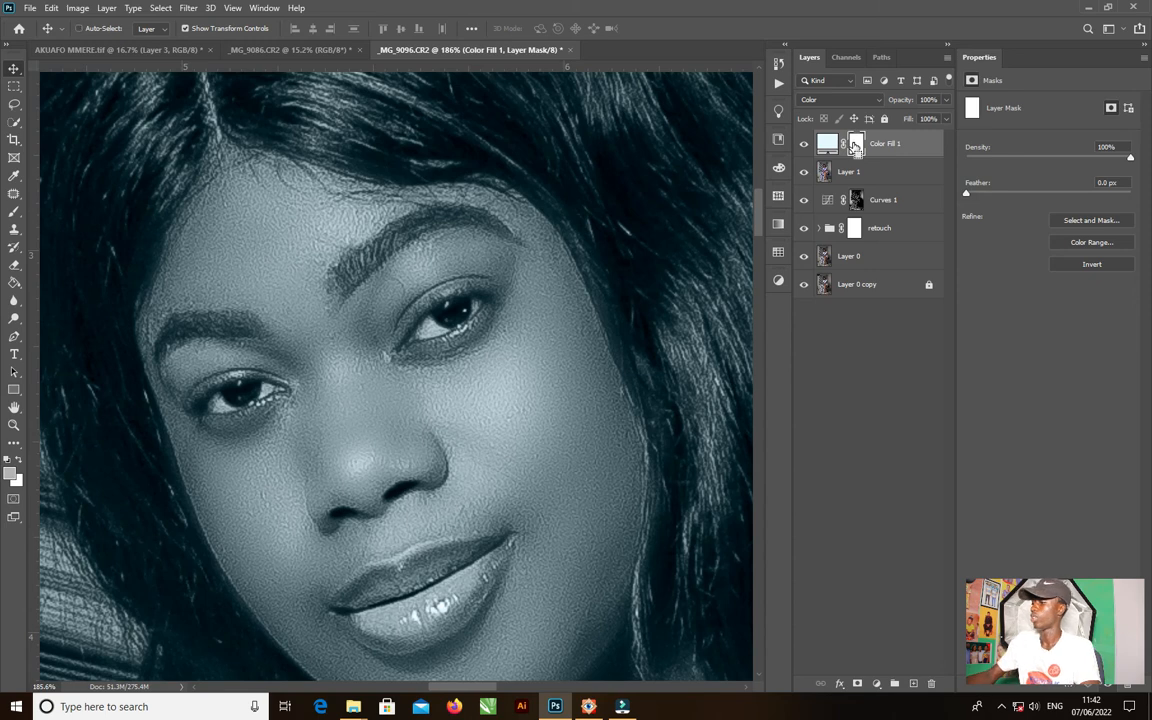
{"action": "key", "text": "ctrl+i"}
Step: Paint white on the Color Fill 1 mask over the white of the image-left eye, using a smaller brush for its edges
{"action": "scroll", "coordinate": [240, 392], "scroll_direction": "up", "scroll_amount": 5}
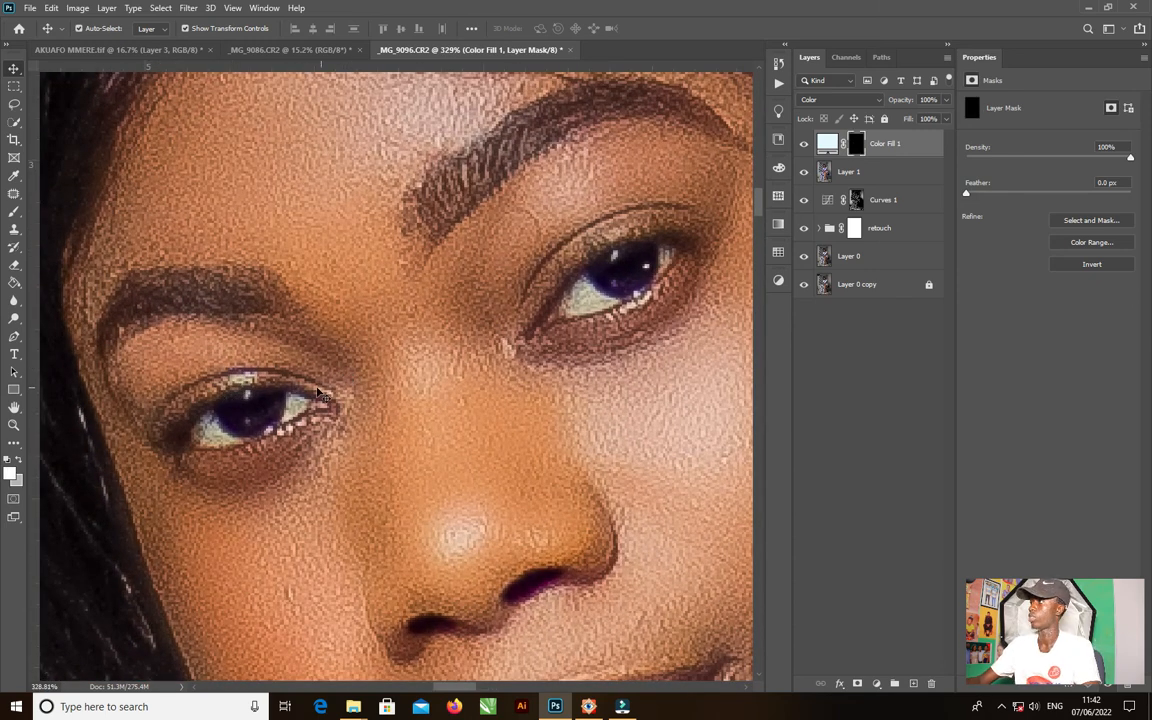
{"action": "key", "text": "b"}
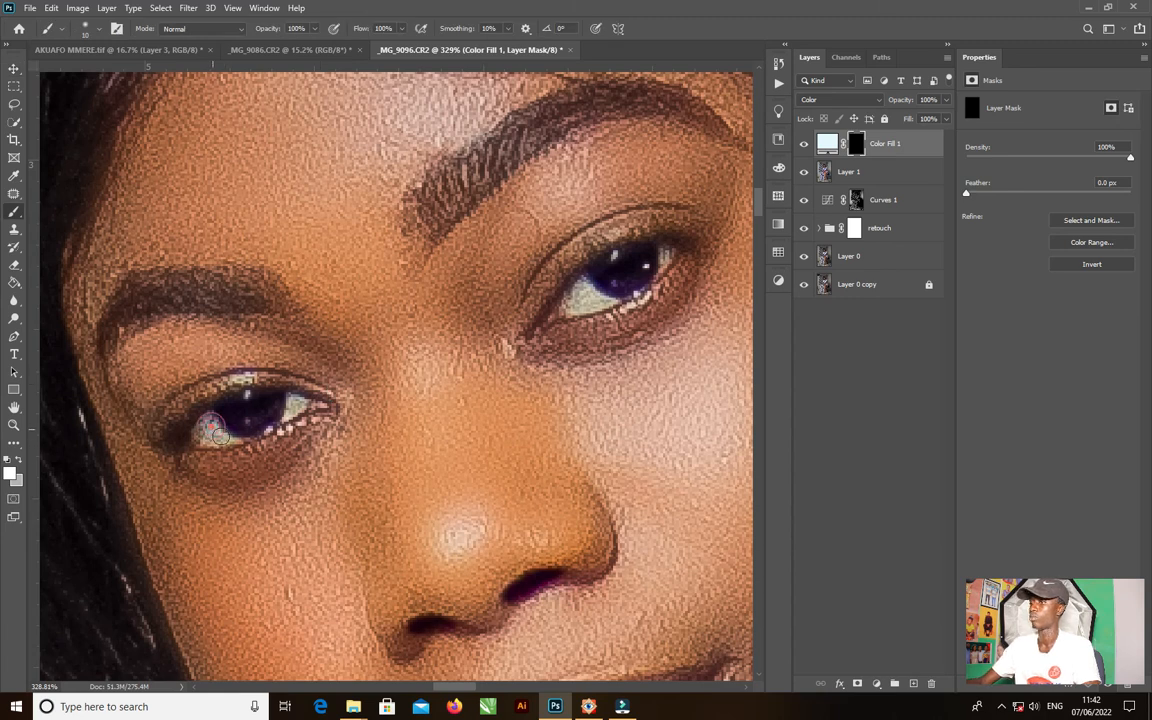
{"action": "left_click_drag", "start_coordinate": [220, 436], "coordinate": [207, 426]}
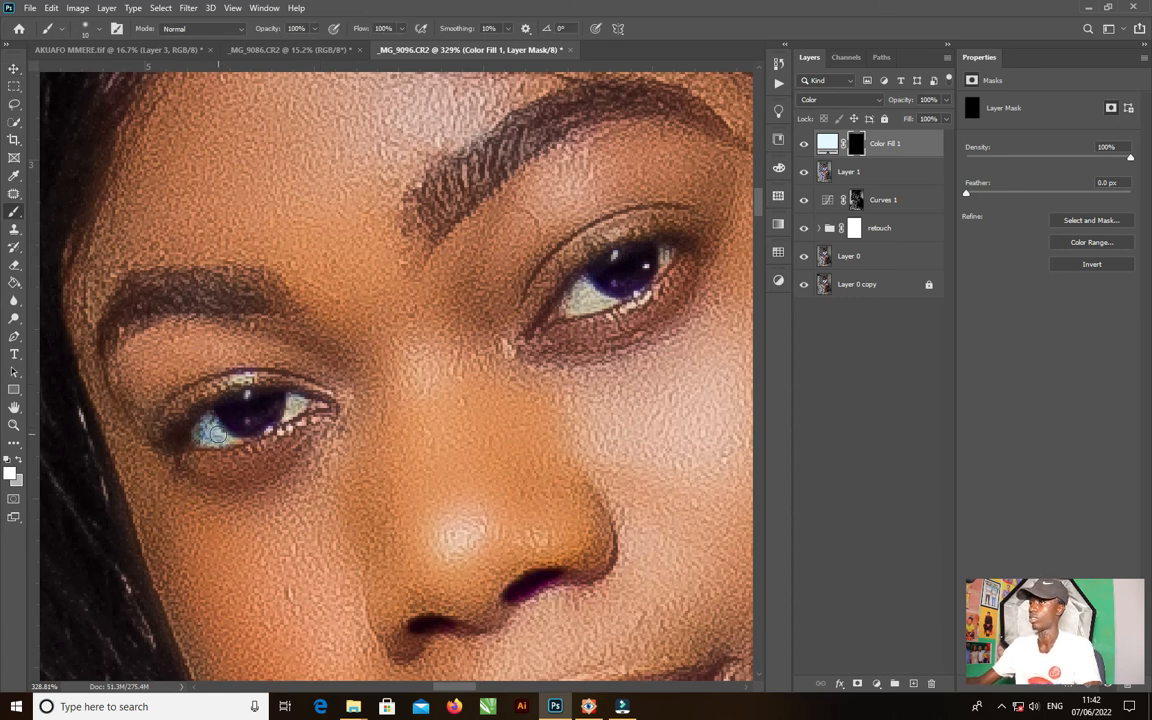
{"action": "left_click", "coordinate": [233, 438]}
{"action": "key", "text": "bracketleft"}
{"action": "key", "text": "bracketleft"}
{"action": "left_click_drag", "start_coordinate": [240, 438], "coordinate": [216, 442]}
{"action": "left_click", "coordinate": [281, 405]}
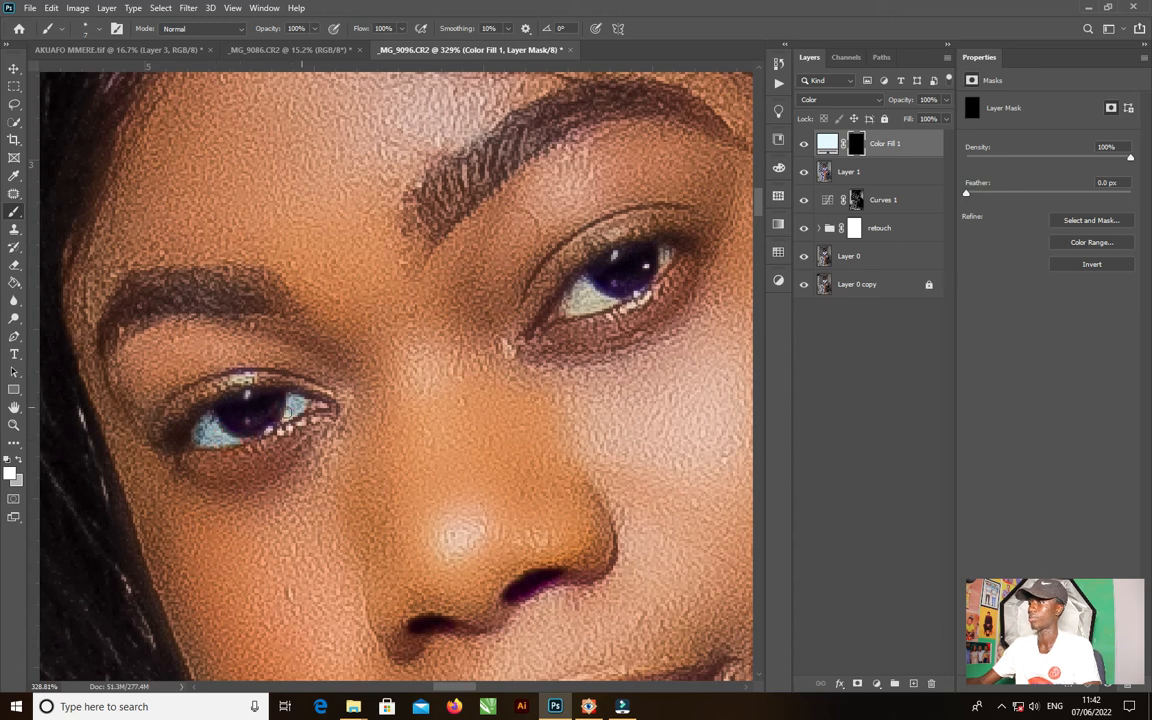
Step: Reveal the blue tint on the white of the image-right eye by painting its inner and outer parts on the mask
{"action": "left_click_drag", "start_coordinate": [580, 287], "coordinate": [590, 302]}
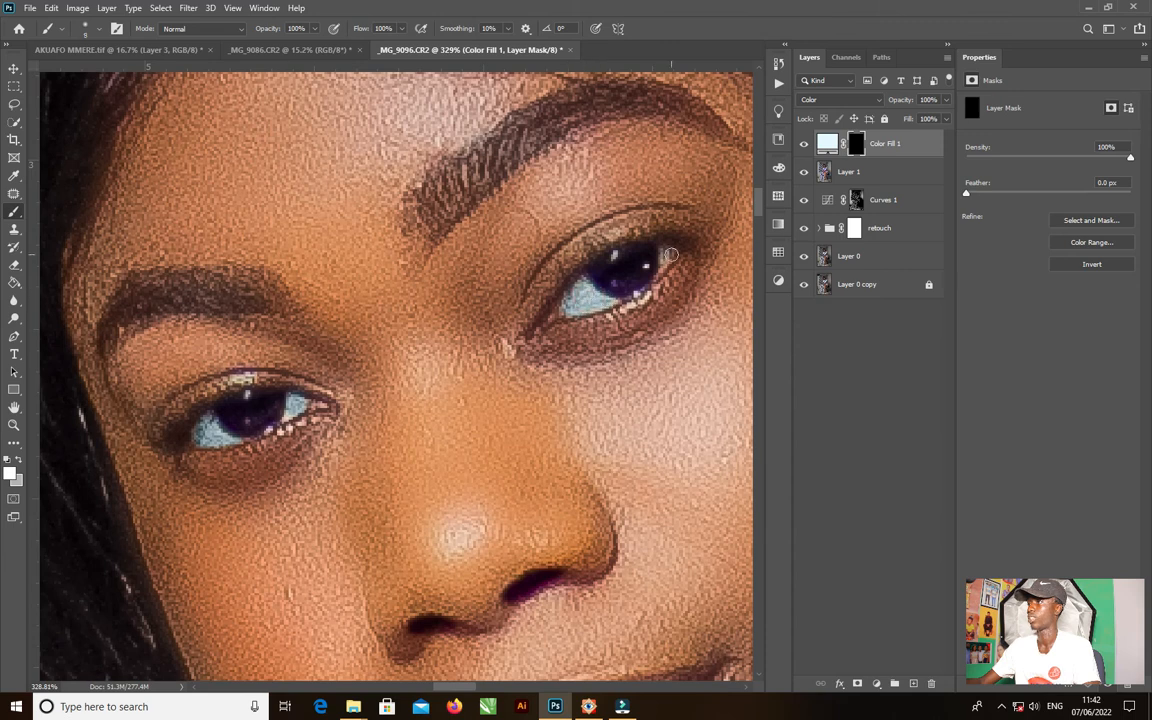
{"action": "key", "text": "bracketleft"}
{"action": "key", "text": "bracketleft"}
{"action": "left_click_drag", "start_coordinate": [670, 251], "coordinate": [663, 258]}
Step: Replace the grey painting colour with black and touch up the mask at the outer corner of the image-right eye
{"action": "key", "text": "x"}
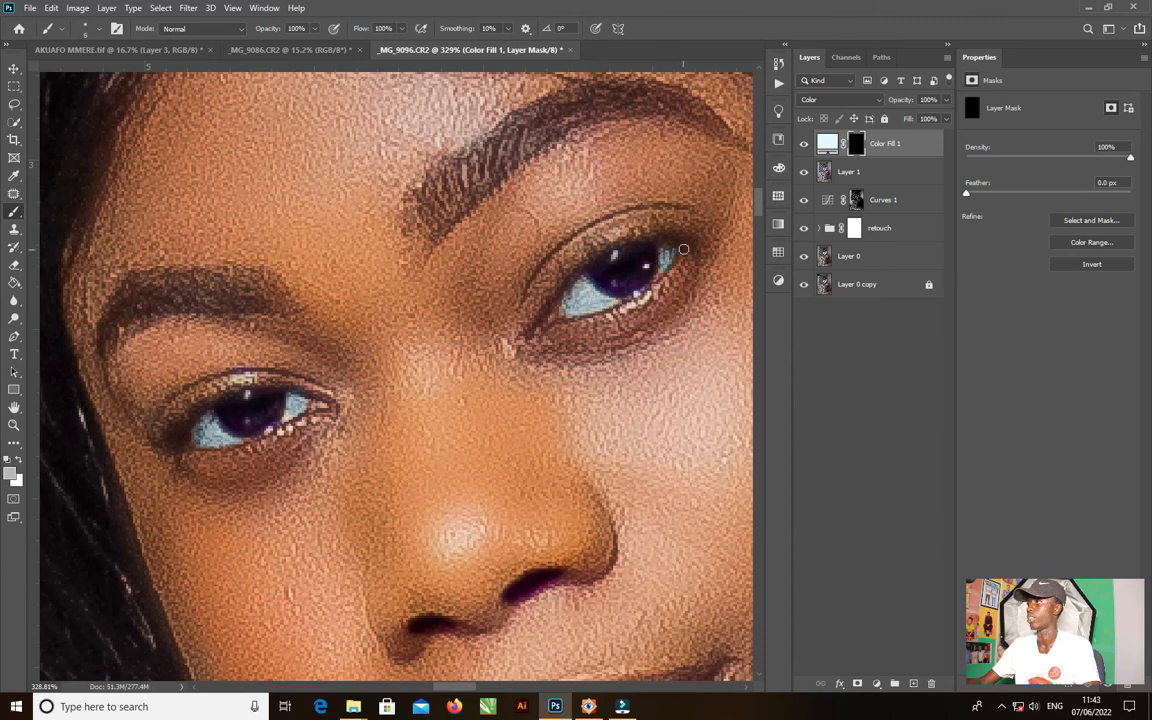
{"action": "left_click", "coordinate": [12, 474]}
{"action": "left_click", "coordinate": [889, 252]}
{"action": "key", "text": "x"}
{"action": "left_click", "coordinate": [664, 255]}
{"action": "left_click_drag", "start_coordinate": [664, 255], "coordinate": [661, 265]}
Step: Change Color Fill 1 to the stronger light blue #d2e5fc and reduce the layer's opacity to 74%
{"action": "scroll", "coordinate": [290, 410], "scroll_direction": "down", "scroll_amount": 6}
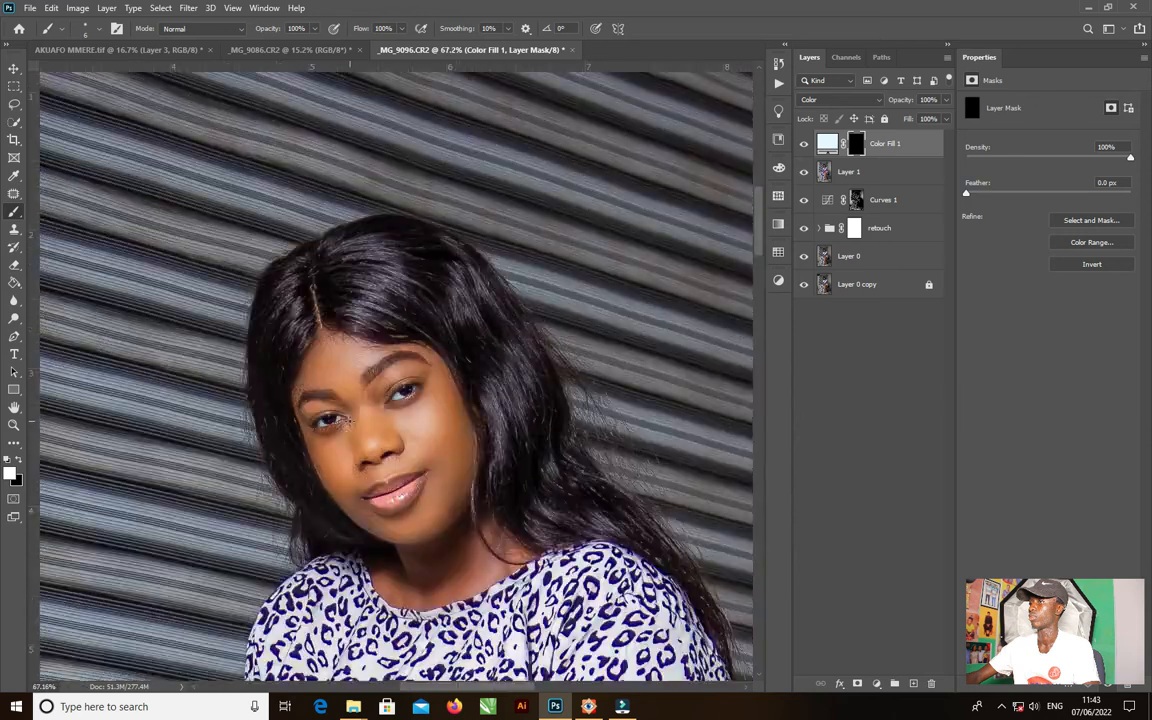
{"action": "scroll", "coordinate": [348, 421], "scroll_direction": "down", "scroll_amount": 1}
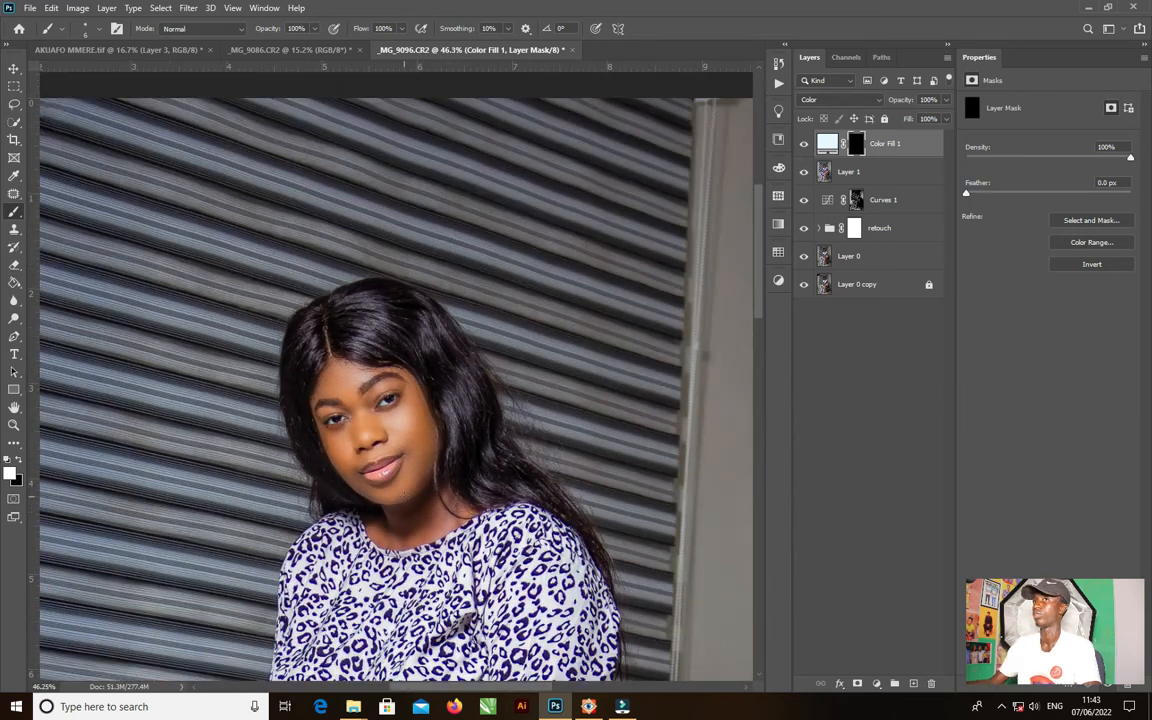
{"action": "scroll", "coordinate": [618, 198], "scroll_direction": "up", "scroll_amount": 1}
{"action": "left_click", "coordinate": [802, 144]}
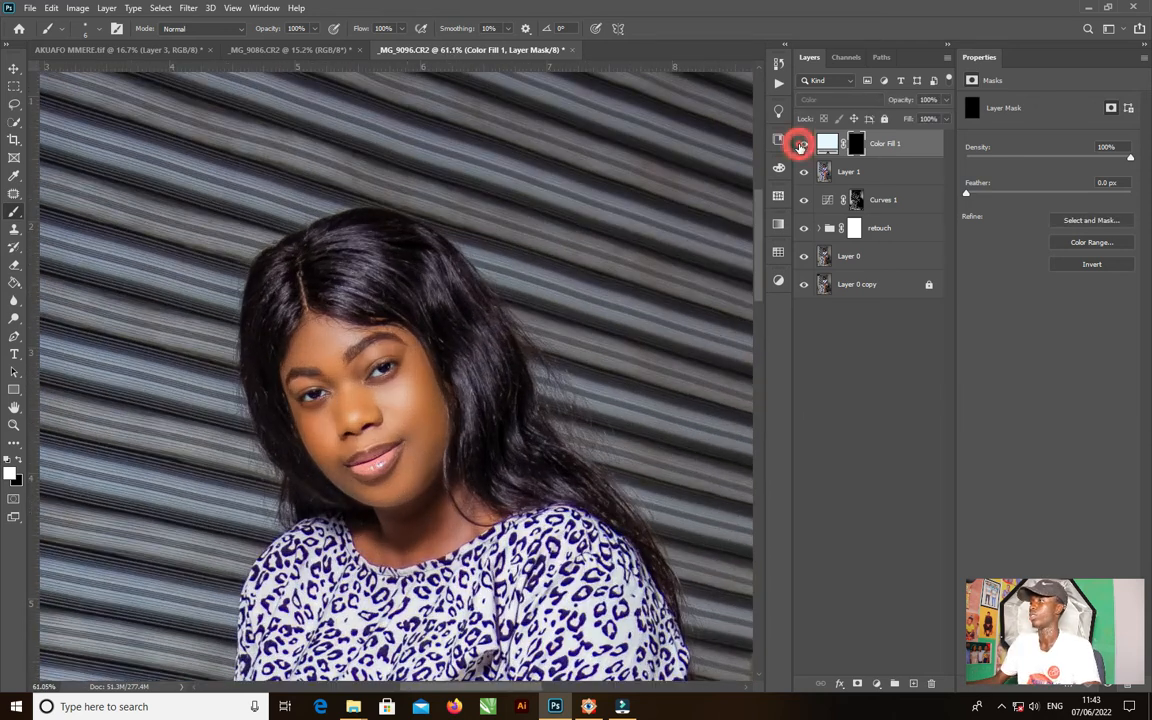
{"action": "double_click", "coordinate": [830, 143]}
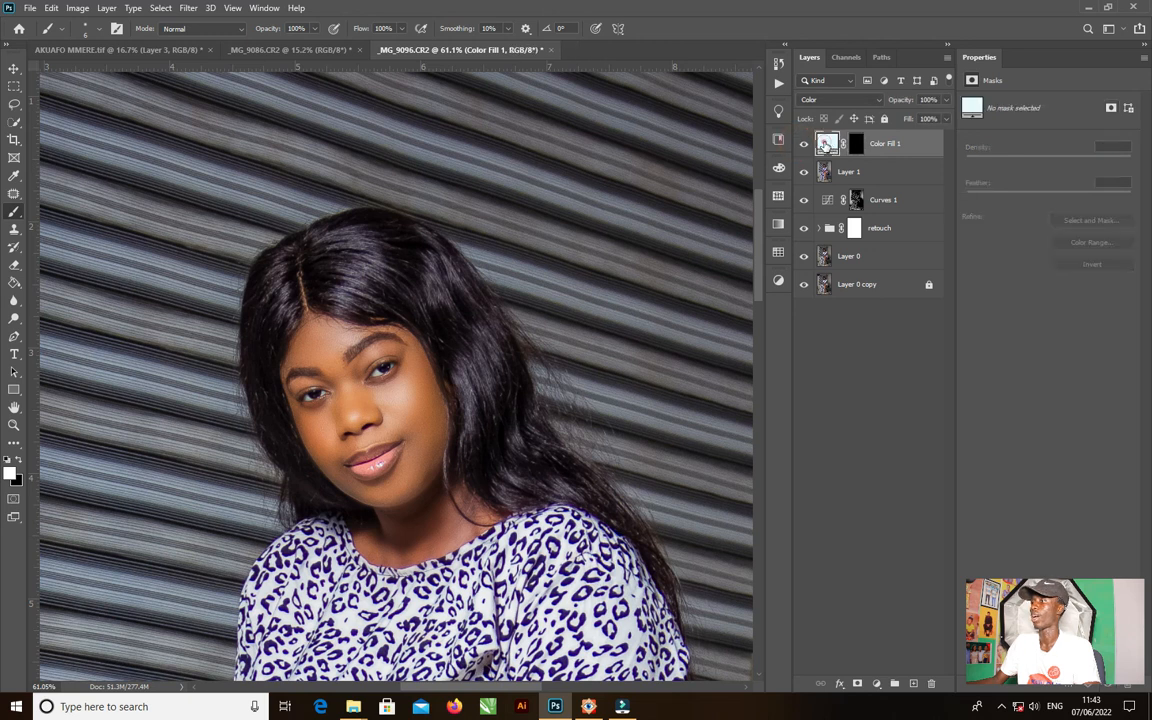
{"action": "mouse_move", "coordinate": [768, 335]}
{"action": "left_mouse_down"}
{"action": "mouse_move", "coordinate": [766, 319]}
{"action": "mouse_move", "coordinate": [767, 330]}
{"action": "left_mouse_up"}
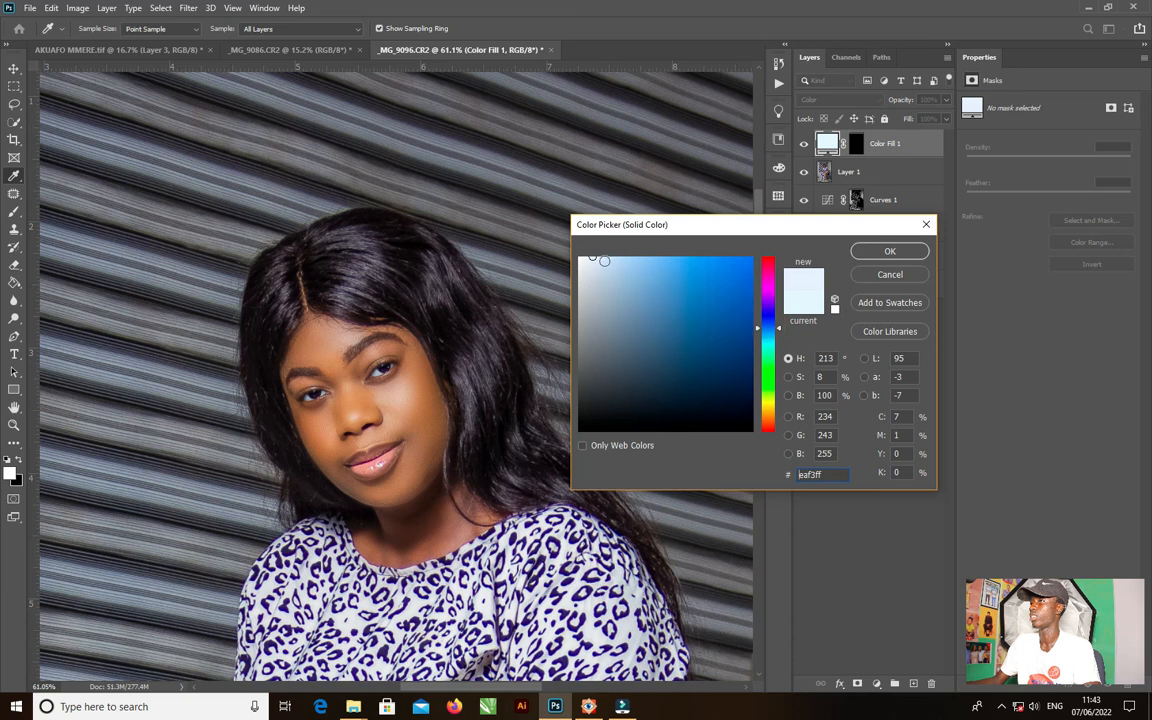
{"action": "mouse_move", "coordinate": [596, 260]}
{"action": "left_mouse_down"}
{"action": "mouse_move", "coordinate": [617, 259]}
{"action": "mouse_move", "coordinate": [605, 258]}
{"action": "left_mouse_up"}
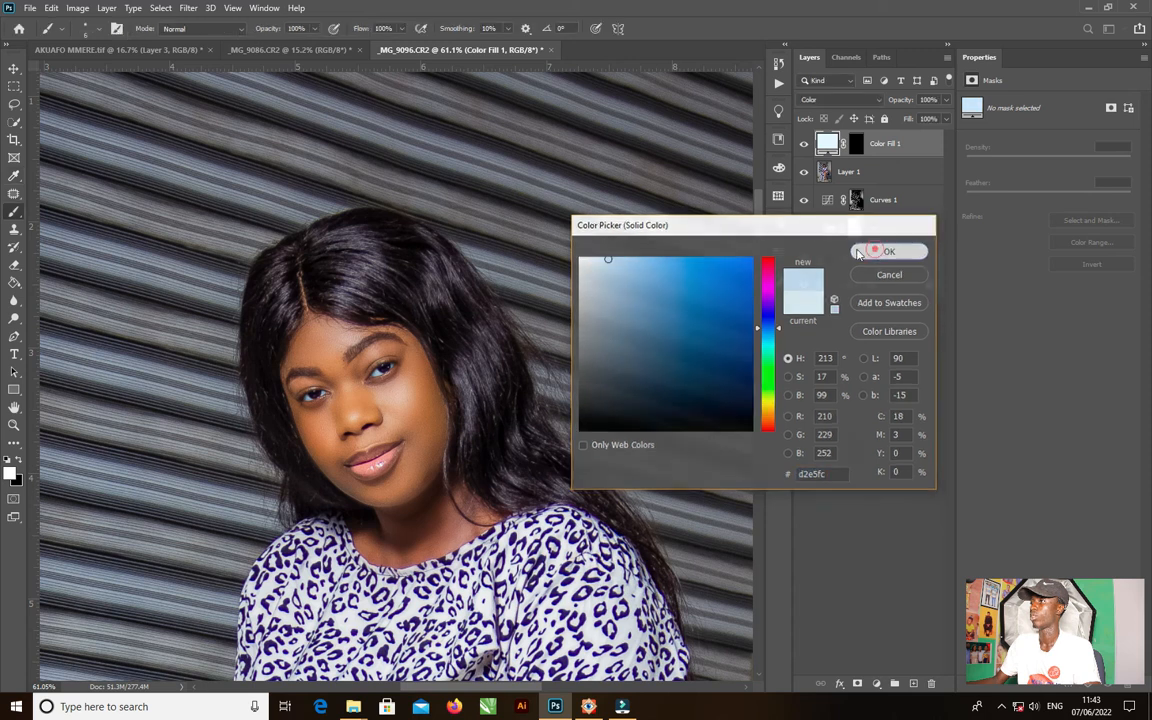
{"action": "left_click", "coordinate": [889, 251]}
{"action": "left_click_drag", "start_coordinate": [927, 119], "coordinate": [930, 118]}
Step: Compare the eyes with and without Color Fill 1, and examine the arms, hands and whole portrait
{"action": "left_click", "coordinate": [806, 145]}
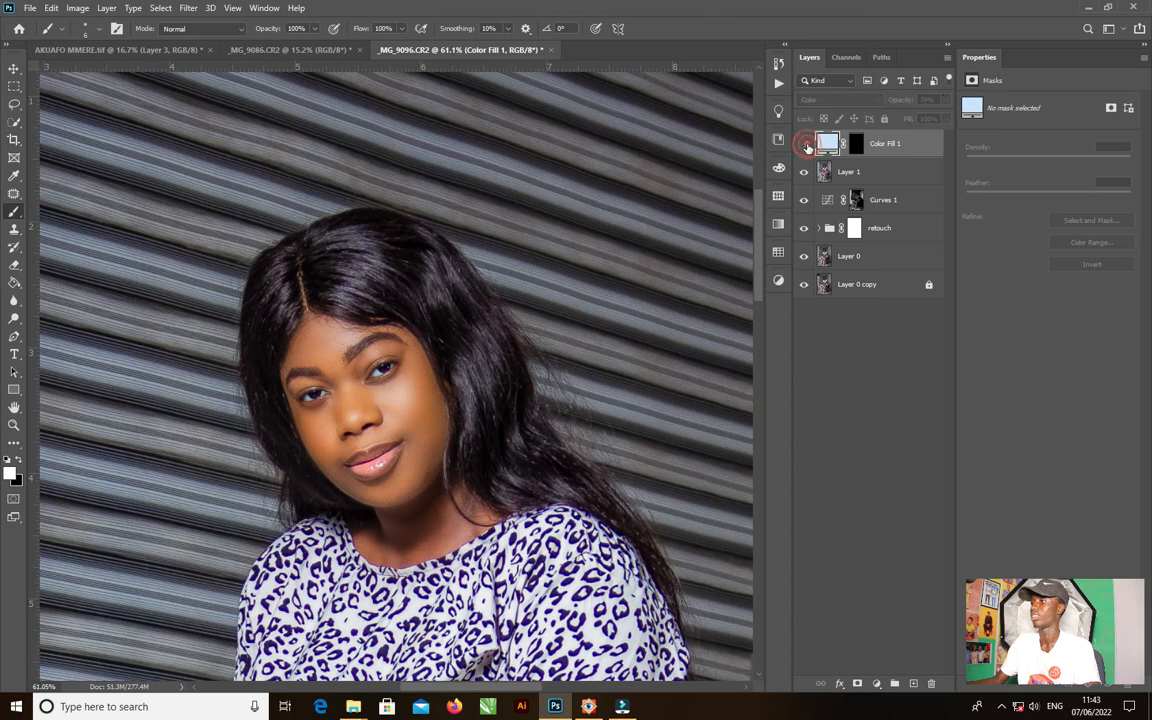
{"action": "left_click", "coordinate": [806, 145]}
{"action": "scroll", "coordinate": [476, 283], "scroll_direction": "down", "scroll_amount": 6}
{"action": "scroll", "coordinate": [476, 283], "scroll_direction": "down", "scroll_amount": 2}
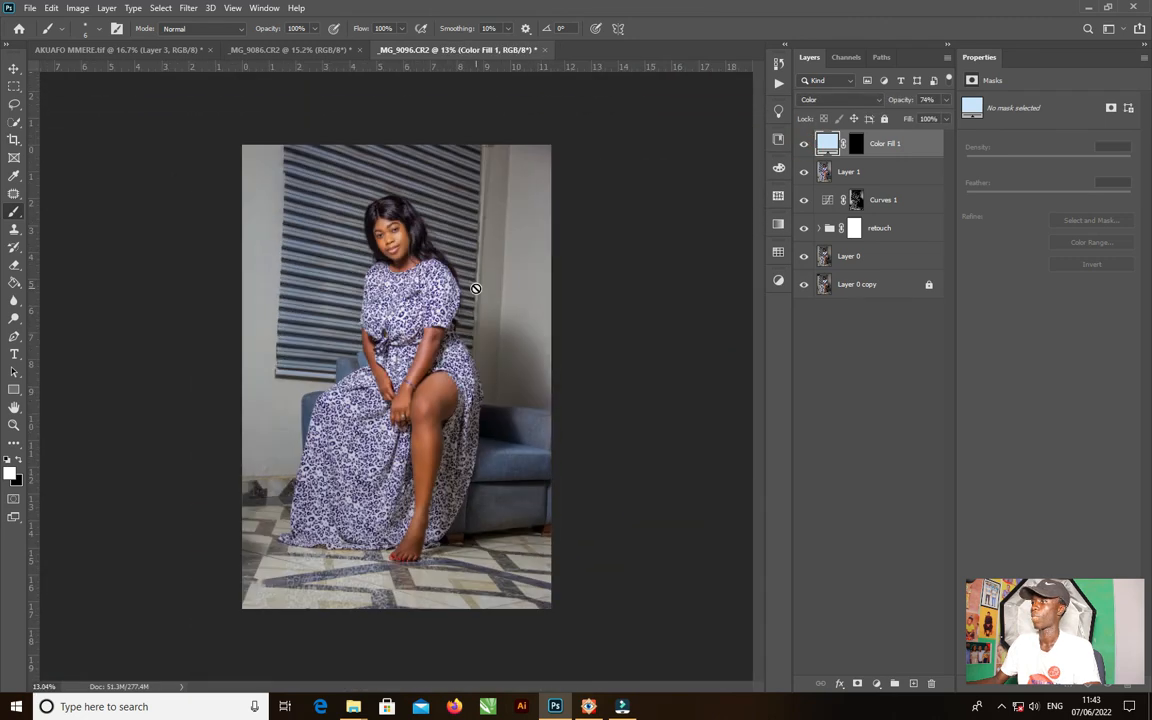
{"action": "left_click", "coordinate": [862, 432]}
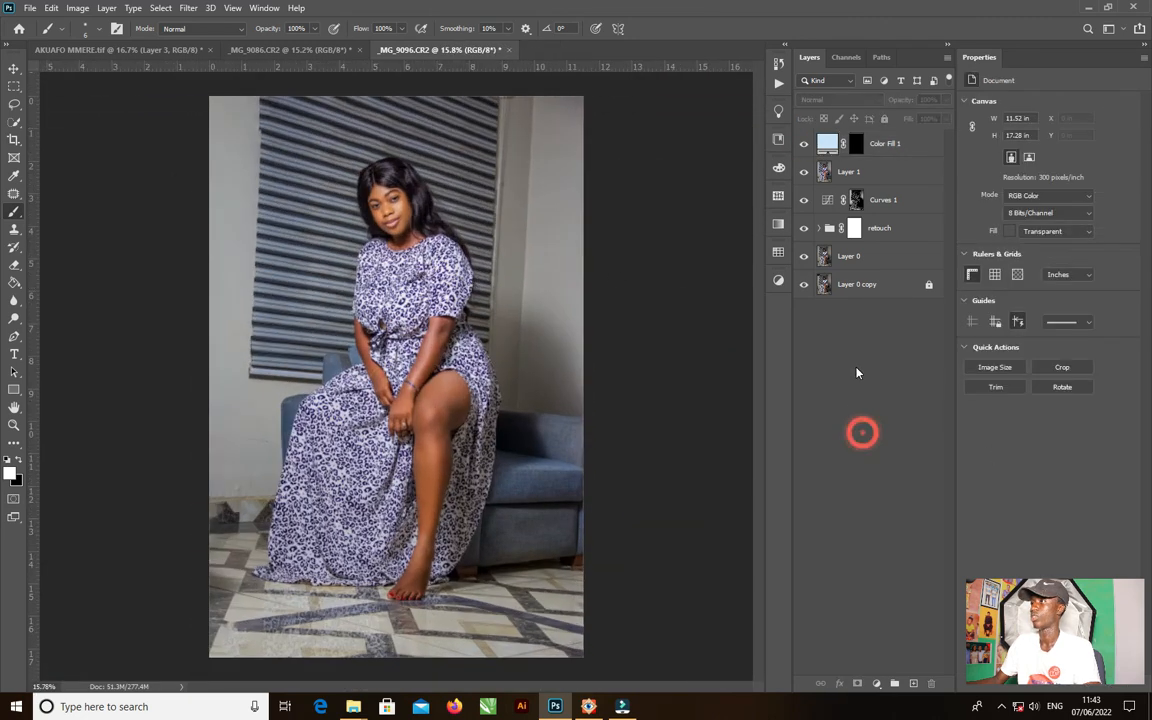
{"action": "scroll", "coordinate": [391, 350], "scroll_direction": "up", "scroll_amount": 4}
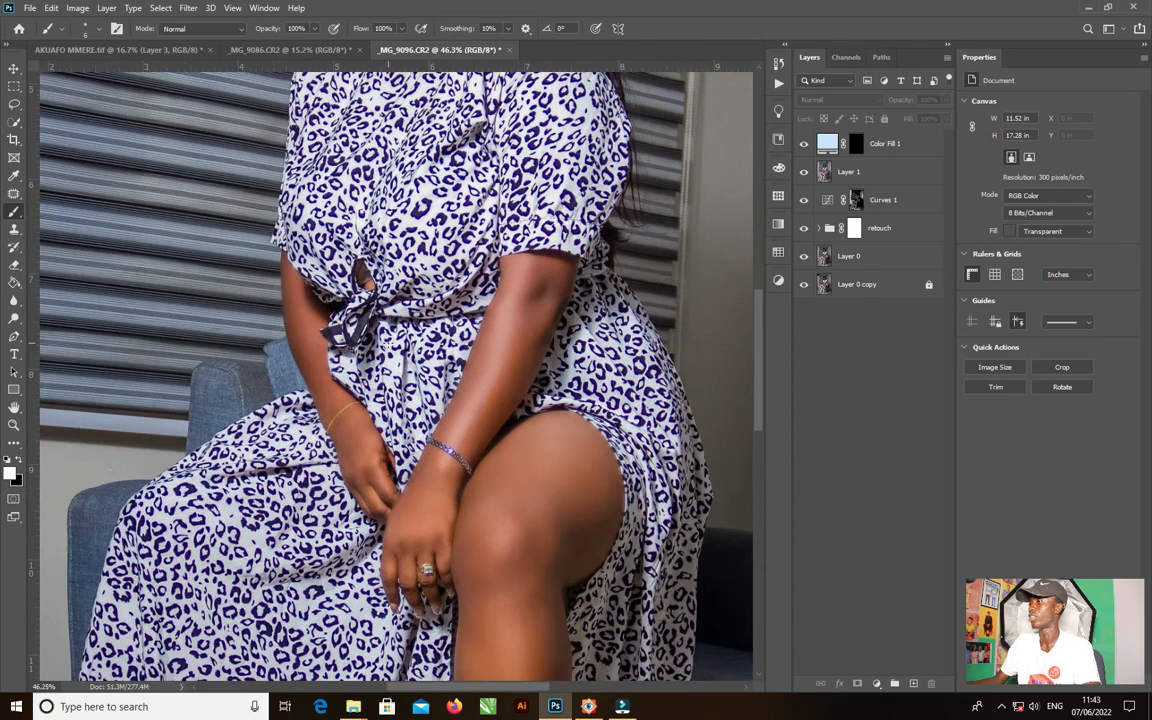
{"action": "scroll", "coordinate": [391, 347], "scroll_direction": "down", "scroll_amount": 5}
{"action": "scroll", "coordinate": [391, 343], "scroll_direction": "up", "scroll_amount": 1}
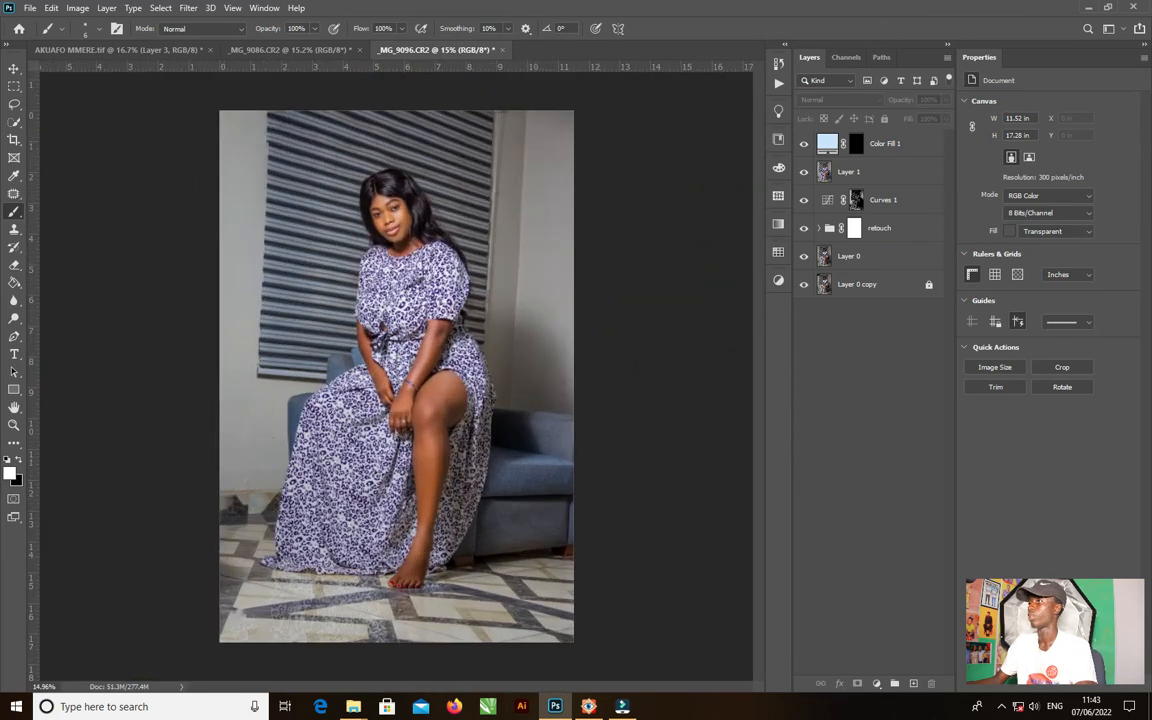
Step: Add a Channel Mixer adjustment layer above Color Fill 1 and apply the saved custom home preset to it
{"action": "left_click", "coordinate": [879, 685]}
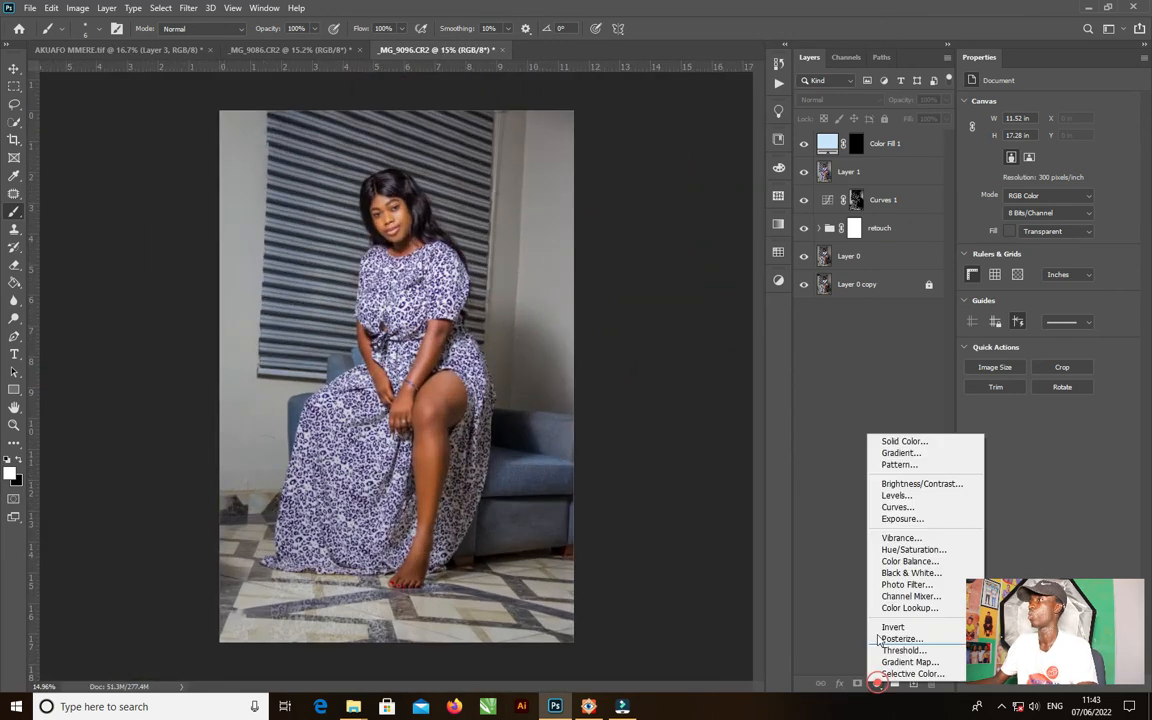
{"action": "left_click", "coordinate": [919, 597]}
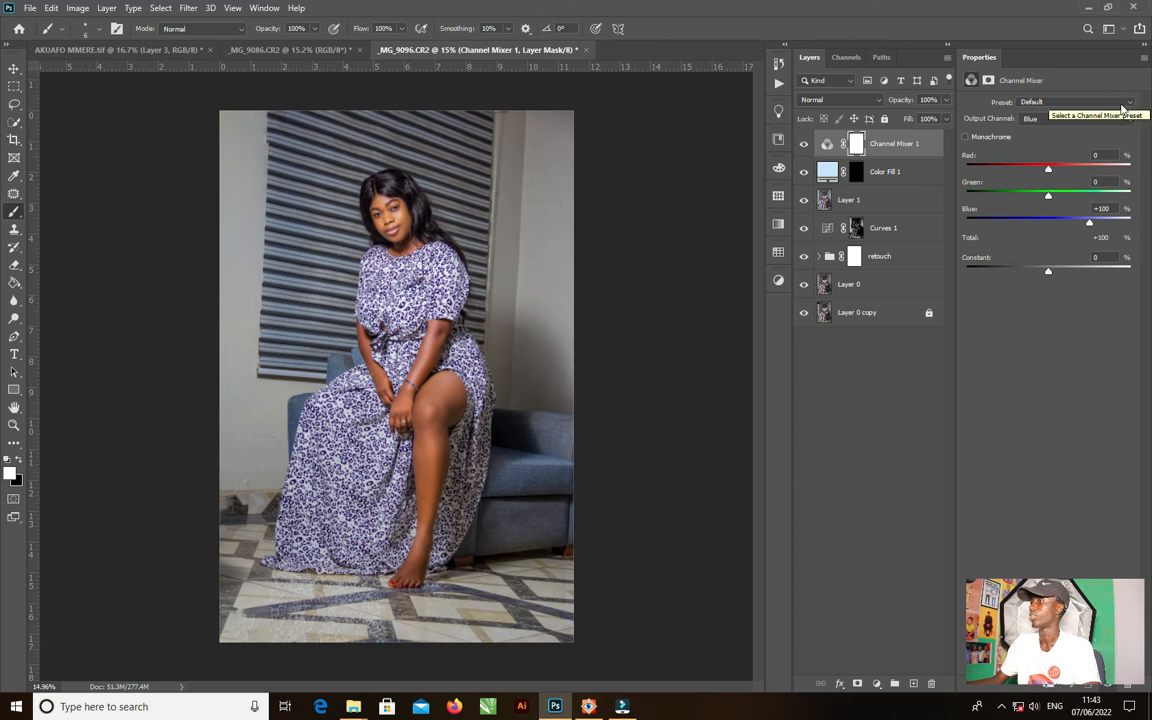
{"action": "left_click", "coordinate": [1128, 122]}
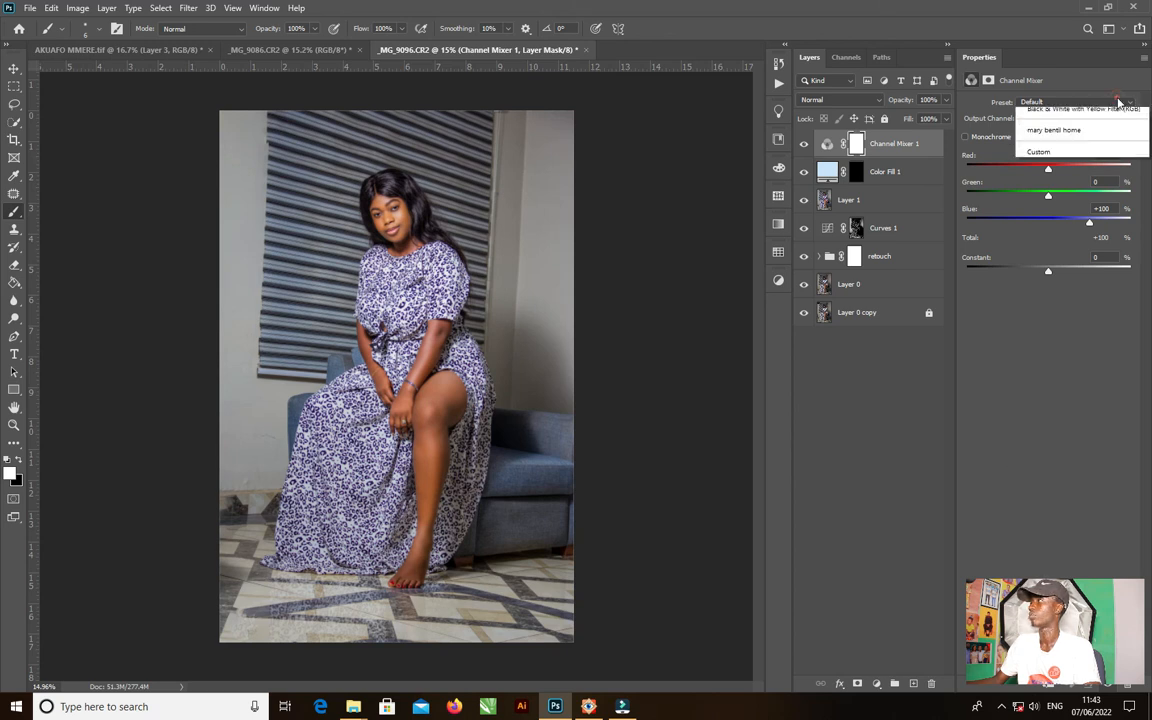
{"action": "left_click", "coordinate": [1128, 102]}
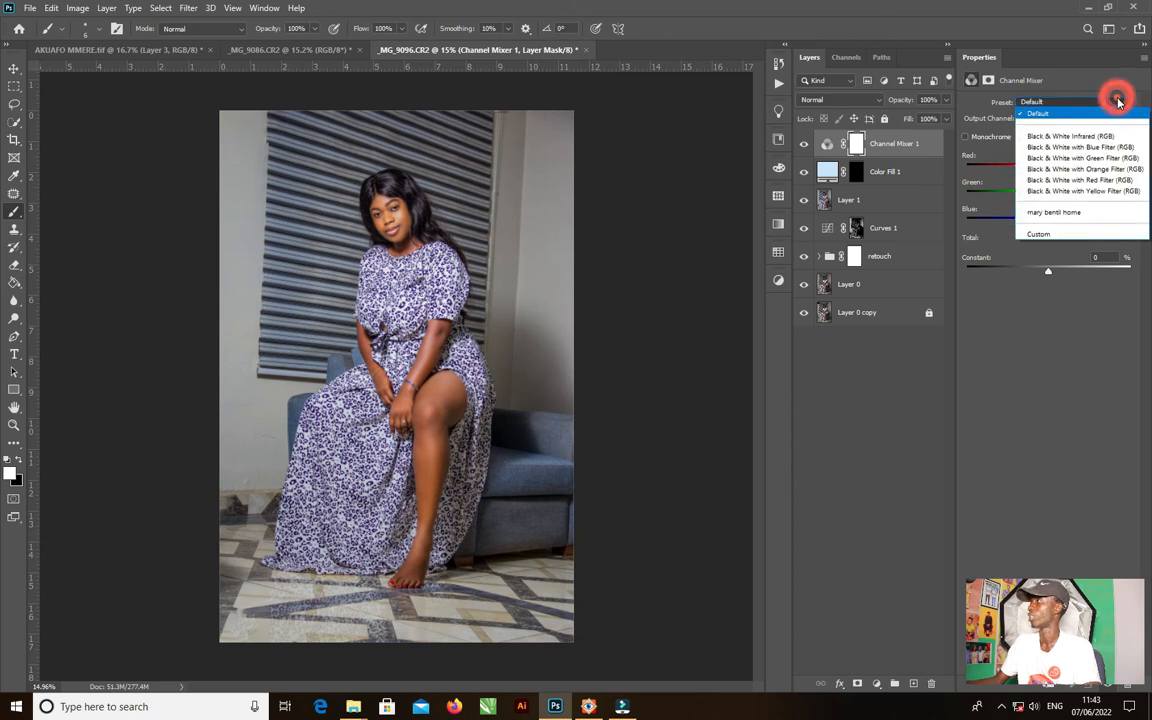
{"action": "left_click", "coordinate": [1054, 212]}
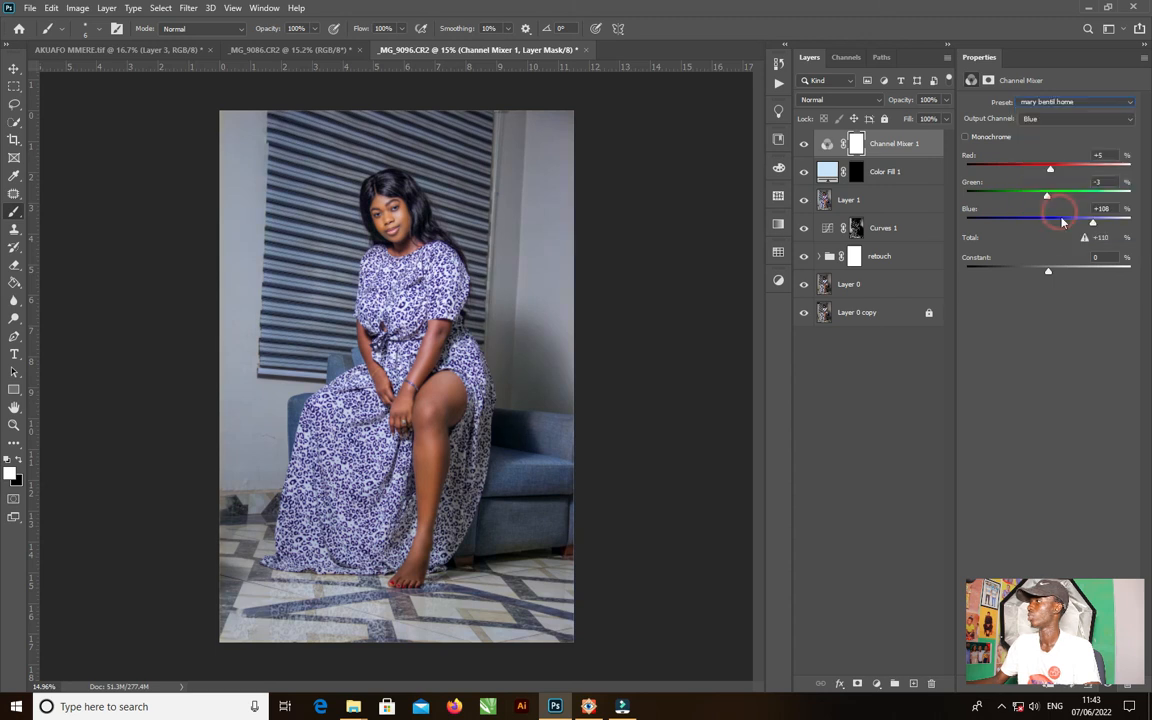
Step: Add a Selective Color adjustment layer above Channel Mixer 1 and apply its saved custom home preset
{"action": "left_click", "coordinate": [871, 686]}
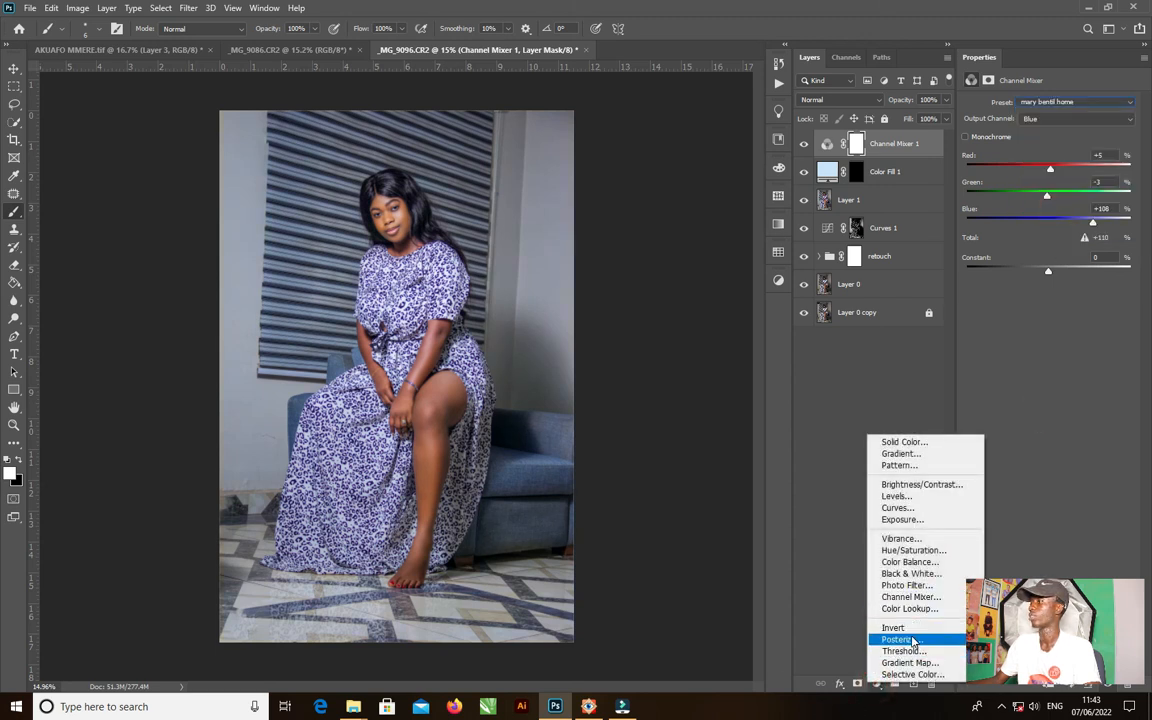
{"action": "left_click", "coordinate": [912, 674]}
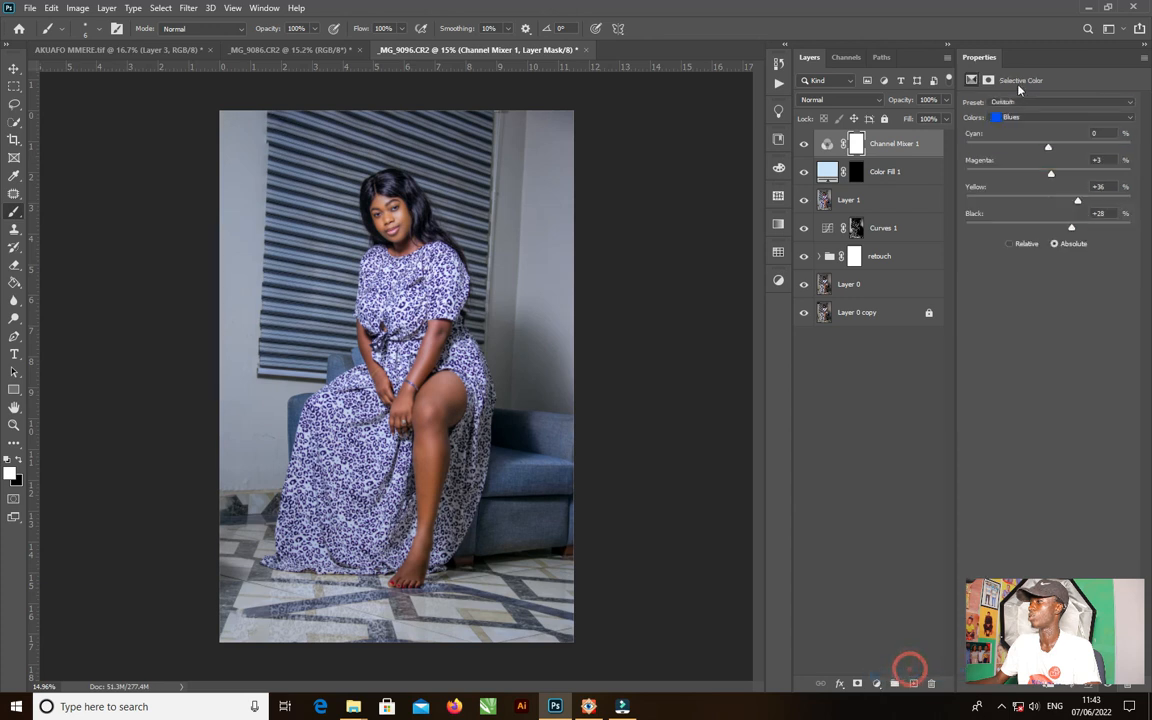
{"action": "left_click", "coordinate": [1114, 104]}
{"action": "left_click", "coordinate": [1040, 137]}
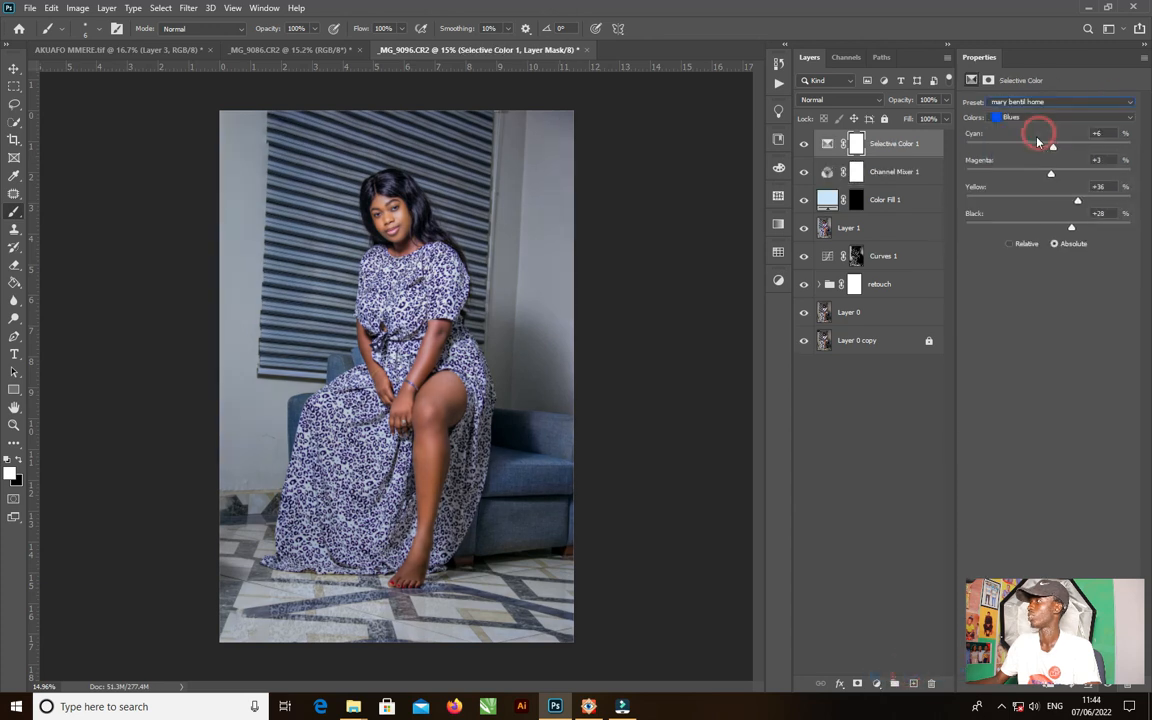
{"action": "left_click", "coordinate": [877, 445]}
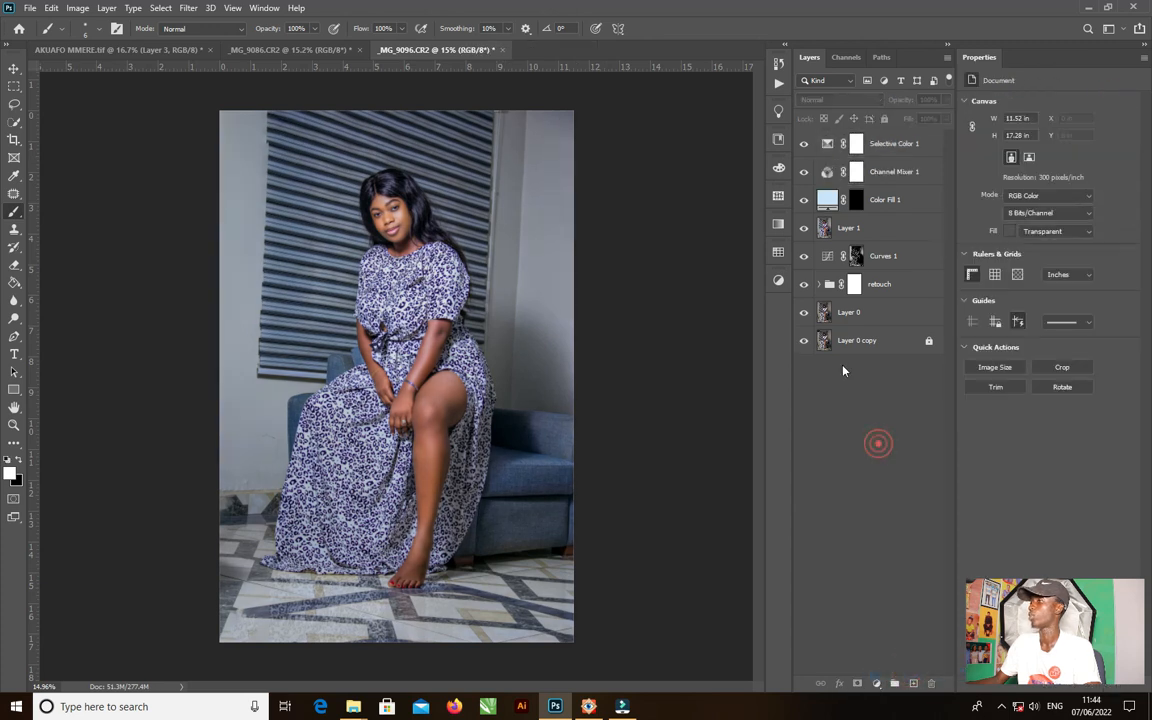
Step: Group Channel Mixer 1 and Selective Color 1, and compare the portrait with and without the group
{"action": "left_click", "coordinate": [907, 174]}
{"action": "left_click", "coordinate": [905, 143], "text": "shift"}
{"action": "key", "text": "ctrl+g"}
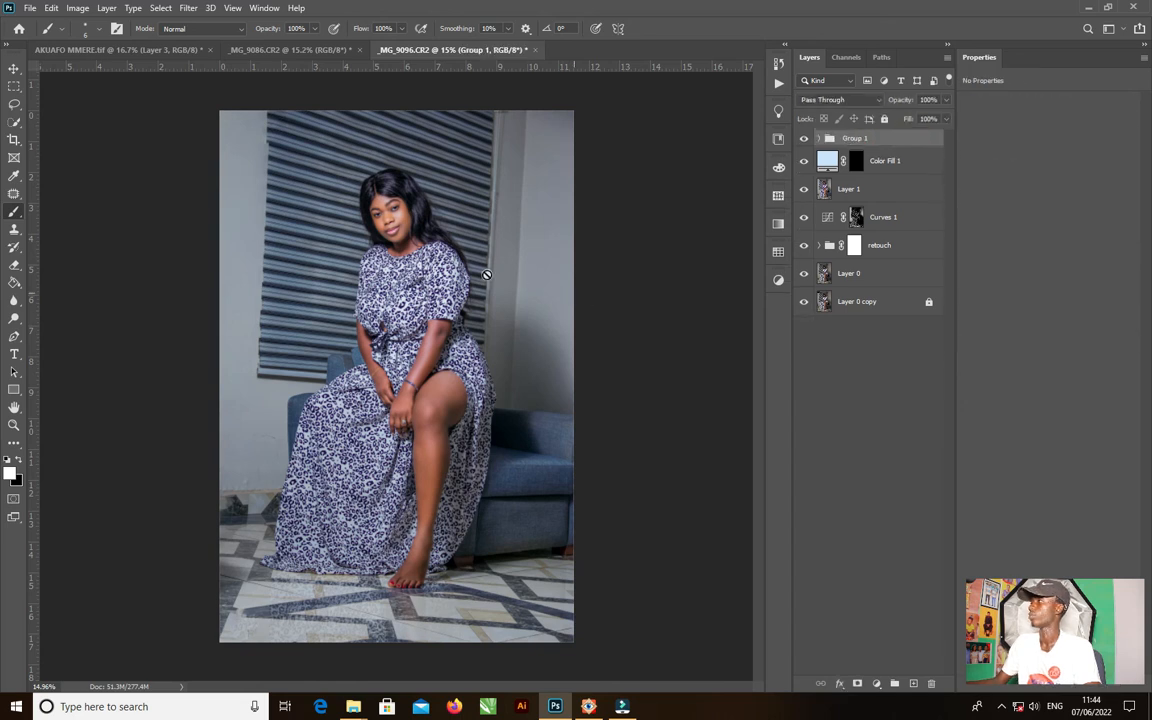
{"action": "left_click", "coordinate": [804, 139]}
{"action": "left_click", "coordinate": [804, 142]}
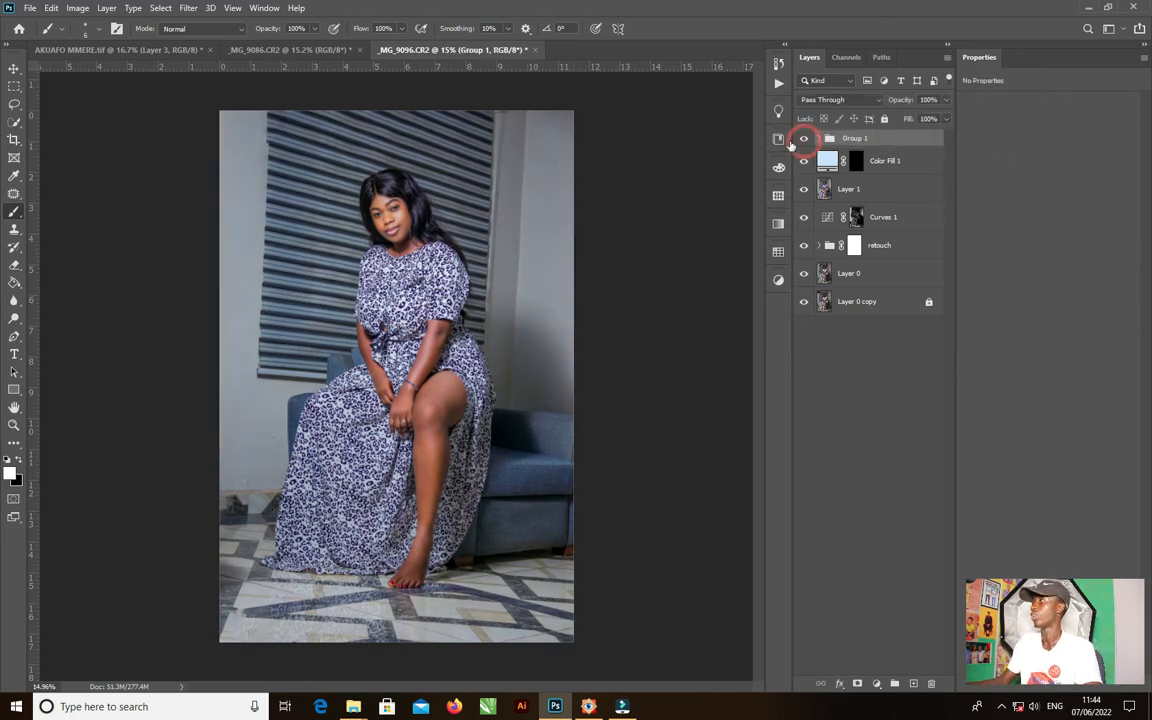
{"action": "scroll", "coordinate": [372, 195], "scroll_direction": "up", "scroll_amount": 10}
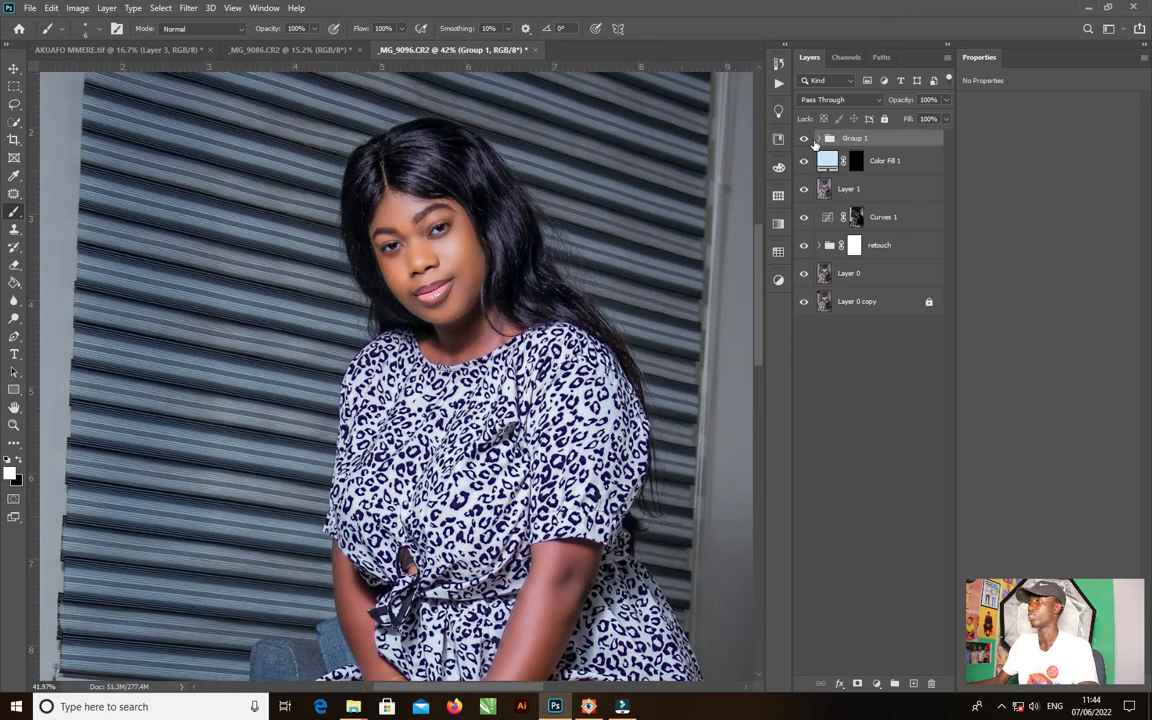
{"action": "left_click", "coordinate": [804, 139]}
{"action": "left_click", "coordinate": [804, 139]}
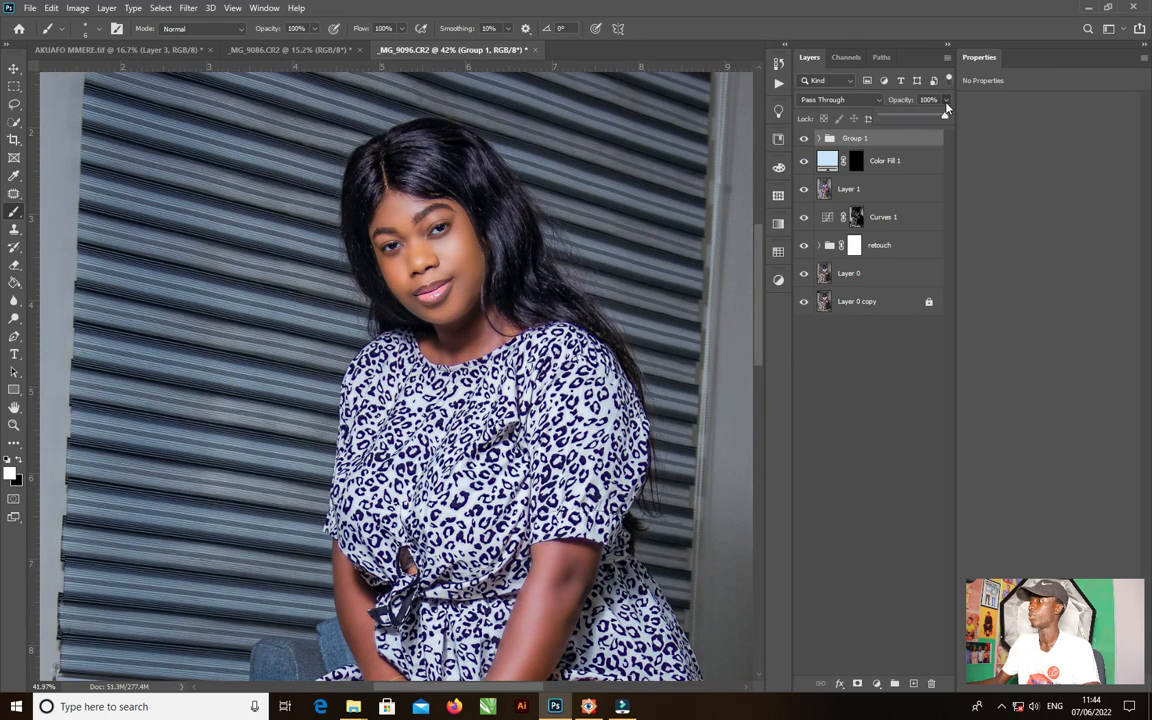
Step: Reduce Group 1's opacity to 70% and compare its effect on the upper body and the whole portrait
{"action": "left_click_drag", "start_coordinate": [946, 112], "coordinate": [922, 117]}
{"action": "left_click_drag", "start_coordinate": [925, 118], "coordinate": [928, 118]}
{"action": "left_click", "coordinate": [803, 140]}
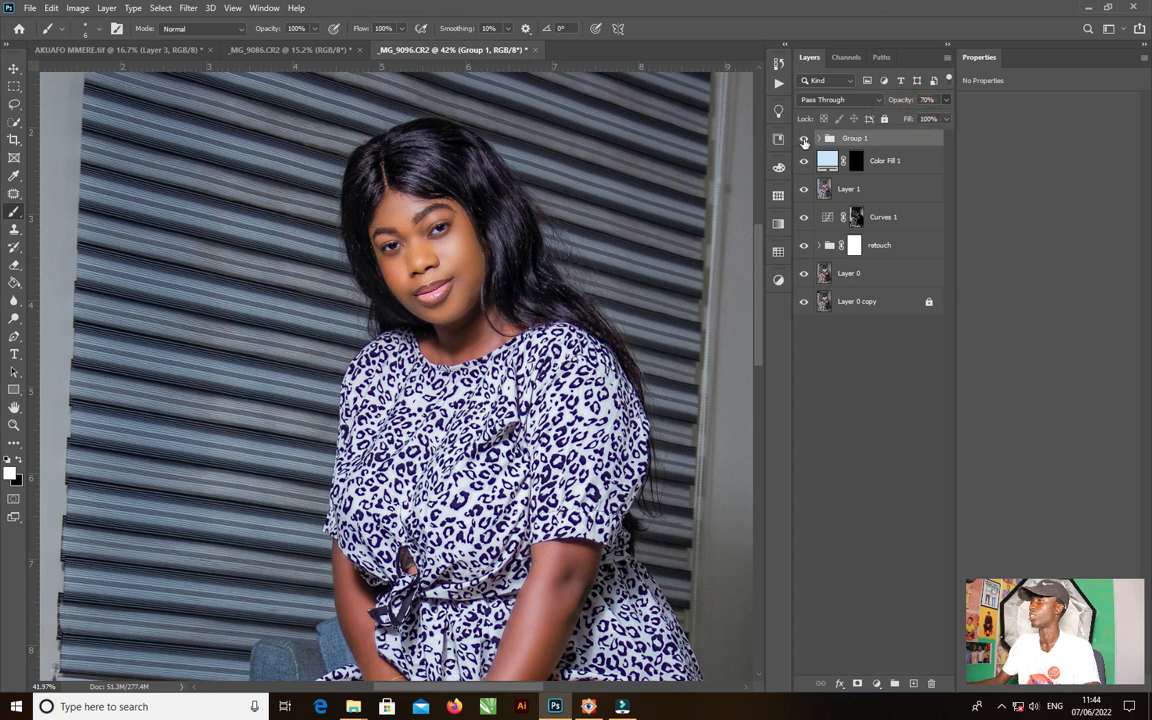
{"action": "left_click", "coordinate": [803, 140]}
{"action": "left_click", "coordinate": [803, 140]}
{"action": "left_click", "coordinate": [803, 140]}
{"action": "scroll", "coordinate": [469, 334], "scroll_direction": "down", "scroll_amount": 11}
{"action": "scroll", "coordinate": [460, 334], "scroll_direction": "up", "scroll_amount": 2}
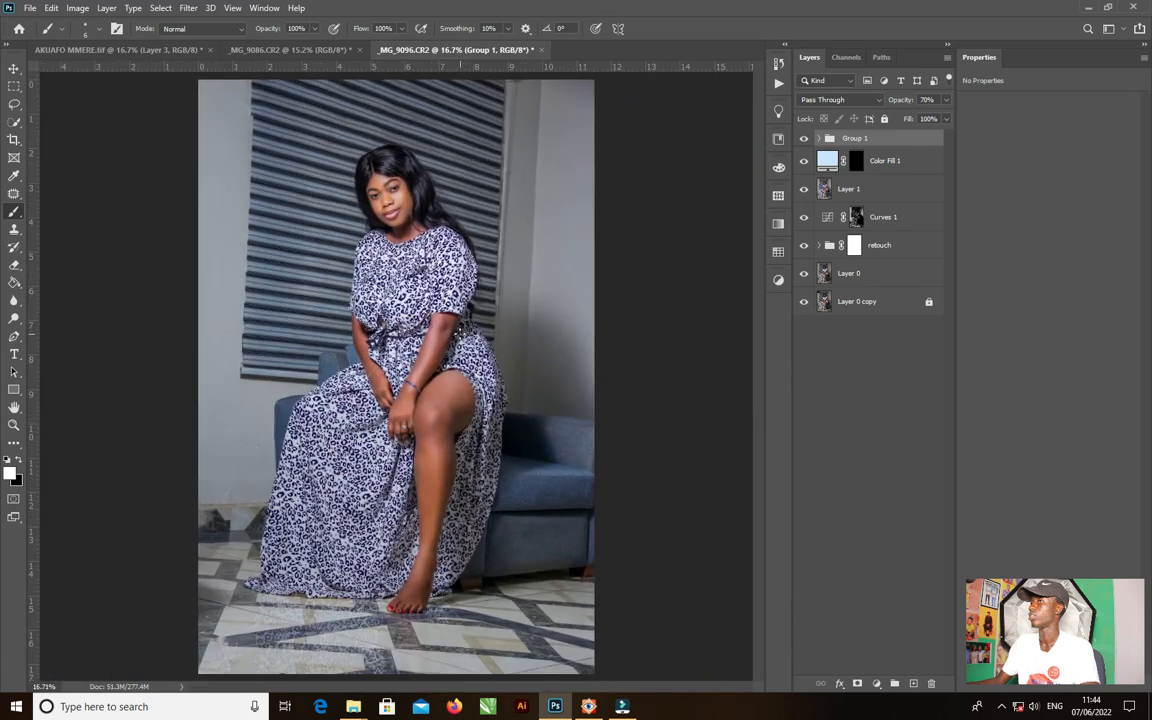
{"action": "left_click", "coordinate": [803, 139]}
{"action": "left_click", "coordinate": [803, 139]}
Step: Set Blue to +95% in the Blue output channel of Channel Mixer 1 and compare the image with and without Group 1
{"action": "left_click", "coordinate": [820, 139]}
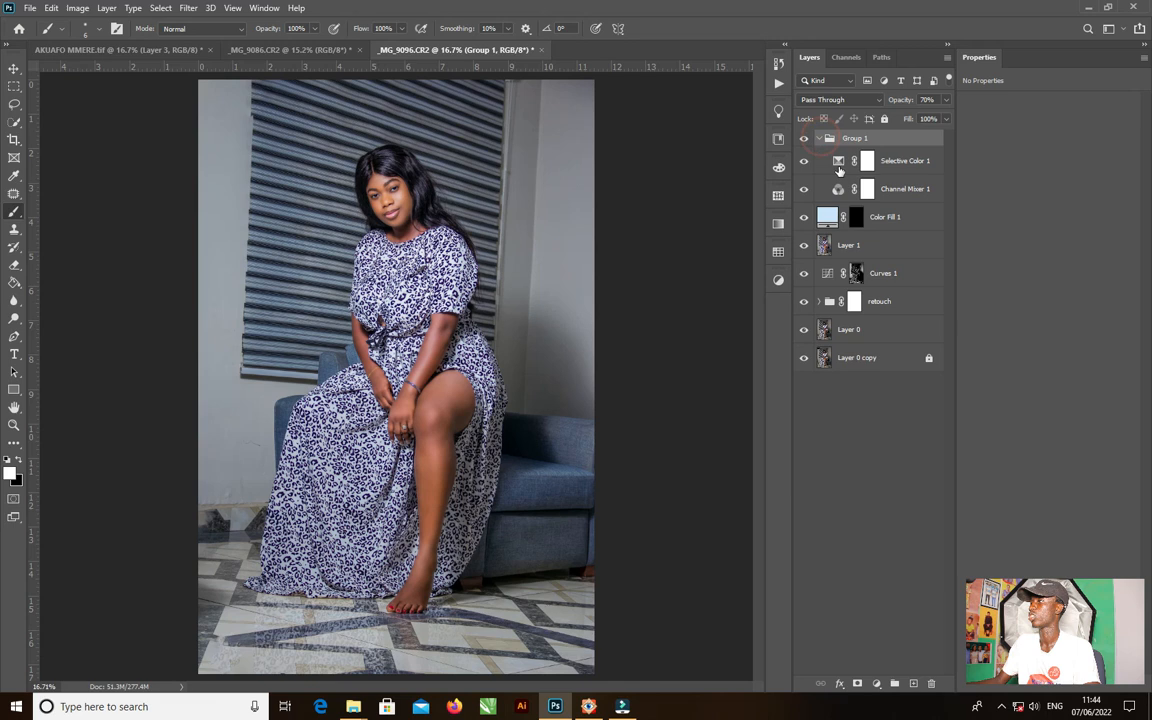
{"action": "left_click", "coordinate": [906, 190]}
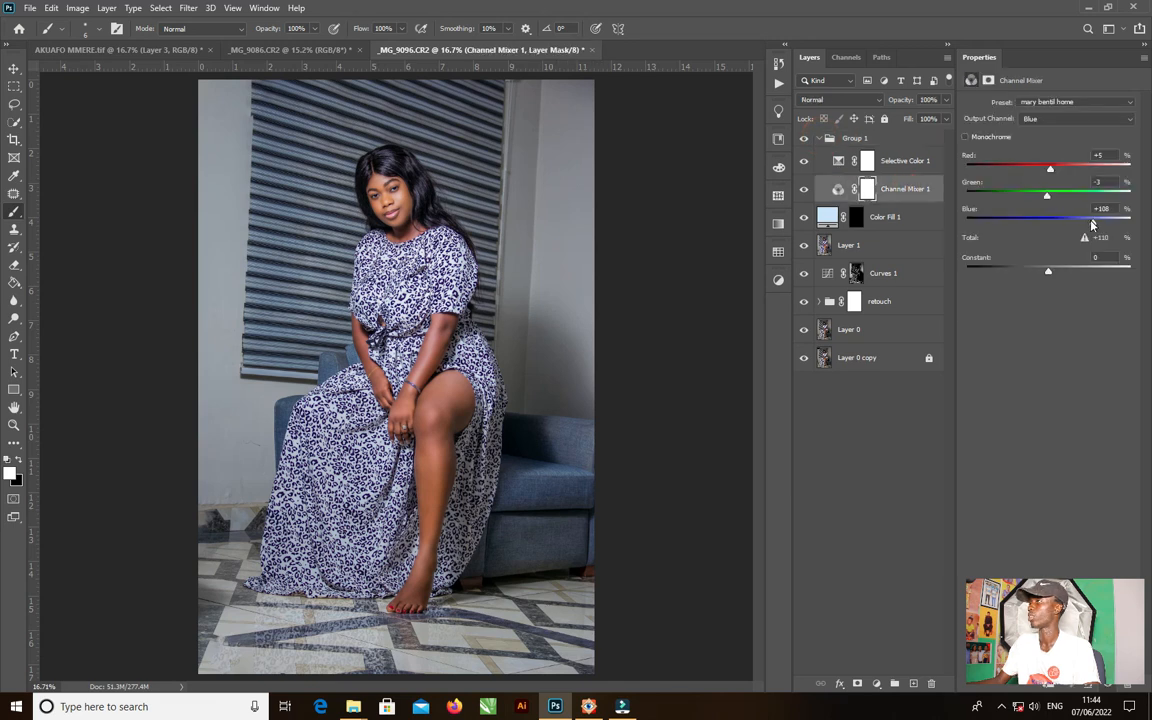
{"action": "mouse_move", "coordinate": [1089, 222]}
{"action": "left_mouse_down"}
{"action": "mouse_move", "coordinate": [1064, 224]}
{"action": "mouse_move", "coordinate": [1082, 225]}
{"action": "left_mouse_up"}
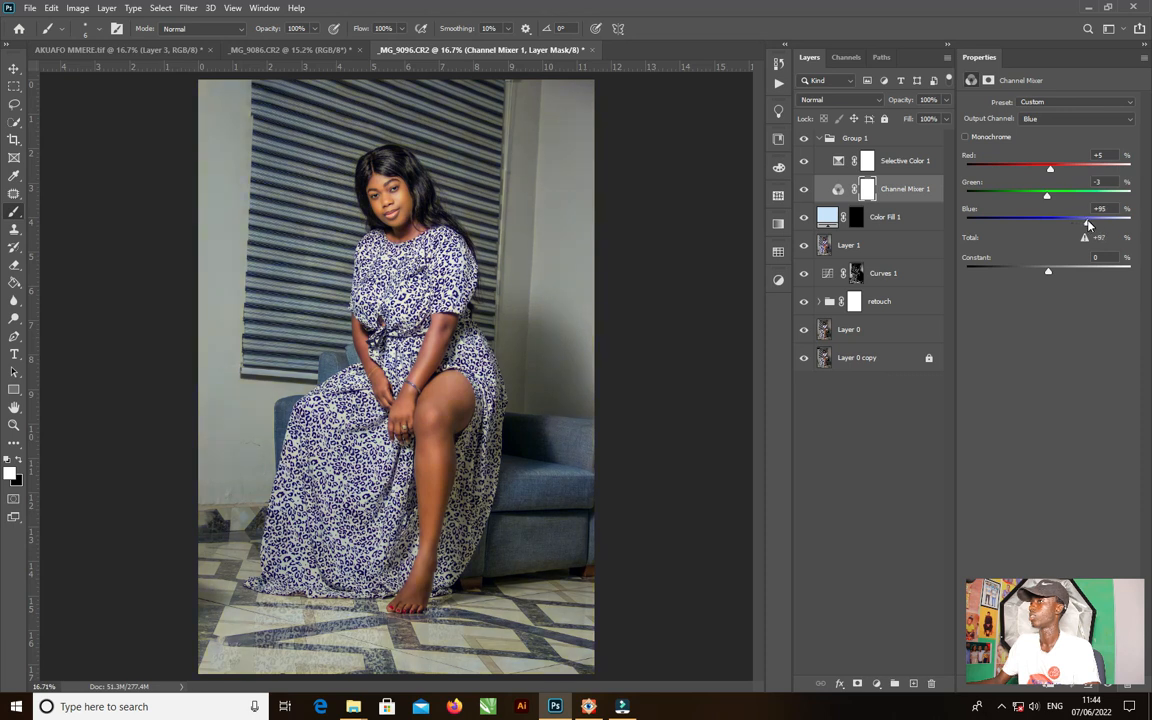
{"action": "left_click", "coordinate": [804, 140]}
{"action": "left_click", "coordinate": [804, 140]}
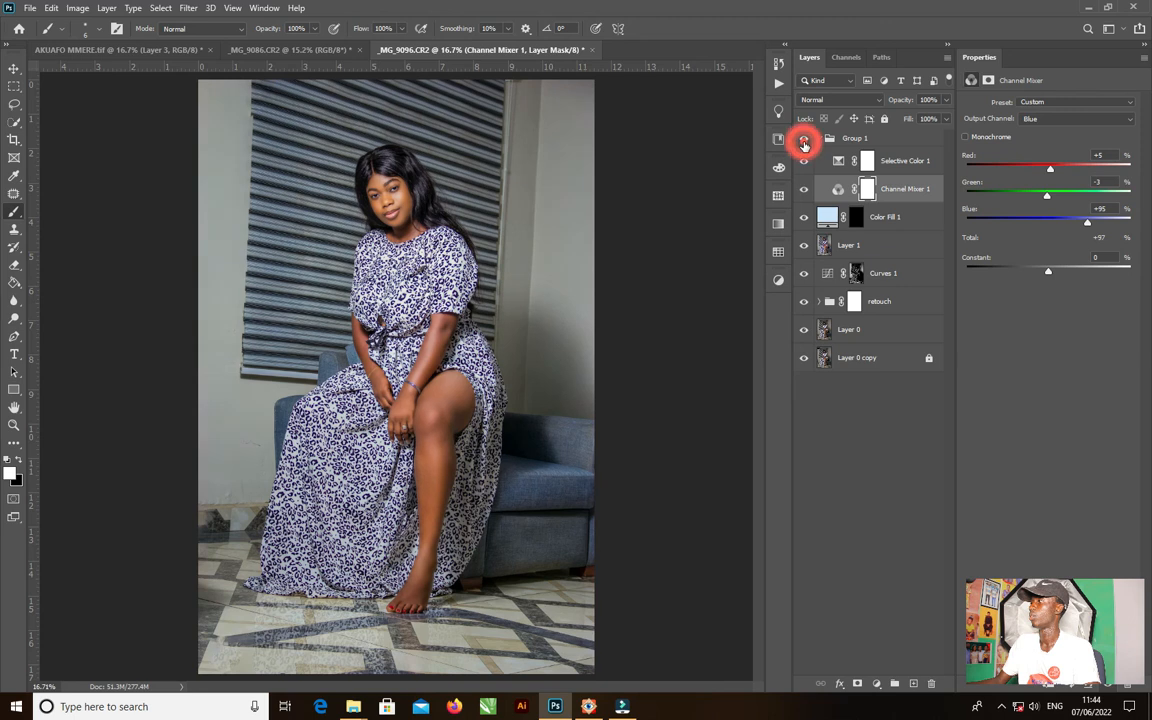
{"action": "left_click", "coordinate": [804, 140]}
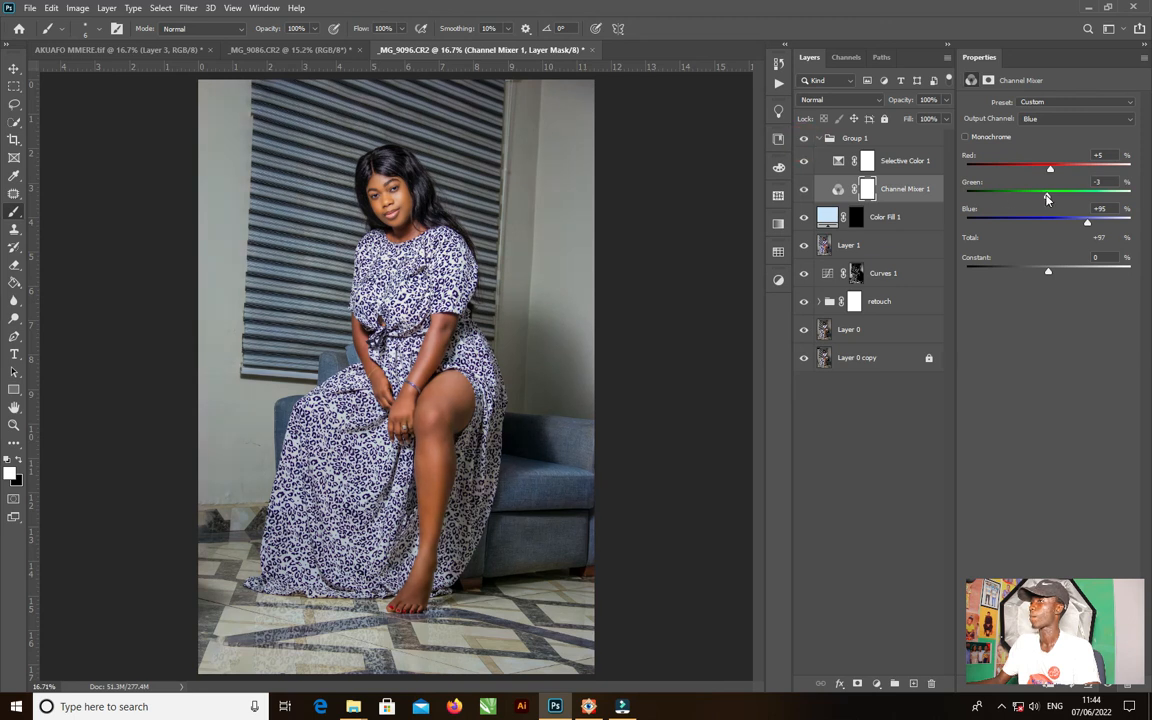
Step: Set Green to +7% in the Blue output channel of Channel Mixer 1 and check Group 1's effect on the image
{"action": "left_click_drag", "start_coordinate": [1047, 199], "coordinate": [1051, 200]}
{"action": "left_click", "coordinate": [801, 142]}
{"action": "left_click", "coordinate": [801, 142]}
{"action": "left_click", "coordinate": [801, 142]}
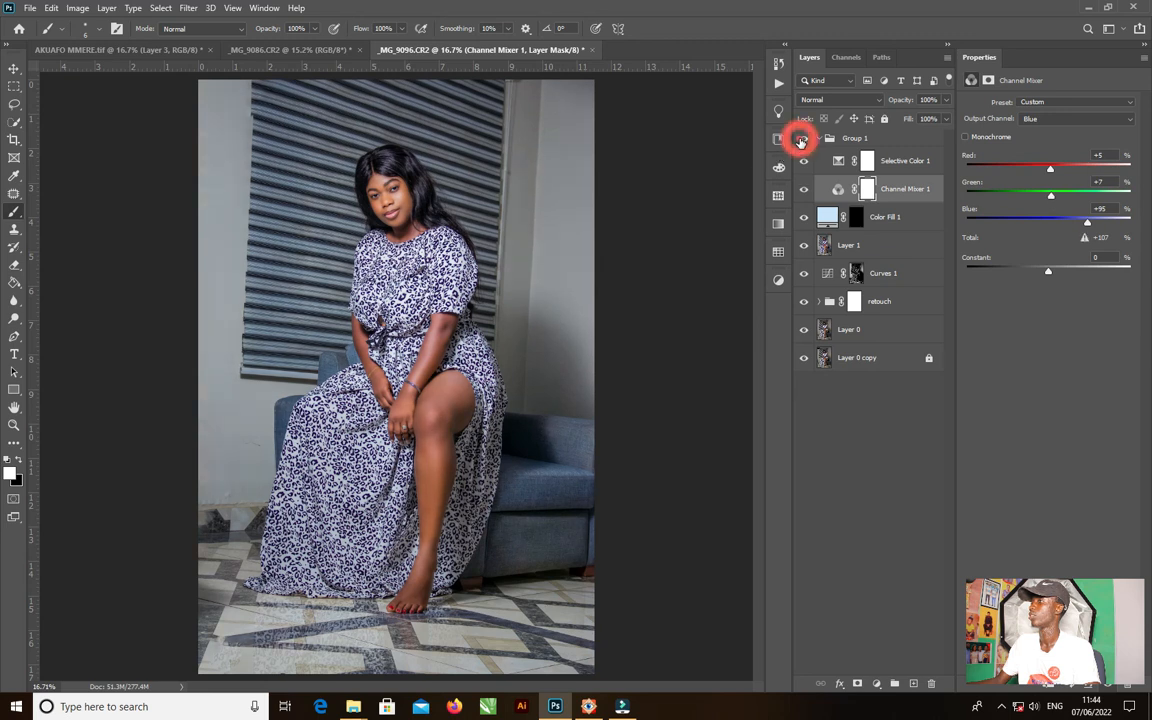
Step: Collapse Group 1 and examine the whole portrait with and without its colour adjustments
{"action": "left_click", "coordinate": [820, 139]}
{"action": "left_click", "coordinate": [805, 140]}
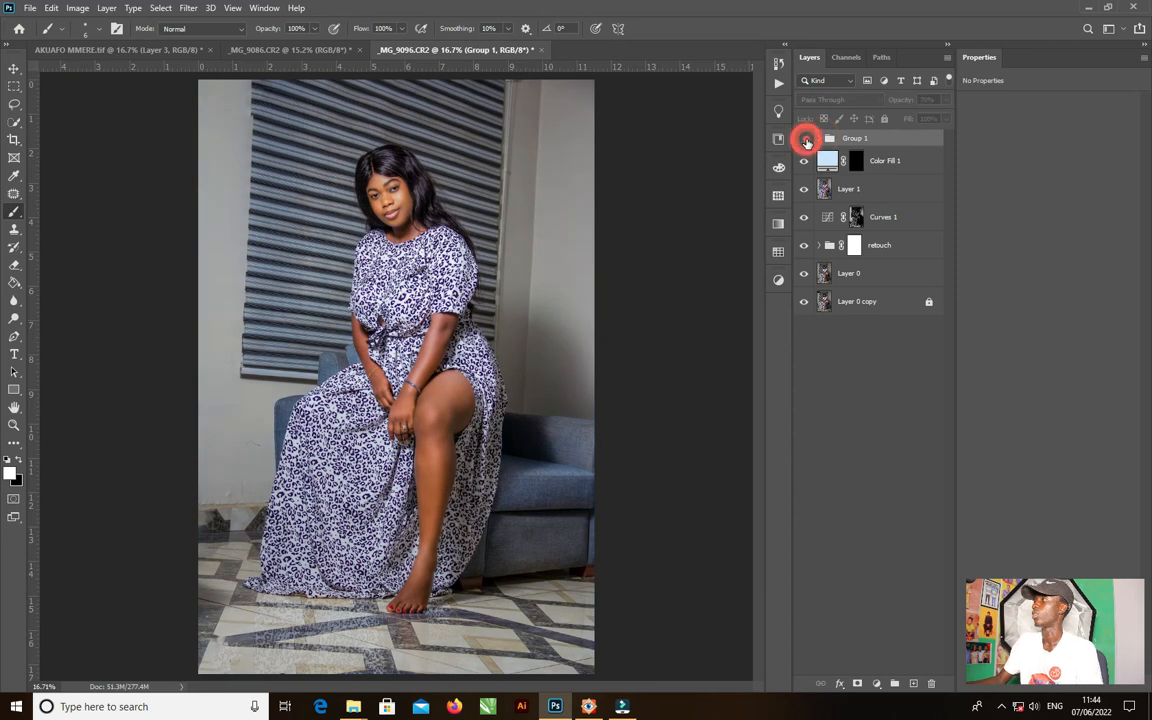
{"action": "left_click", "coordinate": [805, 140]}
{"action": "left_click", "coordinate": [804, 140]}
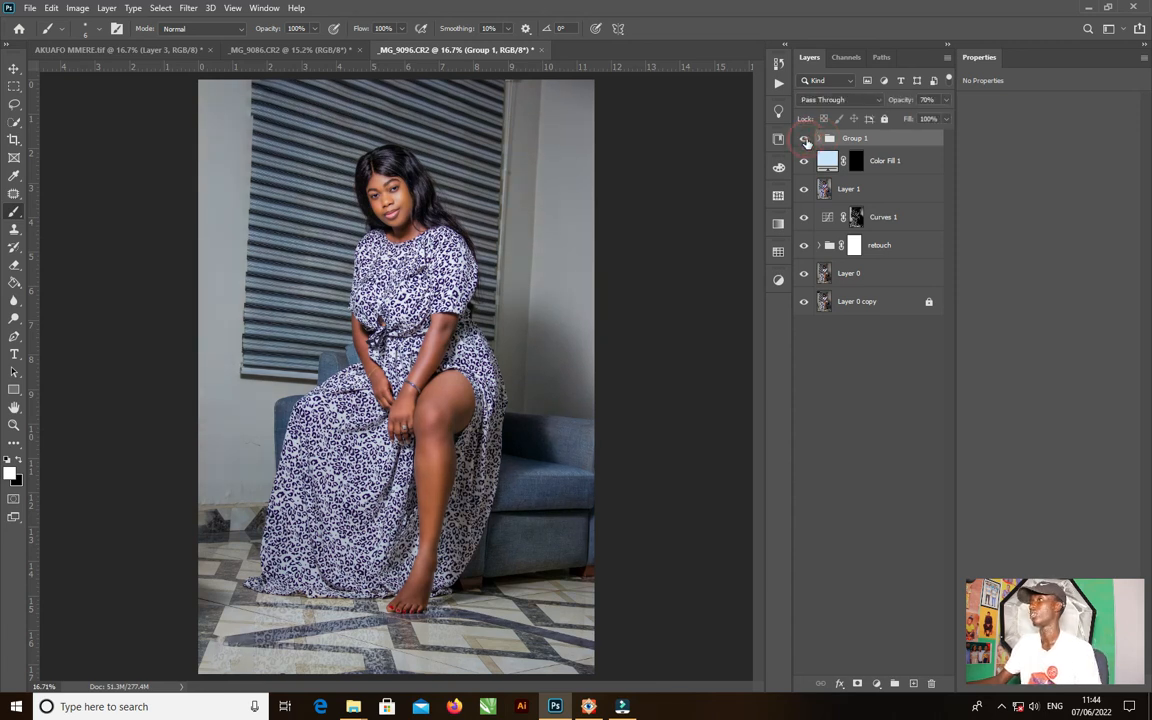
{"action": "left_click", "coordinate": [804, 140]}
{"action": "left_click", "coordinate": [804, 140]}
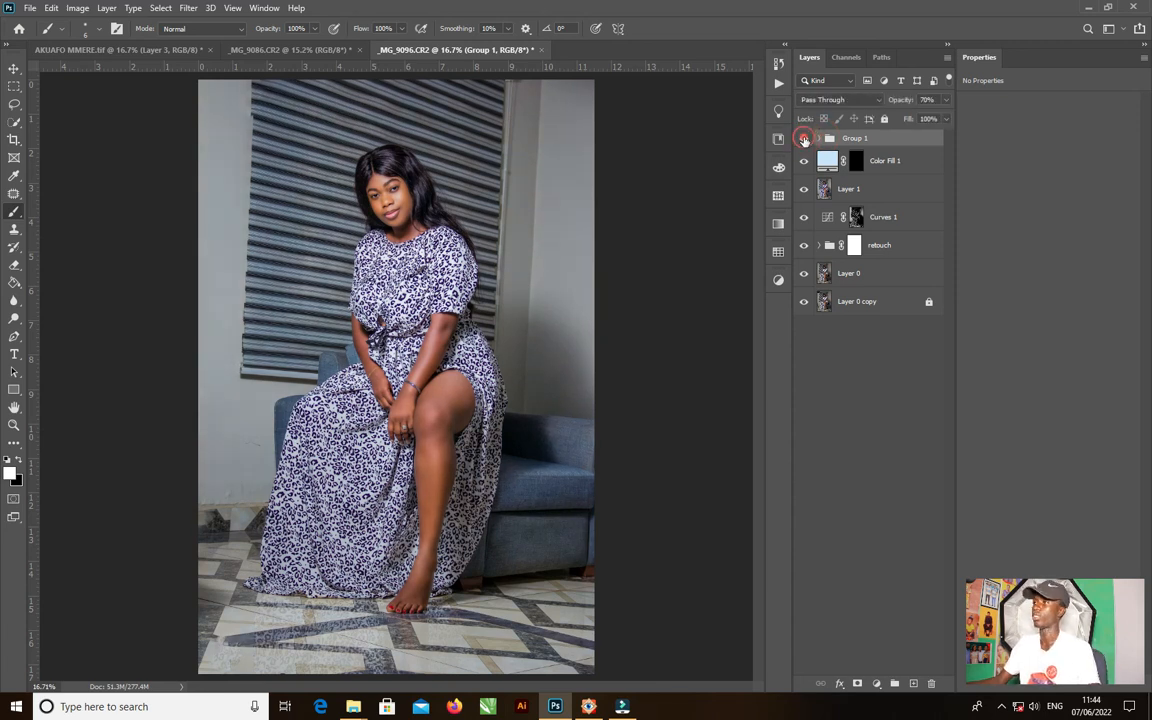
{"action": "left_click", "coordinate": [804, 140]}
{"action": "left_click", "coordinate": [804, 140]}
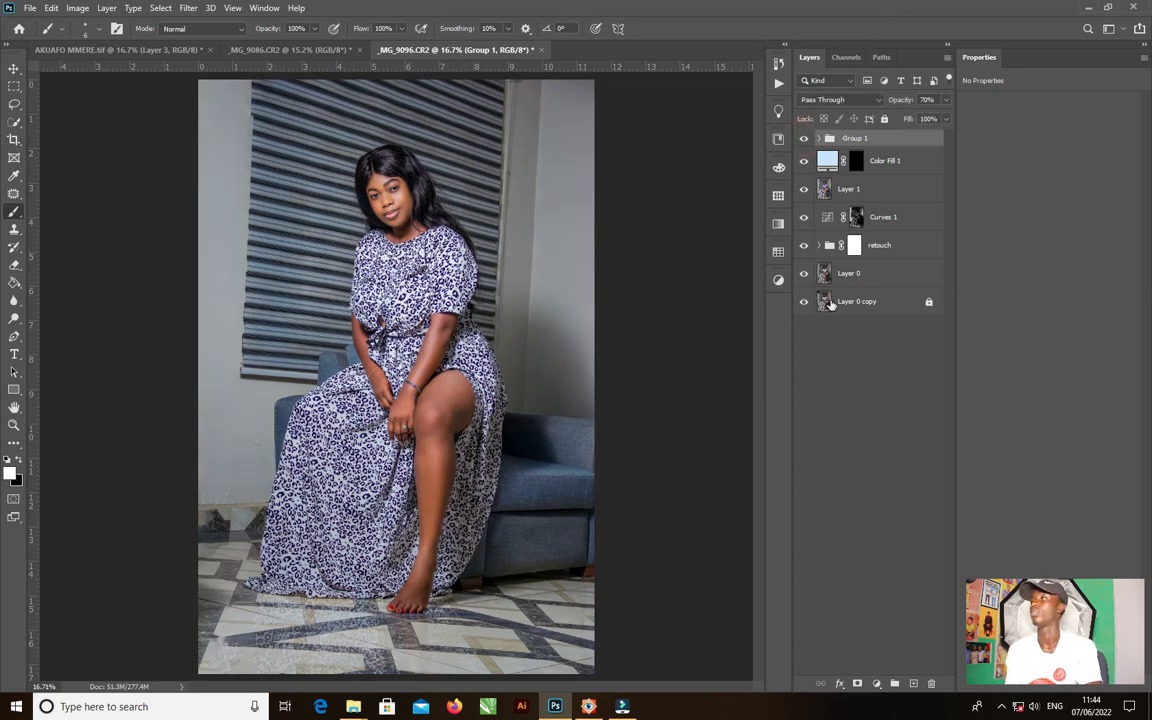
Step: Group all layers from Layer 0 up to Group 1, leaving the locked Layer 0 copy outside
{"action": "left_click", "coordinate": [830, 273]}
{"action": "left_click", "coordinate": [890, 148], "text": "shift"}
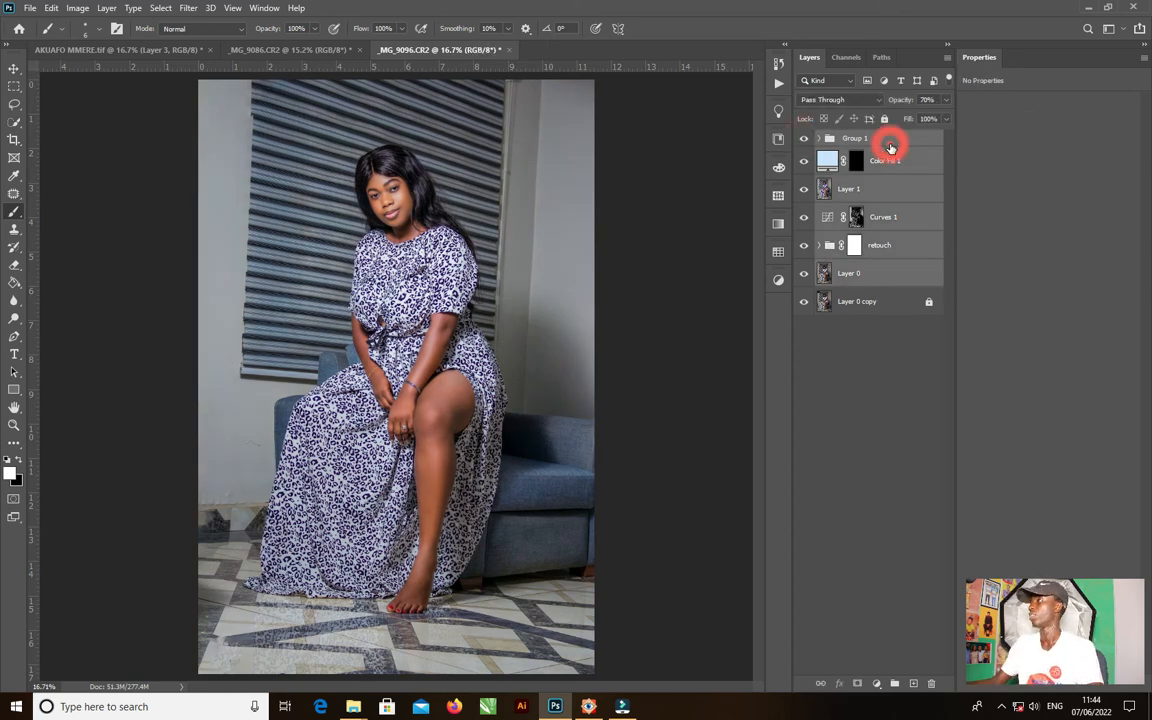
{"action": "key", "text": "ctrl+g"}
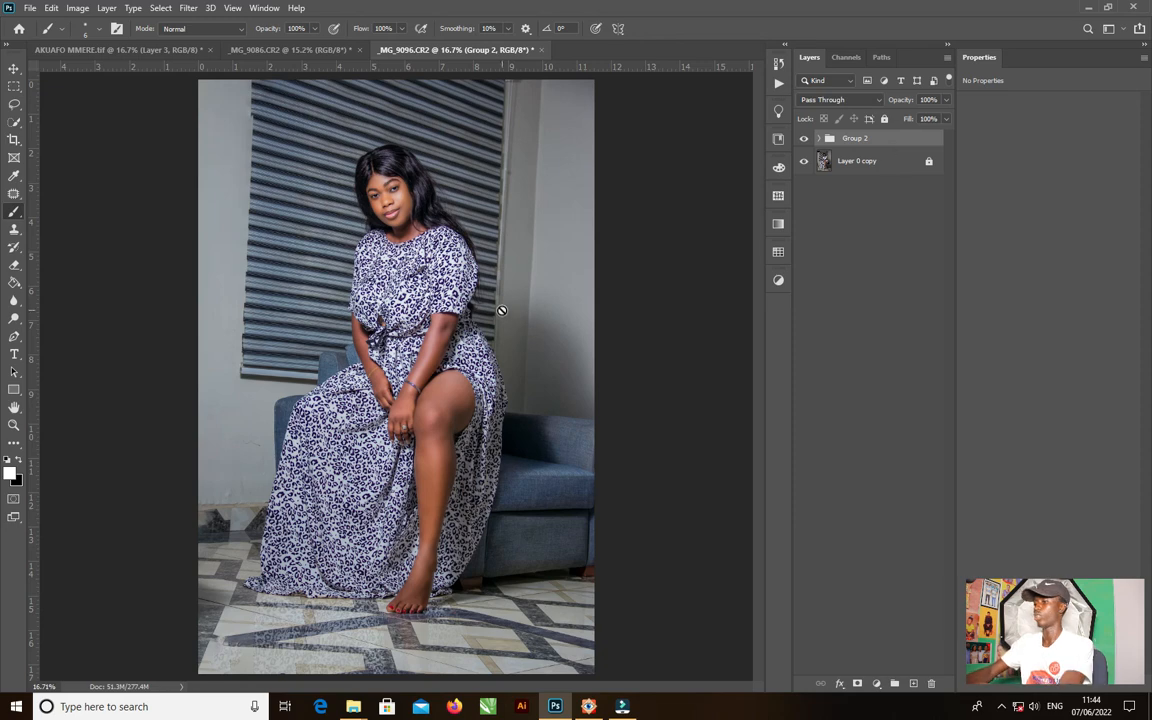